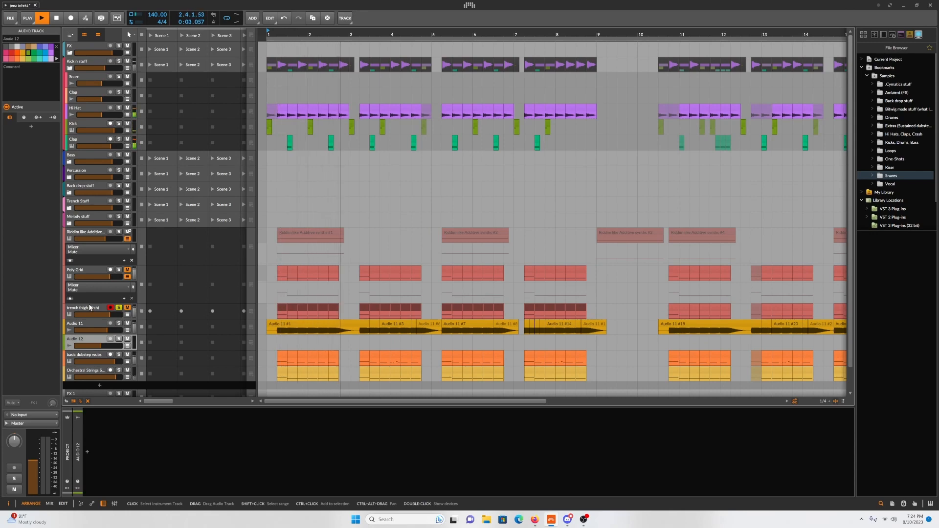
- Unsolo and unmute the trench (high pitch) track, mute Audio 11, and play the arrangement to audition the sound
{"action": "key", "text": "space"}
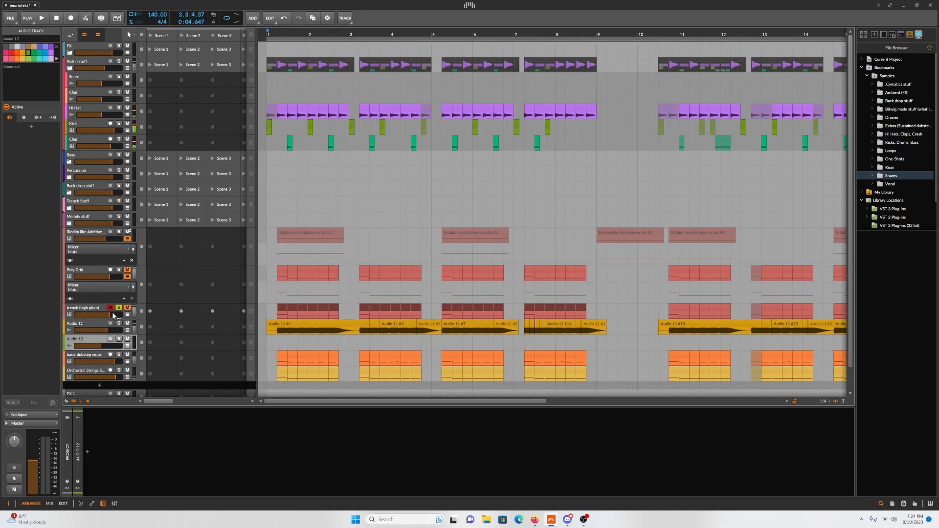
{"action": "key", "text": "space"}
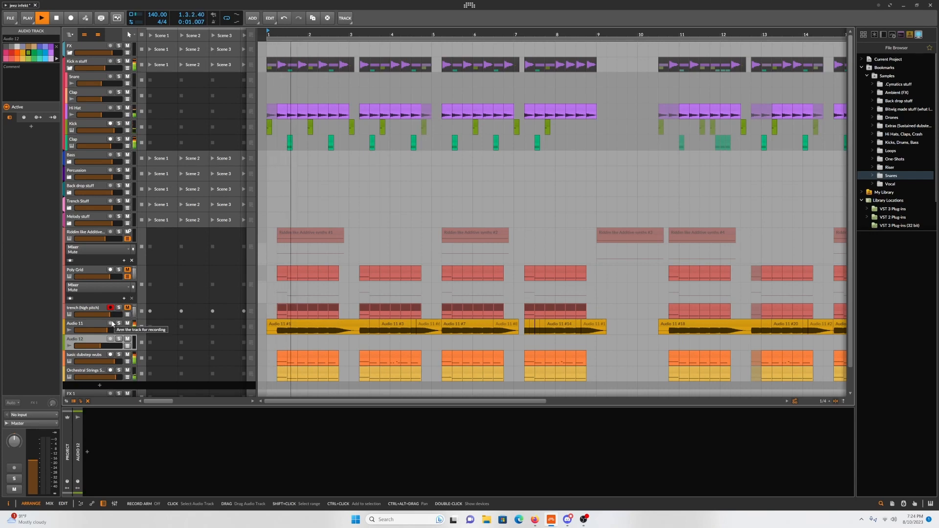
{"action": "key", "text": "space"}
{"action": "left_click", "coordinate": [127, 324]}
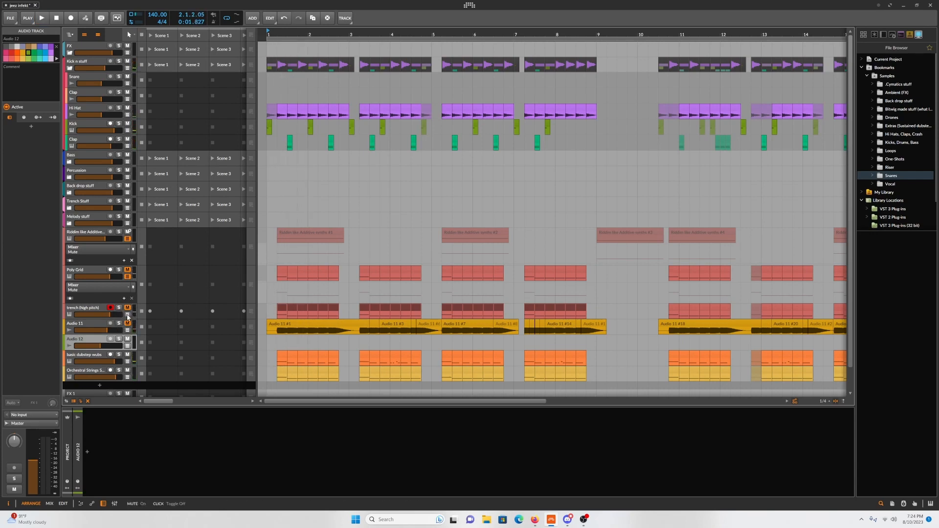
{"action": "key", "text": "space"}
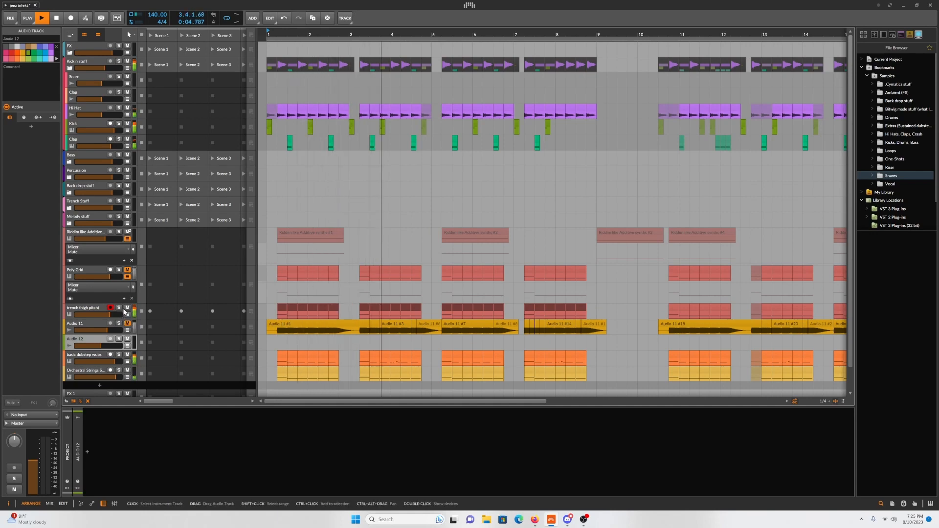
{"action": "key", "text": "space"}
- Examine the module patch inside the trench (high pitch) track's Poly Grid and close it again
{"action": "left_click", "coordinate": [88, 312]}
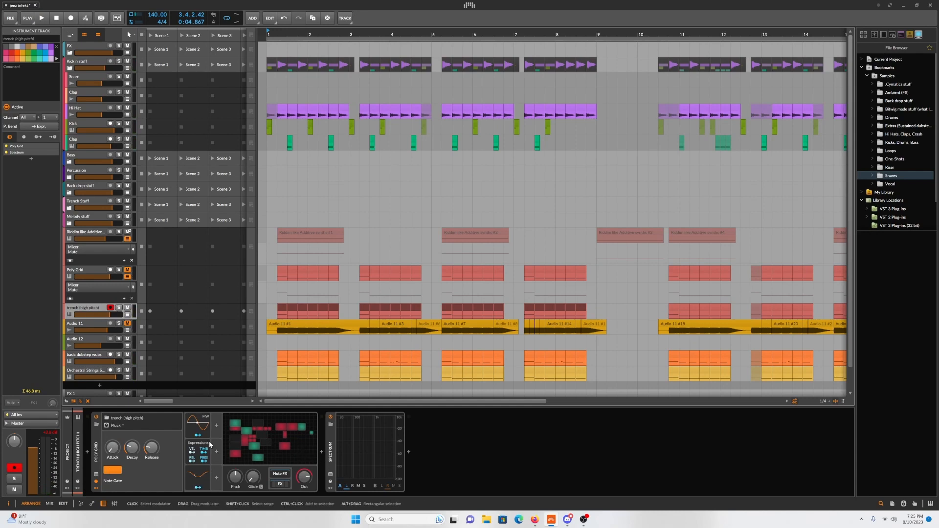
{"action": "left_click", "coordinate": [300, 450]}
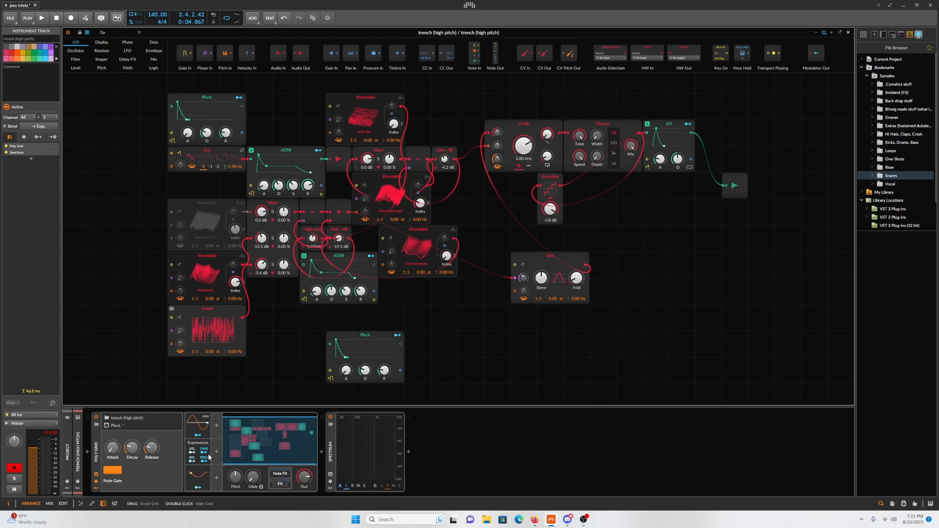
{"action": "left_click", "coordinate": [849, 33]}
{"action": "left_click", "coordinate": [87, 452]}
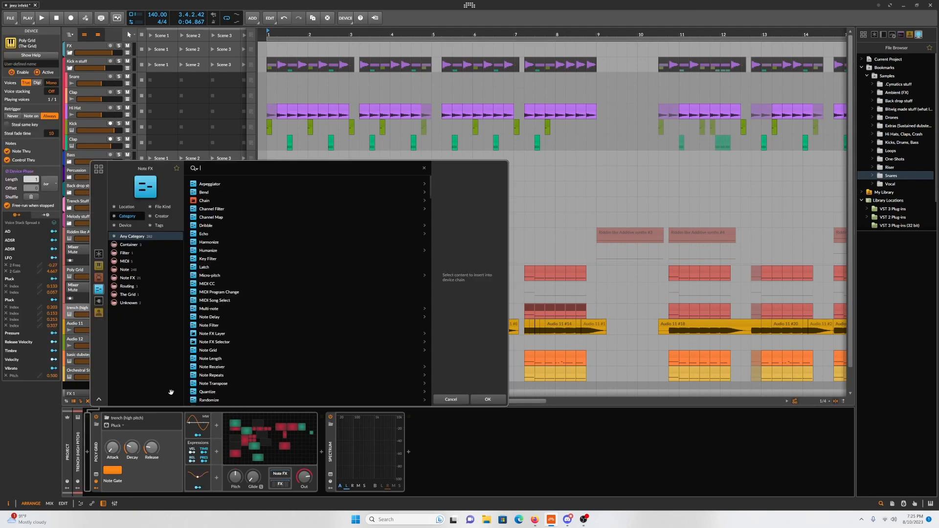
{"action": "left_click", "coordinate": [409, 413]}
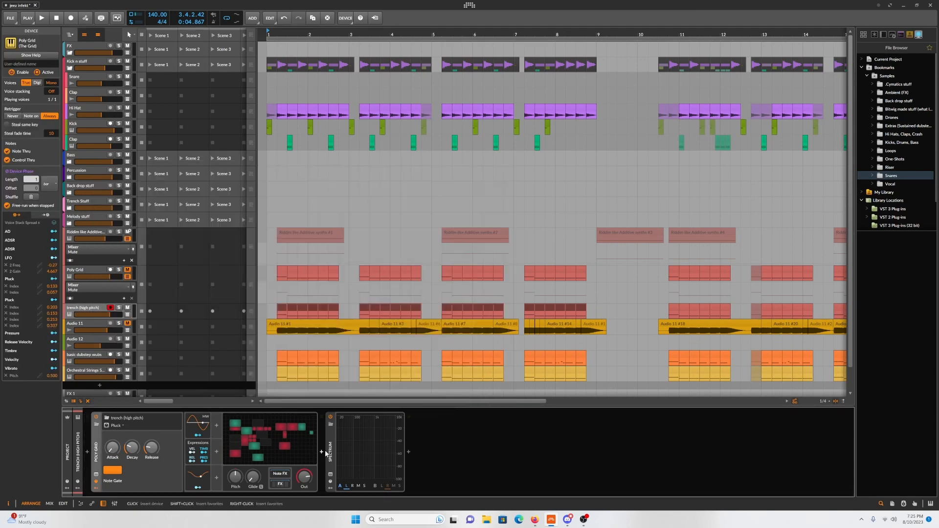
{"action": "left_click", "coordinate": [321, 452]}
{"action": "type", "text": "poly"}
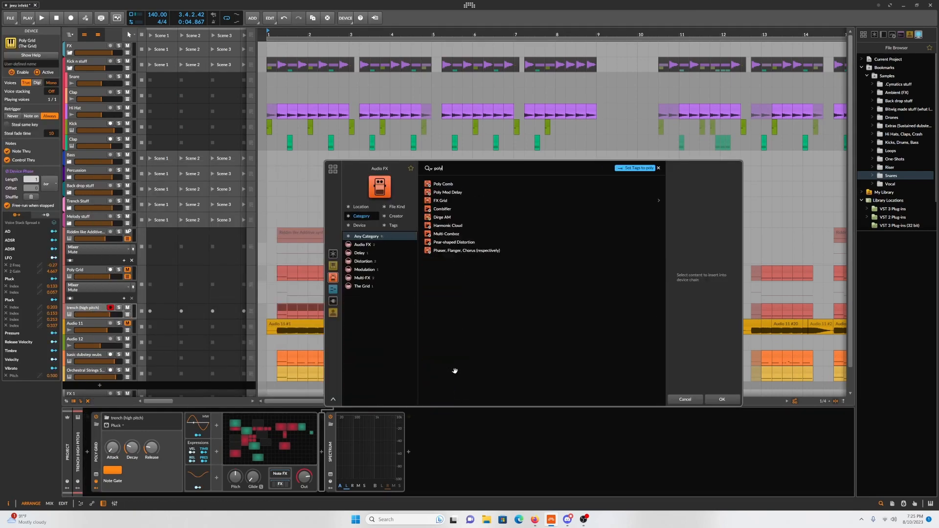
{"action": "left_click", "coordinate": [333, 266]}
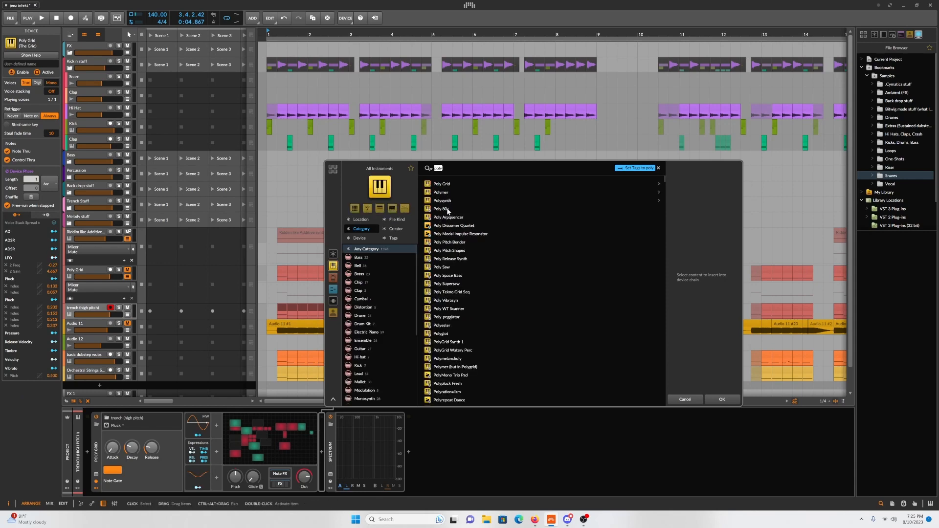
{"action": "left_click", "coordinate": [445, 182]}
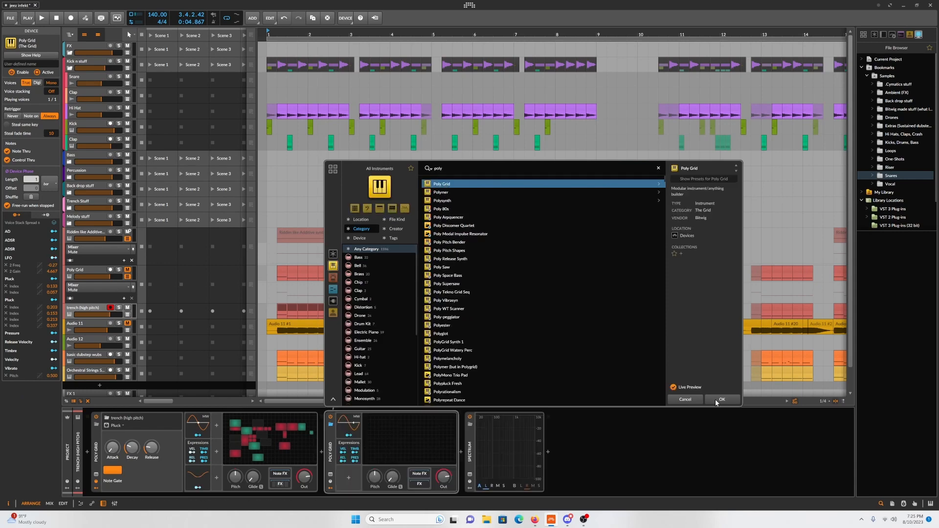
{"action": "left_click", "coordinate": [695, 400]}
- Add a new instrument track below the Orchestral Strings track and insert an empty Poly Grid device on it
{"action": "scroll", "coordinate": [107, 290], "scroll_direction": "down", "scroll_amount": 1}
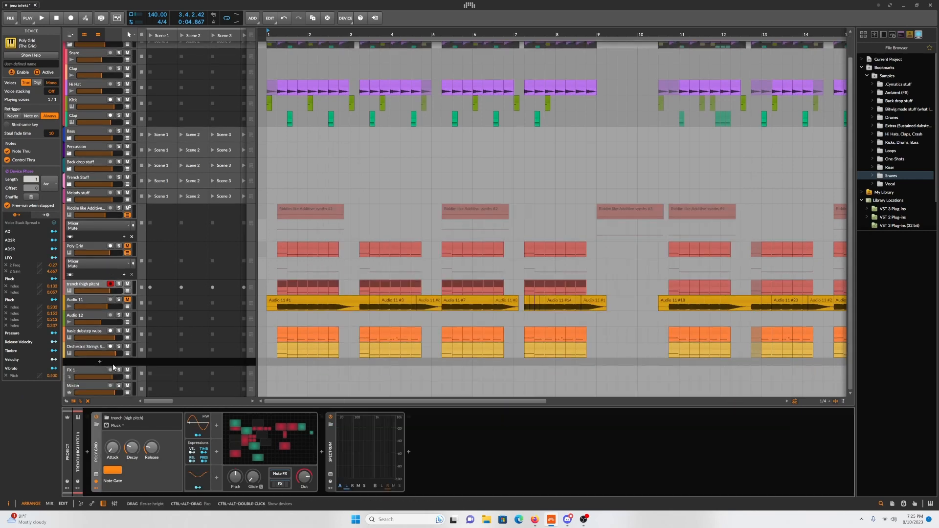
{"action": "right_click", "coordinate": [114, 367]}
{"action": "left_click", "coordinate": [146, 370]}
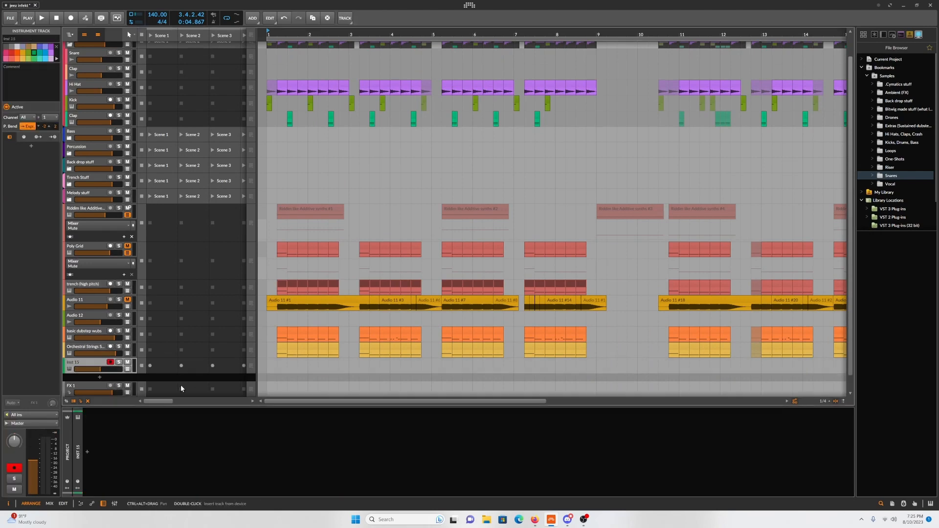
{"action": "double_click", "coordinate": [91, 462]}
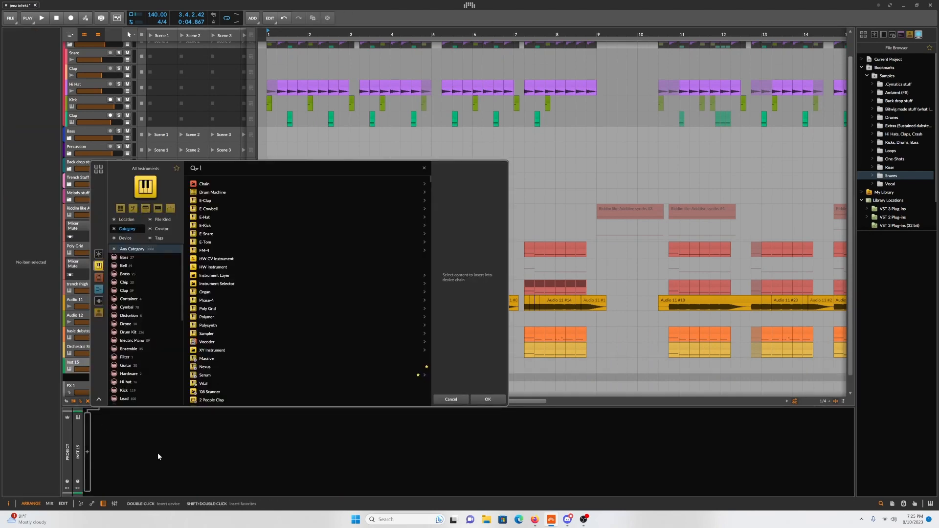
{"action": "type", "text": "pol"}
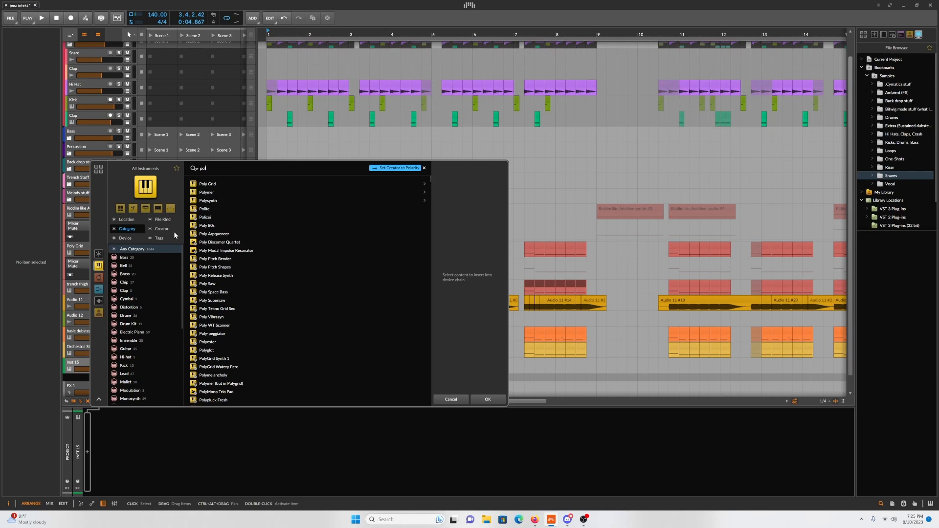
{"action": "key", "text": "Down"}
{"action": "left_click", "coordinate": [481, 398]}
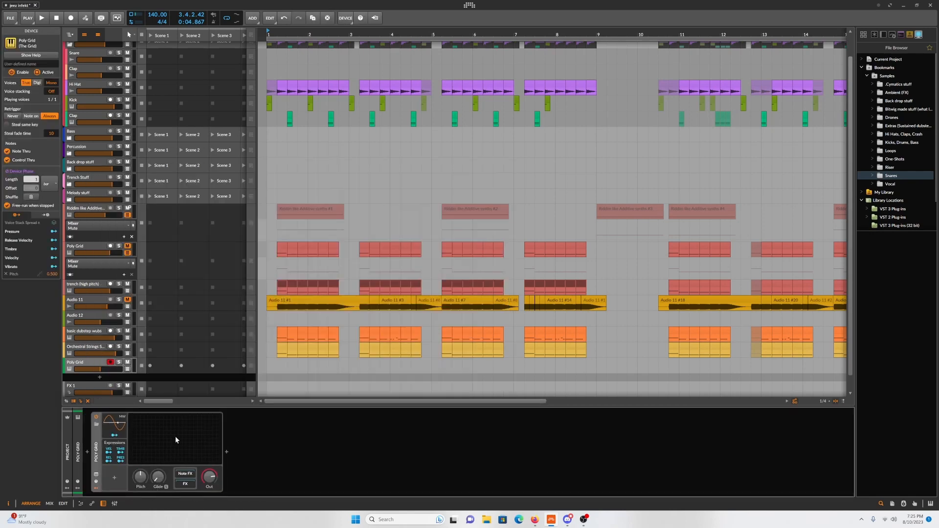
- Open the new Poly Grid's patch editor and place a Sine oscillator module in the lower middle of the grid
{"action": "left_click", "coordinate": [176, 436]}
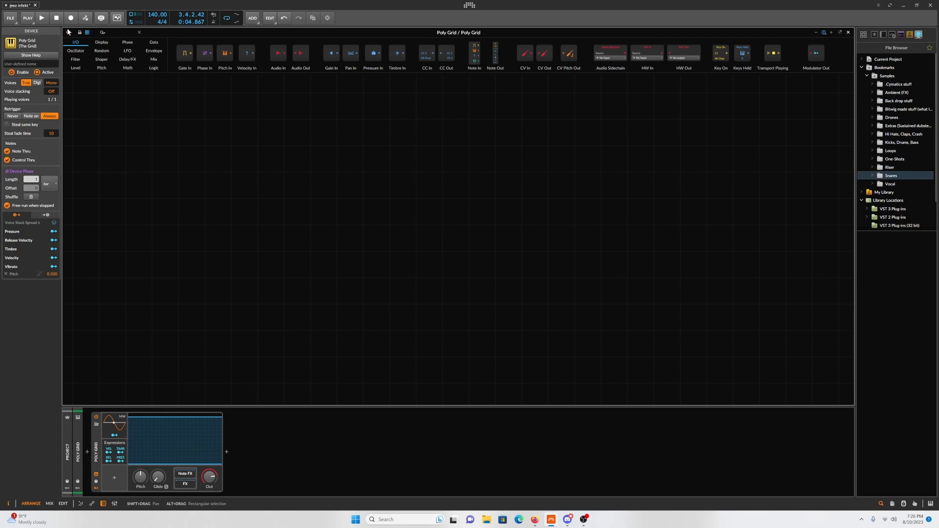
{"action": "type", "text": "sine"}
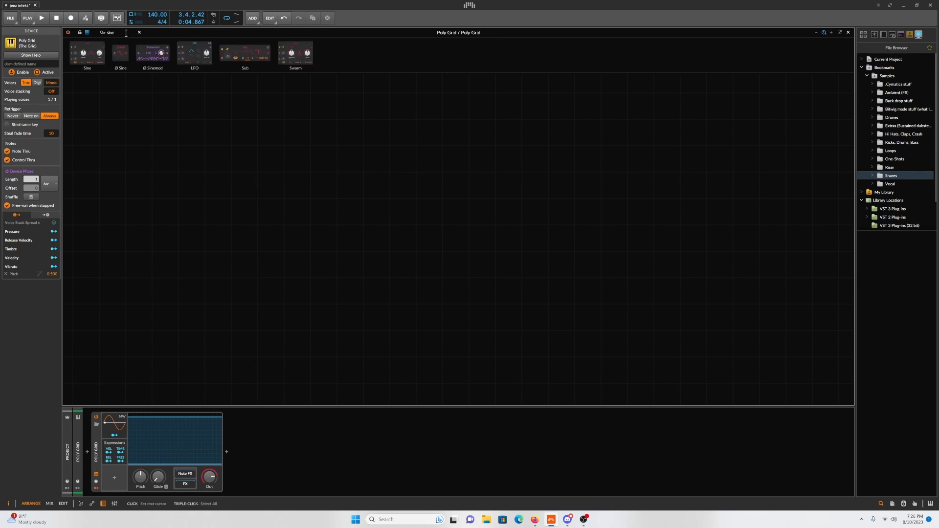
{"action": "left_click_drag", "start_coordinate": [88, 54], "coordinate": [394, 293]}
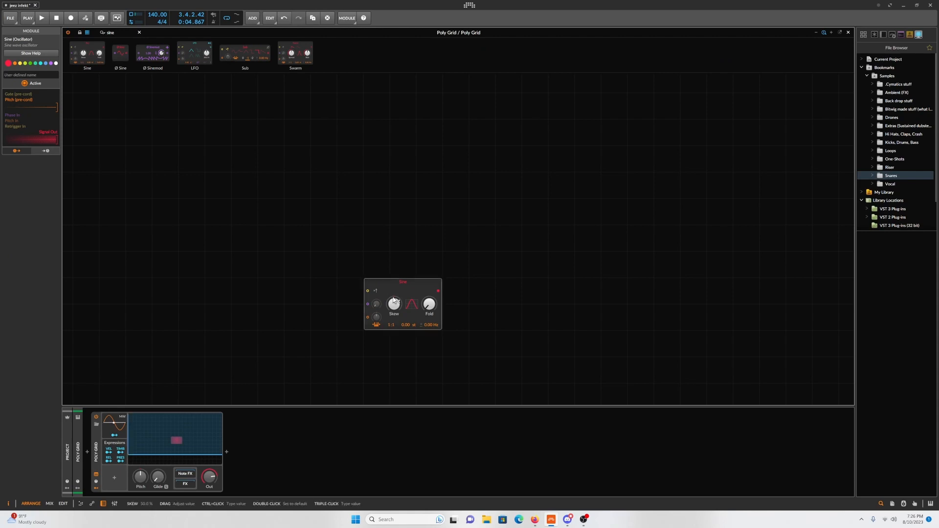
- Add a Wavetable oscillator up and to the left of the Sine module, and shift the Sine slightly up and right
{"action": "left_click", "coordinate": [123, 32]}
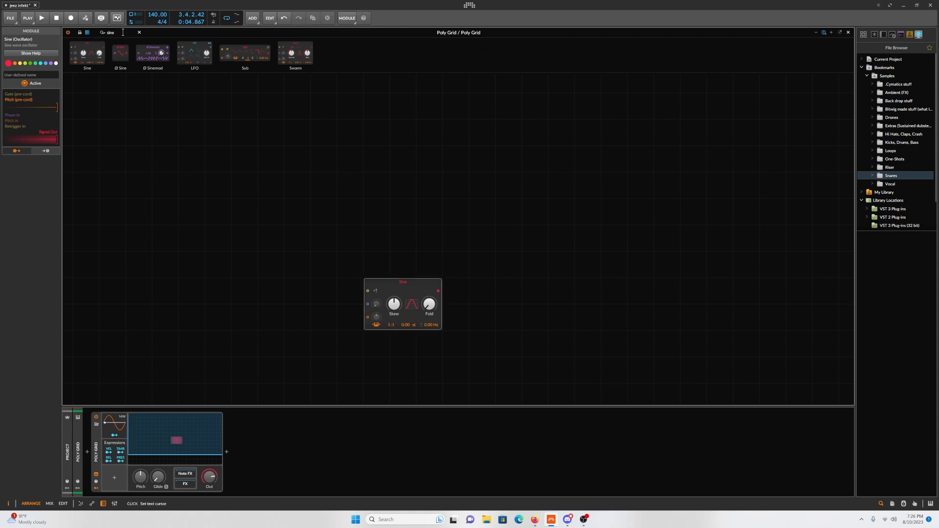
{"action": "key", "text": "BackSpace"}
{"action": "key", "text": "BackSpace"}
{"action": "key", "text": "BackSpace"}
{"action": "key", "text": "BackSpace"}
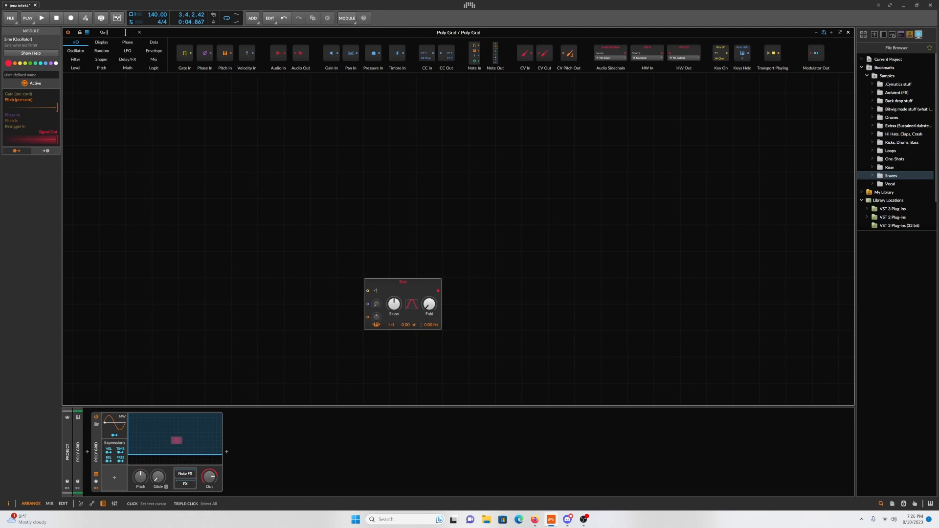
{"action": "type", "text": "osc"}
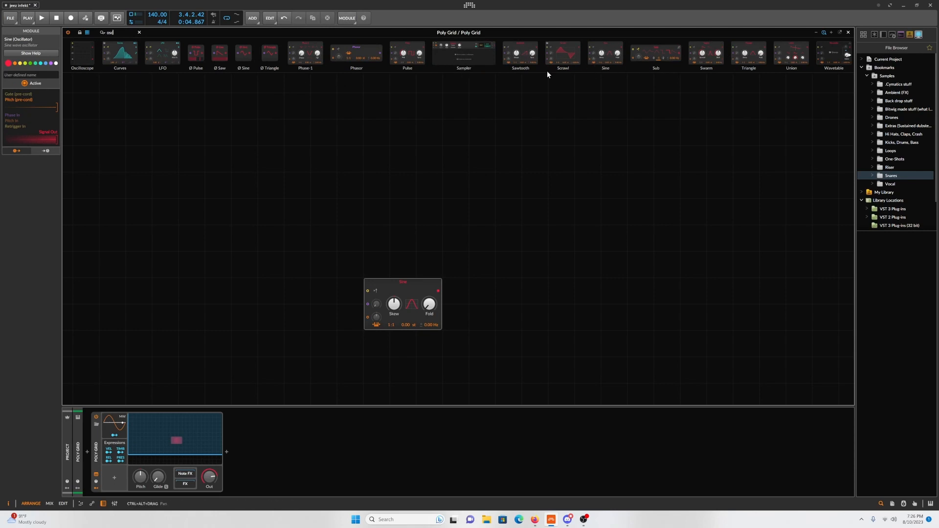
{"action": "left_click", "coordinate": [849, 55]}
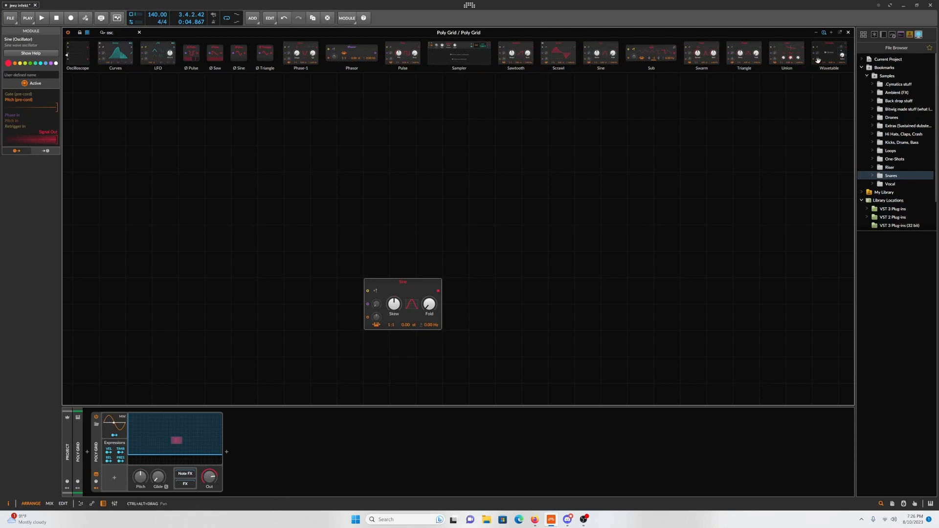
{"action": "left_click_drag", "start_coordinate": [818, 60], "coordinate": [253, 205]}
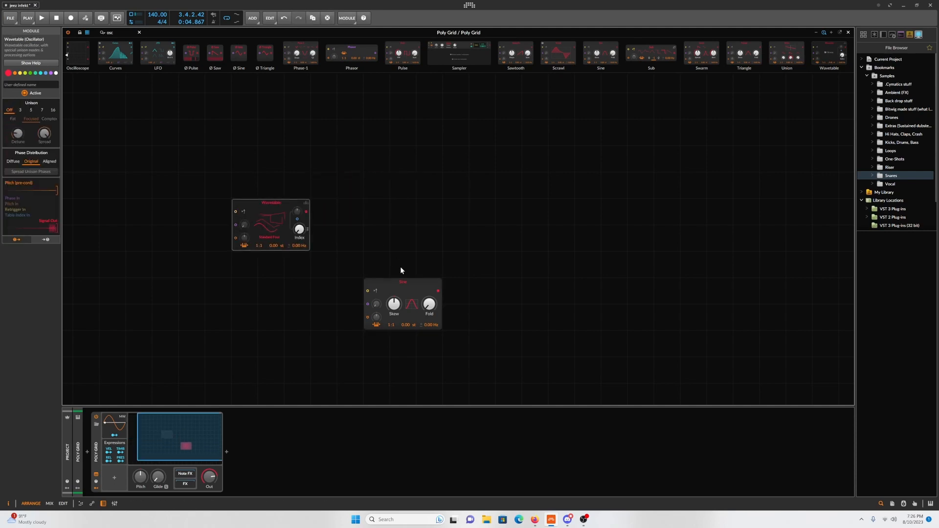
{"action": "left_click_drag", "start_coordinate": [393, 280], "coordinate": [419, 253]}
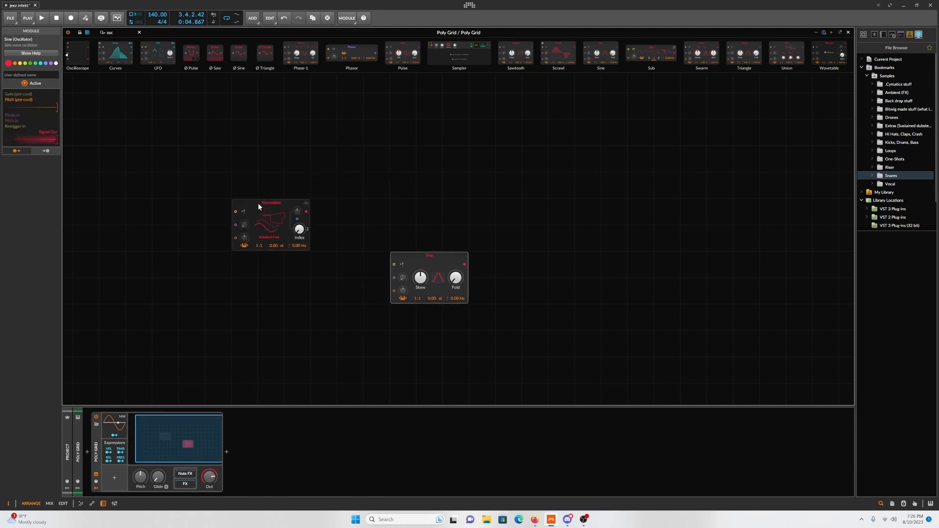
- Add a Mixer module just right of the Wavetable and move the Sine module further down
{"action": "left_click", "coordinate": [126, 32]}
{"action": "type", "text": "mix"}
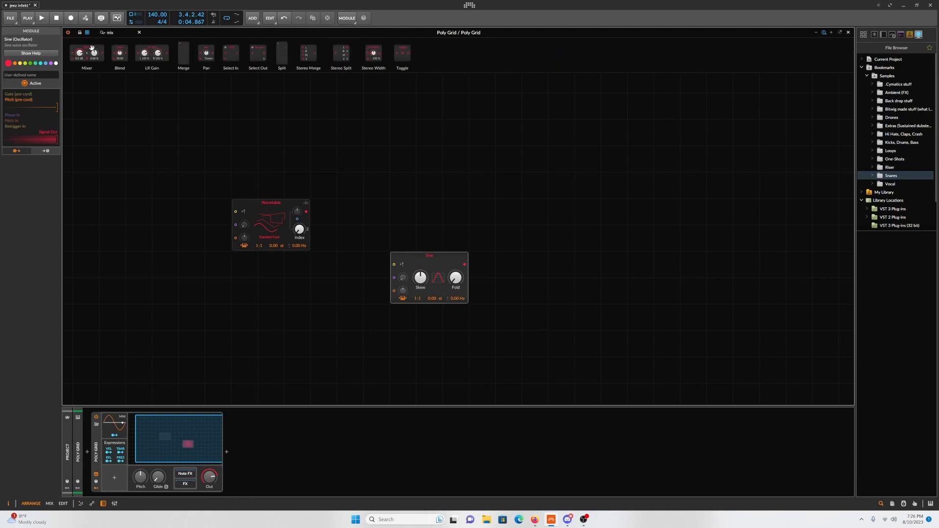
{"action": "left_click_drag", "start_coordinate": [92, 48], "coordinate": [391, 213]}
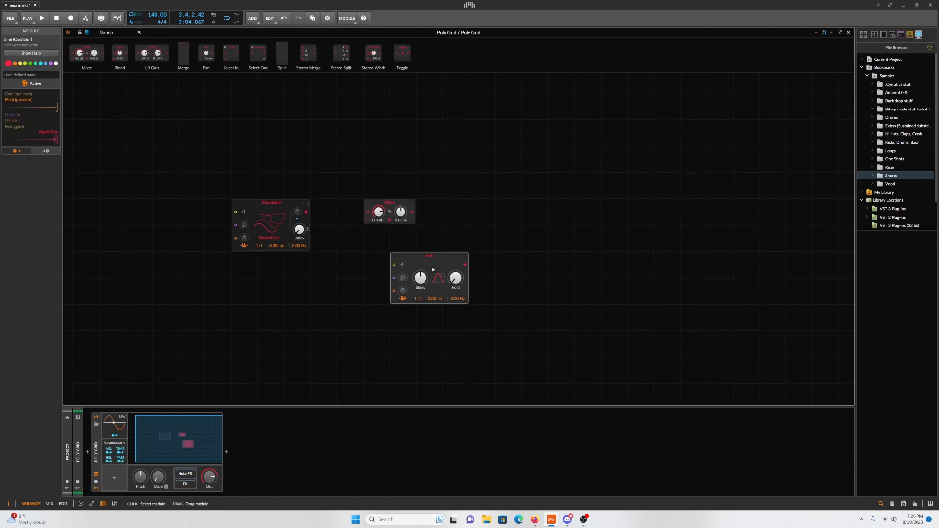
{"action": "left_click_drag", "start_coordinate": [433, 269], "coordinate": [433, 296]}
{"action": "left_click_drag", "start_coordinate": [390, 200], "coordinate": [363, 200]}
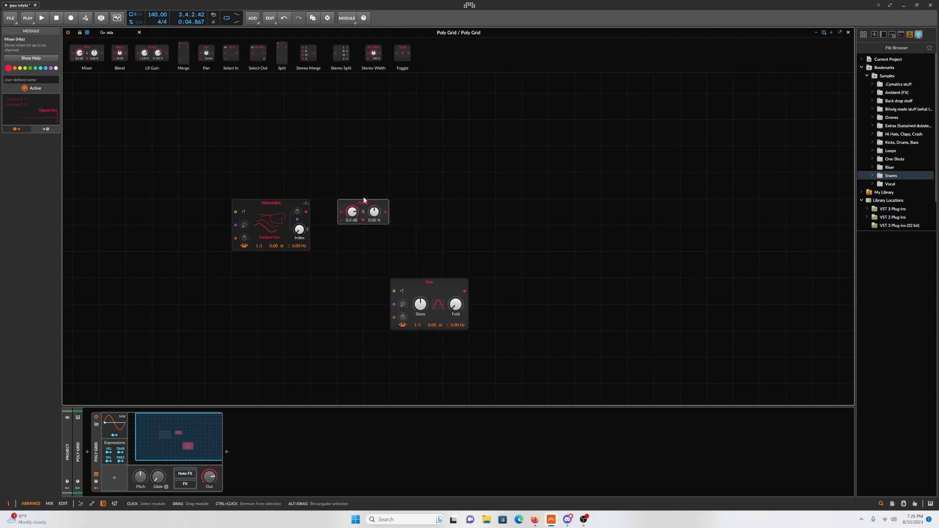
- Add an ADSR envelope module to the right of the Mixer
{"action": "double_click", "coordinate": [116, 34]}
{"action": "type", "text": "ads"}
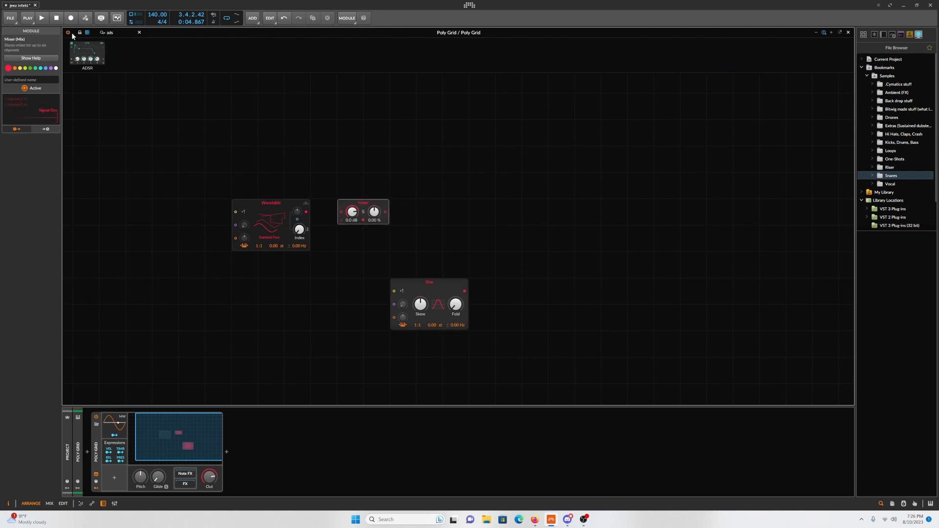
{"action": "key", "text": "Return"}
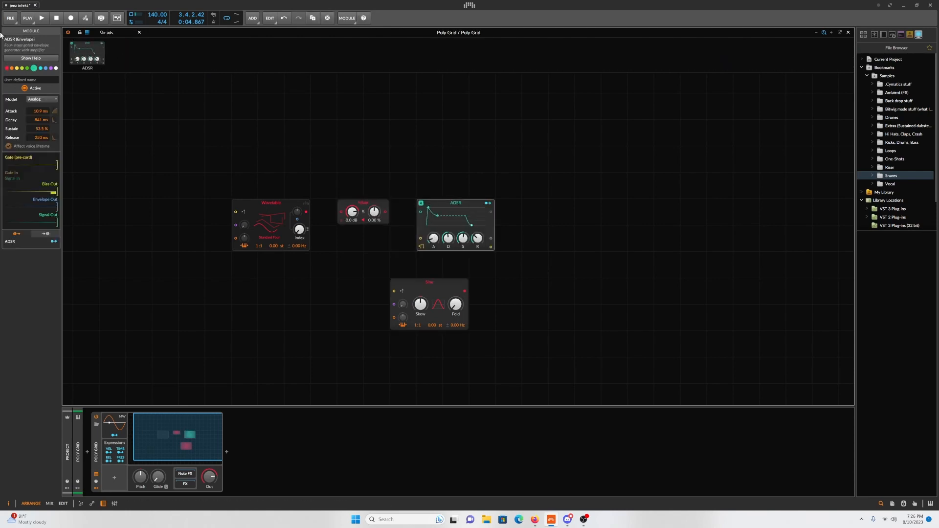
{"action": "key", "text": "BackSpace"}
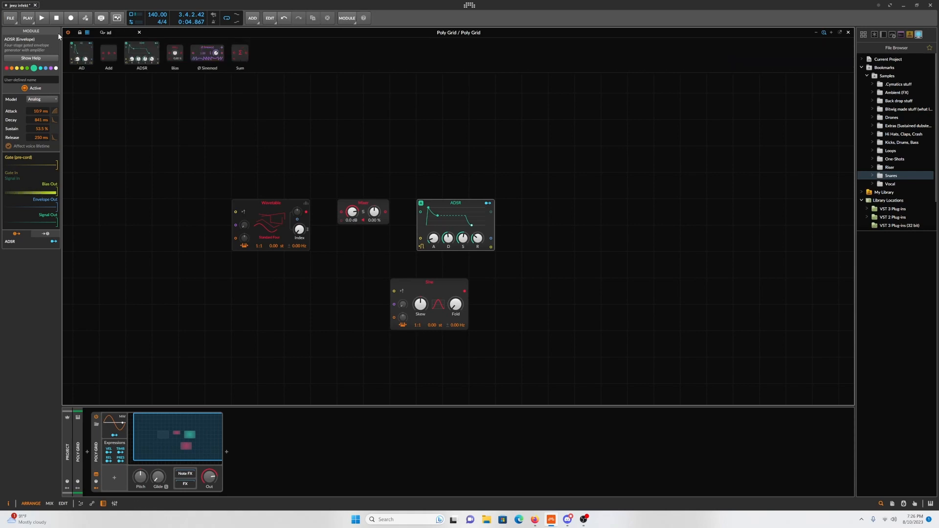
{"action": "left_click_drag", "start_coordinate": [78, 52], "coordinate": [526, 155]}
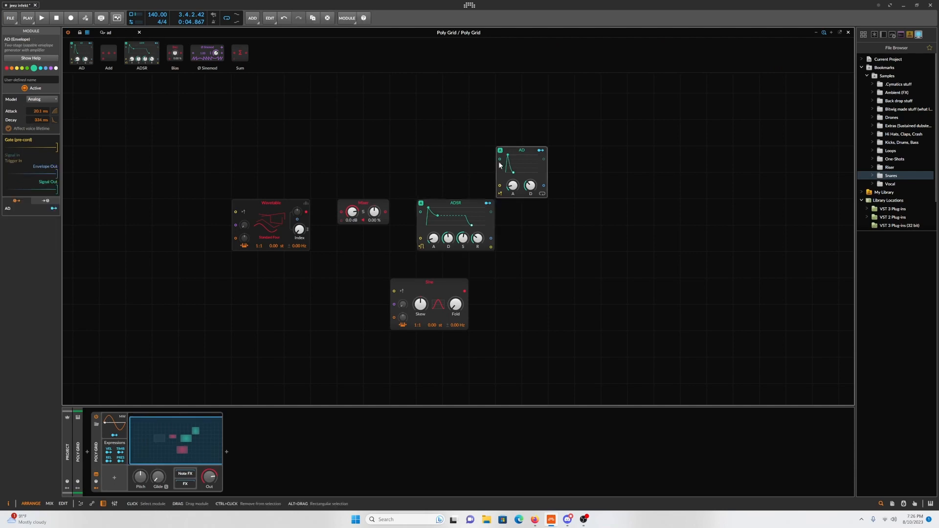
{"action": "right_click", "coordinate": [518, 156]}
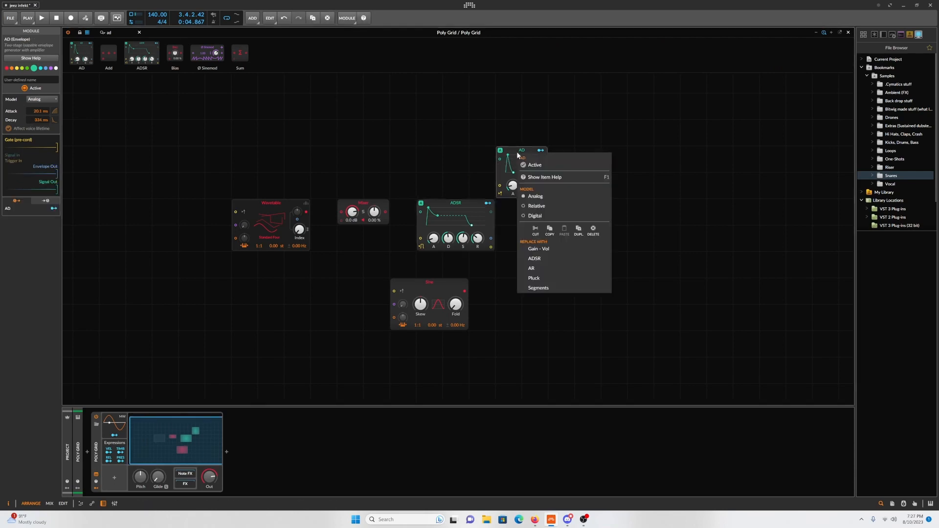
{"action": "left_click", "coordinate": [594, 227]}
- Reposition the ADSR diagonally below the Mixer and move the Sine module lower to leave space beneath the envelope
{"action": "left_click_drag", "start_coordinate": [486, 213], "coordinate": [459, 239]}
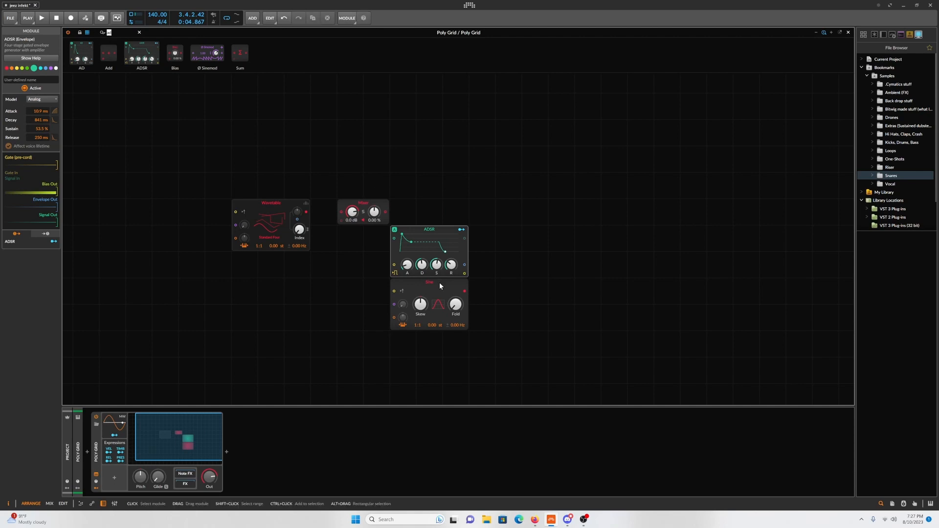
{"action": "left_click_drag", "start_coordinate": [440, 282], "coordinate": [450, 330]}
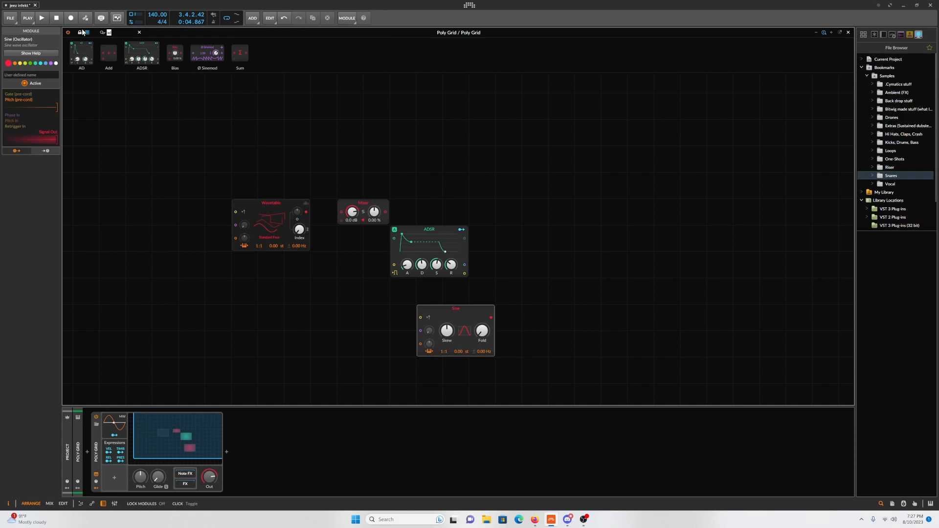
- Add a Comb filter directly right of the Mixer, moving the ADSR further right and shifting the Sine slightly right
{"action": "type", "text": "comb"}
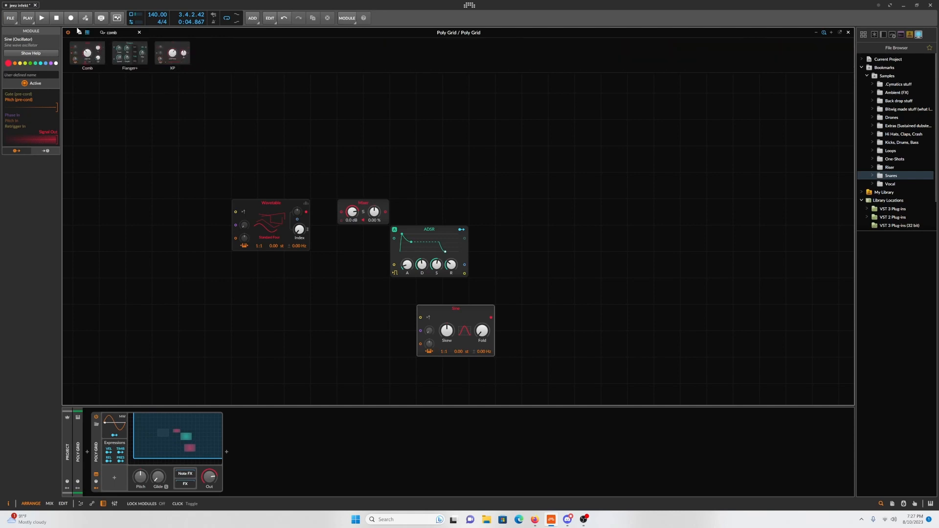
{"action": "left_click_drag", "start_coordinate": [88, 54], "coordinate": [556, 257]}
{"action": "left_click_drag", "start_coordinate": [491, 205], "coordinate": [394, 207]}
{"action": "left_click_drag", "start_coordinate": [552, 257], "coordinate": [527, 231]}
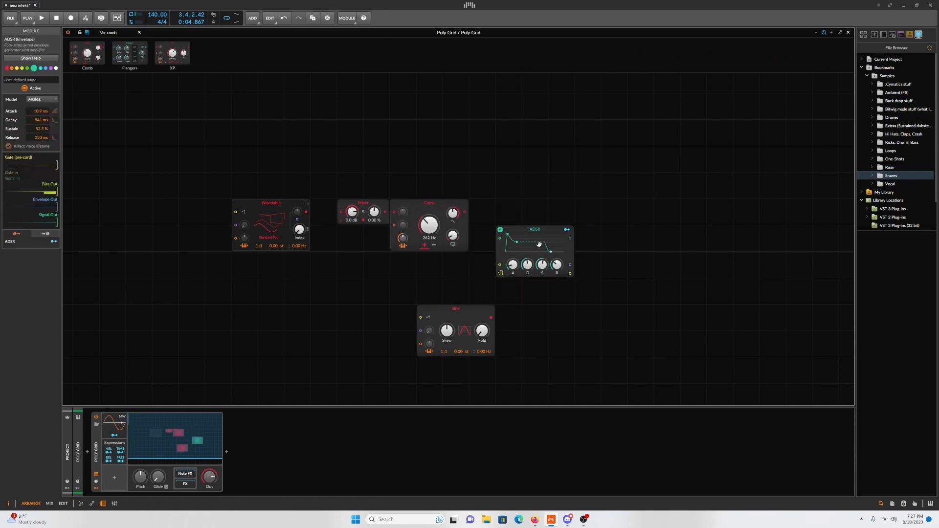
{"action": "left_click_drag", "start_coordinate": [471, 306], "coordinate": [497, 306]}
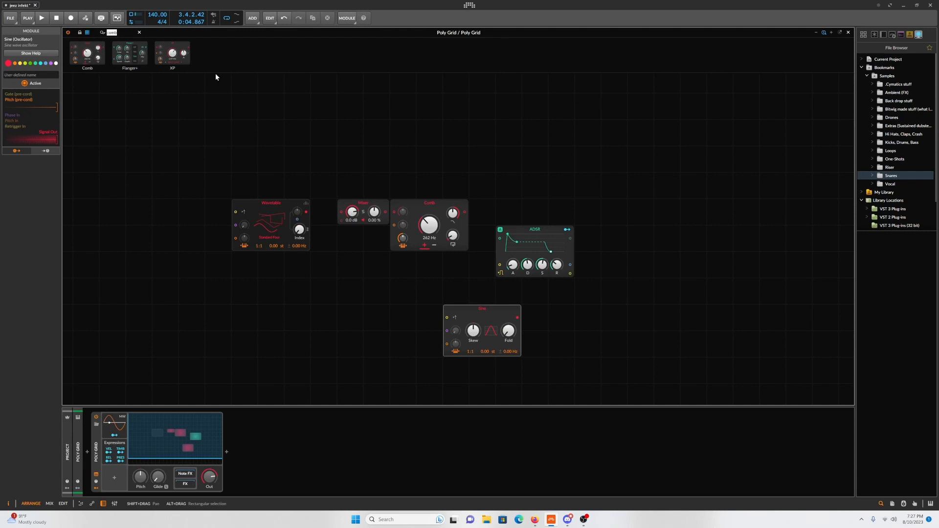
- Add a Quantizer module directly beneath the Comb, and spread the Sine down and right and the ADSR further right to make room
{"action": "type", "text": "qua"}
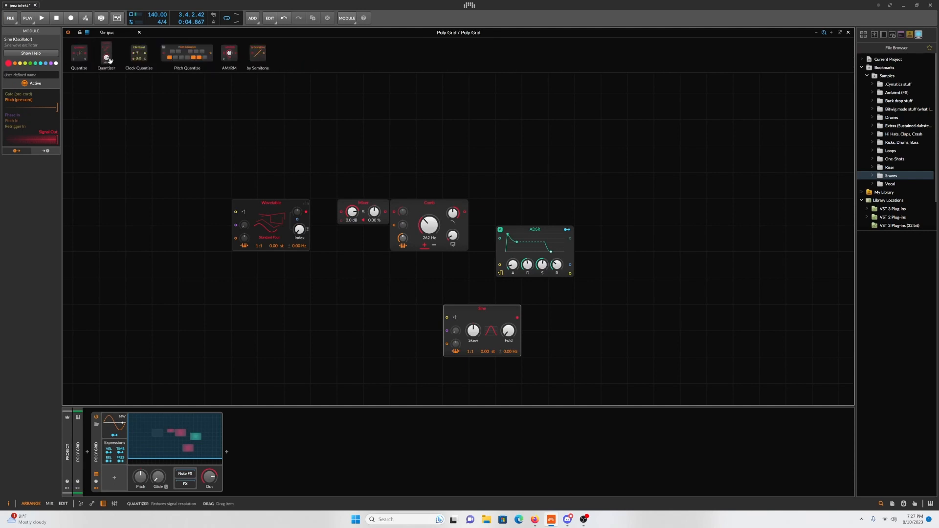
{"action": "left_click_drag", "start_coordinate": [110, 60], "coordinate": [508, 237]}
{"action": "left_click", "coordinate": [540, 233]}
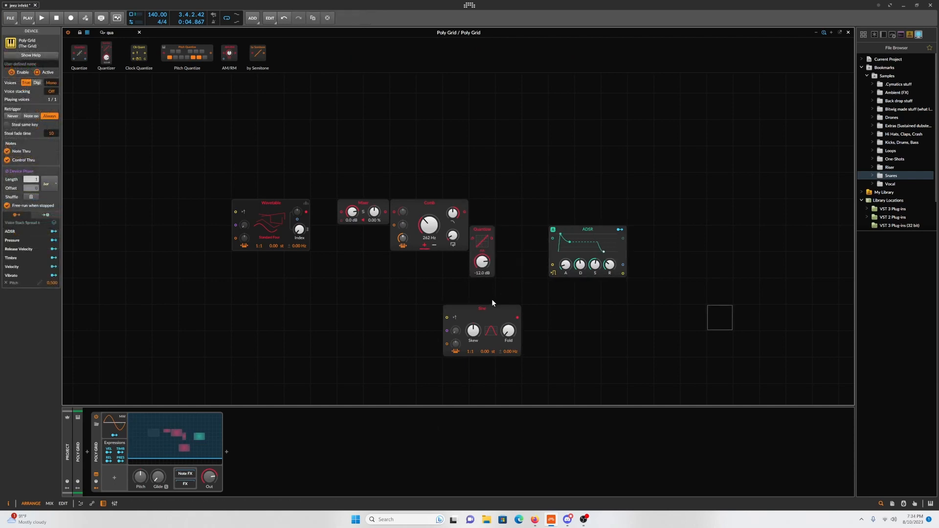
{"action": "left_click_drag", "start_coordinate": [483, 310], "coordinate": [496, 338]}
{"action": "left_click_drag", "start_coordinate": [486, 231], "coordinate": [432, 273]}
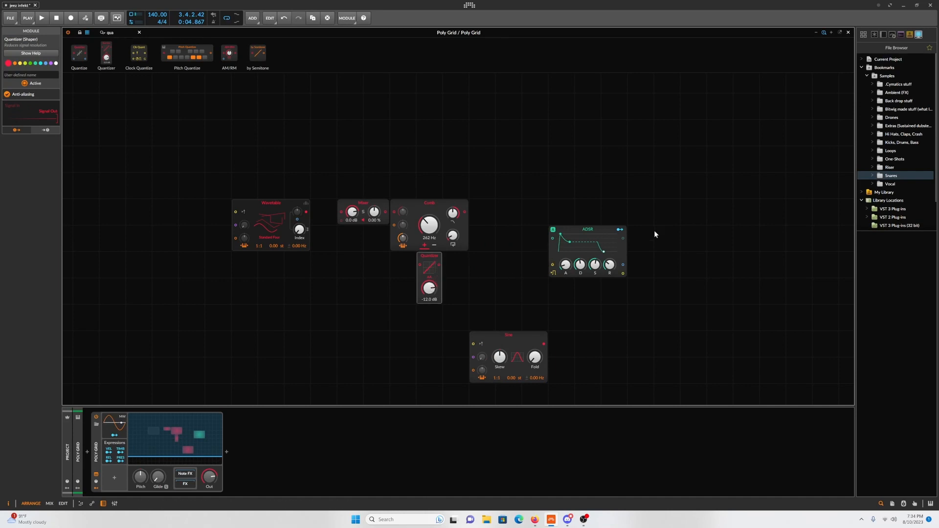
{"action": "left_click_drag", "start_coordinate": [581, 232], "coordinate": [607, 233]}
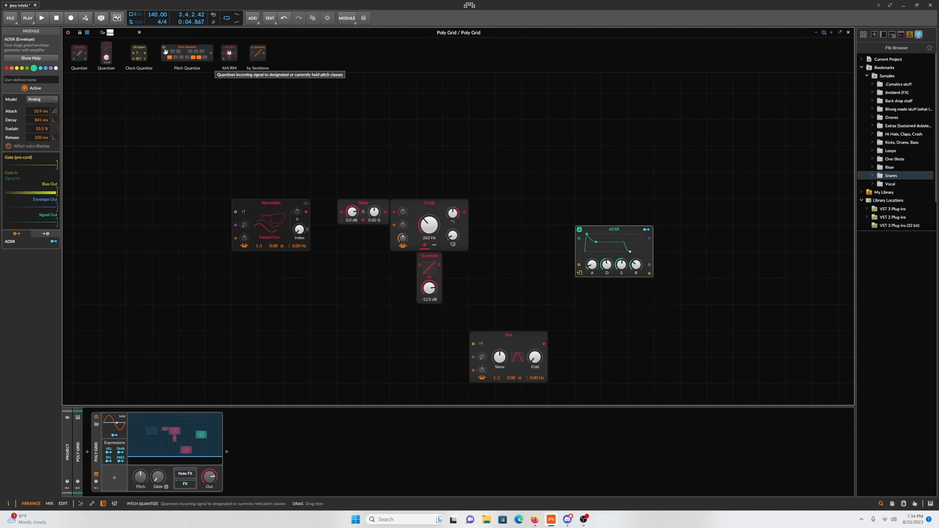
- Search the module library for filters and browse the Filter and Delay/FX categories
{"action": "key", "text": "BackSpace"}
{"action": "key", "text": "BackSpace"}
{"action": "key", "text": "BackSpace"}
{"action": "type", "text": "filter"}
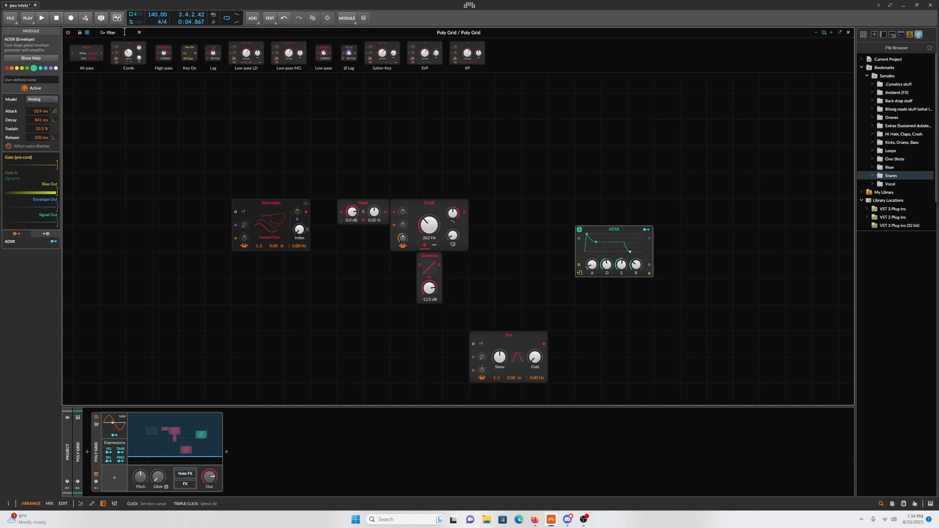
{"action": "left_click", "coordinate": [139, 32]}
{"action": "left_click", "coordinate": [78, 60]}
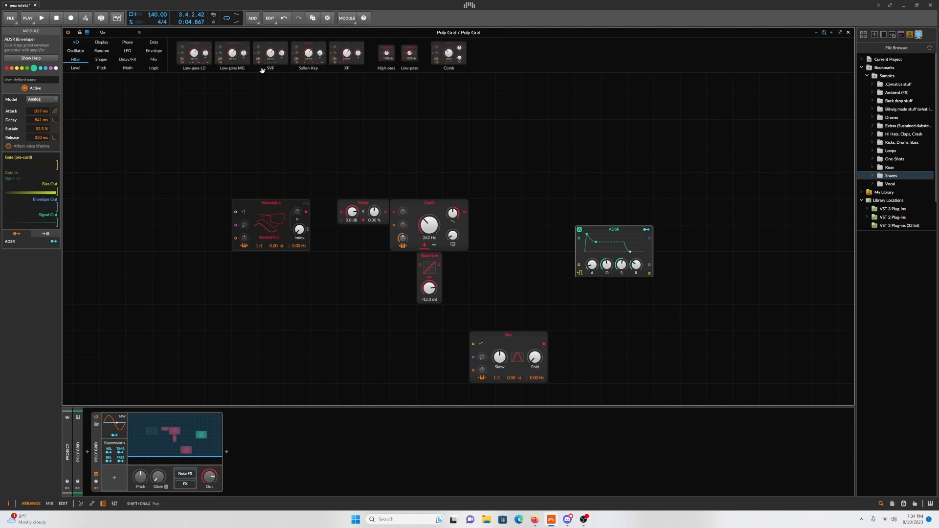
{"action": "left_click", "coordinate": [129, 59]}
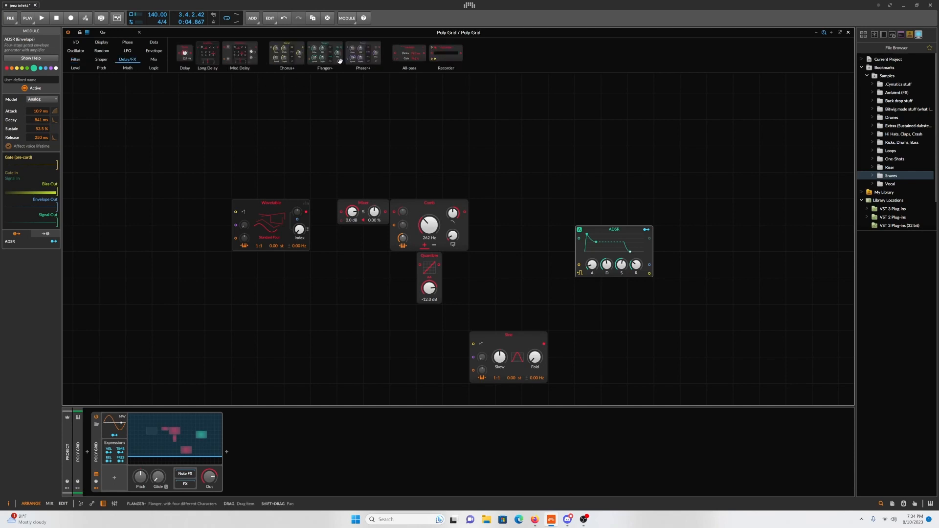
{"action": "left_click_drag", "start_coordinate": [363, 55], "coordinate": [522, 198]}
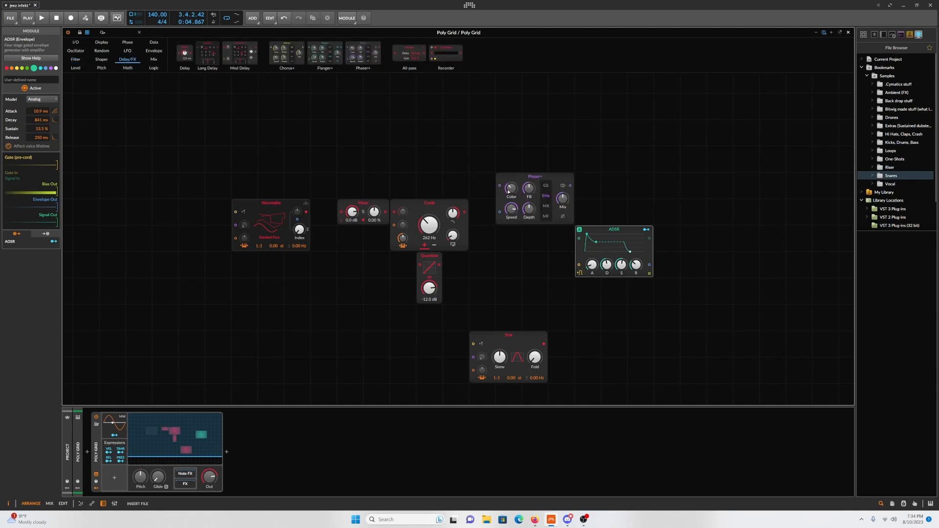
{"action": "left_click", "coordinate": [506, 191]}
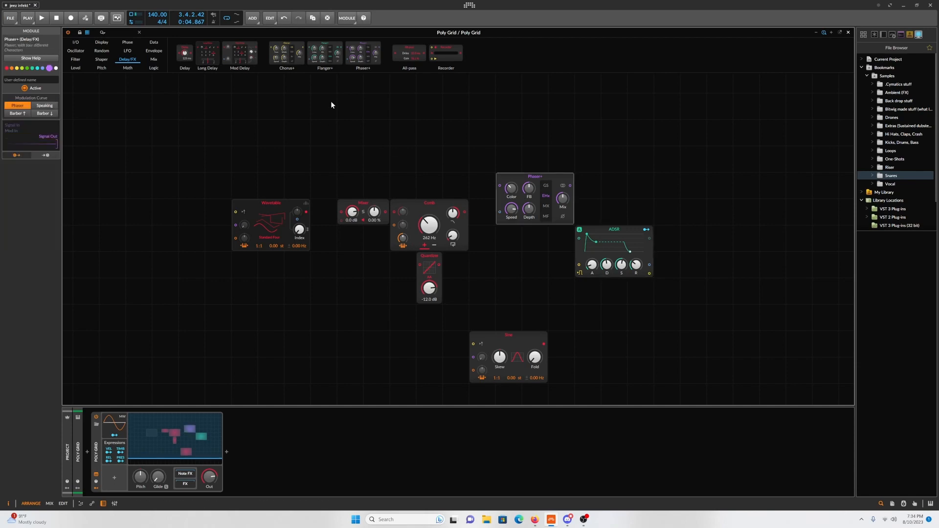
{"action": "mouse_move", "coordinate": [549, 179]}
{"action": "left_mouse_down"}
{"action": "mouse_move", "coordinate": [520, 179]}
{"action": "mouse_move", "coordinate": [549, 179]}
{"action": "left_mouse_up"}
{"action": "right_click", "coordinate": [530, 179]}
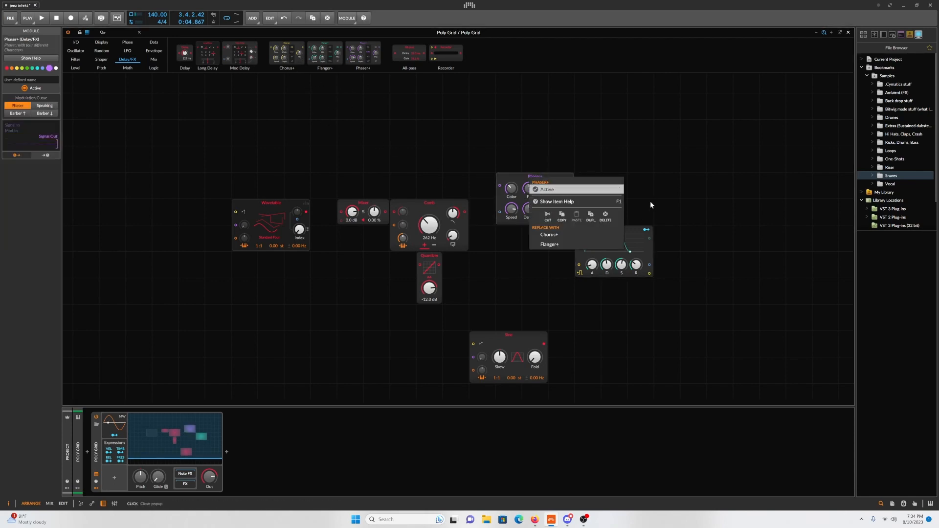
{"action": "left_click", "coordinate": [605, 215]}
- Add a Chorus+ module above the gap between the Comb and the ADSR
{"action": "left_click_drag", "start_coordinate": [285, 58], "coordinate": [511, 161]}
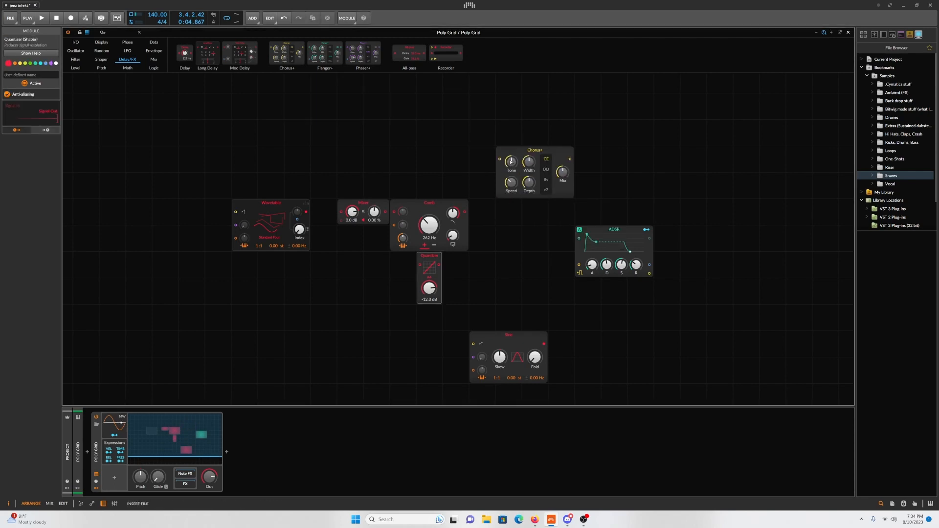
{"action": "mouse_move", "coordinate": [523, 352]}
{"action": "left_mouse_down"}
{"action": "mouse_move", "coordinate": [523, 326]}
{"action": "mouse_move", "coordinate": [497, 326]}
{"action": "mouse_move", "coordinate": [523, 352]}
{"action": "left_mouse_up"}
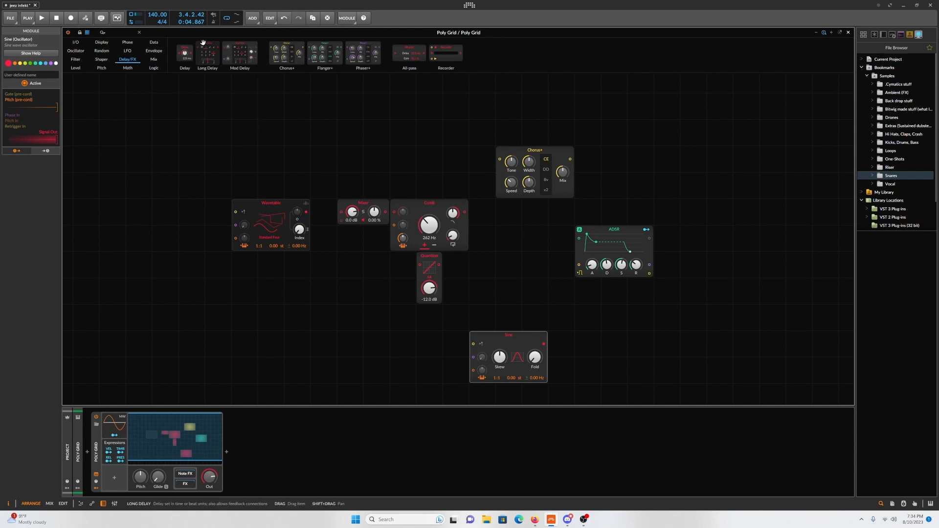
{"action": "left_click", "coordinate": [272, 222]}
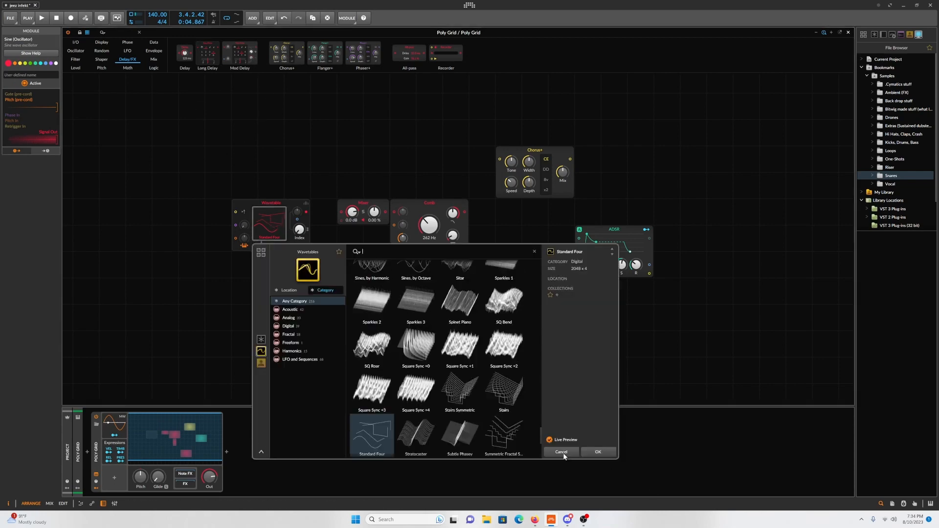
{"action": "scroll", "coordinate": [418, 401], "scroll_direction": "up", "scroll_amount": 1}
{"action": "key", "text": "Escape"}
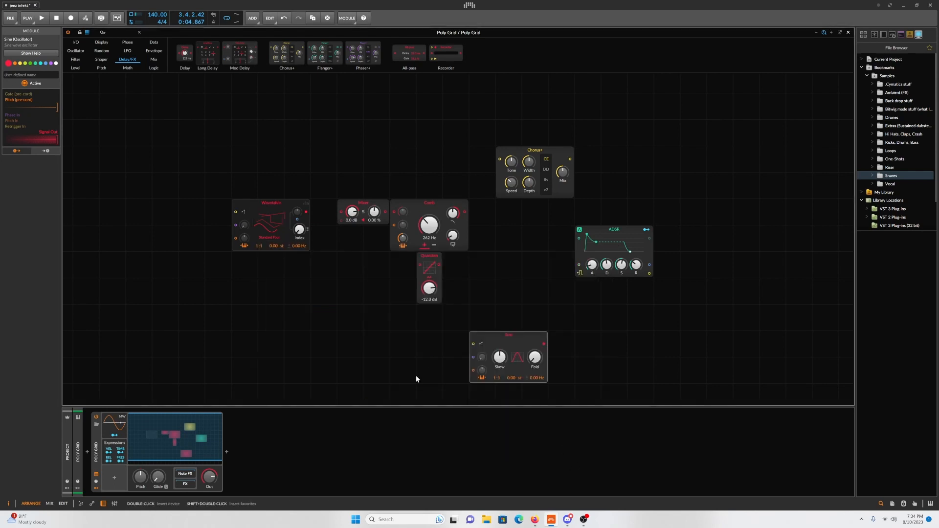
- Move the Wavetable module down and slightly right, below the Mixer's row, and add an Audio Out module right of the ADSR
{"action": "left_click_drag", "start_coordinate": [273, 210], "coordinate": [300, 290]}
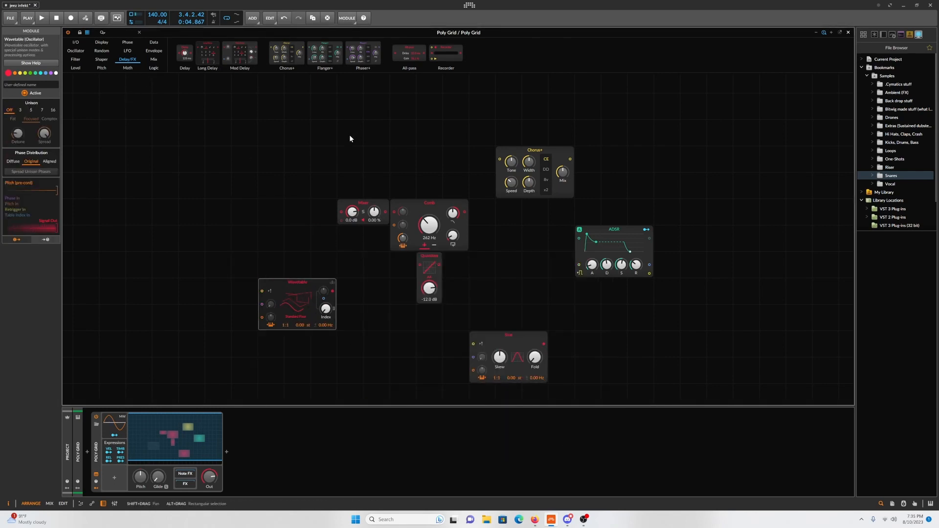
{"action": "left_click", "coordinate": [117, 33]}
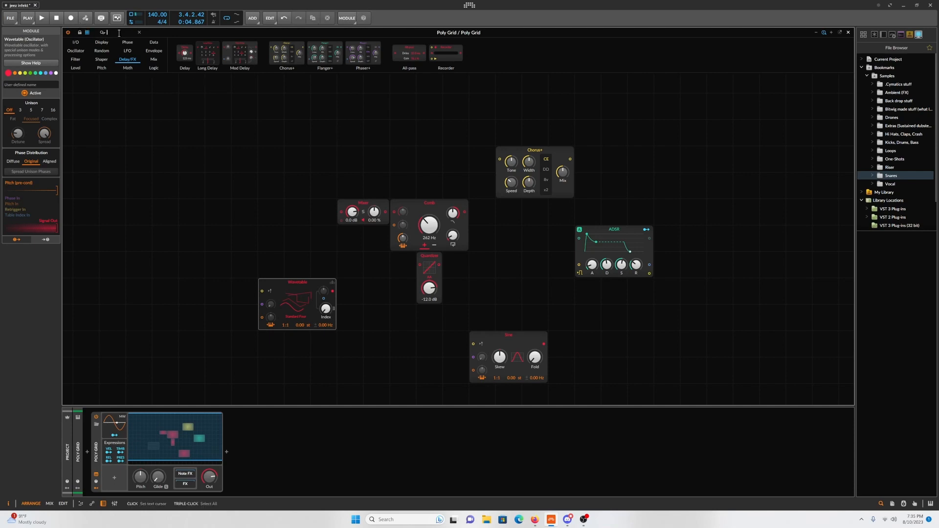
{"action": "type", "text": "aud"}
{"action": "left_click_drag", "start_coordinate": [106, 53], "coordinate": [694, 265]}
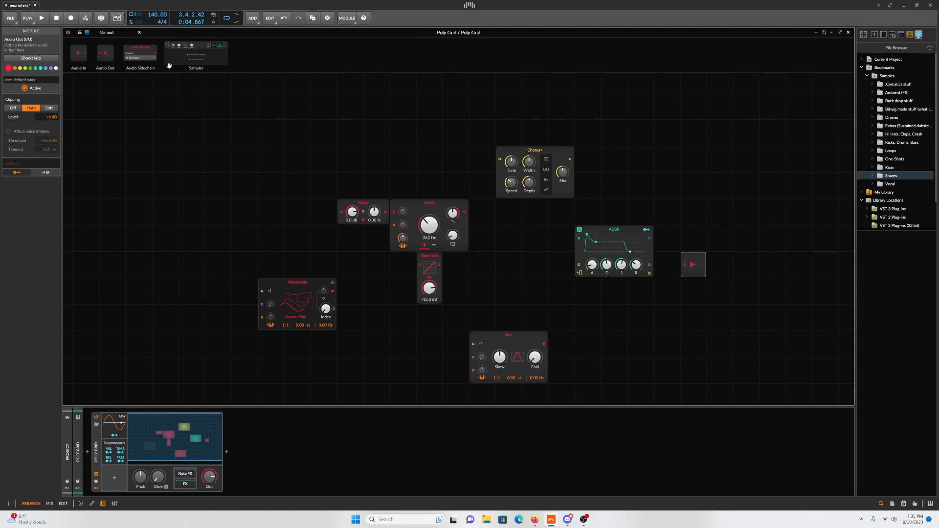
- Place a second Audio Out module directly above the Mixer and add a Sub oscillator well to its left on the same row
{"action": "left_click", "coordinate": [111, 33]}
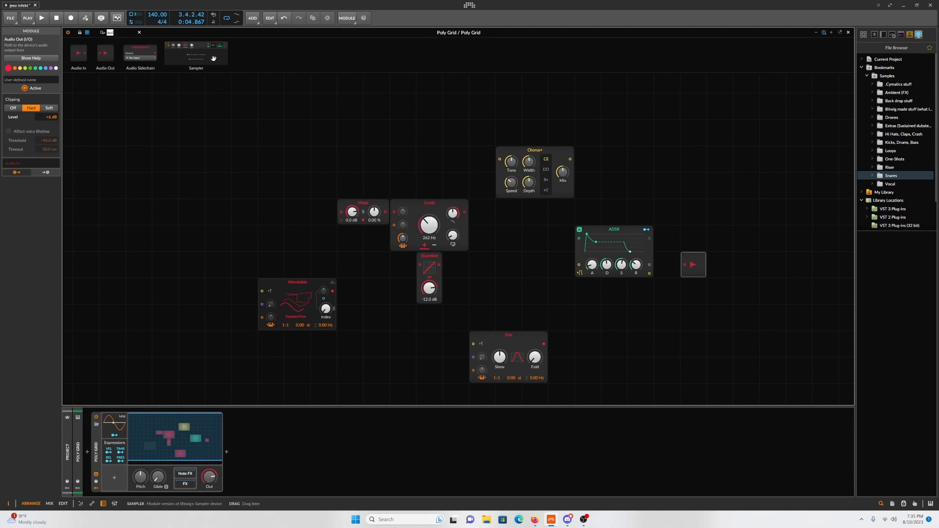
{"action": "left_click_drag", "start_coordinate": [79, 54], "coordinate": [347, 190]}
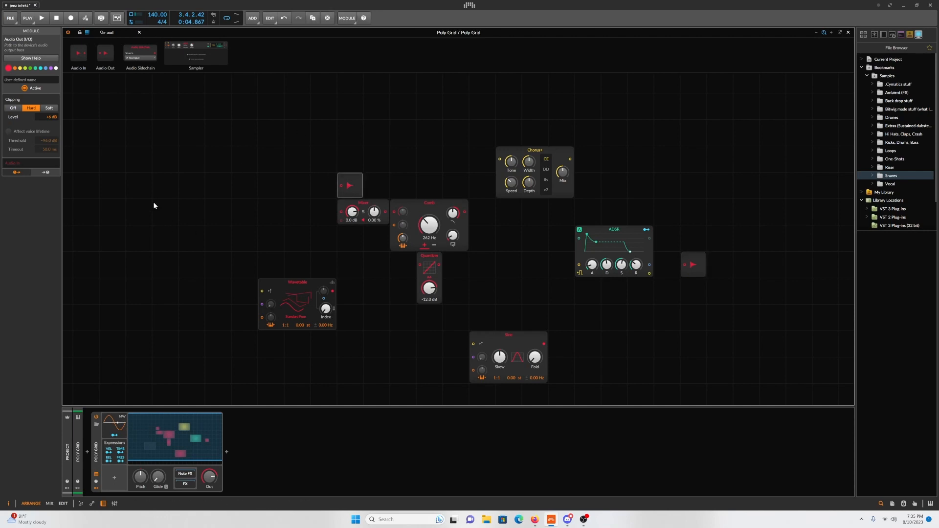
{"action": "left_click", "coordinate": [112, 33]}
{"action": "key", "text": "BackSpace"}
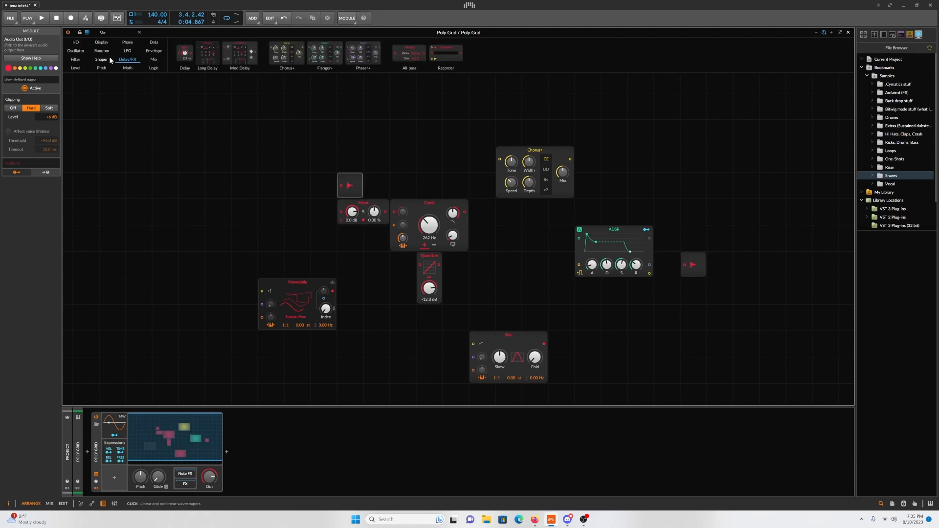
{"action": "type", "text": "sub"}
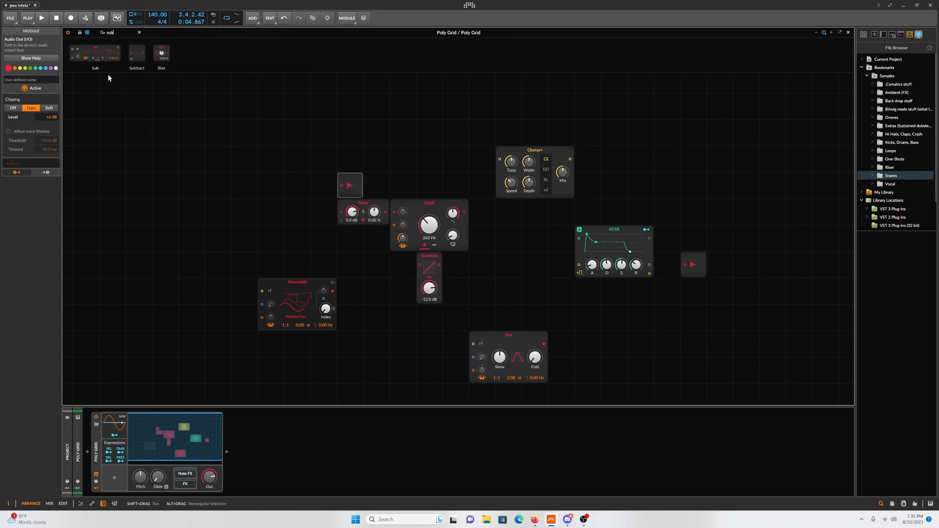
{"action": "left_click_drag", "start_coordinate": [95, 53], "coordinate": [165, 186]}
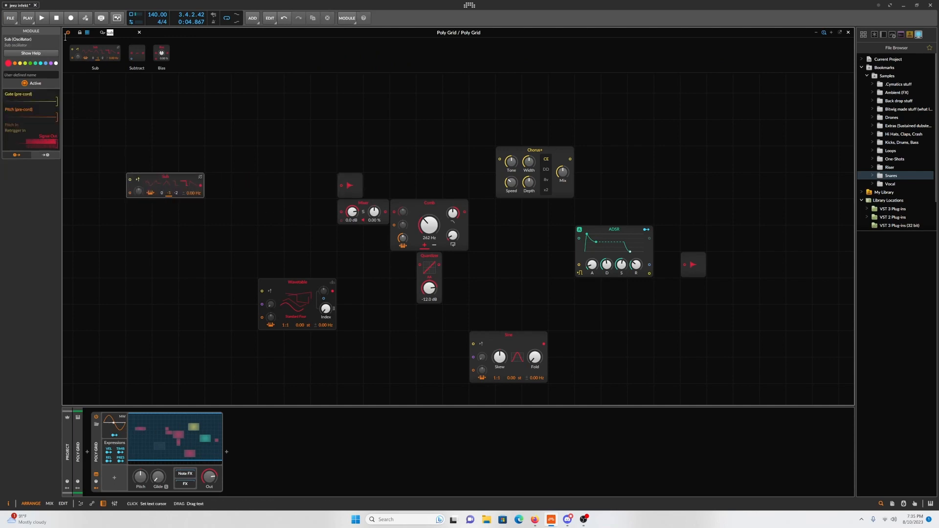
- Add a second ADSR envelope between the Sub oscillator and the Audio Out above the Mixer
{"action": "key", "text": "BackSpace"}
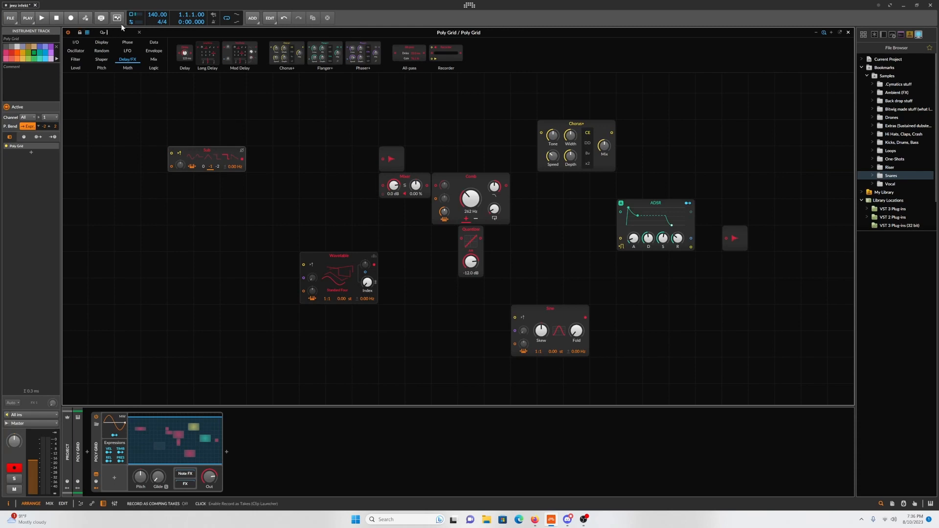
{"action": "type", "text": "ads"}
{"action": "left_click_drag", "start_coordinate": [87, 54], "coordinate": [292, 150]}
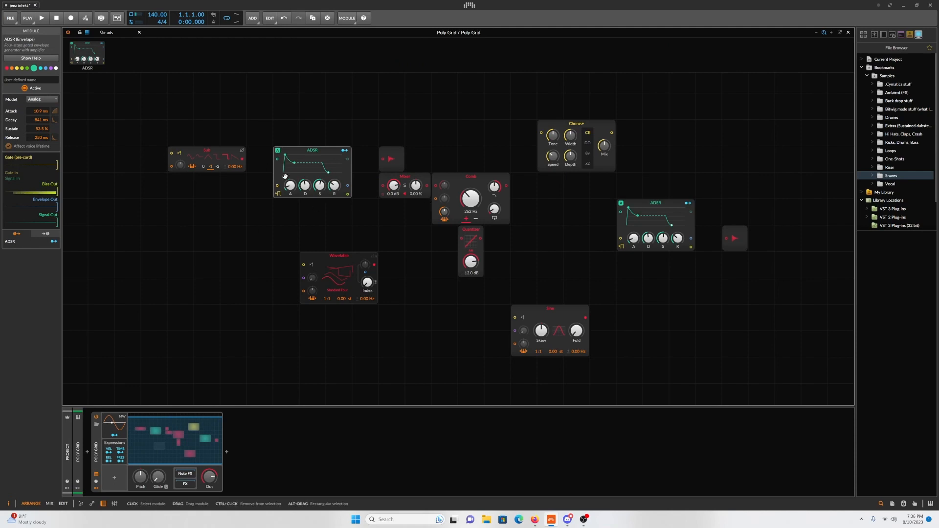
{"action": "left_click", "coordinate": [139, 32]}
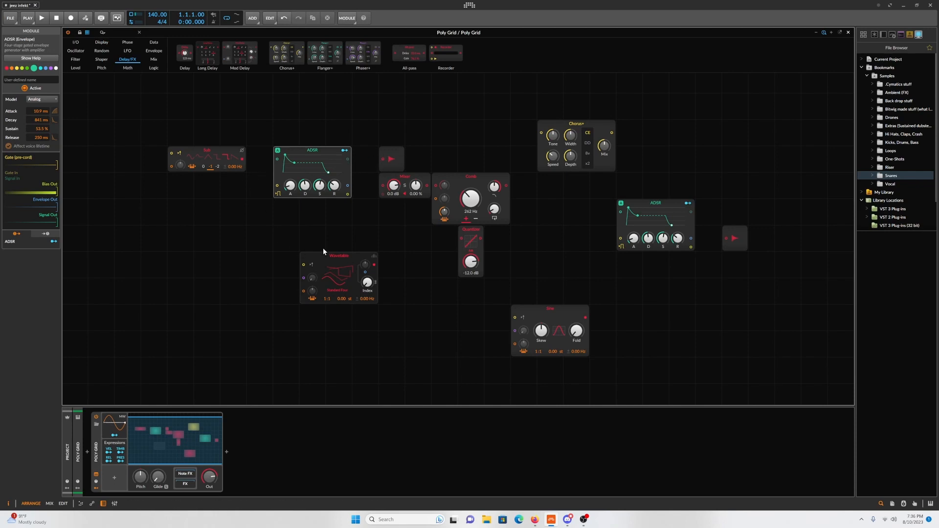
- Chain the Sub through the new ADSR, placed right beside it, into the upper Audio Out, and set the Sub's octave to 0
{"action": "left_click_drag", "start_coordinate": [299, 153], "coordinate": [251, 159]}
{"action": "left_click", "coordinate": [201, 167]}
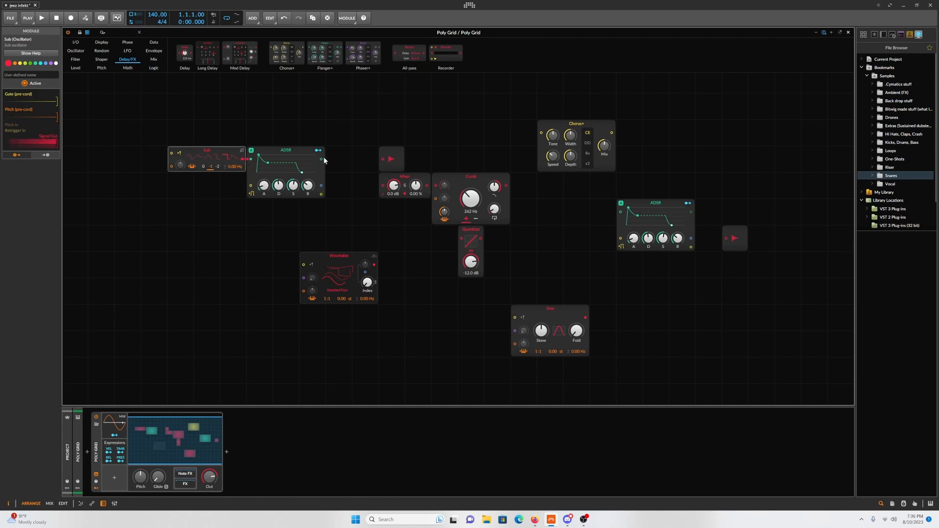
{"action": "left_click_drag", "start_coordinate": [321, 159], "coordinate": [380, 159]}
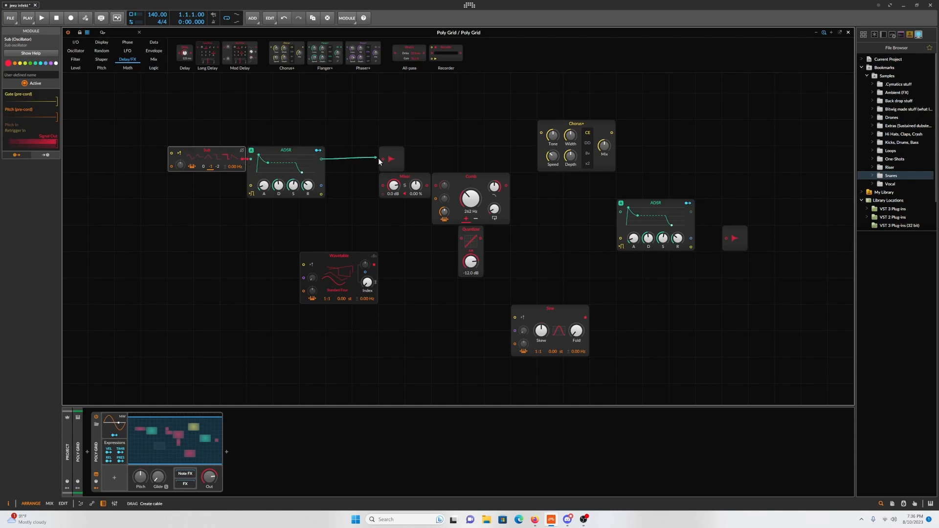
{"action": "left_click", "coordinate": [203, 166]}
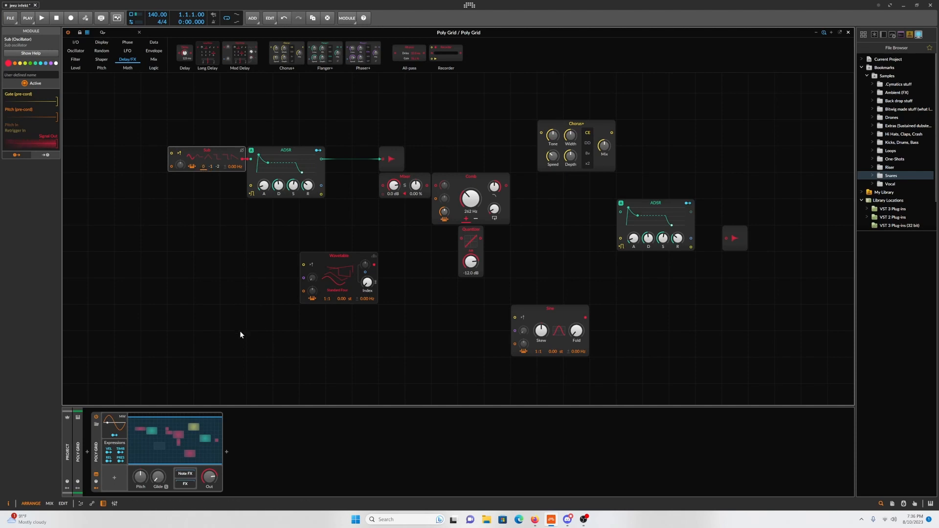
- Draw a one-bar C#1 note from 1.1 to 2.1 in the Poly Grid clip and play it back briefly
{"action": "left_click", "coordinate": [81, 504]}
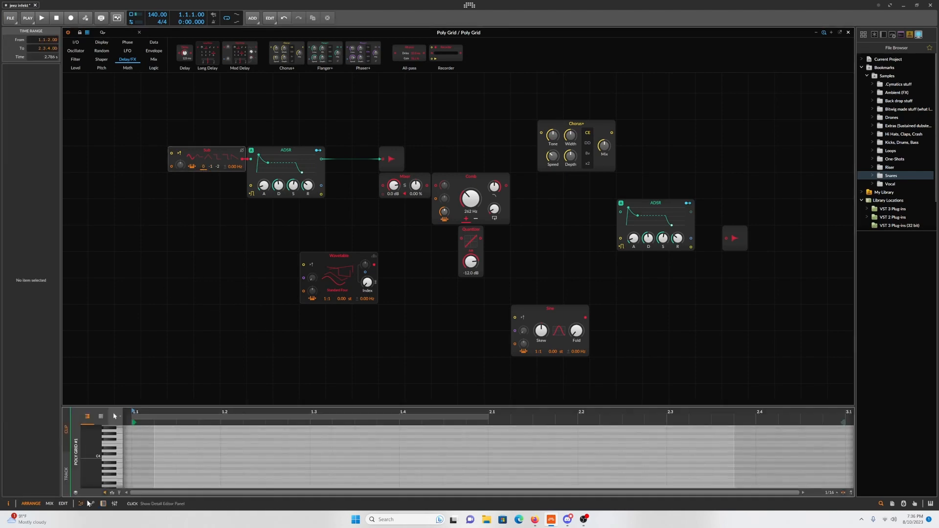
{"action": "scroll", "coordinate": [115, 477], "scroll_direction": "down", "scroll_amount": 3}
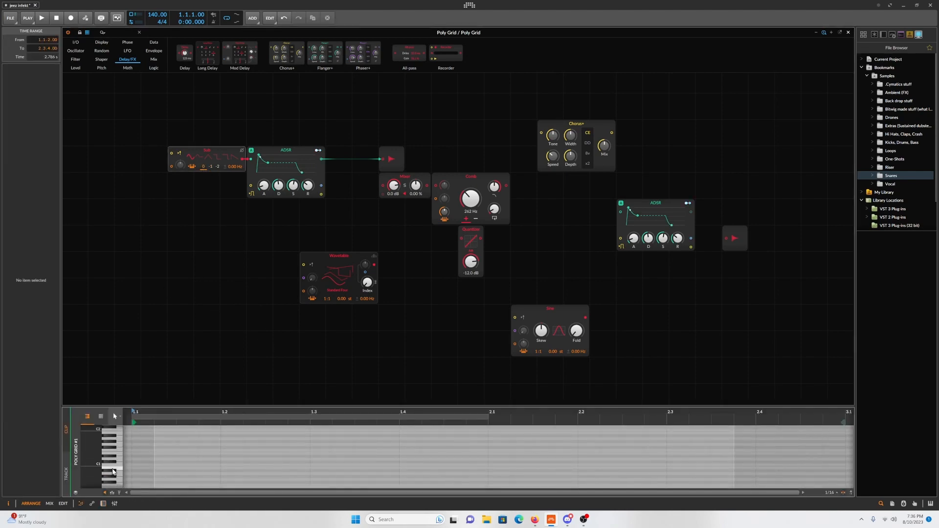
{"action": "double_click", "coordinate": [138, 463]}
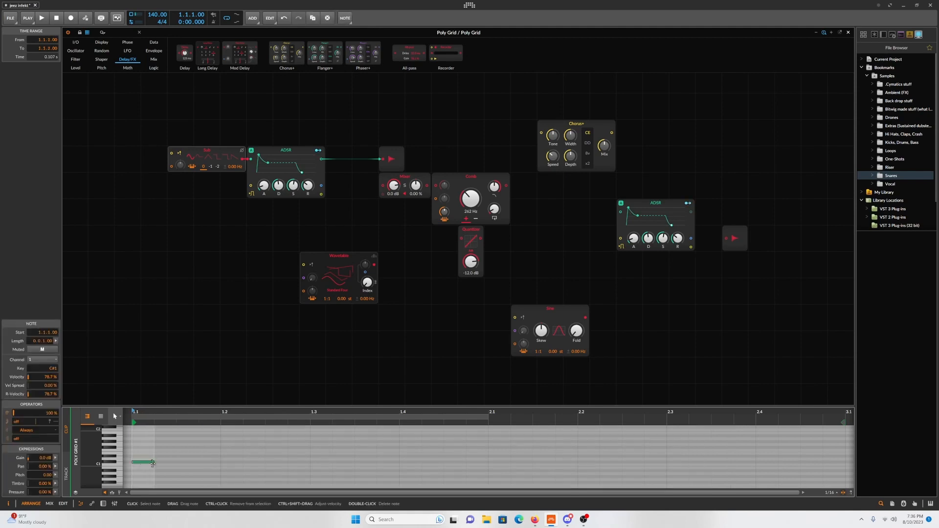
{"action": "left_click_drag", "start_coordinate": [154, 463], "coordinate": [489, 470]}
{"action": "key", "text": "space"}
{"action": "key", "text": "space"}
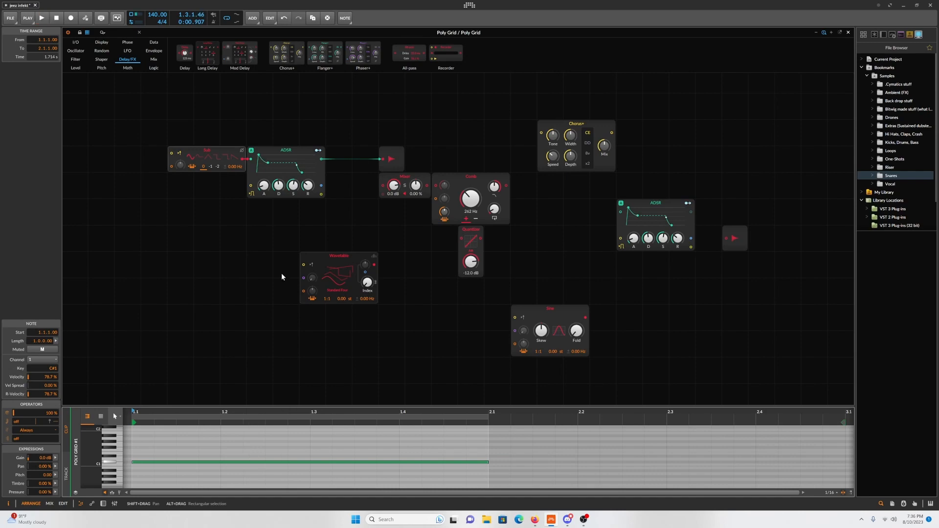
{"action": "left_click", "coordinate": [104, 504]}
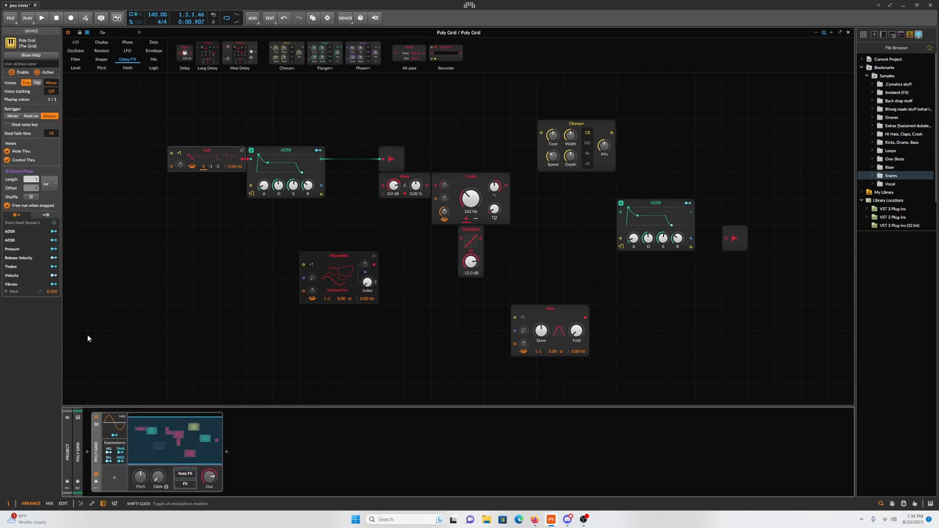
{"action": "left_click", "coordinate": [849, 32]}
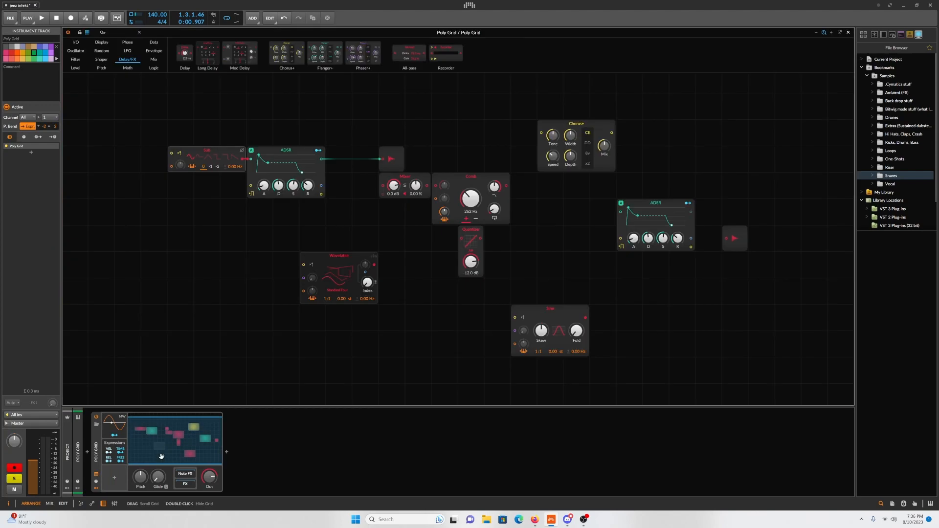
{"action": "left_click", "coordinate": [160, 454]}
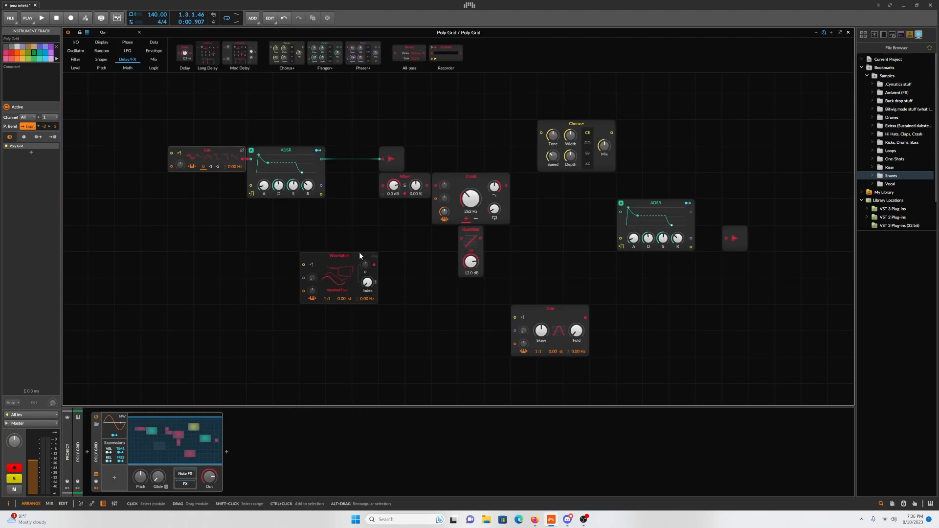
- Shift the Wavetable slightly left and duplicate it twice, one copy beneath the Sub oscillator and one below the two Wavetables
{"action": "left_click_drag", "start_coordinate": [344, 291], "coordinate": [344, 265]}
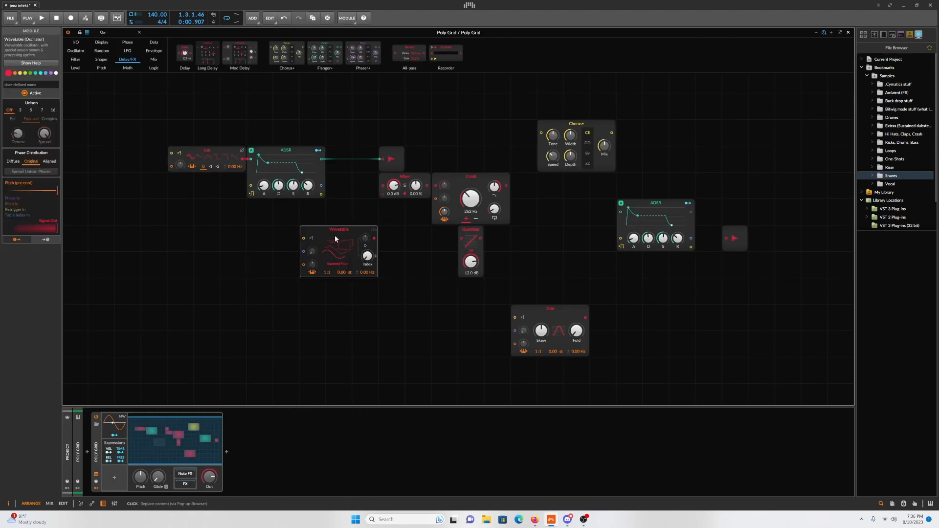
{"action": "key", "text": "ctrl+z"}
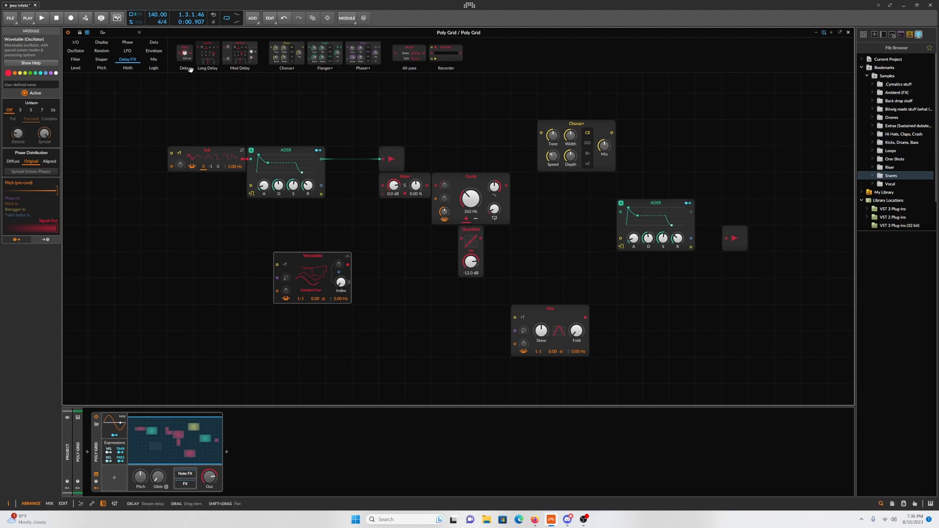
{"action": "left_click_drag", "start_coordinate": [324, 269], "coordinate": [212, 261]}
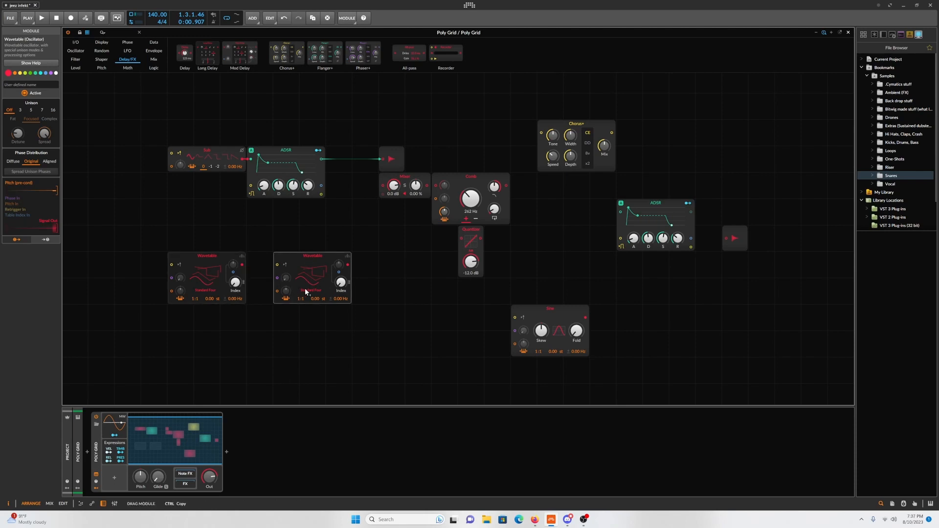
{"action": "left_click_drag", "start_coordinate": [305, 289], "coordinate": [296, 330]}
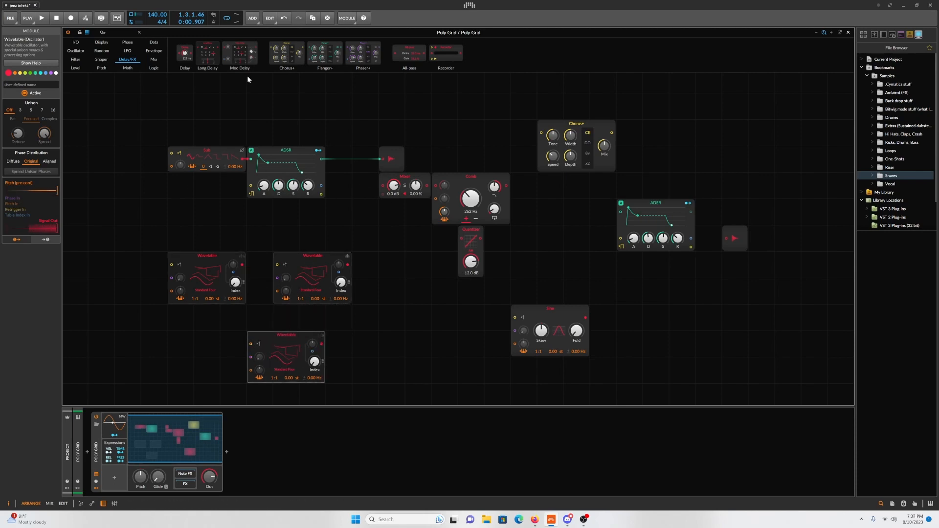
- Add a Subtract module just below and right of the Wavetables, with an Add module directly to its right
{"action": "left_click", "coordinate": [123, 34]}
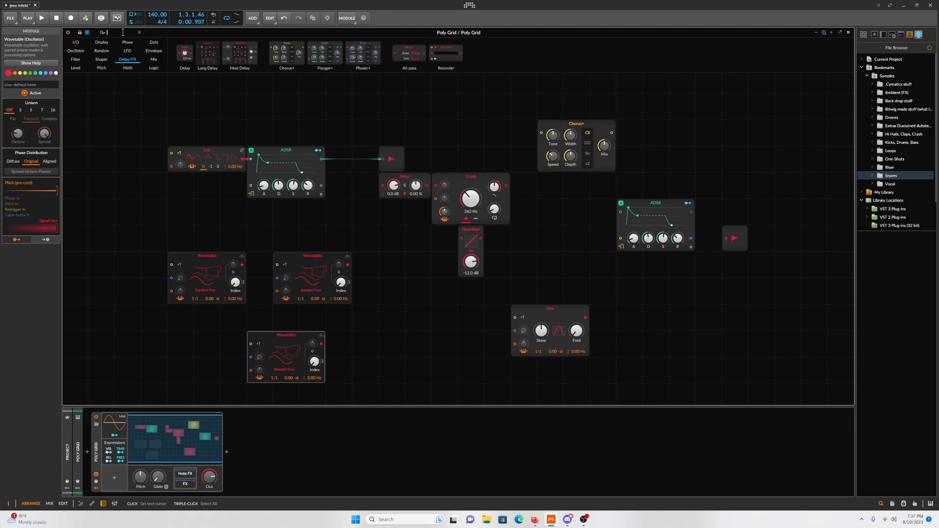
{"action": "type", "text": "subtr"}
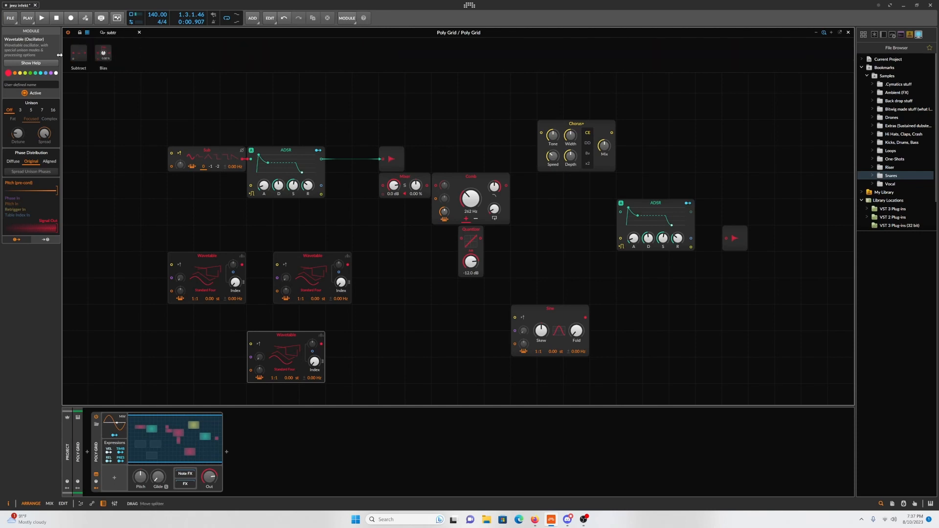
{"action": "left_click_drag", "start_coordinate": [89, 67], "coordinate": [375, 310]}
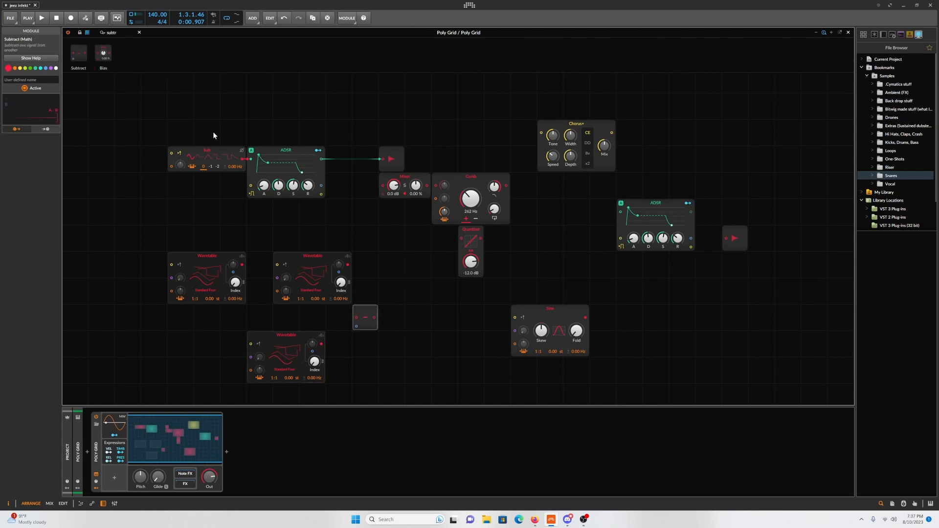
{"action": "left_click_drag", "start_coordinate": [120, 33], "coordinate": [60, 32]}
{"action": "type", "text": "a"}
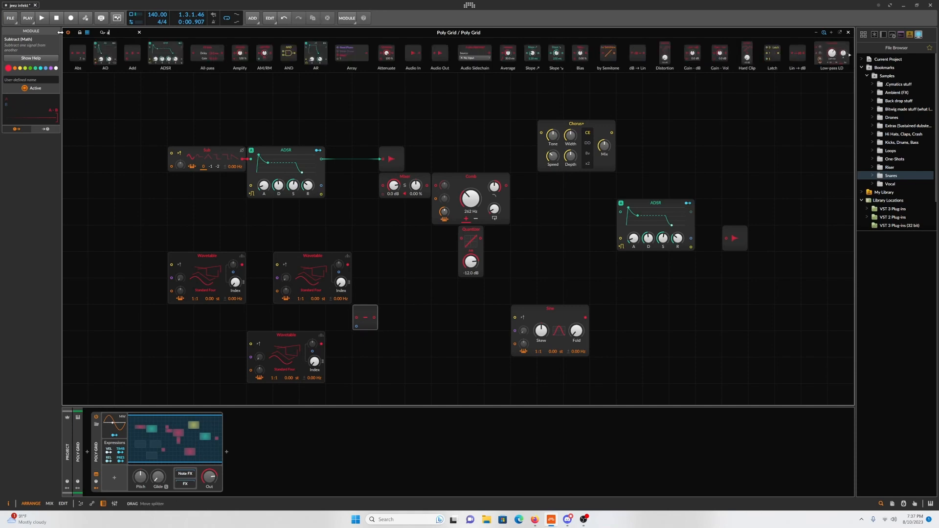
{"action": "left_click_drag", "start_coordinate": [132, 53], "coordinate": [399, 318]}
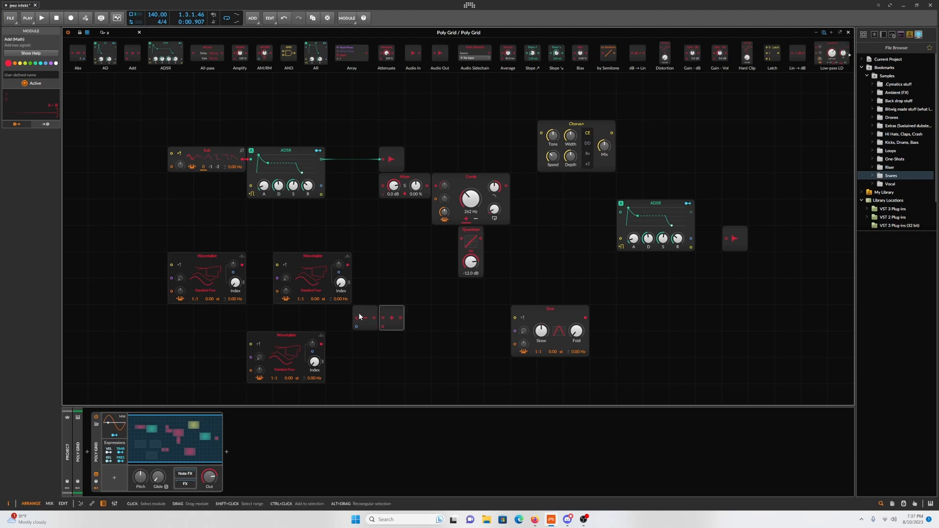
{"action": "left_click", "coordinate": [375, 310]}
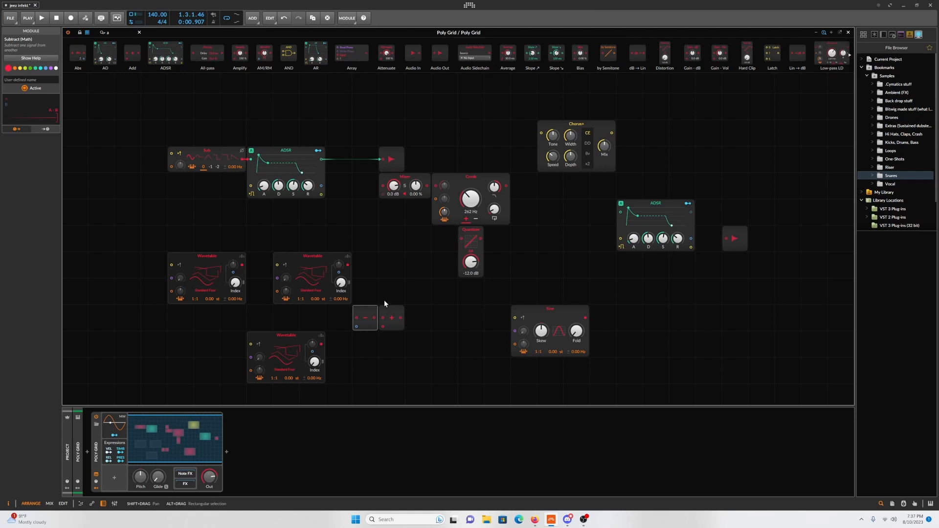
{"action": "left_click", "coordinate": [393, 319]}
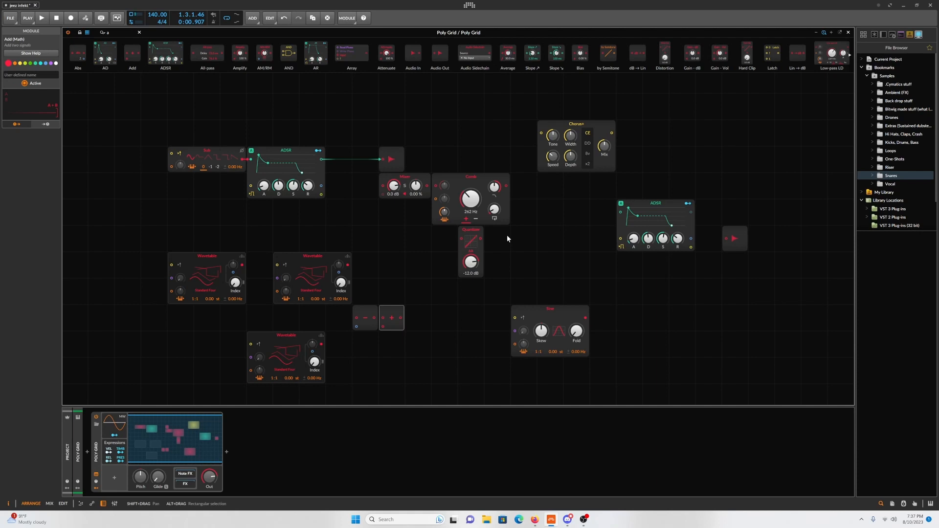
- Look at the finished patch in the trench (high pitch) track's grid, then return to the arrangement
{"action": "left_click", "coordinate": [849, 33]}
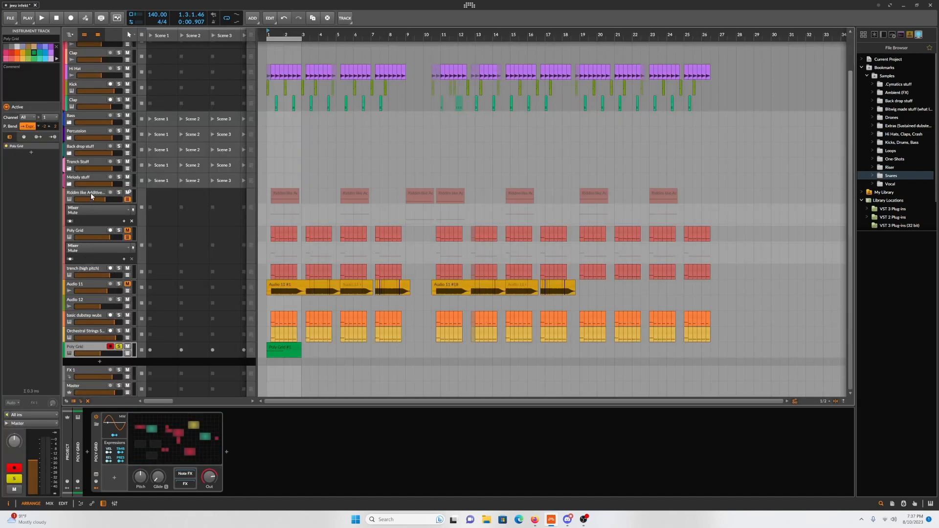
{"action": "left_click", "coordinate": [98, 269]}
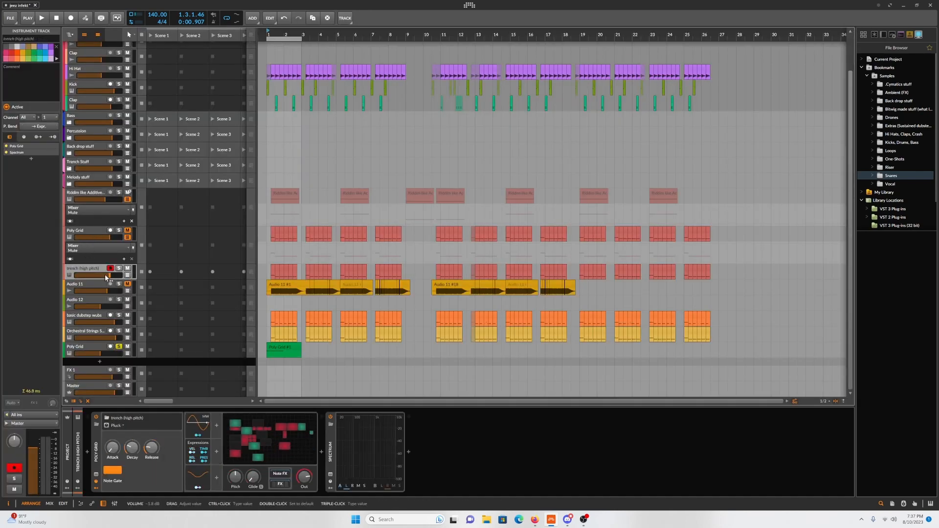
{"action": "left_click", "coordinate": [291, 459]}
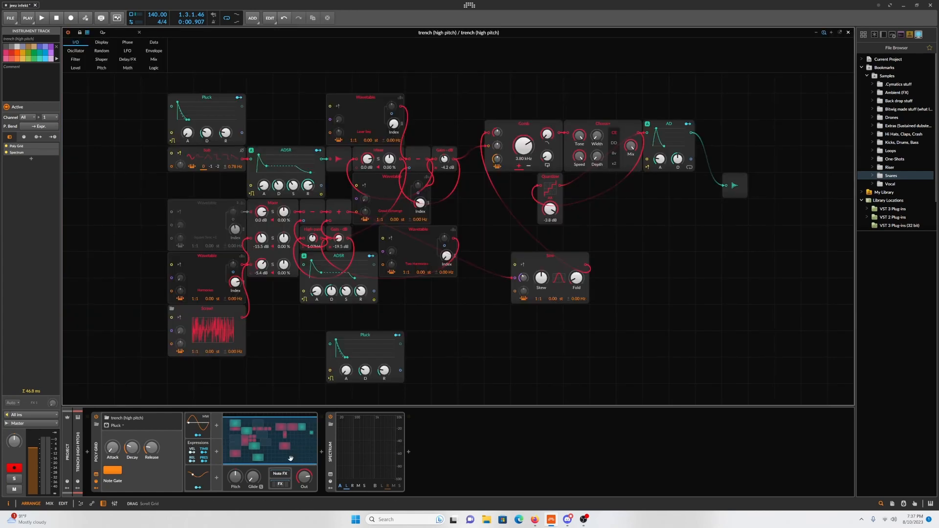
{"action": "left_click", "coordinate": [848, 33]}
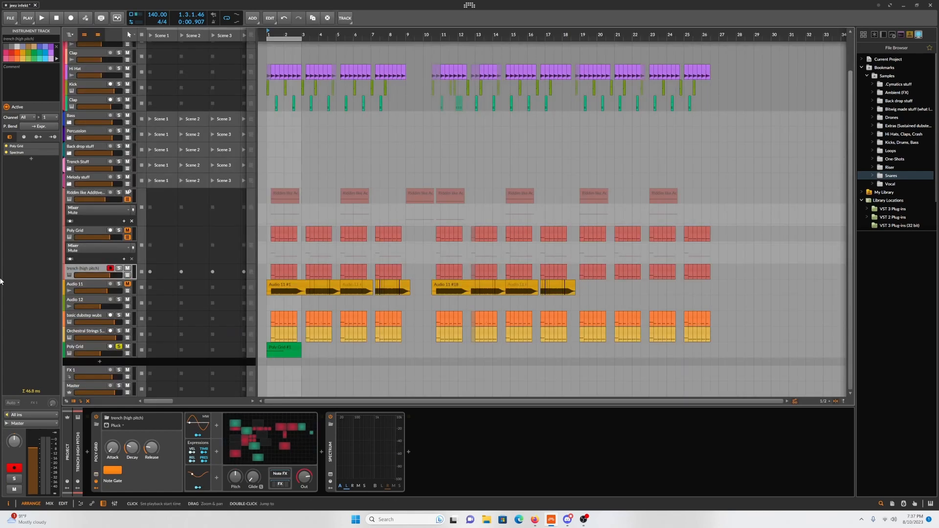
- Solo the trench (high pitch) track, open its grid and play the bass briefly
{"action": "left_click", "coordinate": [119, 231]}
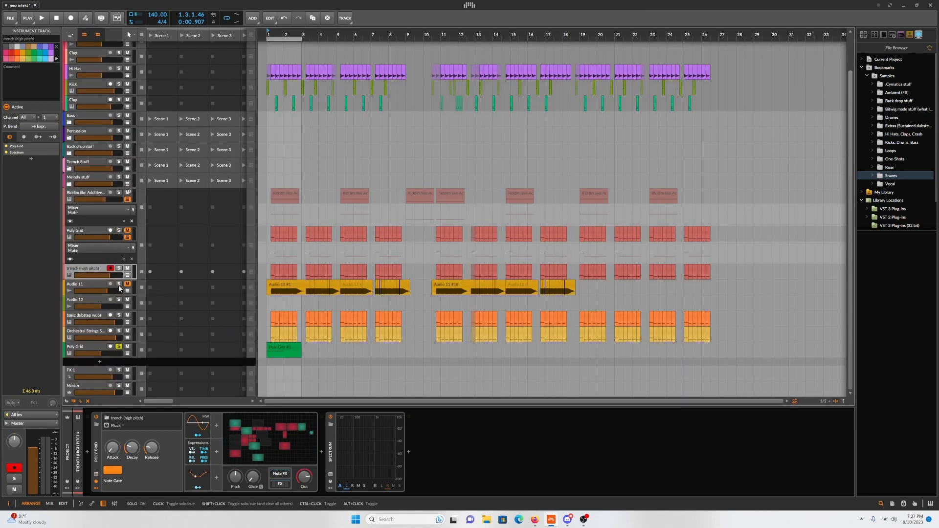
{"action": "left_click", "coordinate": [119, 269]}
{"action": "left_click", "coordinate": [304, 457]}
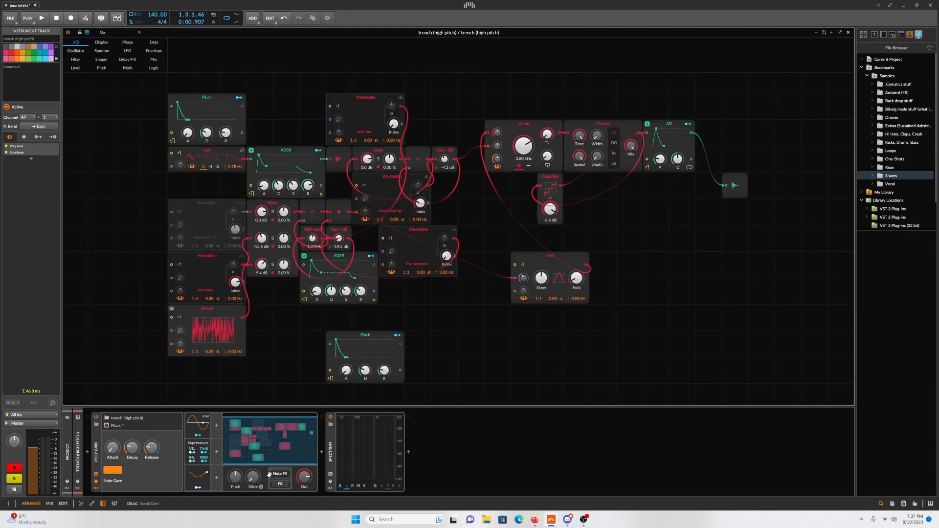
{"action": "key", "text": "space"}
{"action": "key", "text": "space"}
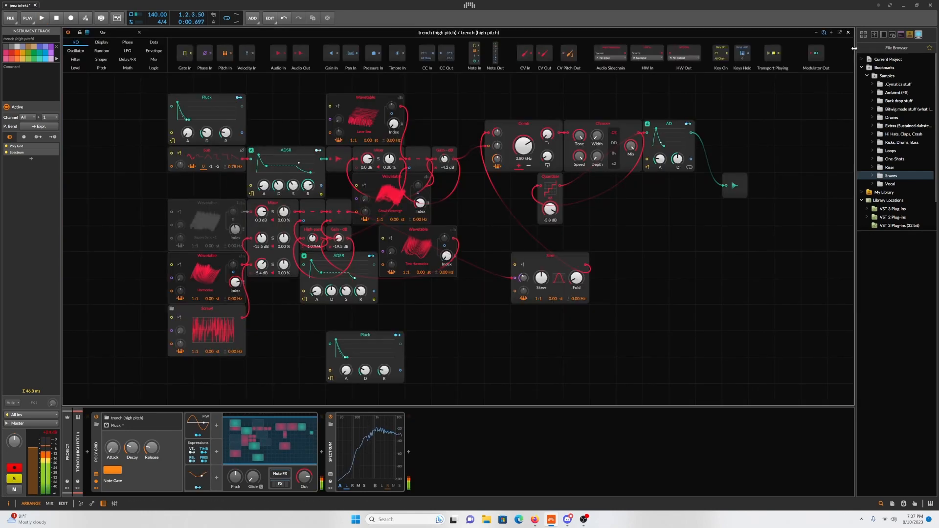
- Mute the new Poly Grid track, play the trench (high pitch) bass alone and reopen its grid
{"action": "left_click", "coordinate": [847, 33]}
{"action": "left_click", "coordinate": [119, 347]}
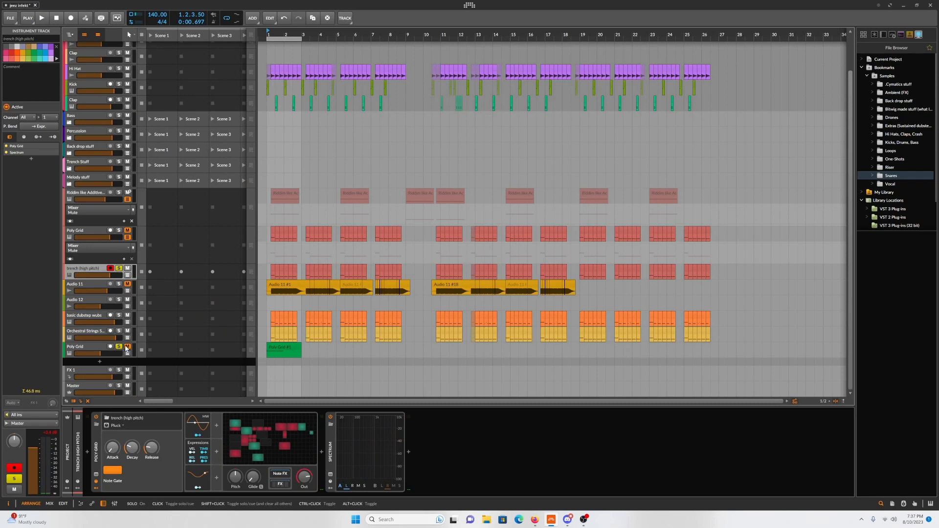
{"action": "key", "text": "space"}
{"action": "key", "text": "space"}
{"action": "left_click", "coordinate": [274, 458]}
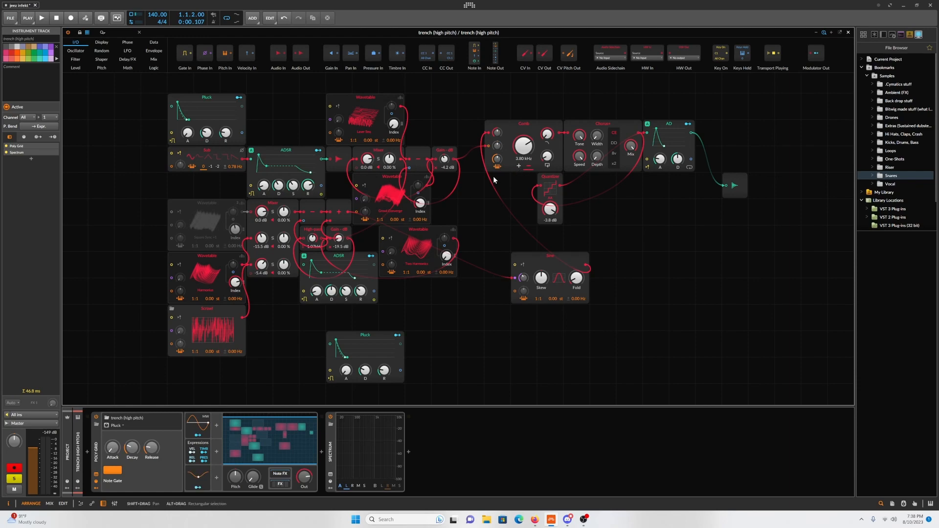
- Compare the Comb filter's positive and negative feedback polarity during playback, ending on negative
{"action": "key", "text": "space"}
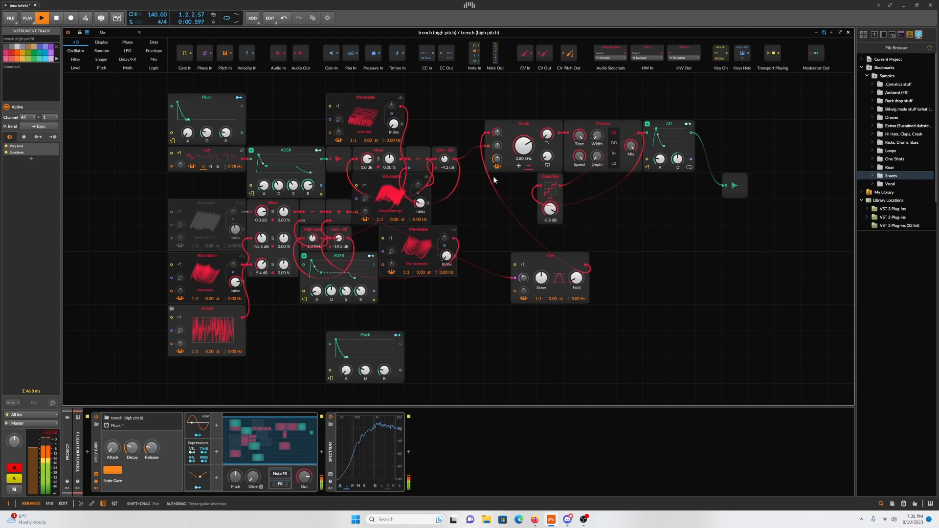
{"action": "left_click", "coordinate": [518, 167]}
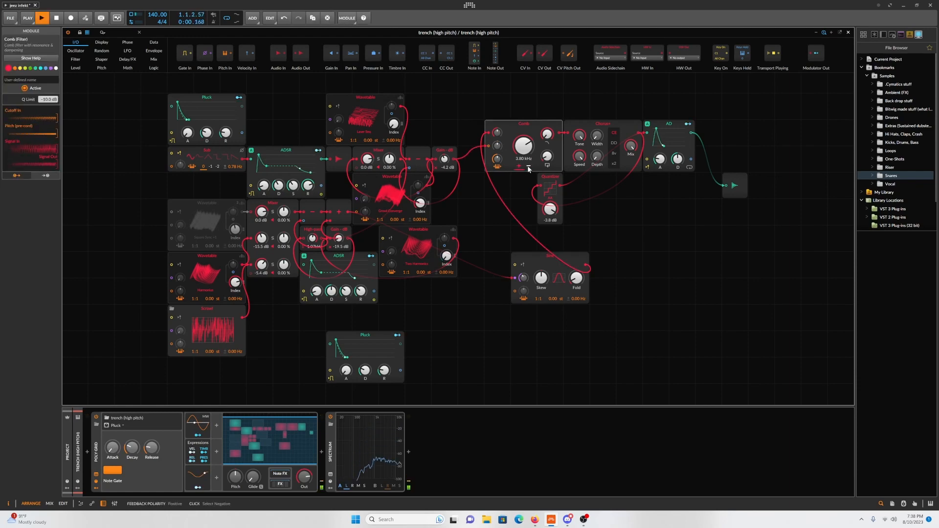
{"action": "left_click", "coordinate": [527, 168]}
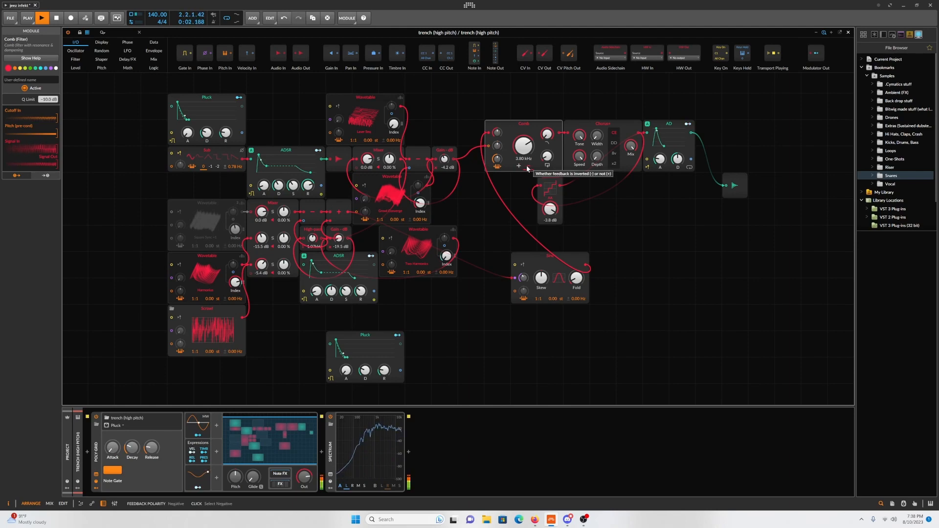
{"action": "key", "text": "space"}
- Replace the Subtract module before the Gain - dB with Add, set the Comb's feedback polarity to positive and play the result
{"action": "right_click", "coordinate": [417, 152]}
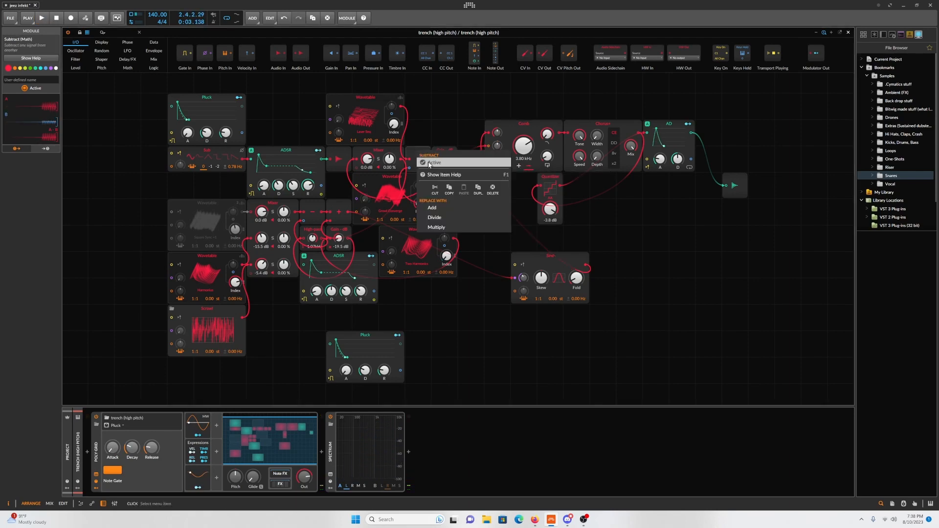
{"action": "left_click", "coordinate": [437, 207]}
{"action": "key", "text": "space"}
{"action": "left_click", "coordinate": [518, 166]}
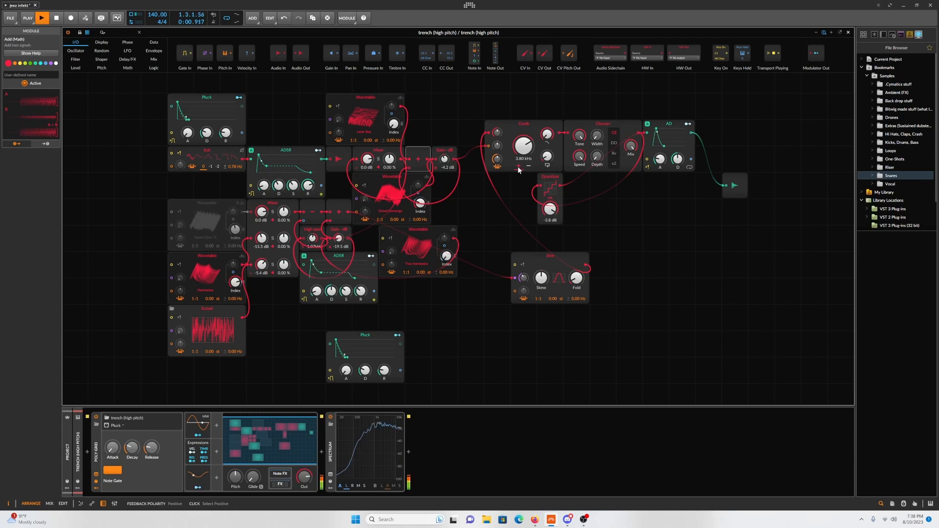
{"action": "key", "text": "space"}
{"action": "key", "text": "space"}
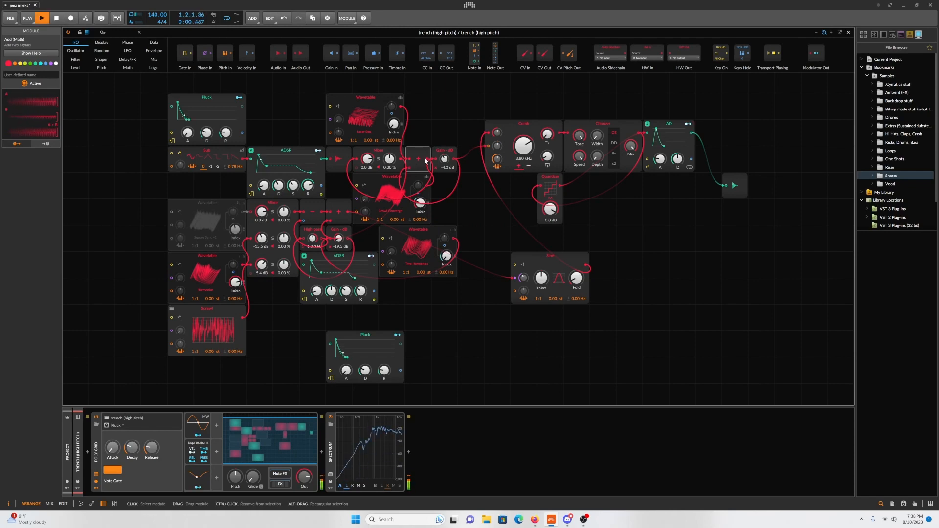
{"action": "key", "text": "space"}
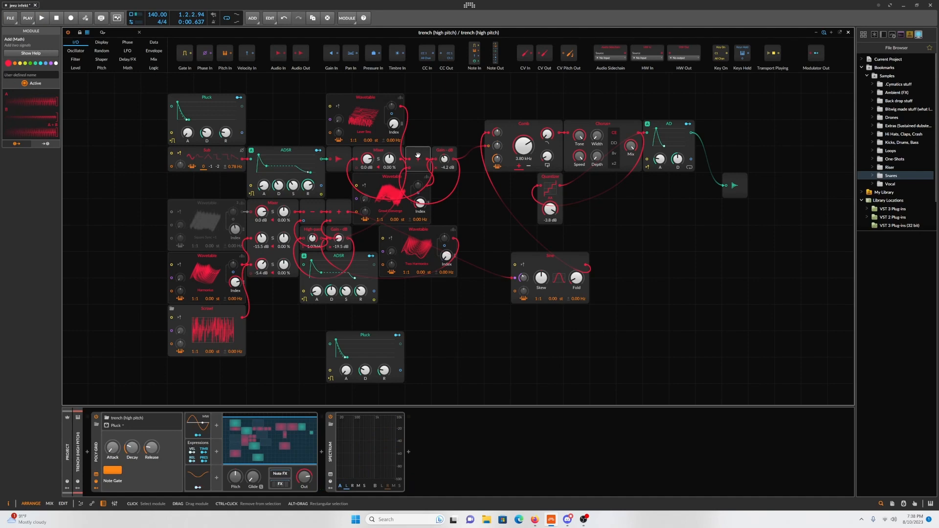
- Replace the Add module before the Gain - dB with Subtract and start playback
{"action": "right_click", "coordinate": [418, 155]}
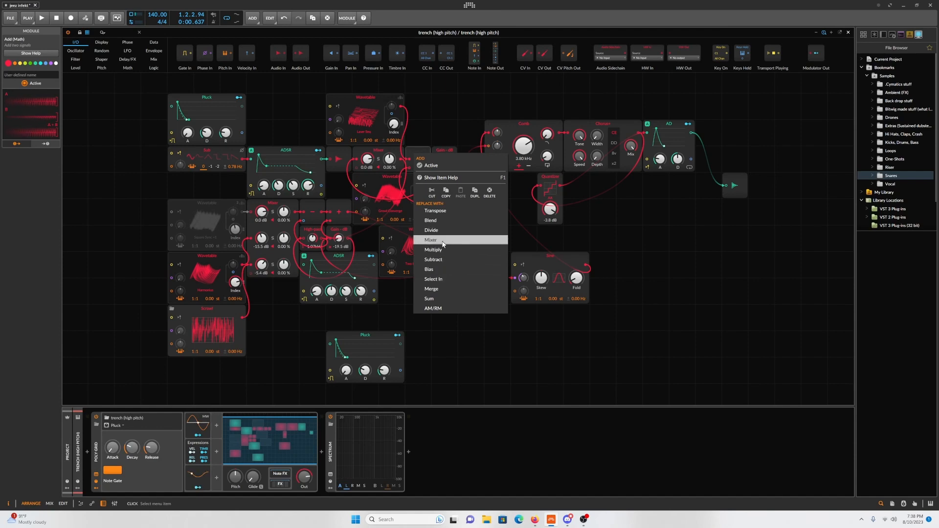
{"action": "left_click", "coordinate": [444, 258]}
{"action": "key", "text": "space"}
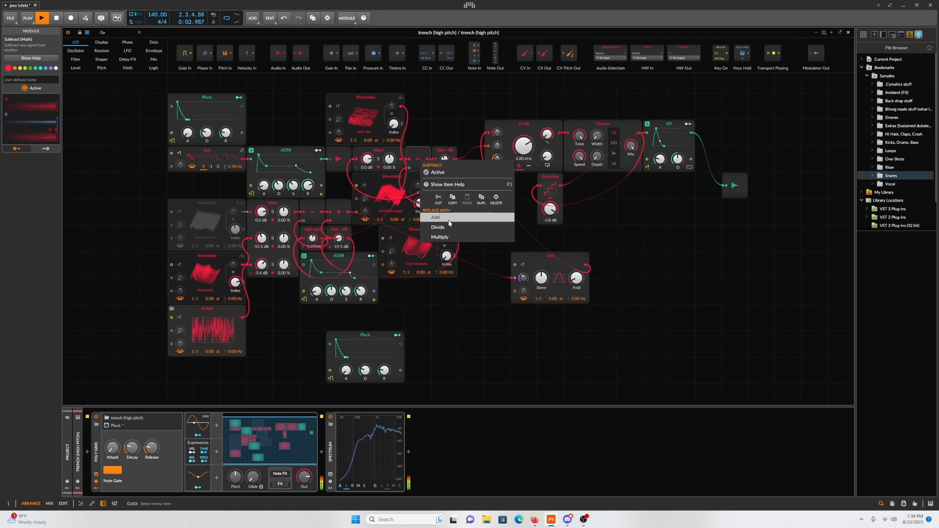
- Swap that Subtract module for Add and back to Subtract while the bass plays, then stop playback
{"action": "left_click", "coordinate": [438, 217]}
{"action": "right_click", "coordinate": [419, 167]}
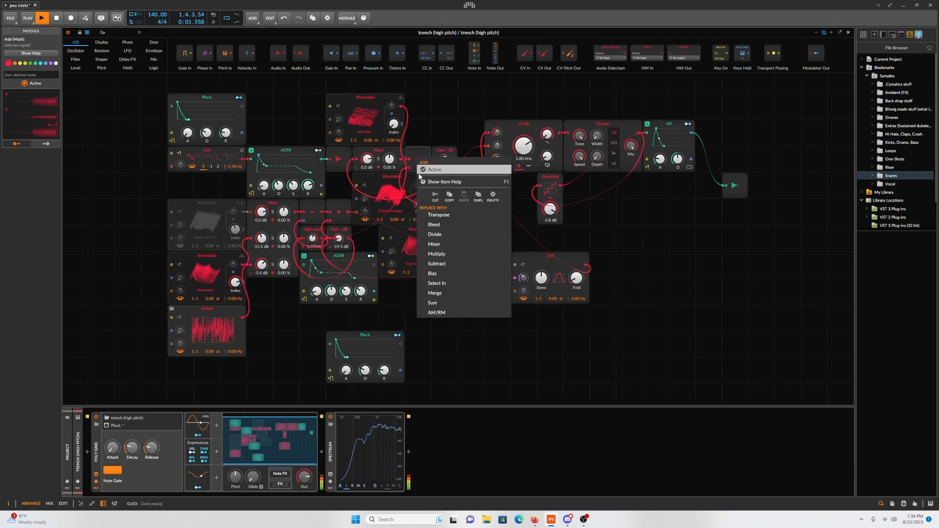
{"action": "left_click", "coordinate": [443, 265]}
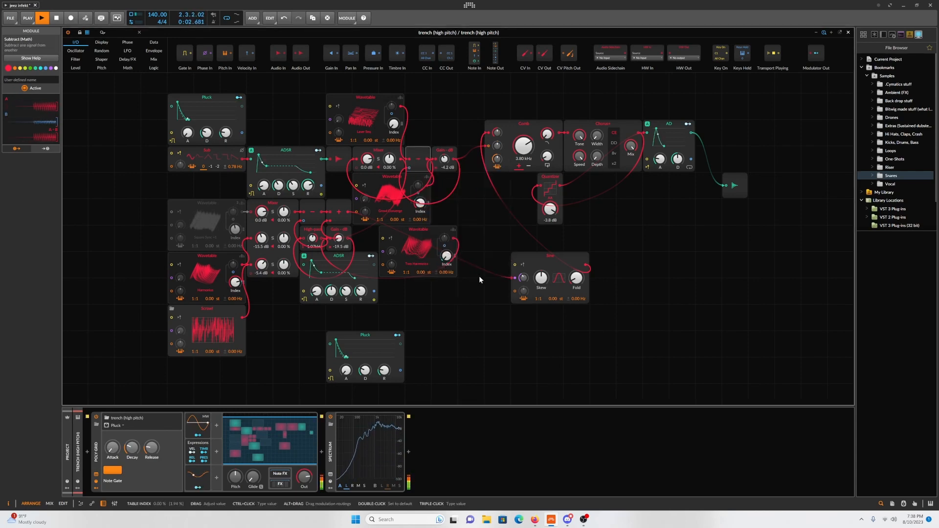
{"action": "key", "text": "space"}
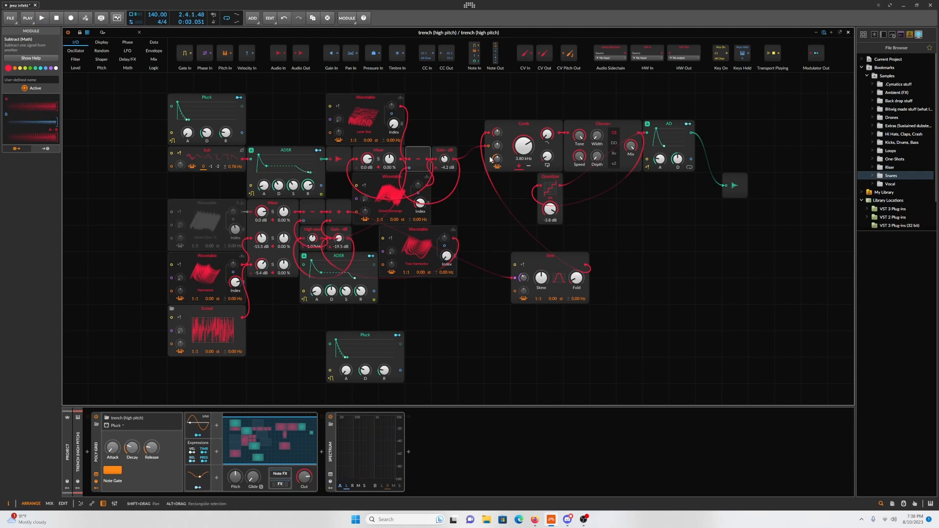
- Close the trench (high pitch) patch and open the grid of the green Poly Grid track
{"action": "left_click", "coordinate": [848, 32]}
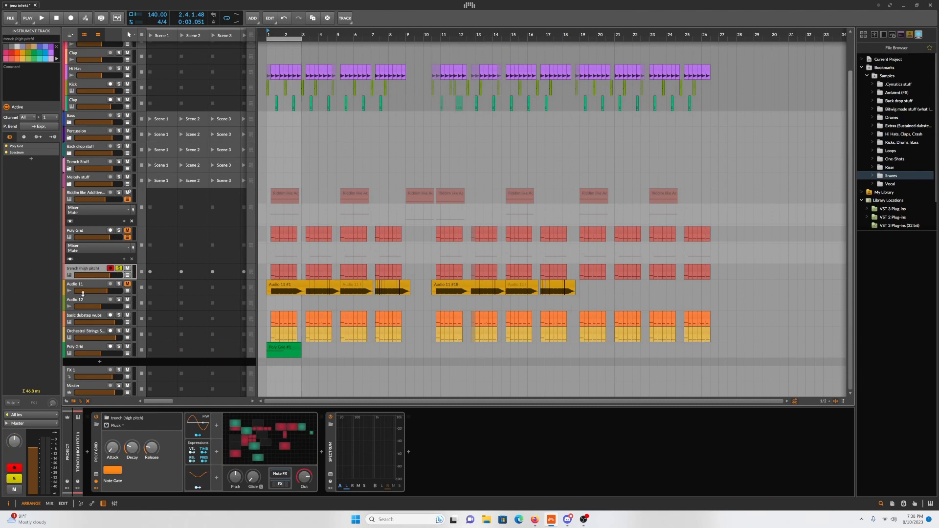
{"action": "left_click", "coordinate": [92, 317]}
{"action": "left_click", "coordinate": [96, 347]}
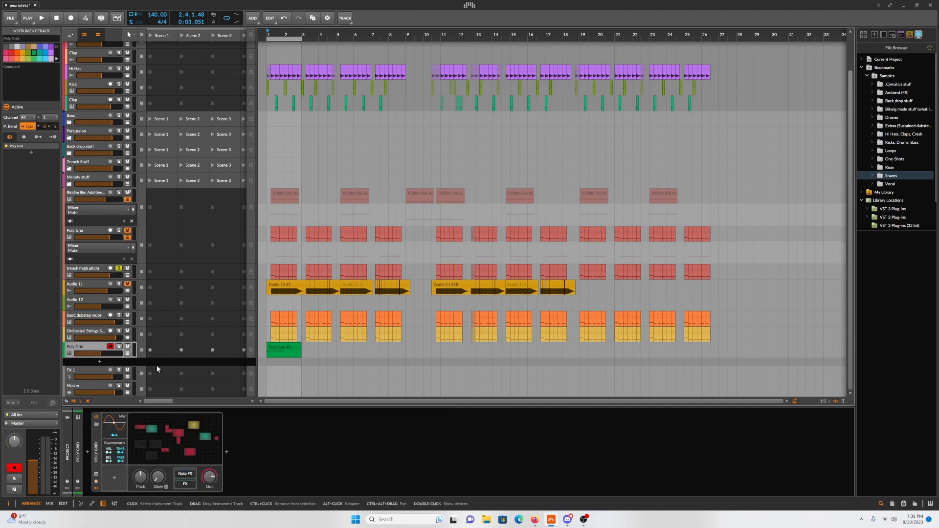
{"action": "left_click", "coordinate": [203, 453]}
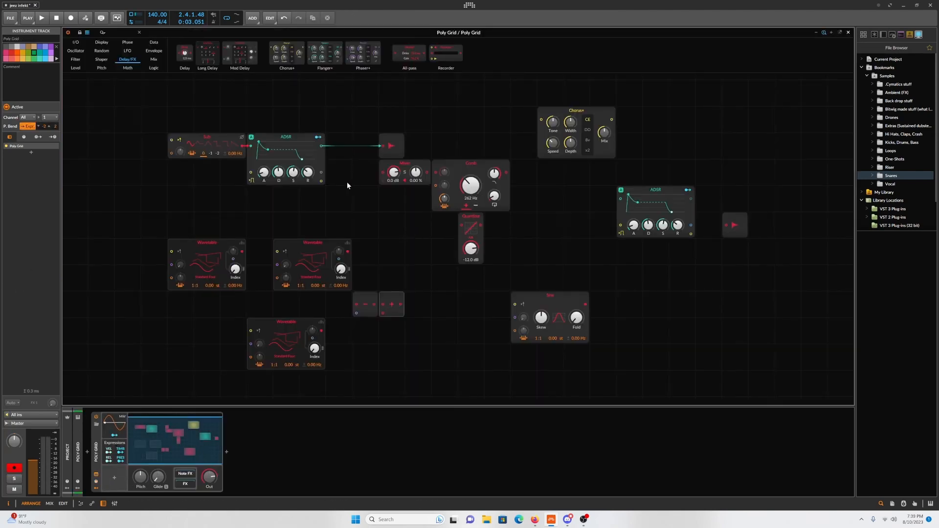
- Place a copy of the Subtract module beside the Sine oscillator and add two Pluck envelopes, above the amplifier and below Add
{"action": "left_click", "coordinate": [362, 299]}
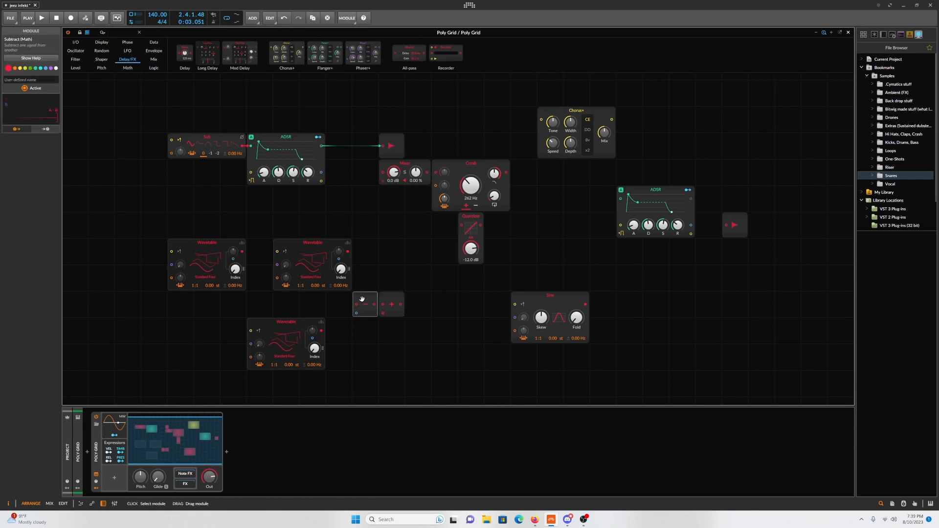
{"action": "left_click_drag", "start_coordinate": [362, 299], "coordinate": [468, 299]}
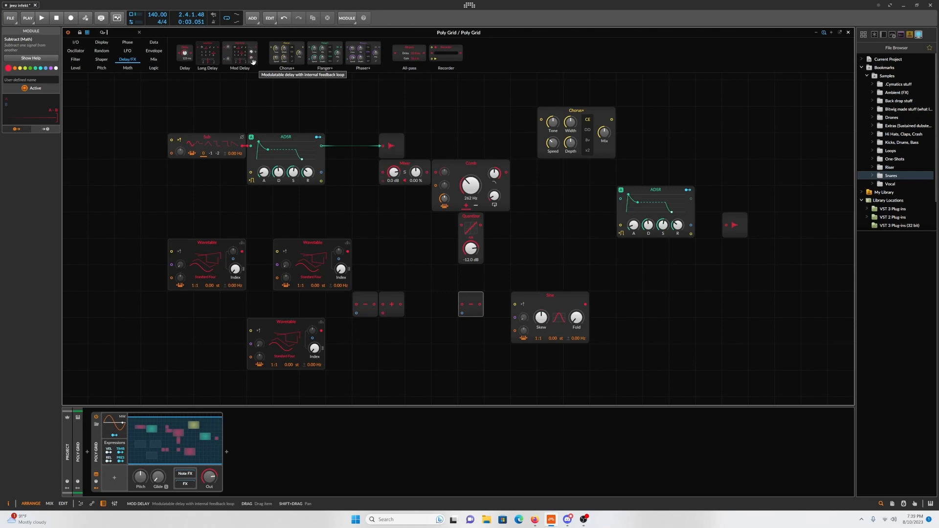
{"action": "type", "text": "pluck"}
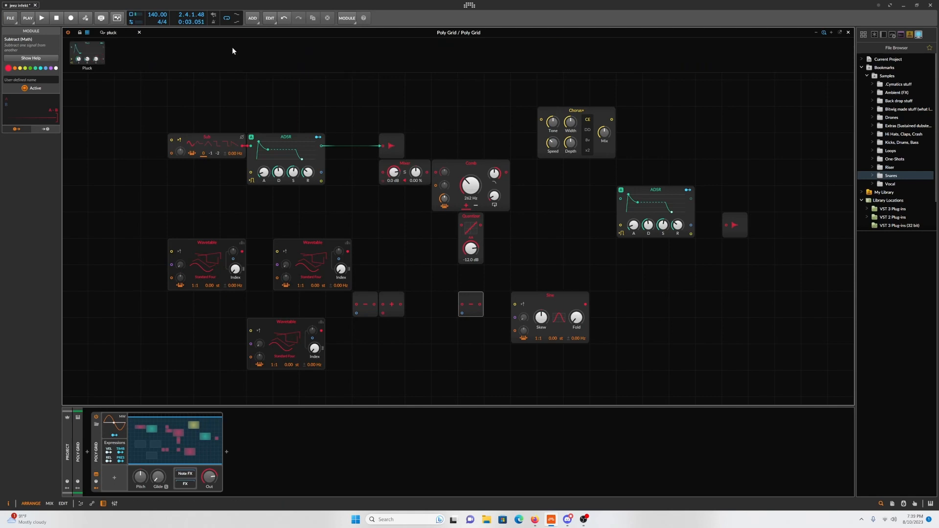
{"action": "left_click_drag", "start_coordinate": [88, 50], "coordinate": [392, 98]}
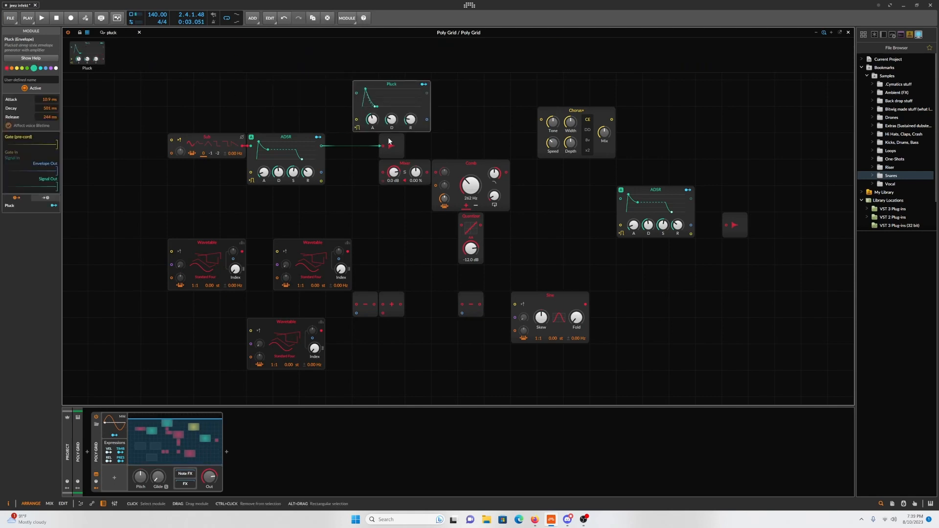
{"action": "left_click", "coordinate": [117, 33]}
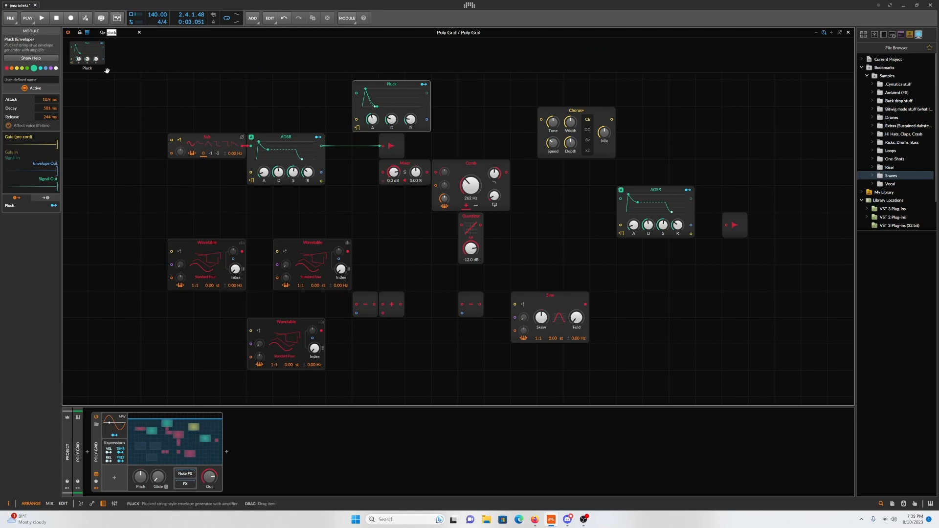
{"action": "left_click_drag", "start_coordinate": [93, 52], "coordinate": [364, 337]}
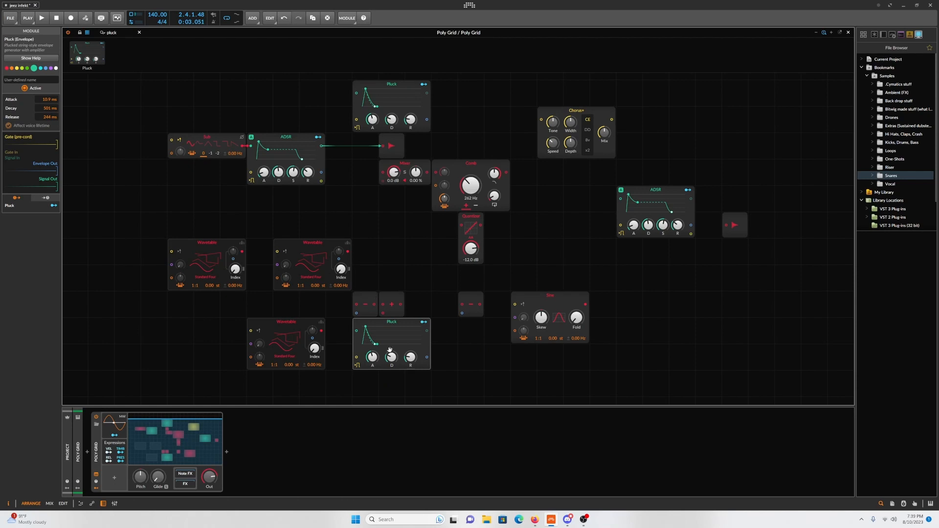
- Place a copy of the ADSR above the Sine oscillator, and add a Scrawl oscillator below the first Wavetable after moving the second one up
{"action": "left_click", "coordinate": [126, 33]}
{"action": "left_click_drag", "start_coordinate": [293, 140], "coordinate": [530, 261]}
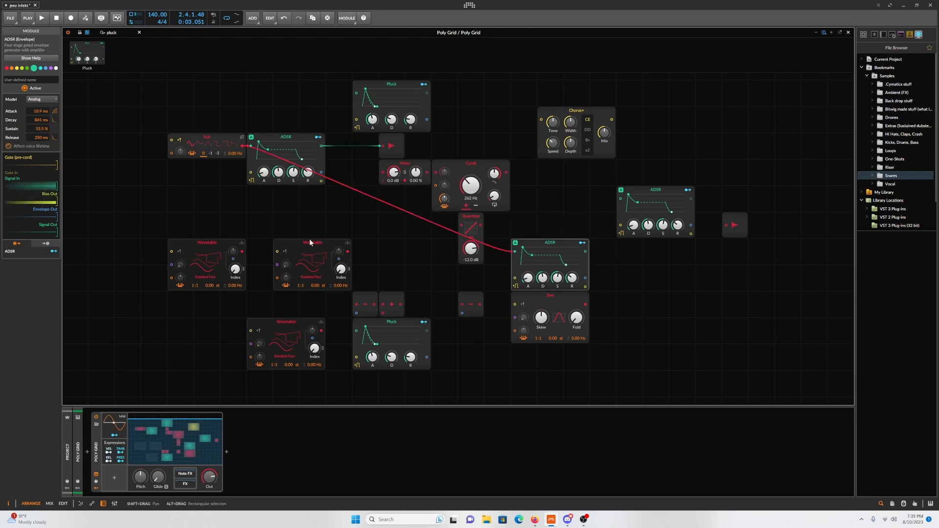
{"action": "left_click_drag", "start_coordinate": [313, 242], "coordinate": [313, 215]}
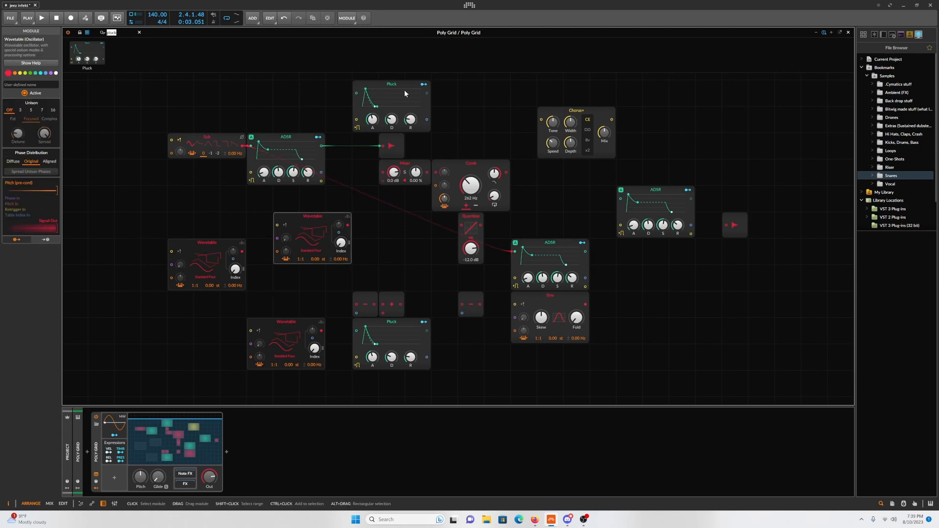
{"action": "type", "text": "scra"}
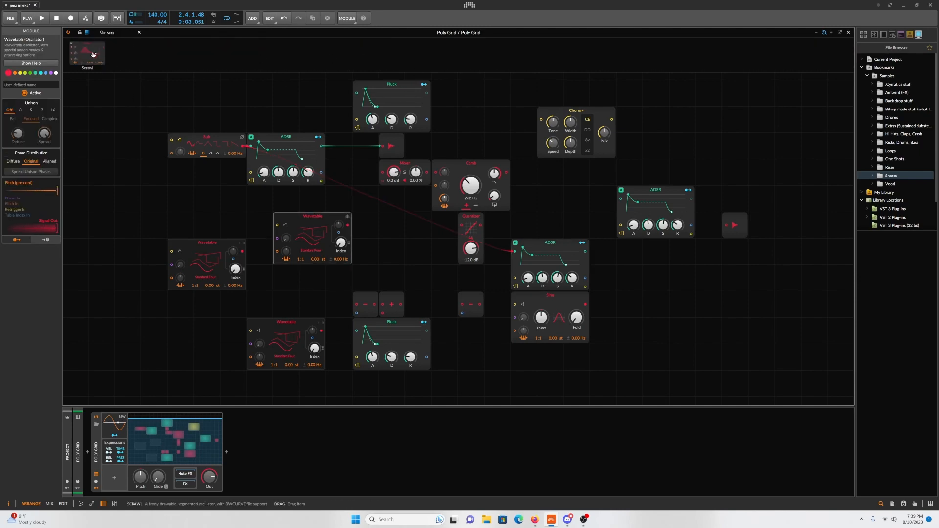
{"action": "mouse_move", "coordinate": [88, 52]}
{"action": "left_mouse_down"}
{"action": "mouse_move", "coordinate": [264, 314]}
{"action": "mouse_move", "coordinate": [205, 317]}
{"action": "left_mouse_up"}
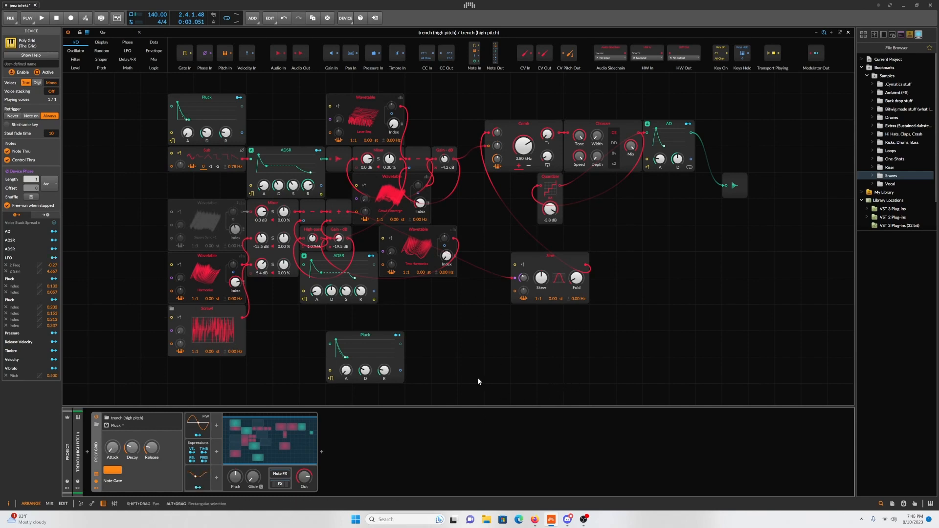
- Duplicate the Scrawl oscillator in the trench (high pitch) reference patch
{"action": "left_click", "coordinate": [227, 327]}
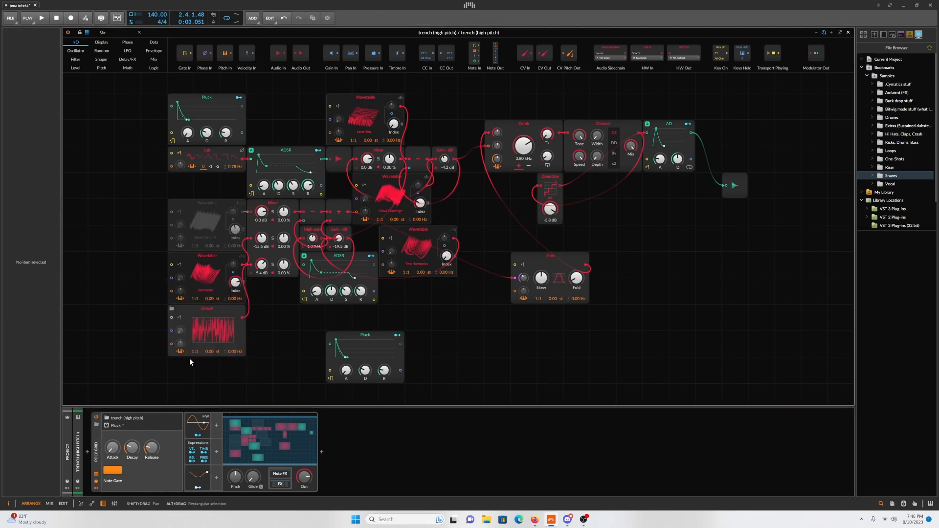
{"action": "right_click", "coordinate": [215, 312]}
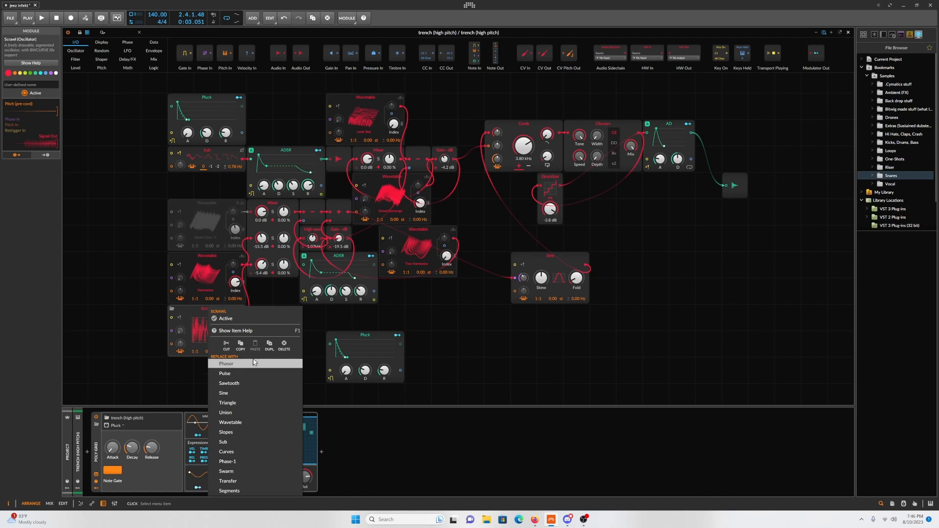
{"action": "left_click", "coordinate": [269, 344]}
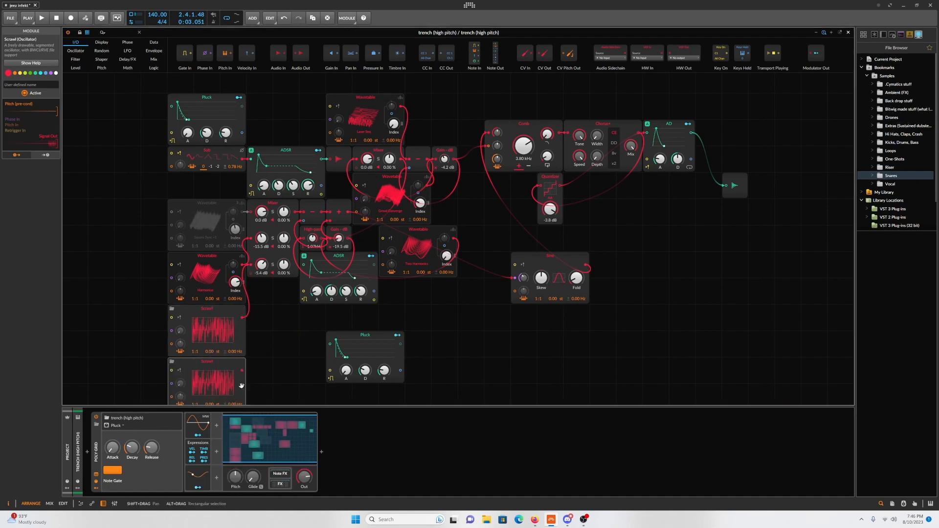
{"action": "scroll", "coordinate": [221, 358], "scroll_direction": "down", "scroll_amount": 3}
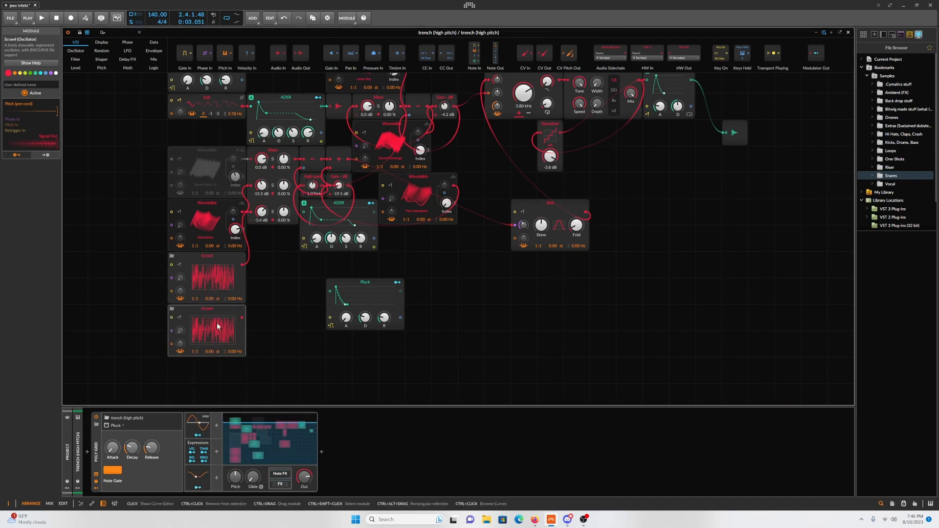
- Load the periodic Attack curve into the duplicated Scrawl and open it in the curve editor
{"action": "left_click", "coordinate": [172, 308]}
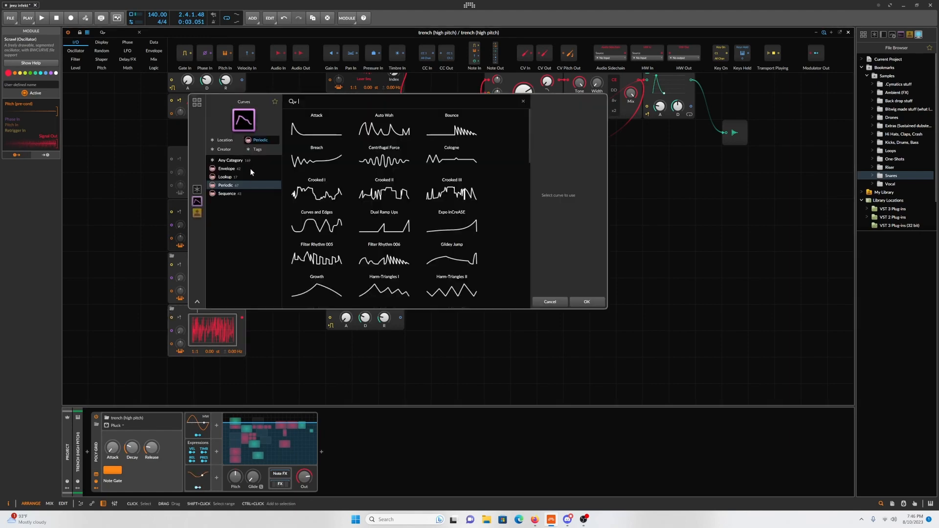
{"action": "left_click", "coordinate": [305, 126]}
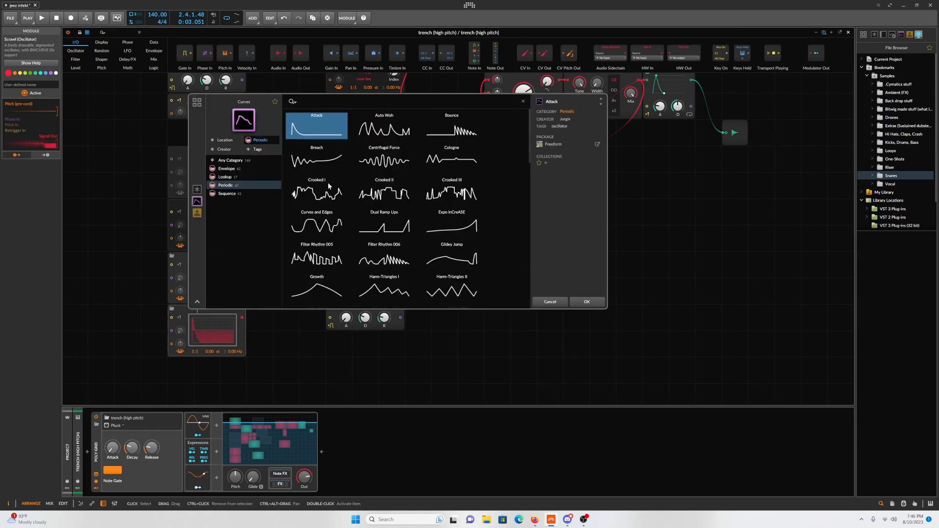
{"action": "left_click", "coordinate": [586, 302]}
{"action": "left_click", "coordinate": [227, 317]}
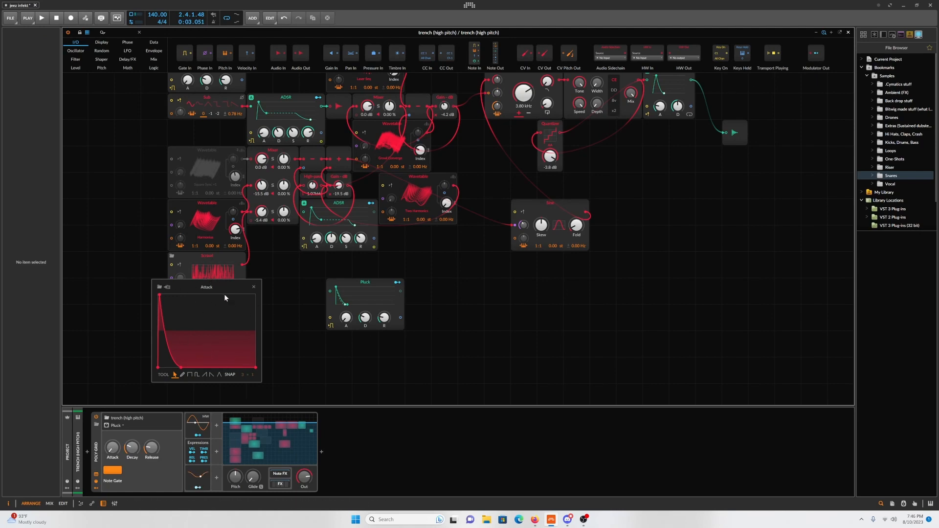
- Flatten the Attack curve's peak, draw a nearly flat row of points with the Pencil, select them all and close the editor
{"action": "left_click_drag", "start_coordinate": [159, 295], "coordinate": [180, 363]}
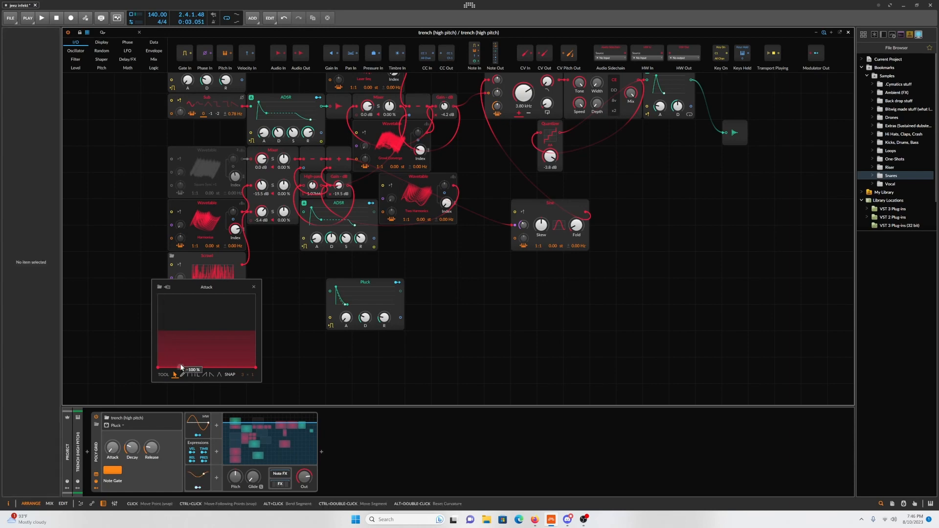
{"action": "left_click", "coordinate": [182, 375]}
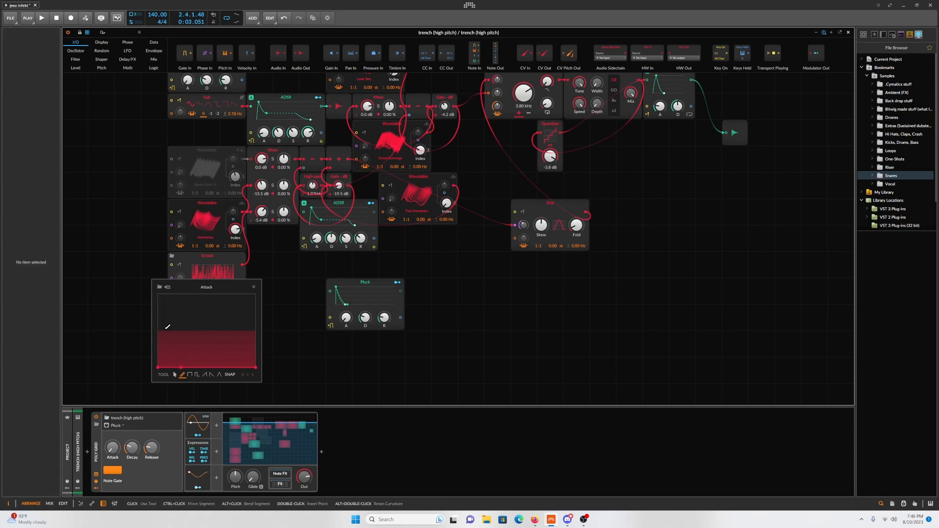
{"action": "left_click_drag", "start_coordinate": [159, 328], "coordinate": [258, 331]}
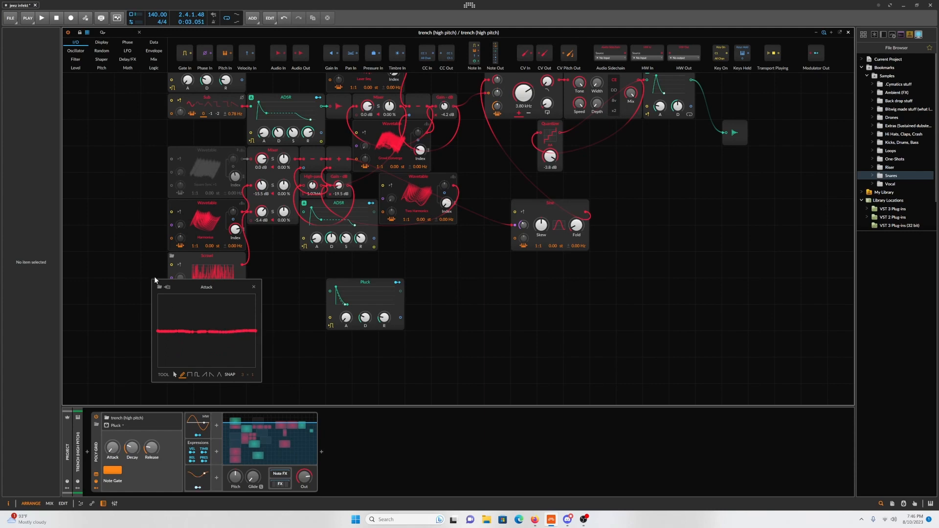
{"action": "left_click", "coordinate": [174, 374]}
{"action": "mouse_move", "coordinate": [156, 291]}
{"action": "left_mouse_down"}
{"action": "mouse_move", "coordinate": [258, 369]}
{"action": "mouse_move", "coordinate": [242, 360]}
{"action": "left_mouse_up"}
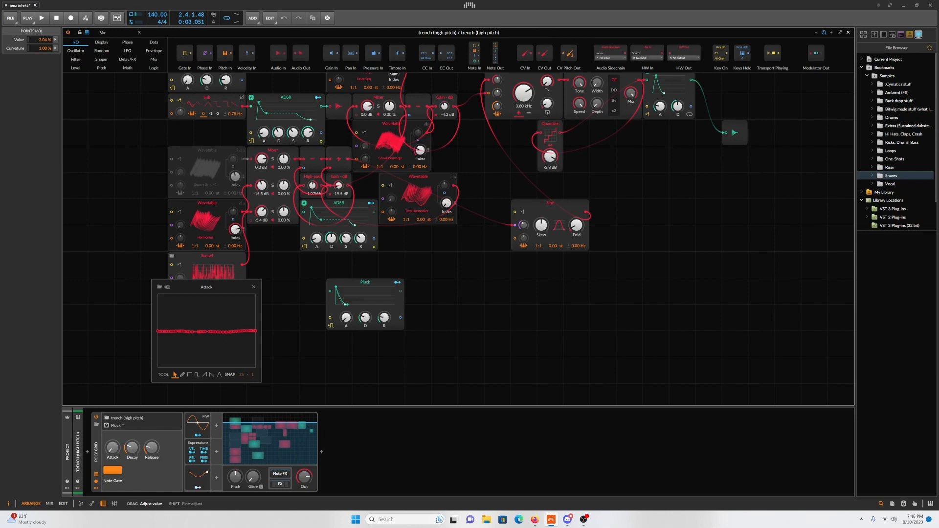
{"action": "left_click_drag", "start_coordinate": [242, 375], "coordinate": [242, 373]}
{"action": "left_click", "coordinate": [253, 287]}
- Draw a dense, nearly flat row of points across the whole width of the Scrawl copy's Init curve with the Pencil
{"action": "right_click", "coordinate": [199, 317]}
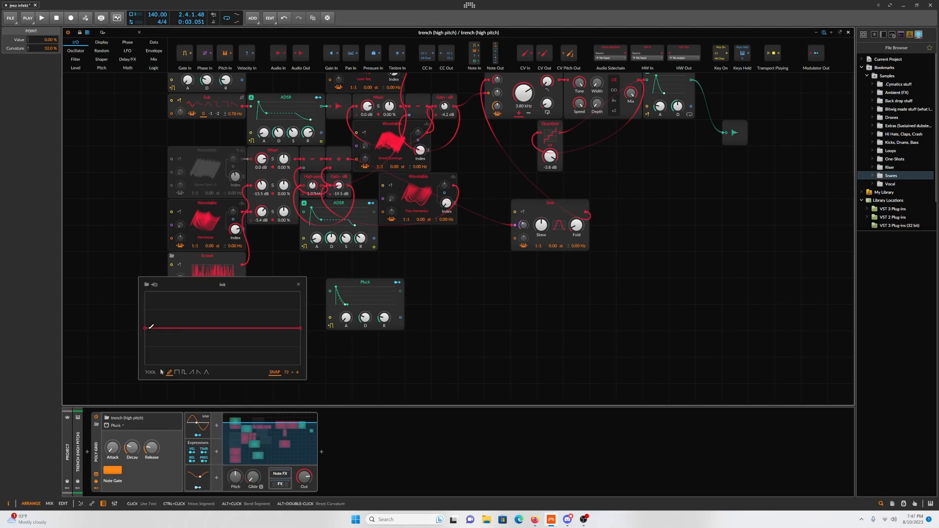
{"action": "left_click_drag", "start_coordinate": [149, 328], "coordinate": [150, 328]}
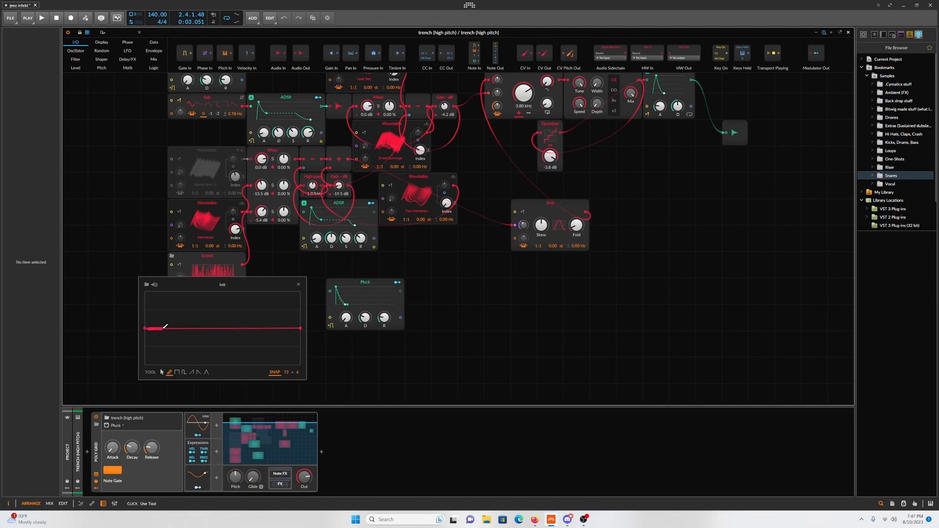
{"action": "left_click_drag", "start_coordinate": [171, 327], "coordinate": [178, 325]}
{"action": "left_click_drag", "start_coordinate": [233, 325], "coordinate": [241, 326]}
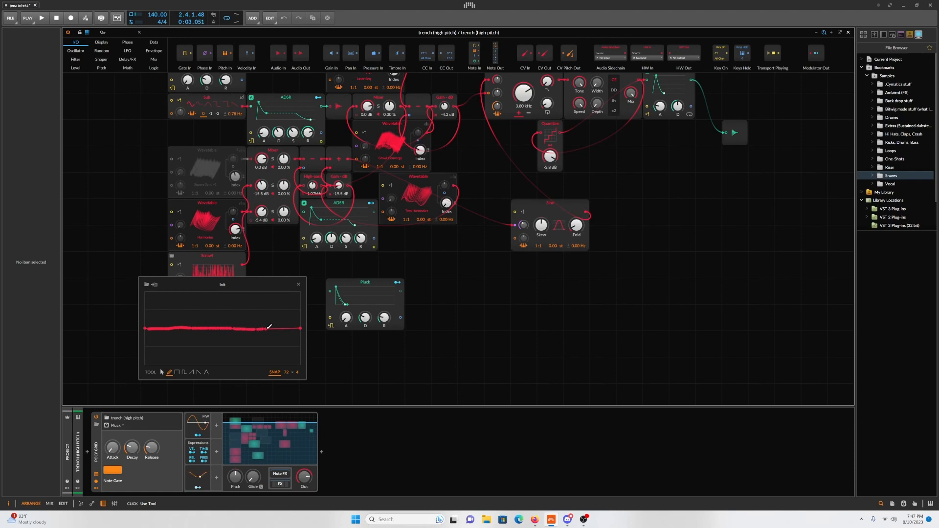
{"action": "left_click_drag", "start_coordinate": [269, 327], "coordinate": [276, 327]}
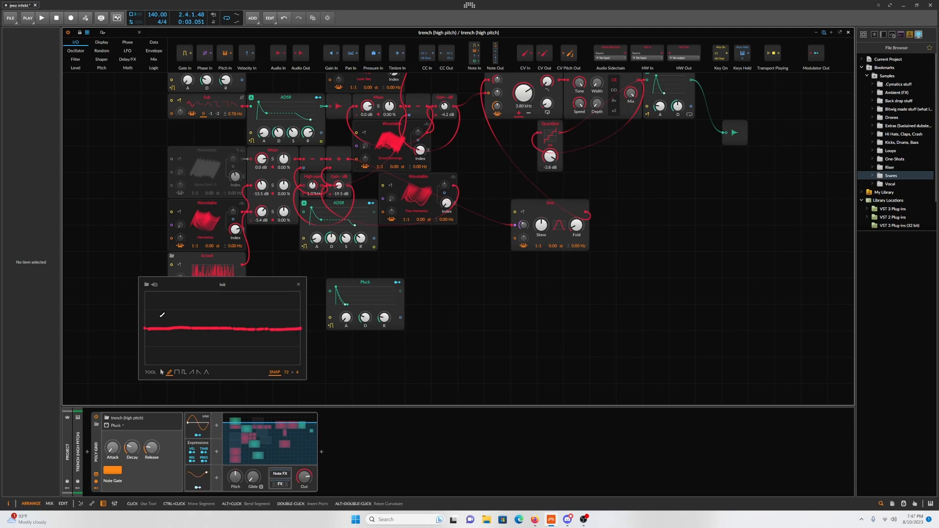
- Select all points of the Init curve and apply the Double Content transform
{"action": "left_click", "coordinate": [162, 372]}
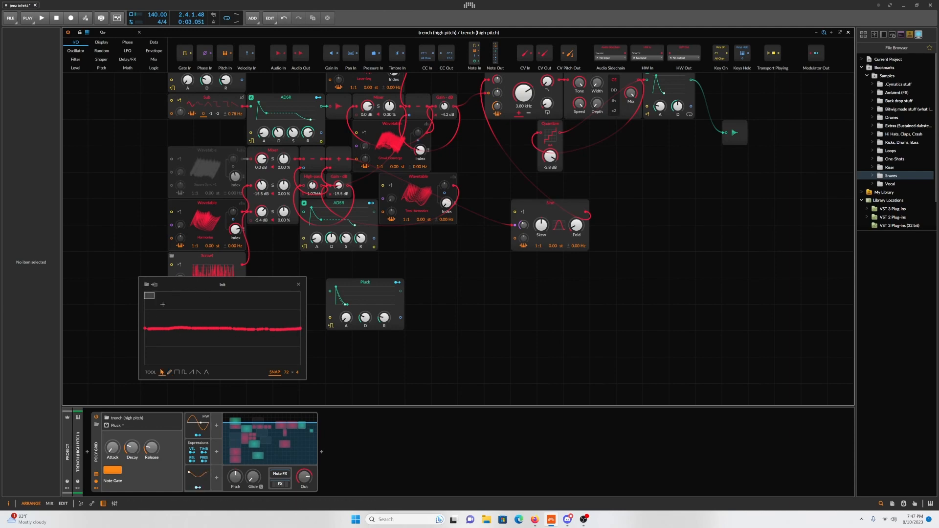
{"action": "left_click_drag", "start_coordinate": [144, 292], "coordinate": [303, 370]}
{"action": "right_click", "coordinate": [281, 341]}
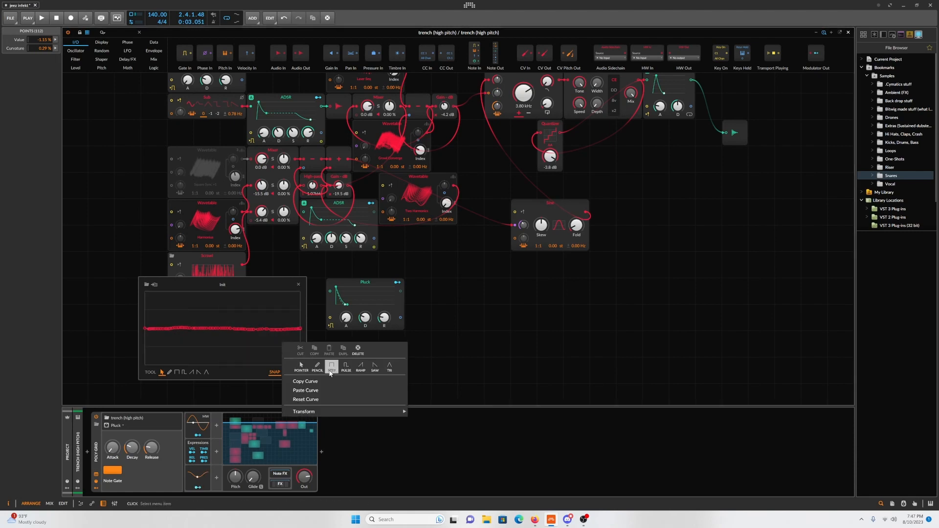
{"action": "mouse_move", "coordinate": [318, 414]}
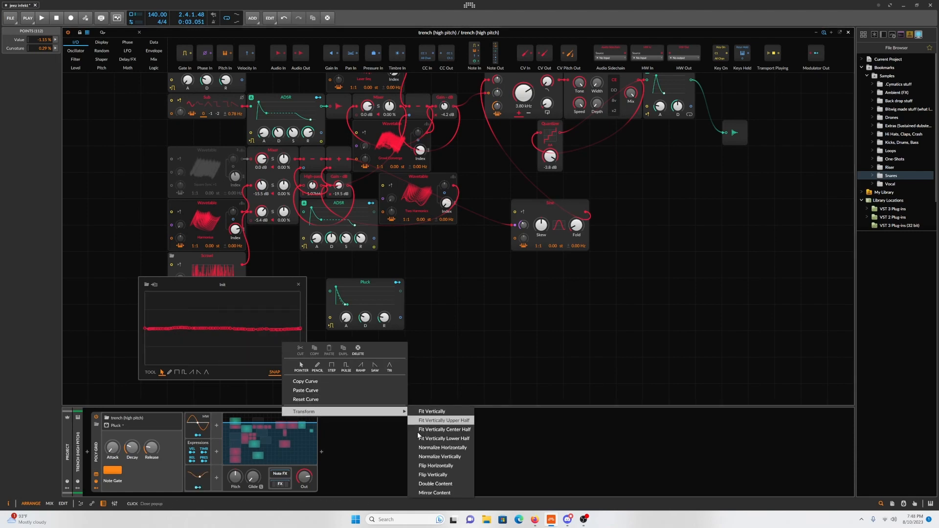
{"action": "left_click", "coordinate": [437, 482]}
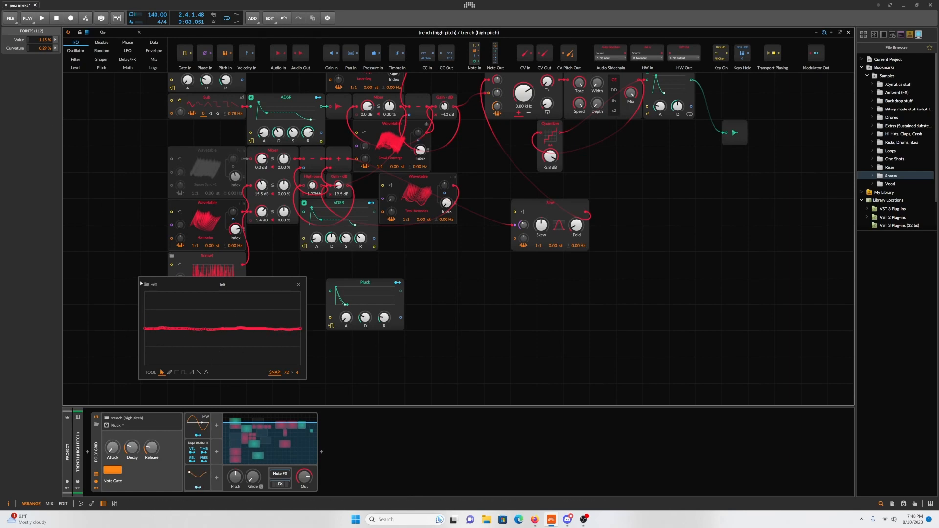
- Randomize the values of the points in the curve's first half by adjusting Chaos in the value histogram
{"action": "left_click", "coordinate": [56, 41]}
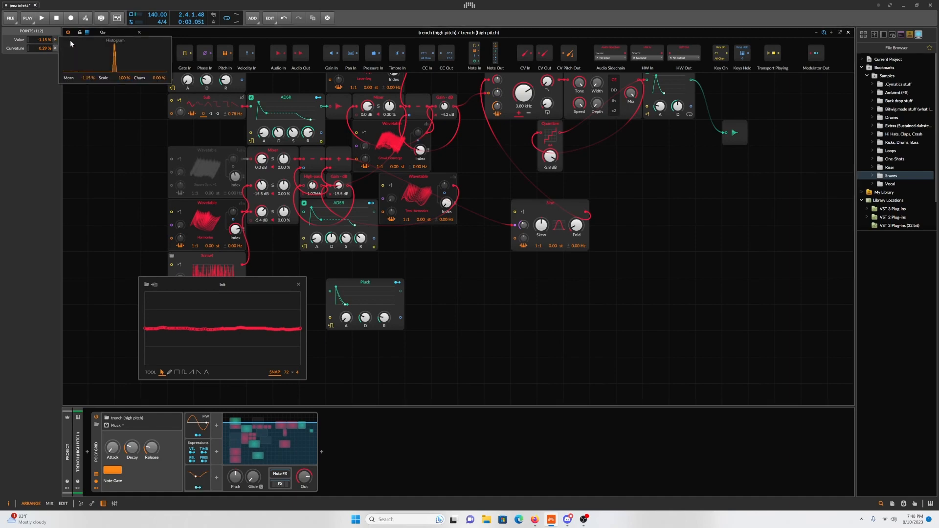
{"action": "left_click_drag", "start_coordinate": [158, 79], "coordinate": [155, 80]}
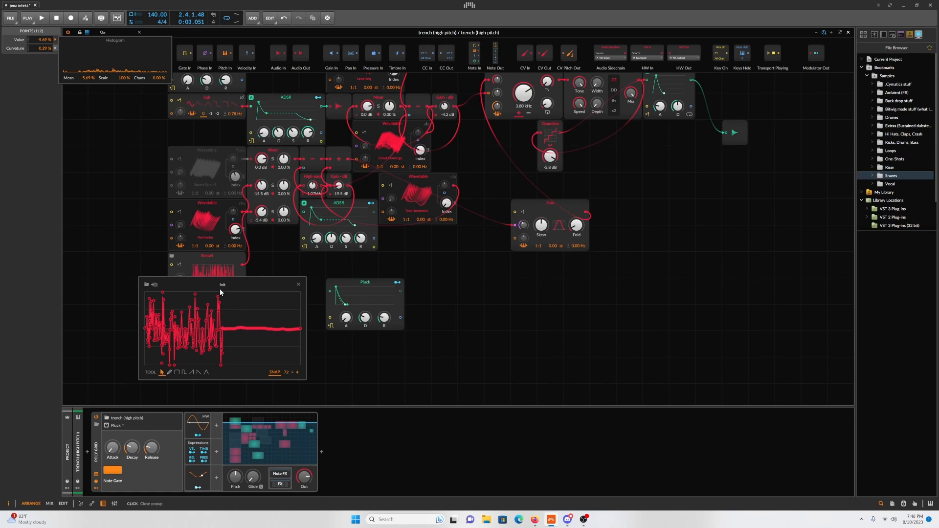
{"action": "left_click", "coordinate": [296, 351]}
- Select the points in the curve's flat second half and randomize their values with the histogram's Chaos setting
{"action": "left_click_drag", "start_coordinate": [300, 361], "coordinate": [221, 282]}
{"action": "left_click", "coordinate": [55, 40]}
{"action": "left_click_drag", "start_coordinate": [158, 81], "coordinate": [158, 66]}
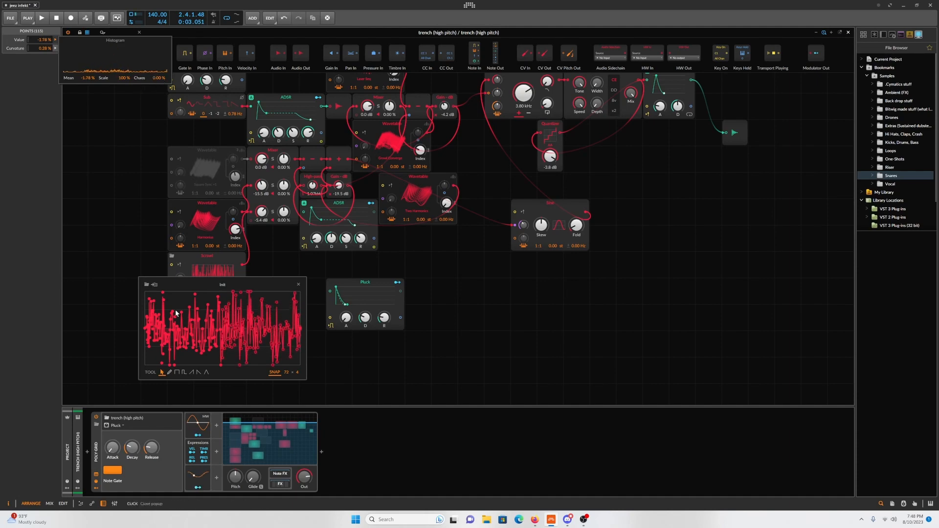
- Randomize the values of all points in the Scrawl copy's Init curve further with the histogram's Chaos setting, and close the curve editor
{"action": "left_click", "coordinate": [268, 341]}
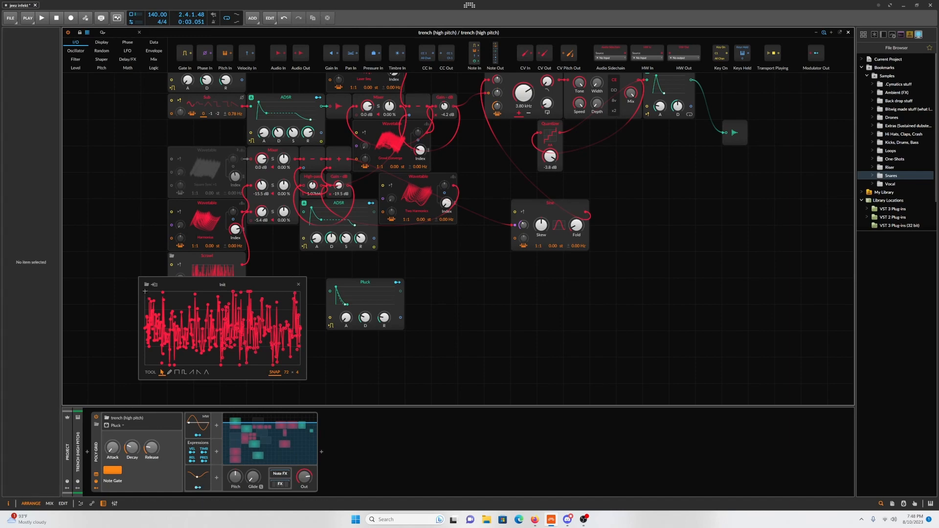
{"action": "key", "text": "ctrl+a"}
{"action": "left_click", "coordinate": [56, 40]}
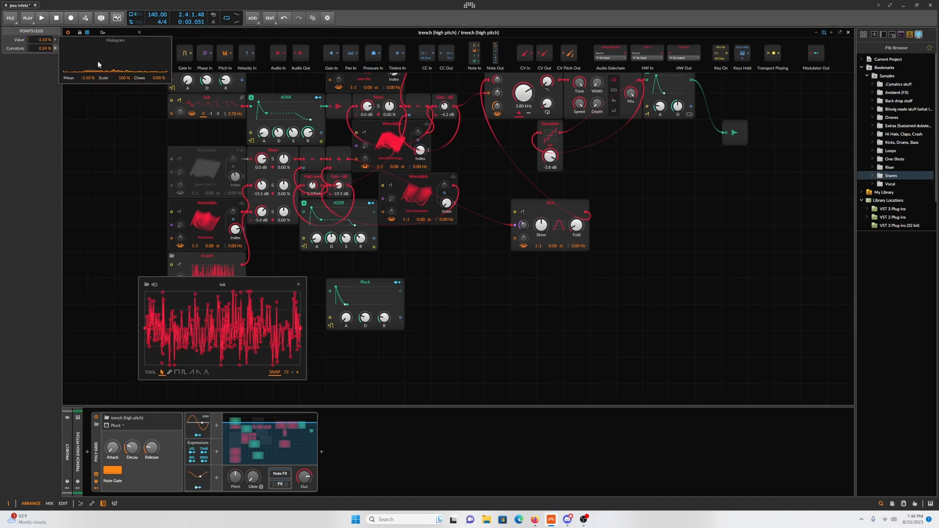
{"action": "left_click_drag", "start_coordinate": [158, 79], "coordinate": [158, 49]}
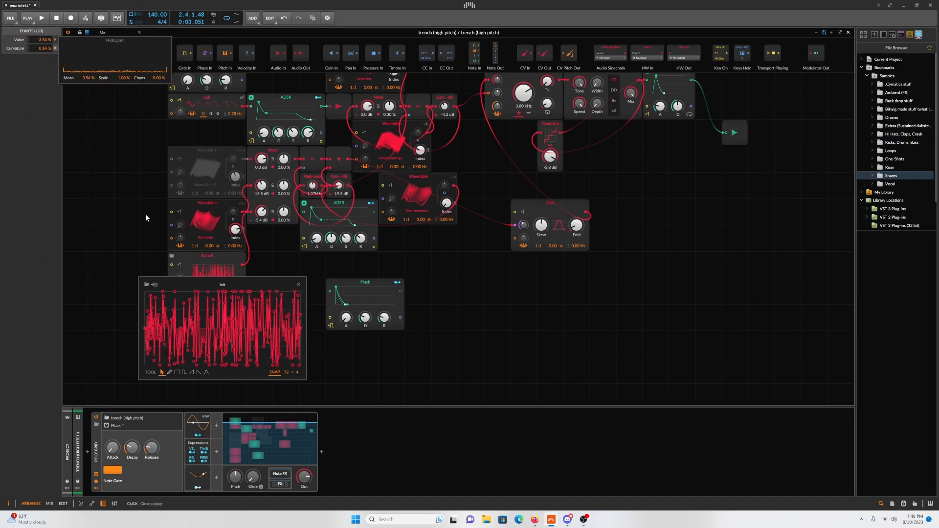
{"action": "left_click", "coordinate": [55, 41]}
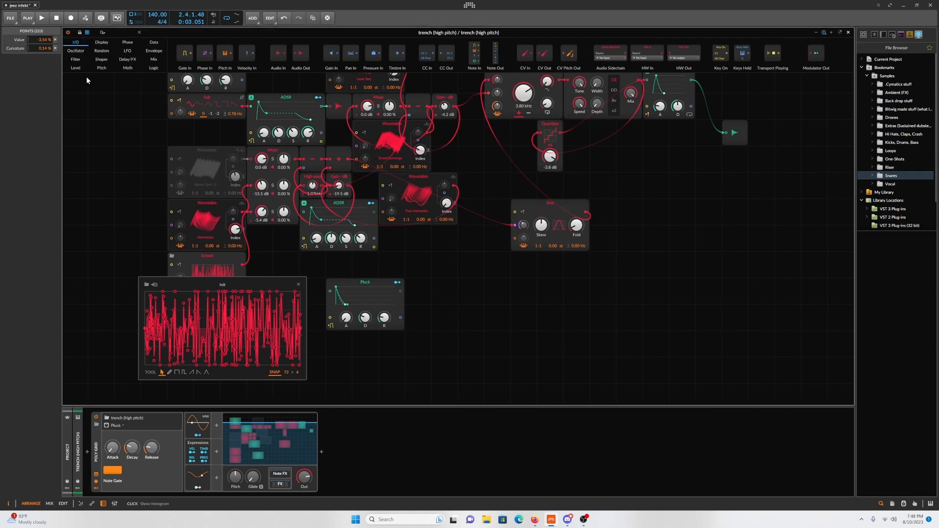
{"action": "left_click", "coordinate": [299, 285]}
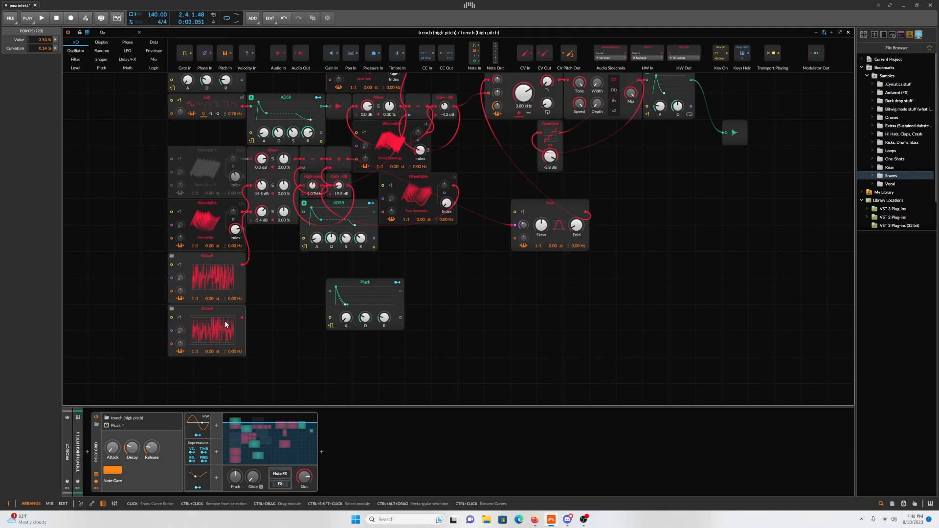
- Connect the Scrawl copy to the lower Mixer's third channel in place of the first Scrawl, and lower that channel's level to -Inf dB
{"action": "double_click", "coordinate": [251, 212]}
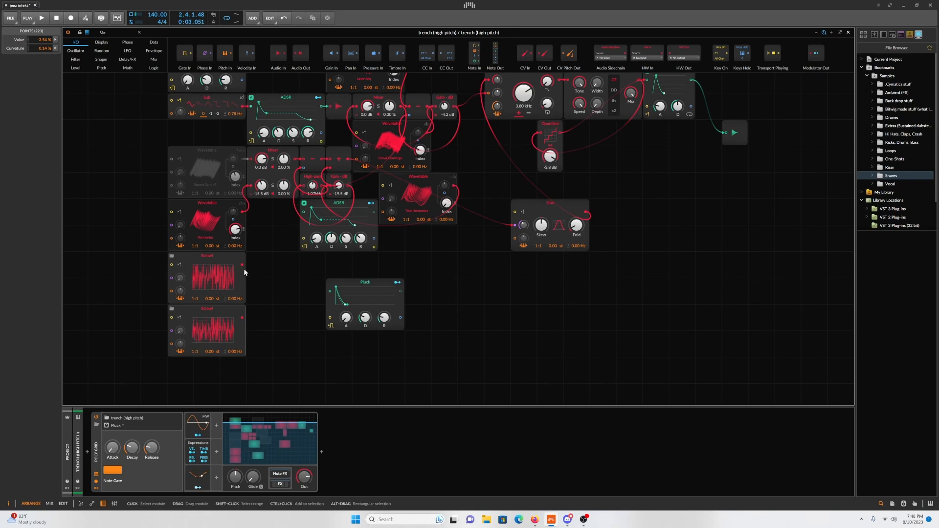
{"action": "left_click_drag", "start_coordinate": [241, 265], "coordinate": [250, 212]}
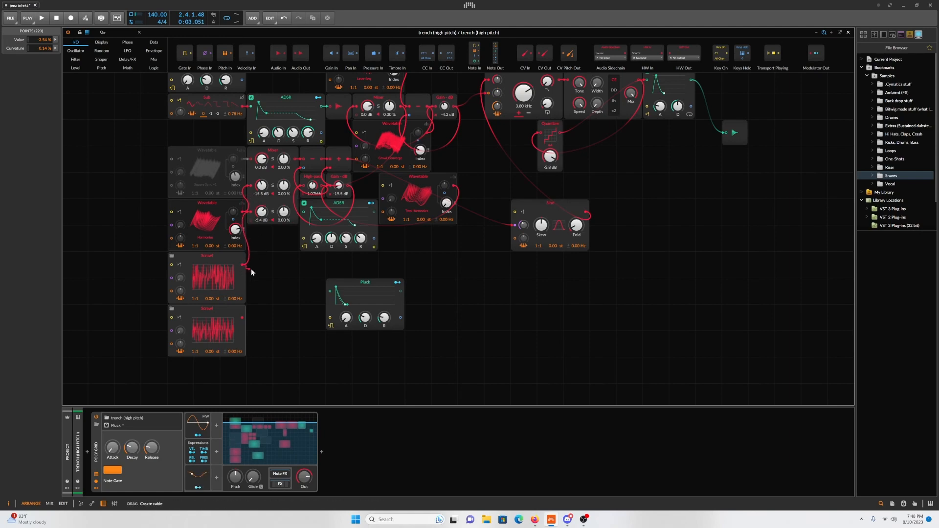
{"action": "left_click_drag", "start_coordinate": [251, 214], "coordinate": [249, 316]}
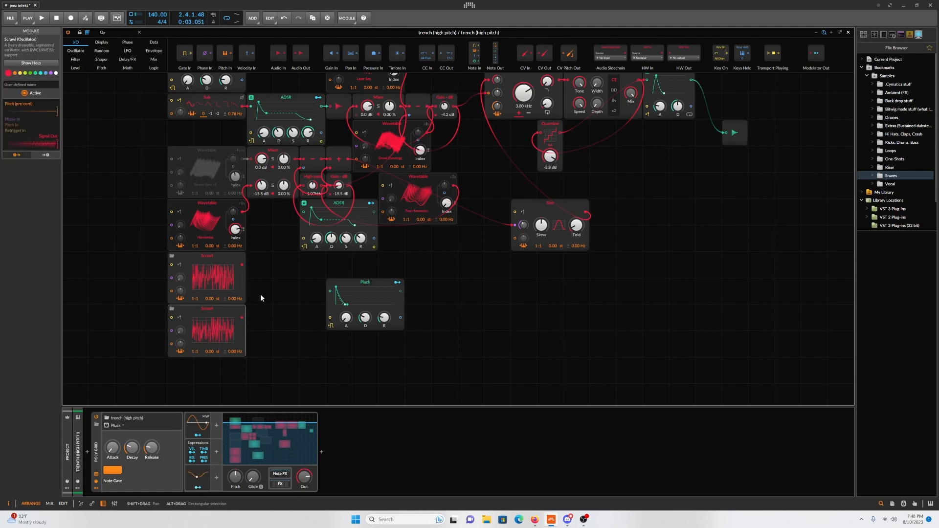
{"action": "left_click_drag", "start_coordinate": [245, 317], "coordinate": [254, 197]}
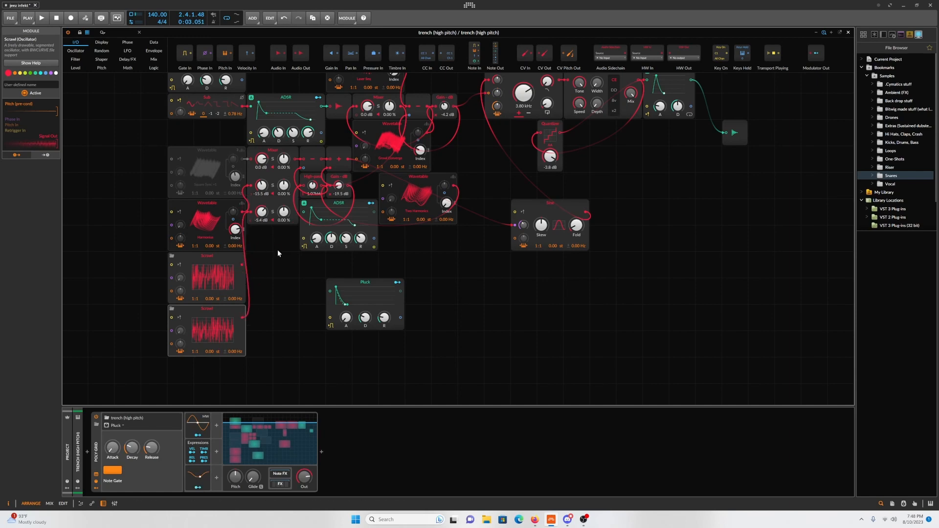
{"action": "right_click", "coordinate": [273, 210]}
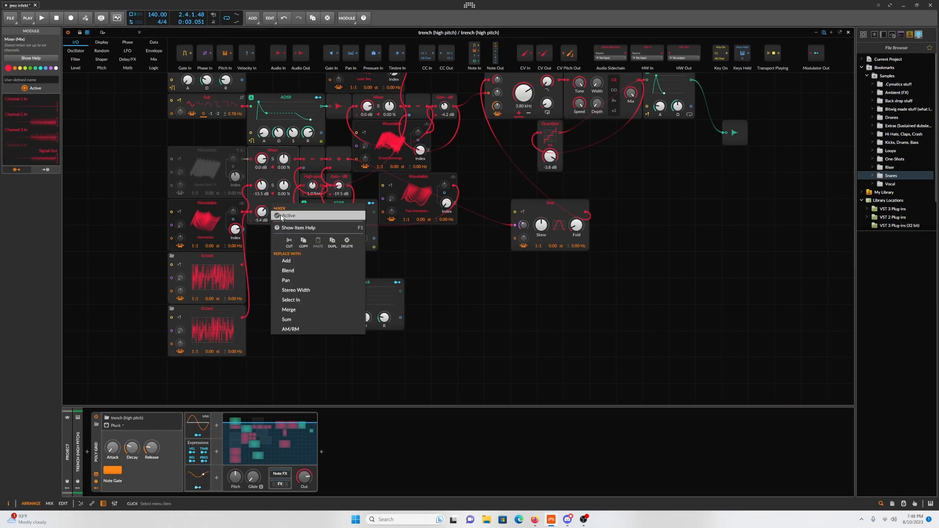
{"action": "left_click", "coordinate": [264, 216]}
{"action": "left_click_drag", "start_coordinate": [263, 214], "coordinate": [260, 224]}
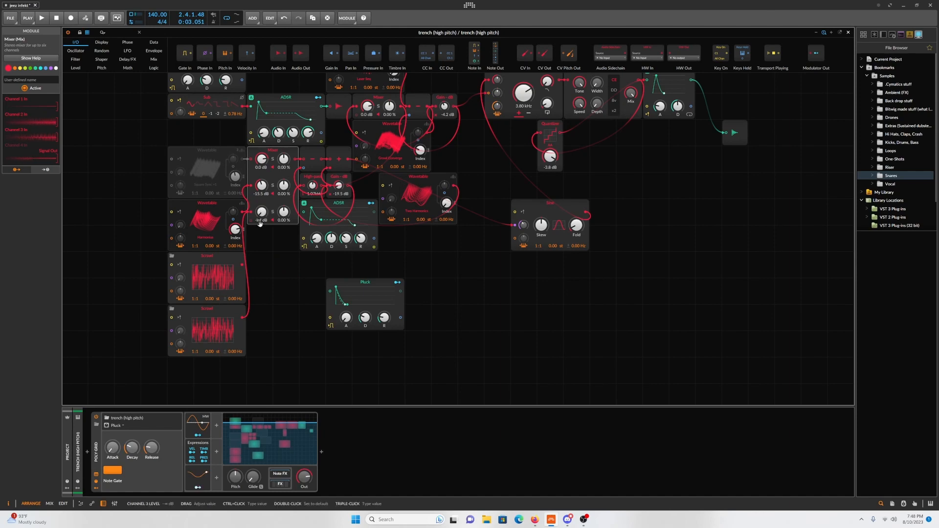
{"action": "key", "text": "space"}
- Solo the record-armed trench (high pitch) track, unsolo the other trench (high pitch) track, and reopen the Poly Grid editor
{"action": "left_click", "coordinate": [849, 33]}
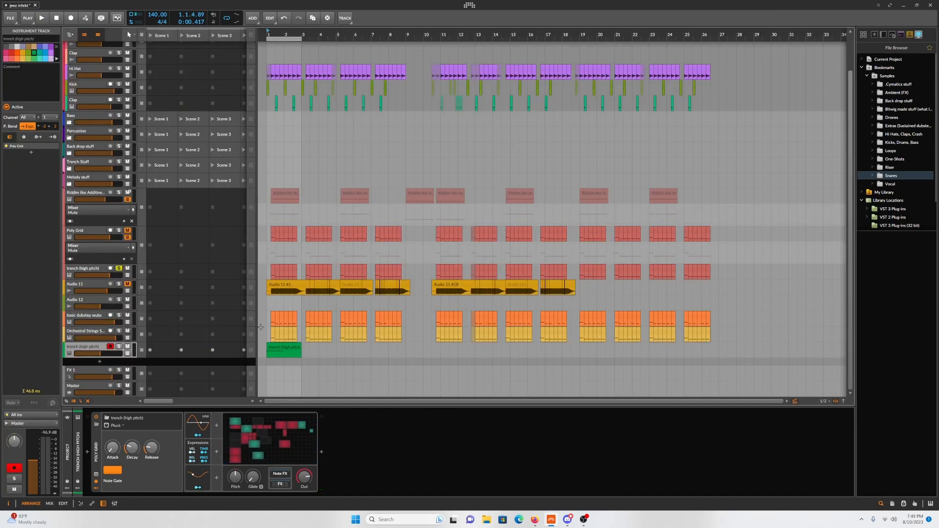
{"action": "left_click", "coordinate": [119, 347]}
{"action": "key", "text": "space"}
{"action": "key", "text": "space"}
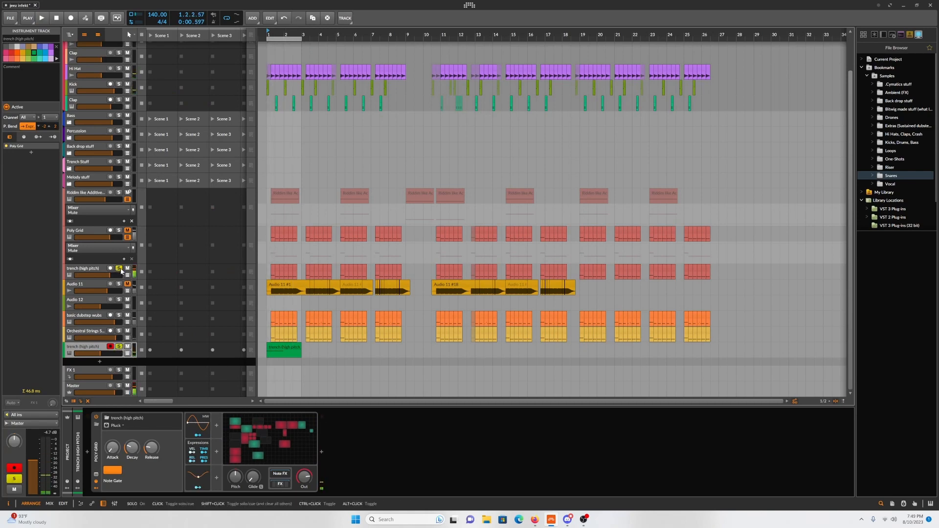
{"action": "left_click", "coordinate": [120, 269]}
{"action": "key", "text": "space"}
{"action": "key", "text": "space"}
{"action": "left_click", "coordinate": [261, 444]}
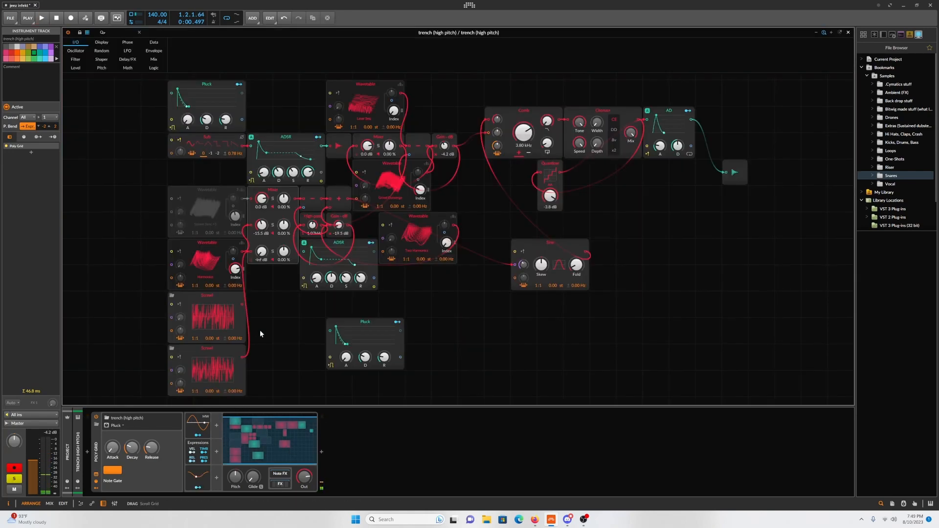
{"action": "key", "text": "space"}
{"action": "key", "text": "space"}
{"action": "key", "text": "space"}
{"action": "key", "text": "space"}
{"action": "key", "text": "space"}
{"action": "mouse_move", "coordinate": [262, 252]}
{"action": "left_mouse_down"}
{"action": "mouse_move", "coordinate": [262, 244]}
{"action": "mouse_move", "coordinate": [262, 256]}
{"action": "left_mouse_up"}
{"action": "key", "text": "space"}
{"action": "key", "text": "space"}
{"action": "key", "text": "space"}
{"action": "key", "text": "space"}
{"action": "key", "text": "space"}
{"action": "key", "text": "space"}
{"action": "key", "text": "space"}
{"action": "key", "text": "space"}
{"action": "key", "text": "space"}
{"action": "key", "text": "space"}
{"action": "key", "text": "space"}
{"action": "key", "text": "space"}
{"action": "key", "text": "space"}
{"action": "key", "text": "space"}
{"action": "key", "text": "space"}
{"action": "key", "text": "space"}
{"action": "key", "text": "space"}
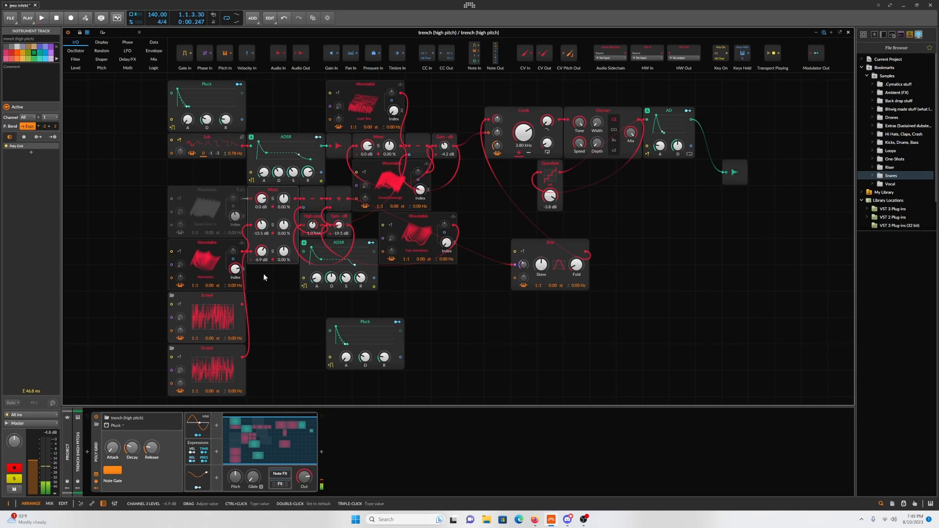
{"action": "left_click_drag", "start_coordinate": [242, 304], "coordinate": [252, 252]}
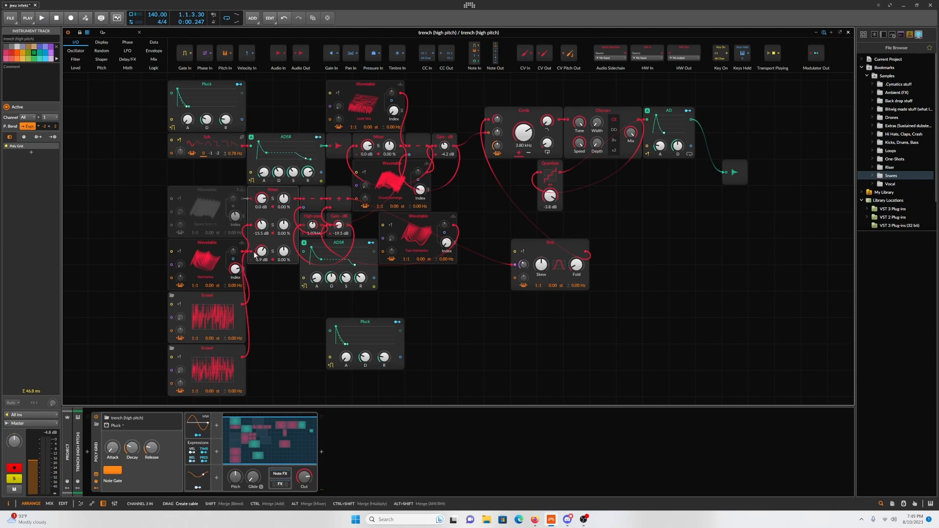
{"action": "key", "text": "space"}
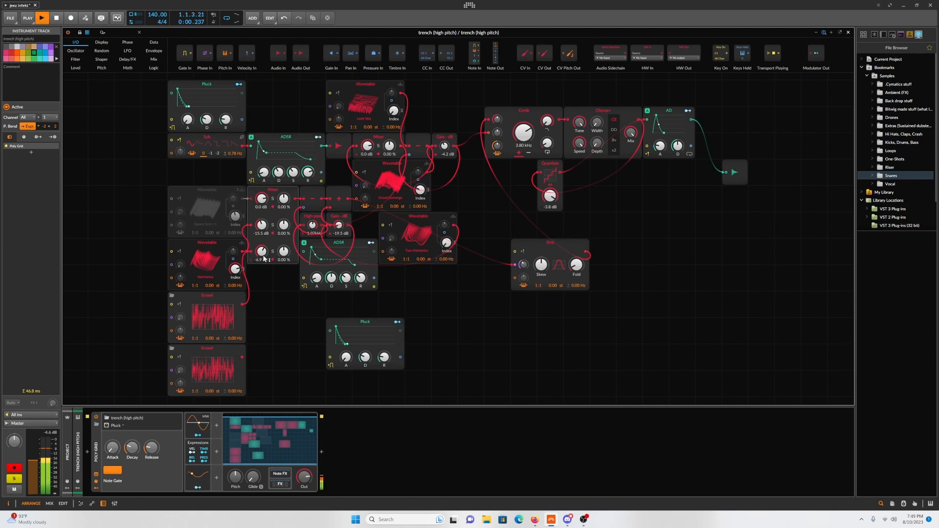
{"action": "key", "text": "space"}
{"action": "key", "text": "space"}
{"action": "key", "text": "space"}
{"action": "left_click_drag", "start_coordinate": [264, 258], "coordinate": [264, 268]}
{"action": "key", "text": "space"}
{"action": "key", "text": "space"}
{"action": "key", "text": "space"}
{"action": "key", "text": "space"}
{"action": "key", "text": "space"}
{"action": "key", "text": "space"}
{"action": "key", "text": "space"}
{"action": "key", "text": "space"}
{"action": "key", "text": "space"}
{"action": "key", "text": "space"}
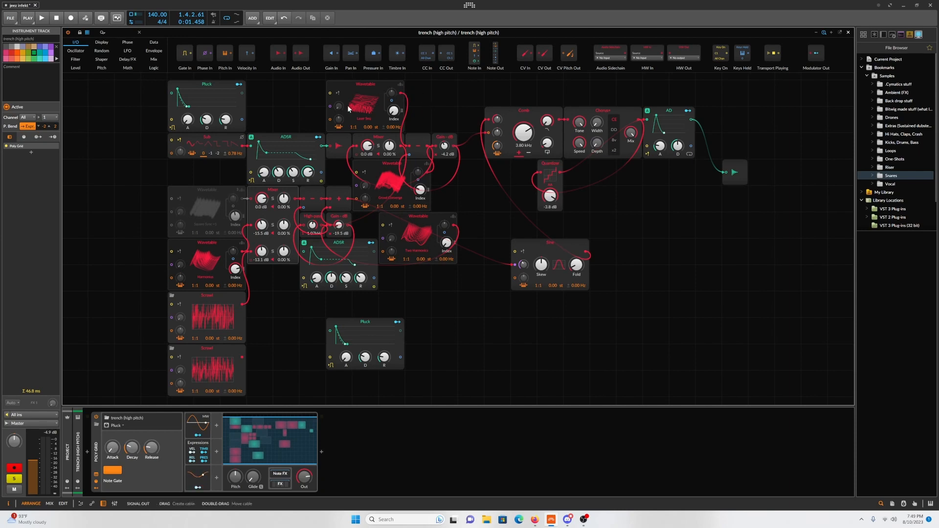
- Rename the Wavetable module at the top of the patch, above the upper Mixer, as Sound
{"action": "left_click", "coordinate": [366, 87]}
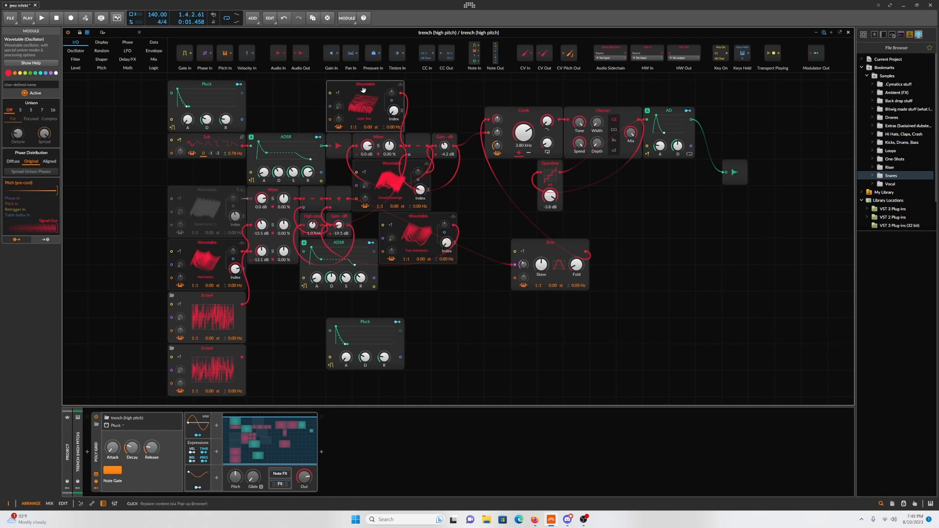
{"action": "right_click", "coordinate": [365, 87]}
{"action": "left_click", "coordinate": [355, 86]}
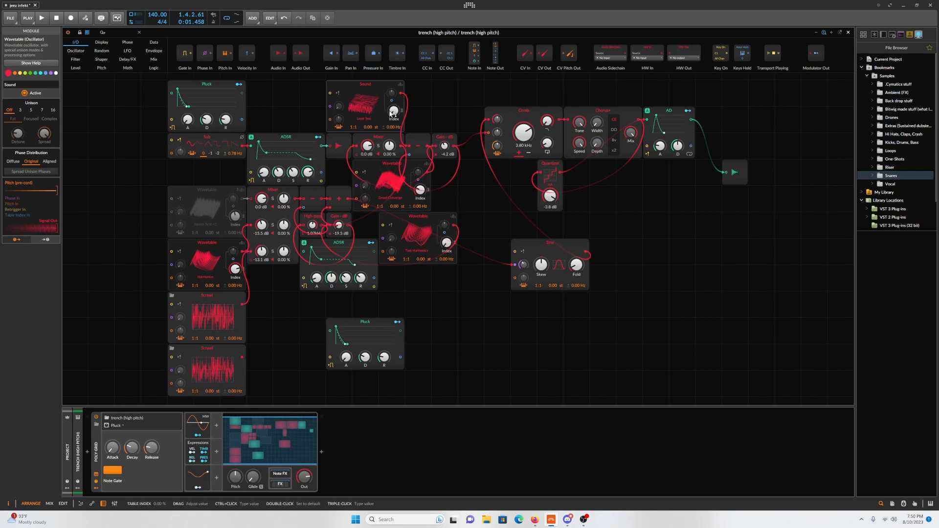
- Audition the patch repeatedly while trying different Index amounts on the Sound wavetable
{"action": "key", "text": "space"}
{"action": "key", "text": "space"}
{"action": "key", "text": "space"}
{"action": "left_click_drag", "start_coordinate": [391, 112], "coordinate": [391, 107]}
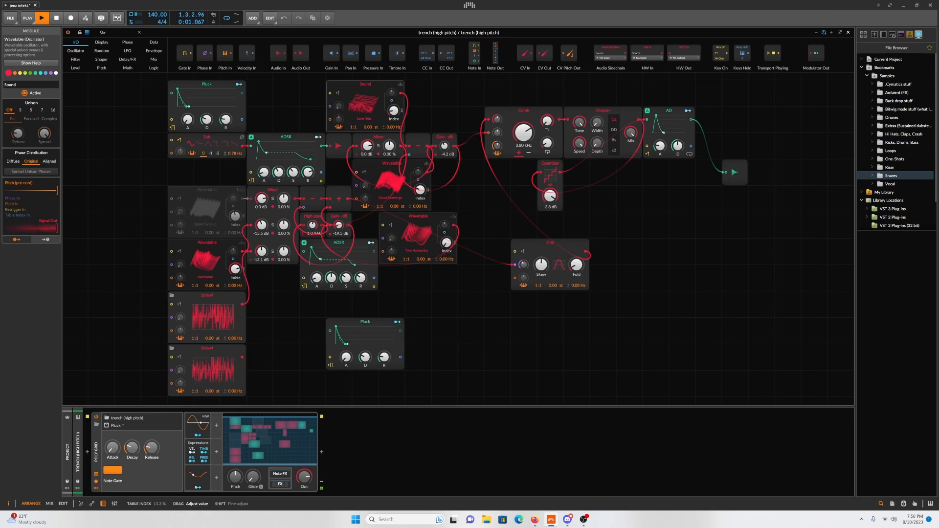
{"action": "left_click_drag", "start_coordinate": [392, 111], "coordinate": [392, 109]}
{"action": "key", "text": "space"}
{"action": "key", "text": "space"}
{"action": "key", "text": "space"}
{"action": "key", "text": "space"}
{"action": "left_click_drag", "start_coordinate": [393, 109], "coordinate": [392, 113]}
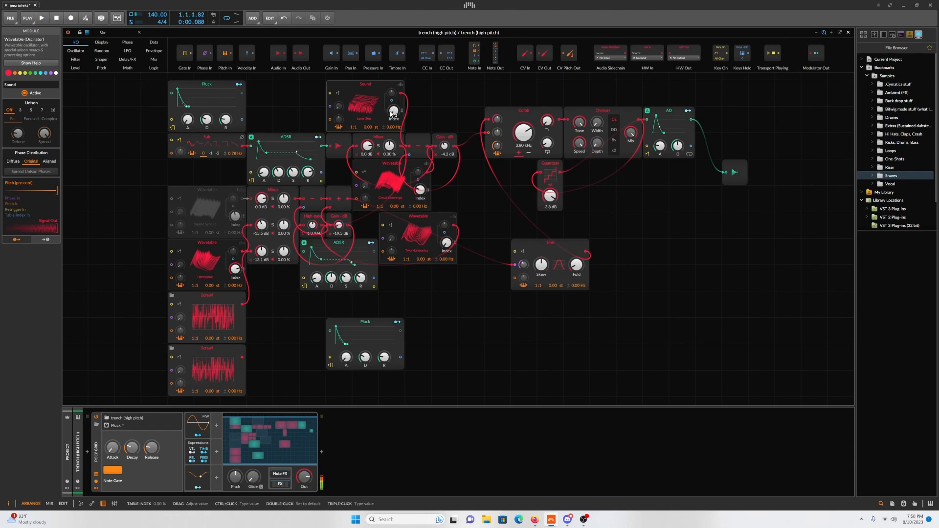
{"action": "key", "text": "space"}
{"action": "left_click_drag", "start_coordinate": [392, 113], "coordinate": [392, 111]}
{"action": "key", "text": "space"}
{"action": "key", "text": "space"}
{"action": "key", "text": "space"}
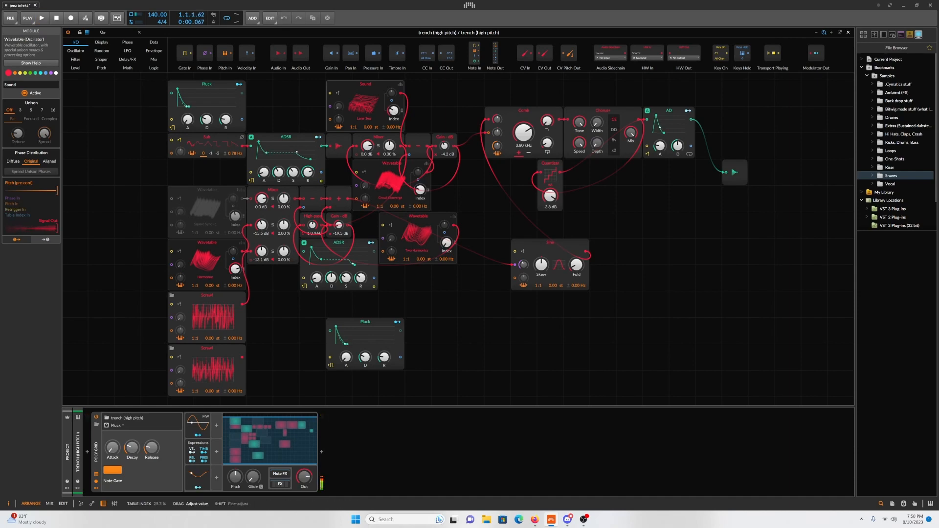
{"action": "key", "text": "space"}
{"action": "key", "text": "space"}
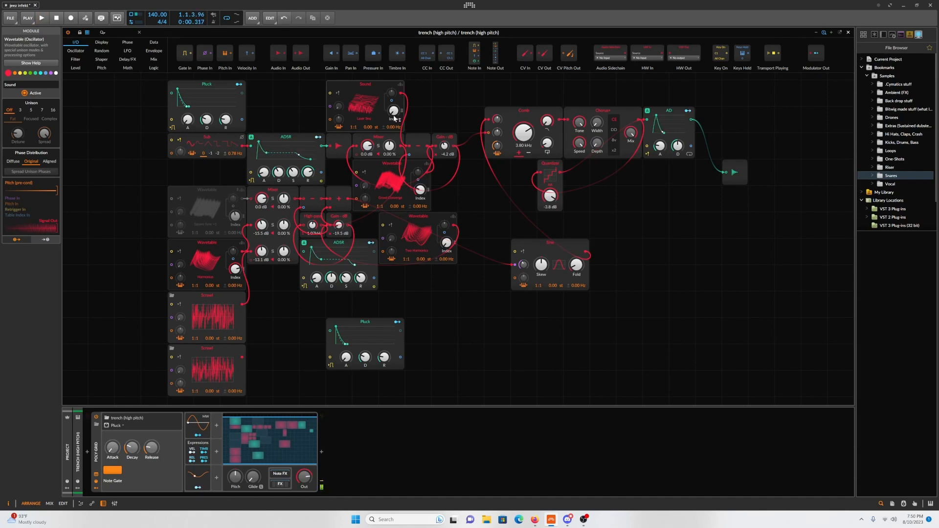
{"action": "key", "text": "space"}
{"action": "key", "text": "space"}
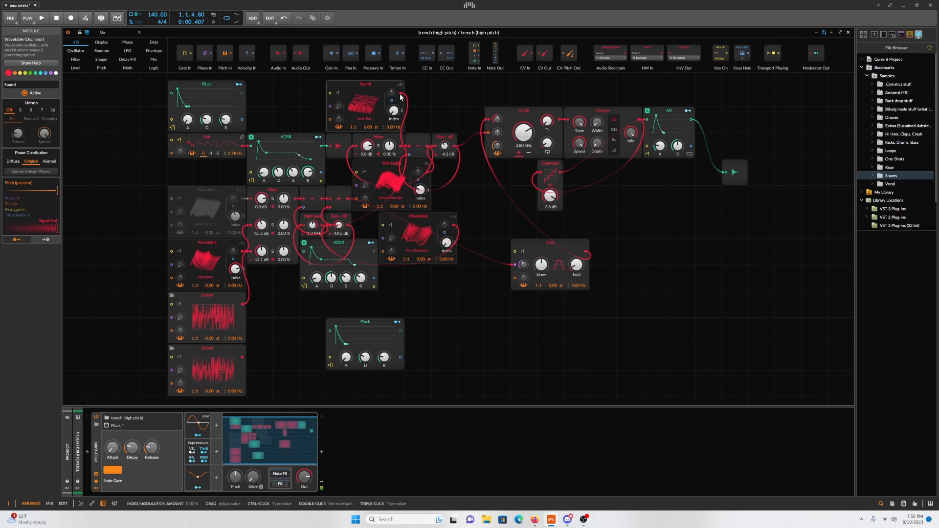
{"action": "key", "text": "space"}
{"action": "left_click", "coordinate": [426, 149]}
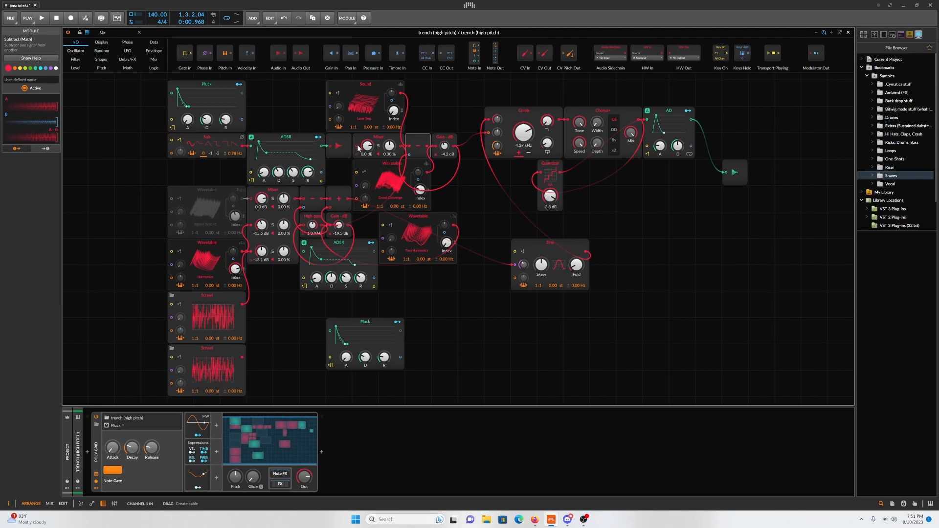
{"action": "left_click_drag", "start_coordinate": [356, 146], "coordinate": [427, 147]}
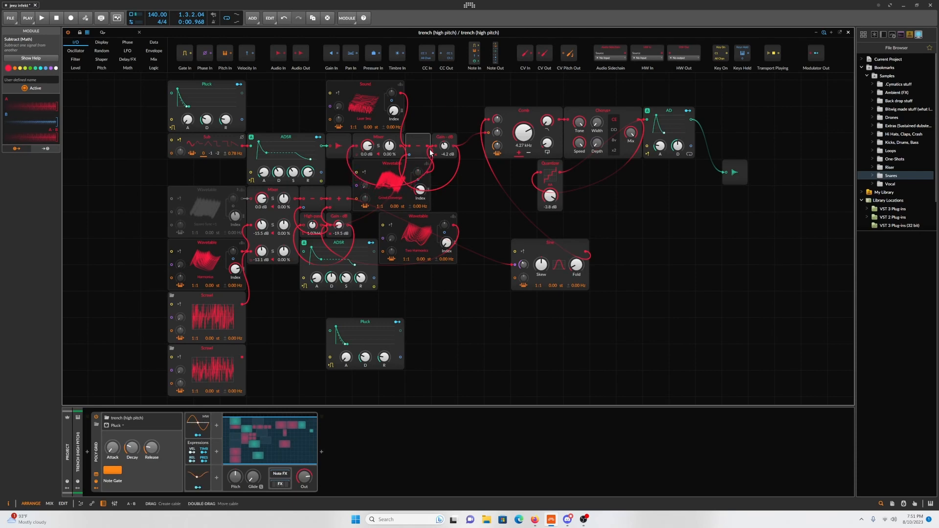
{"action": "key", "text": "space"}
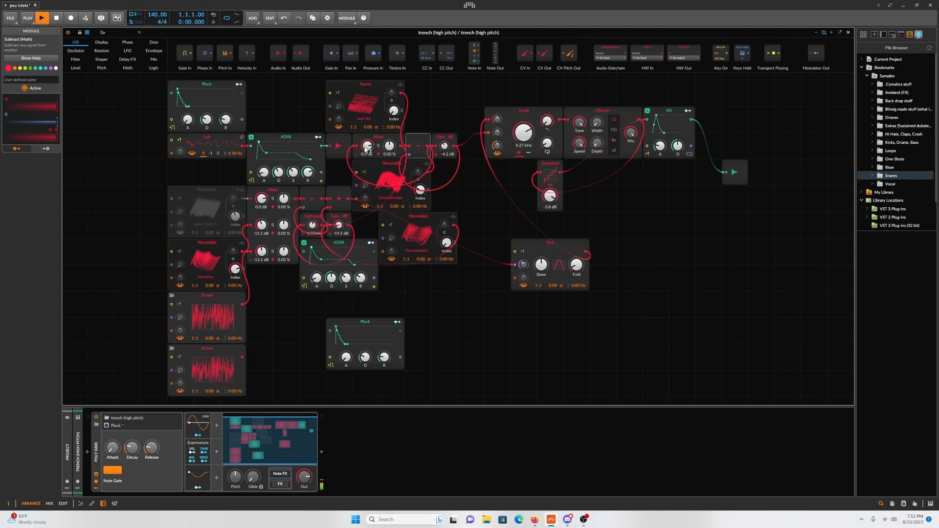
{"action": "mouse_move", "coordinate": [367, 146]}
{"action": "left_mouse_down"}
{"action": "mouse_move", "coordinate": [367, 134]}
{"action": "mouse_move", "coordinate": [366, 148]}
{"action": "left_mouse_up"}
{"action": "key", "text": "space"}
{"action": "key", "text": "space"}
{"action": "key", "text": "space"}
{"action": "key", "text": "space"}
{"action": "key", "text": "space"}
{"action": "key", "text": "space"}
{"action": "key", "text": "space"}
{"action": "key", "text": "space"}
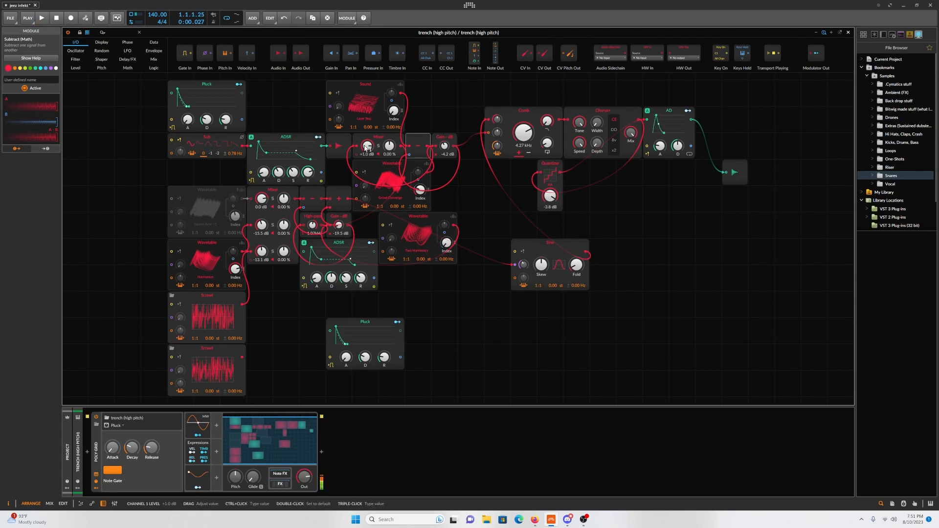
{"action": "key", "text": "space"}
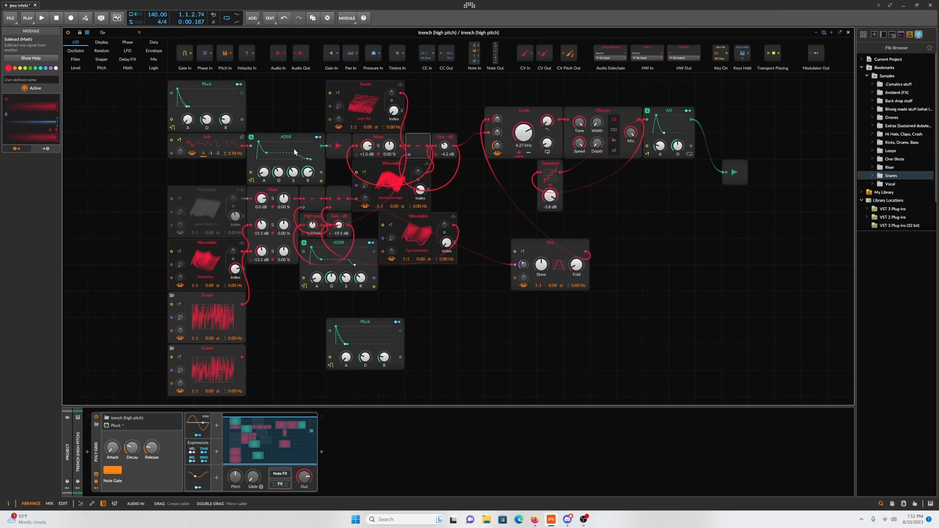
- Rearrange the grid by moving the Sub, its ADSR and Audio Out to the left, the upper Pluck to the right and the lower Pluck to the left
{"action": "left_click", "coordinate": [337, 152]}
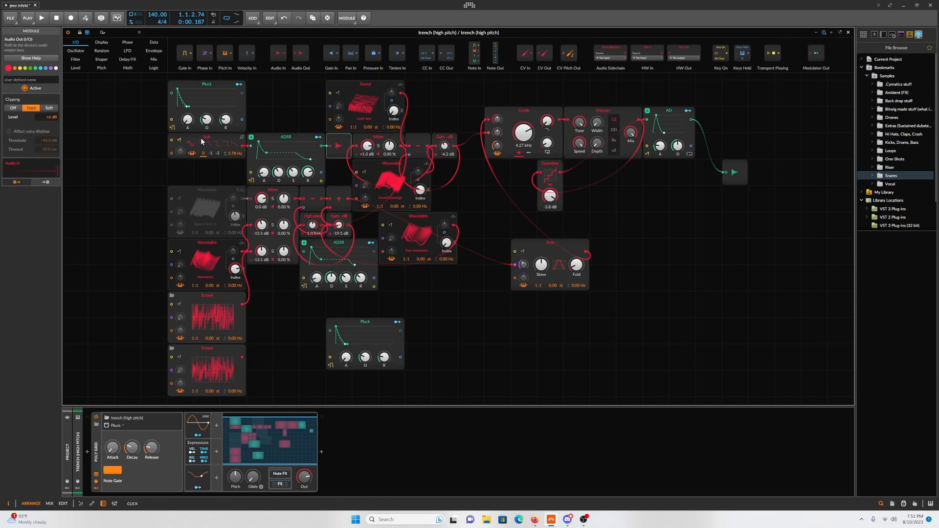
{"action": "left_click_drag", "start_coordinate": [200, 146], "coordinate": [120, 145]}
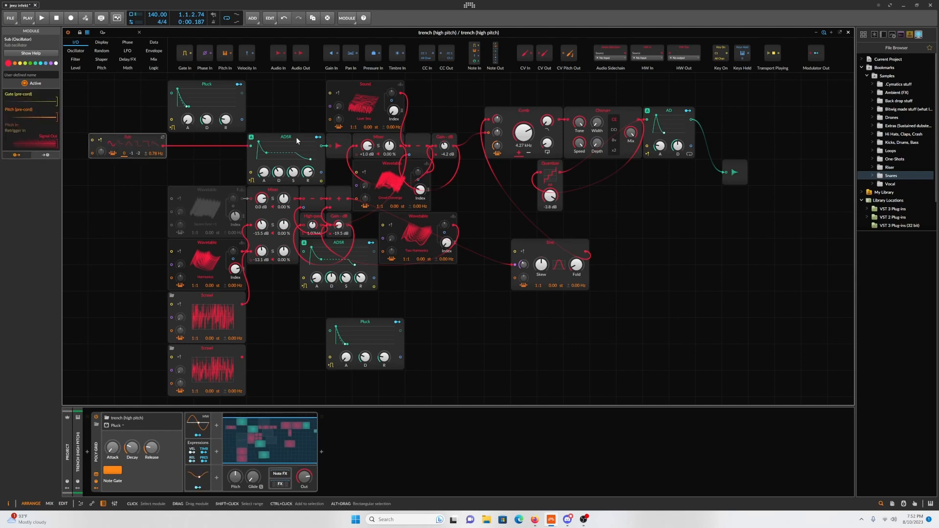
{"action": "left_click_drag", "start_coordinate": [296, 137], "coordinate": [216, 138]}
{"action": "left_click_drag", "start_coordinate": [350, 145], "coordinate": [271, 145]}
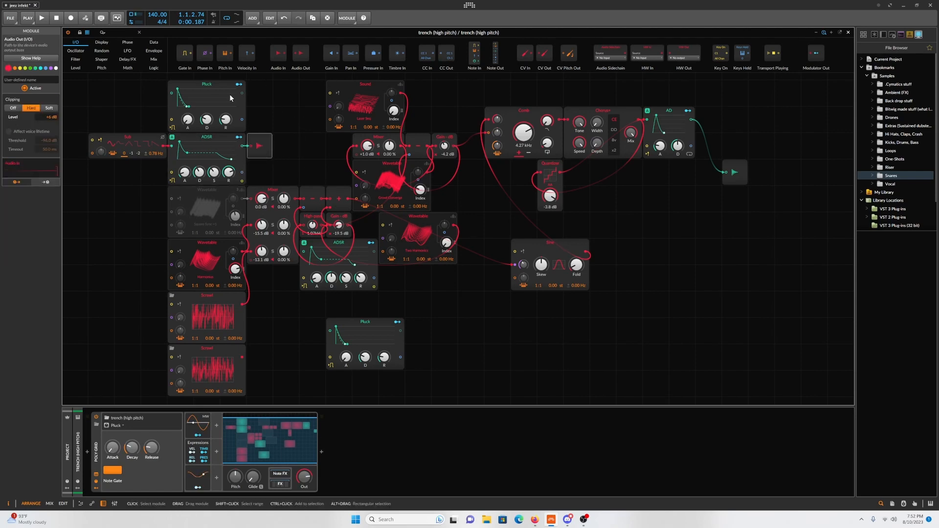
{"action": "mouse_move", "coordinate": [218, 83]}
{"action": "left_mouse_down"}
{"action": "mouse_move", "coordinate": [236, 91]}
{"action": "mouse_move", "coordinate": [229, 93]}
{"action": "left_mouse_up"}
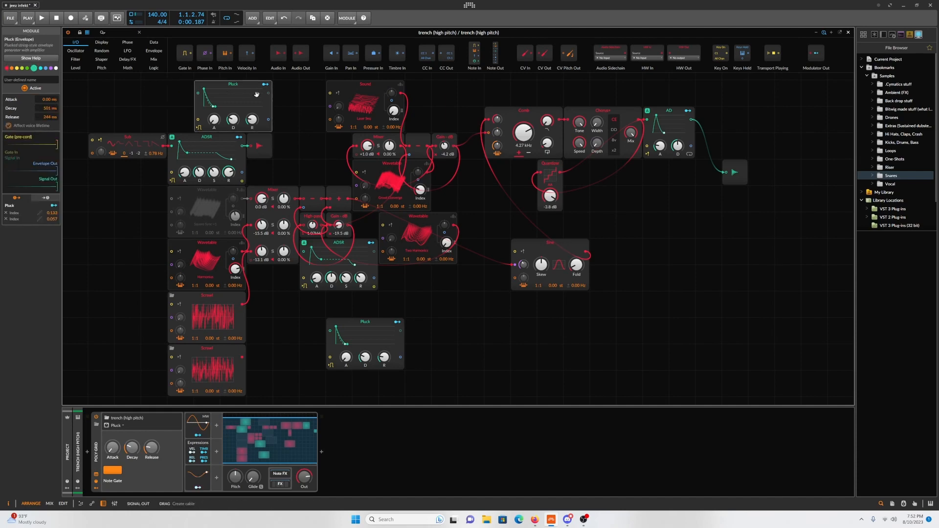
{"action": "left_click_drag", "start_coordinate": [367, 323], "coordinate": [314, 323]}
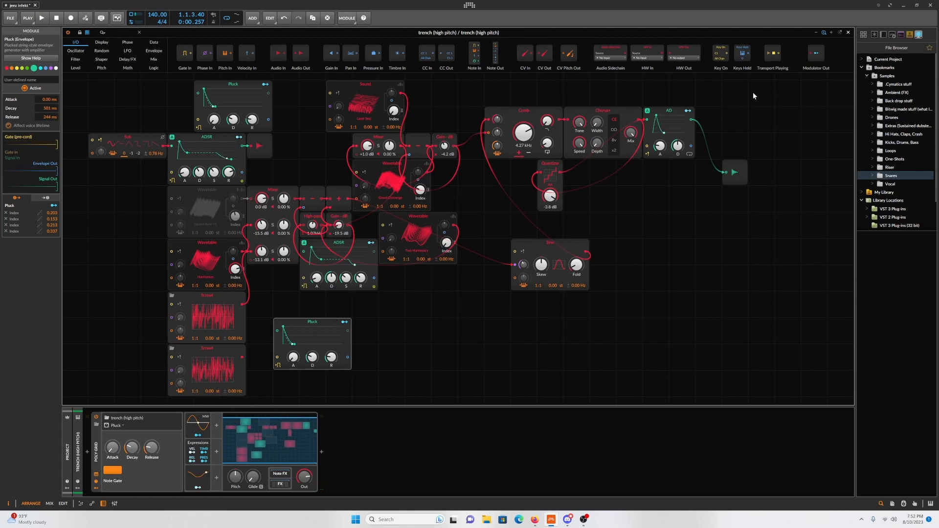
- Remove the lower Pluck's Index modulation from the two Wavetables below the upper Mixer and from the Harmonius Wavetable
{"action": "left_click", "coordinate": [345, 323]}
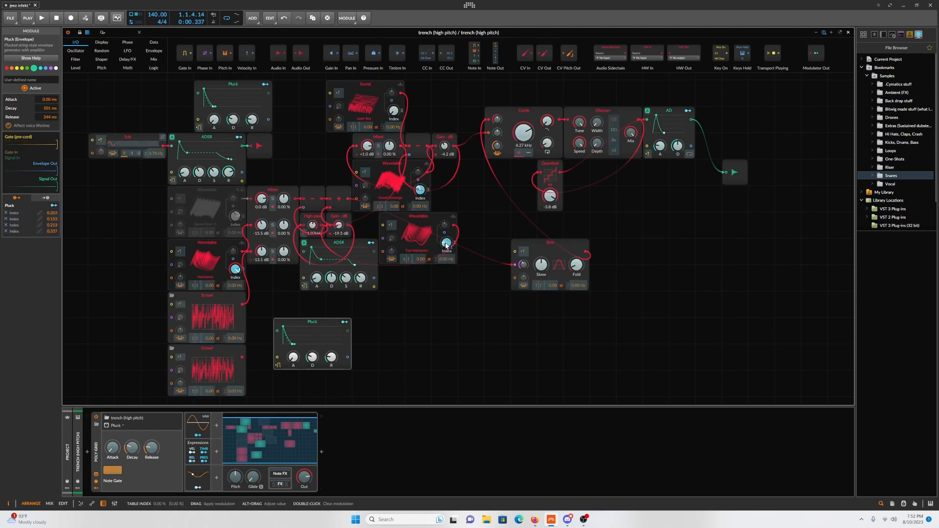
{"action": "double_click", "coordinate": [447, 245]}
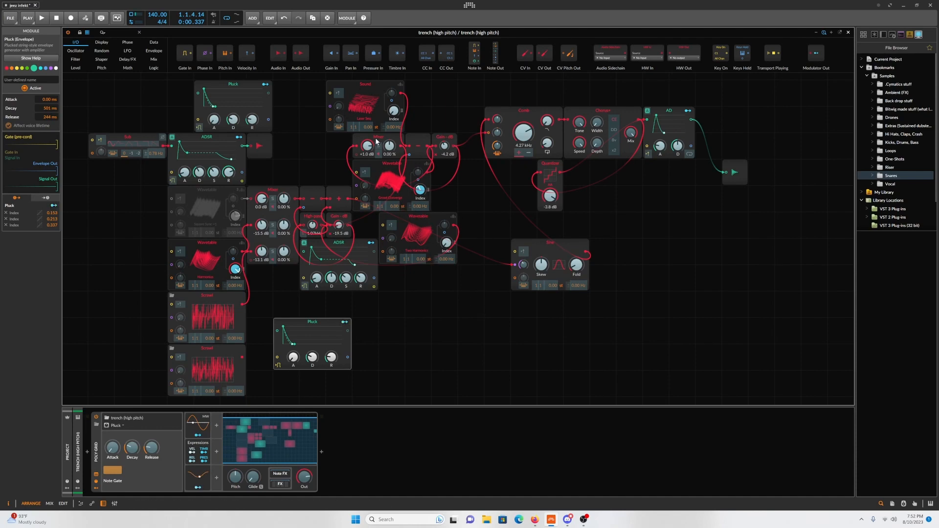
{"action": "double_click", "coordinate": [420, 191]}
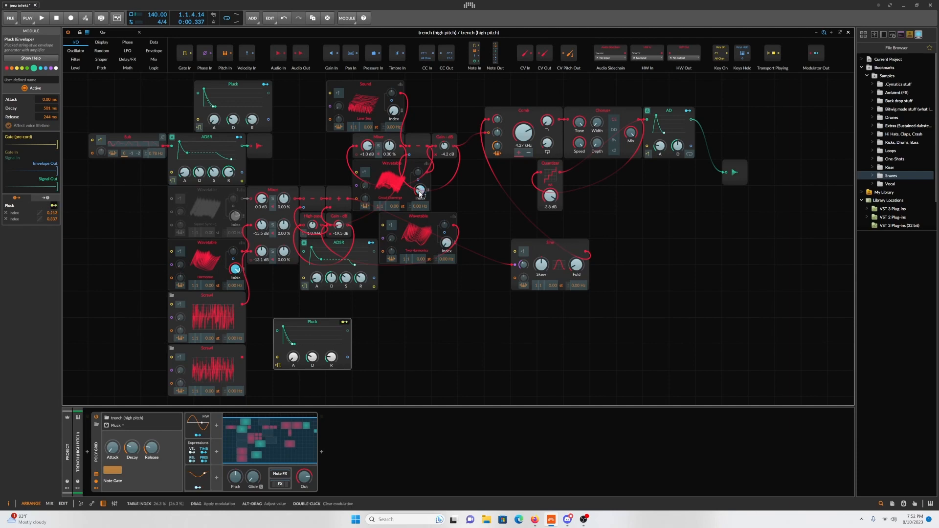
{"action": "double_click", "coordinate": [235, 269]}
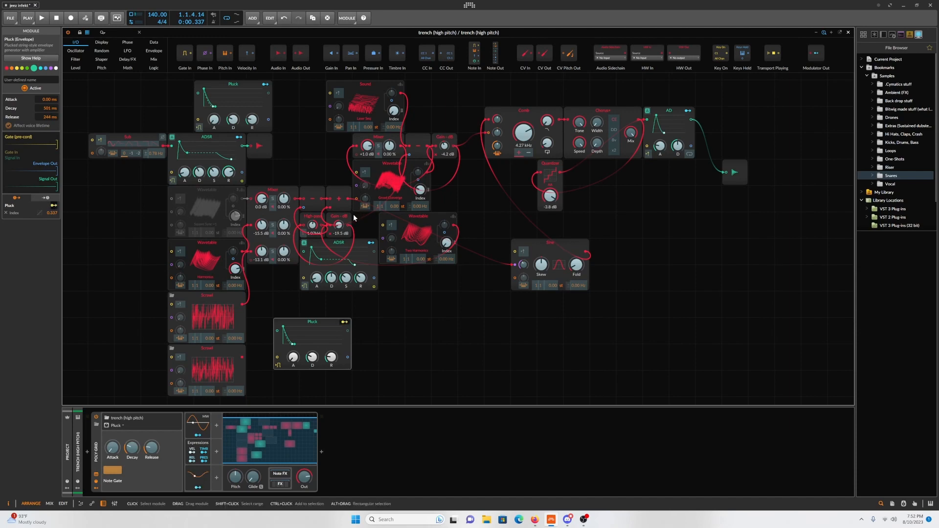
- Audition the patch repeatedly with the reduced Pluck modulation
{"action": "key", "text": "space"}
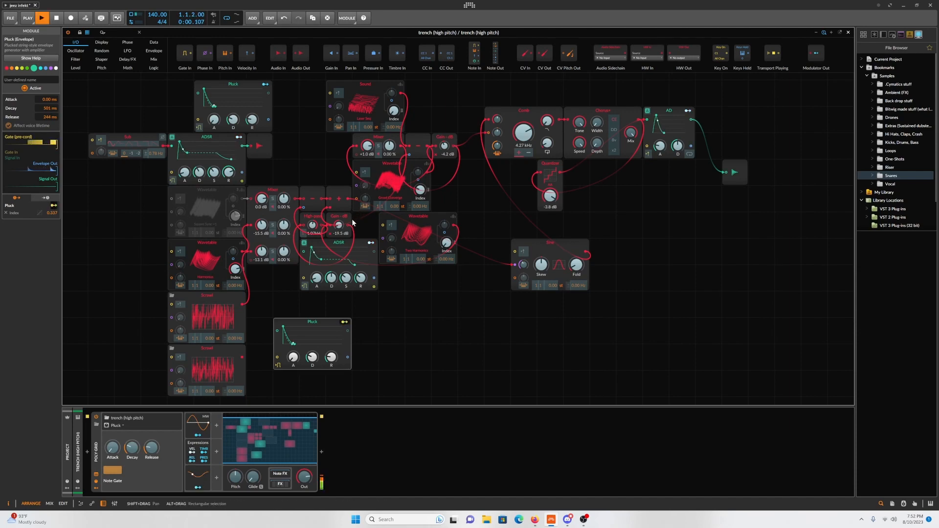
{"action": "key", "text": "space"}
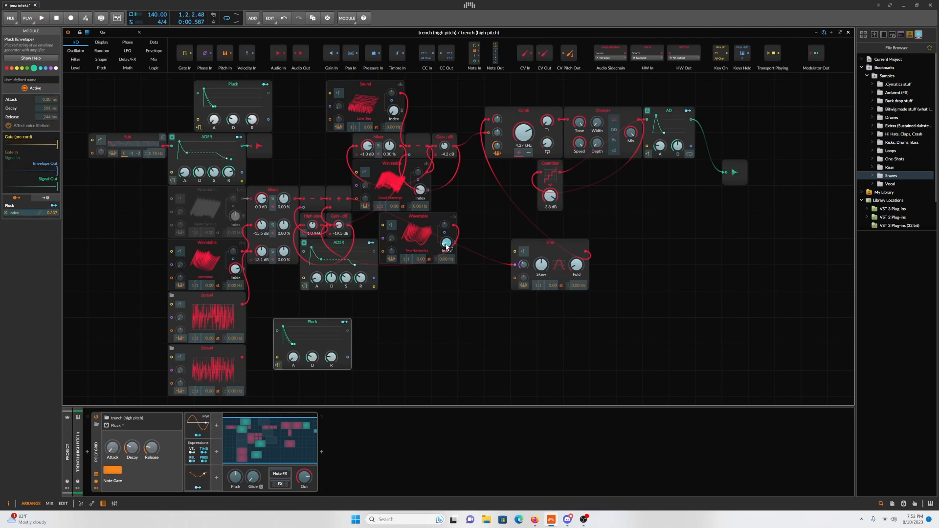
{"action": "key", "text": "space"}
{"action": "key", "text": "space"}
{"action": "key", "text": "space"}
{"action": "key", "text": "space"}
{"action": "key", "text": "space"}
{"action": "key", "text": "space"}
{"action": "key", "text": "space"}
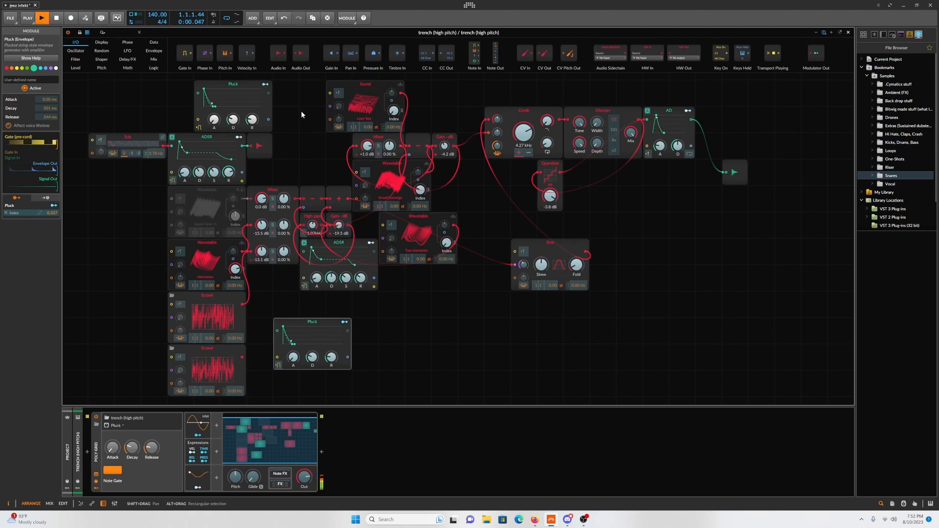
{"action": "key", "text": "space"}
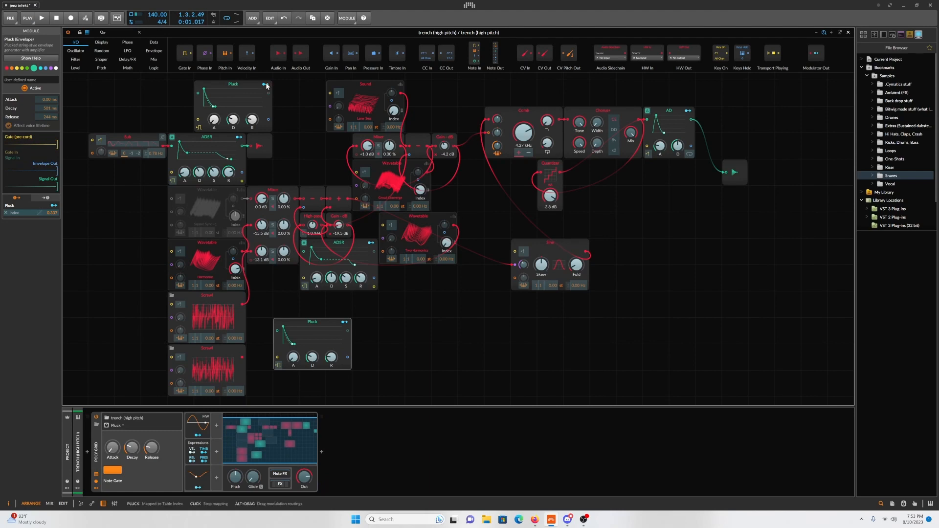
- Extend the C#1 note in the trench (high pitch) clip to a length of 1.2.2.00
{"action": "left_click", "coordinate": [849, 33]}
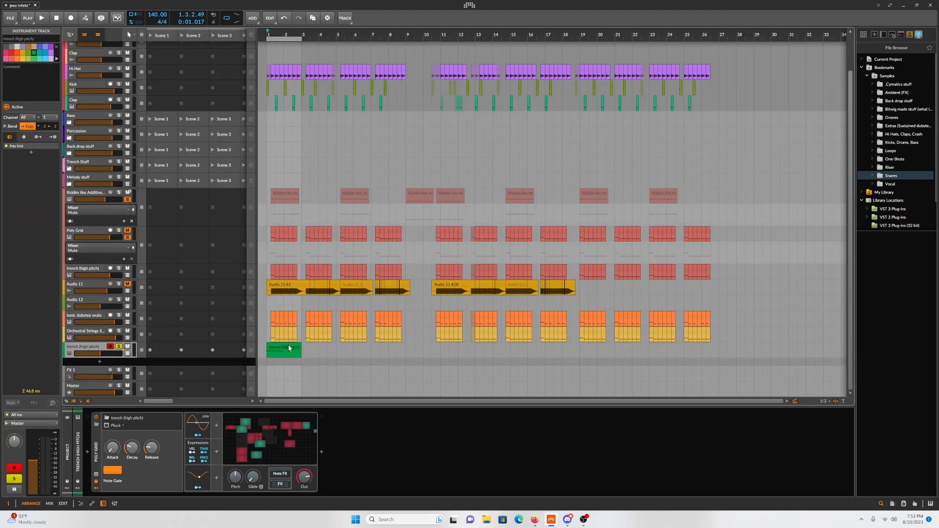
{"action": "left_click", "coordinate": [81, 503]}
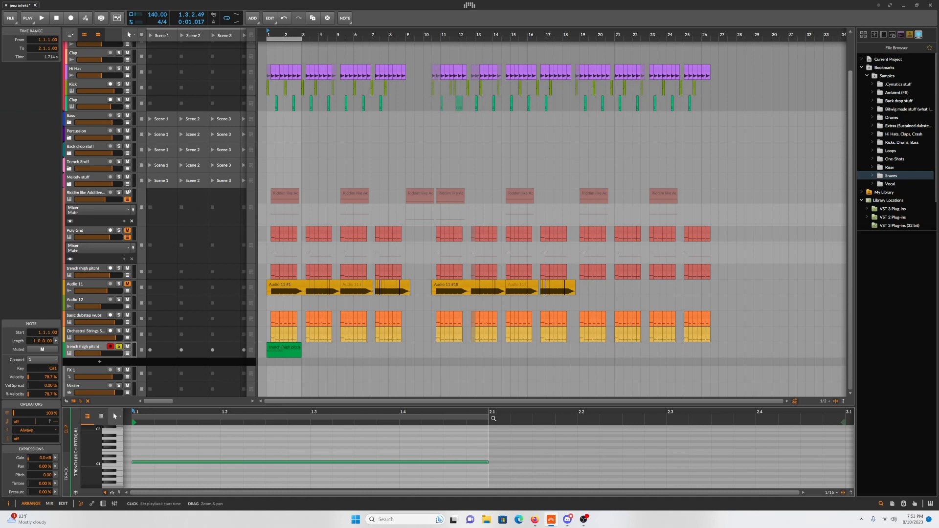
{"action": "left_click_drag", "start_coordinate": [489, 415], "coordinate": [710, 413]}
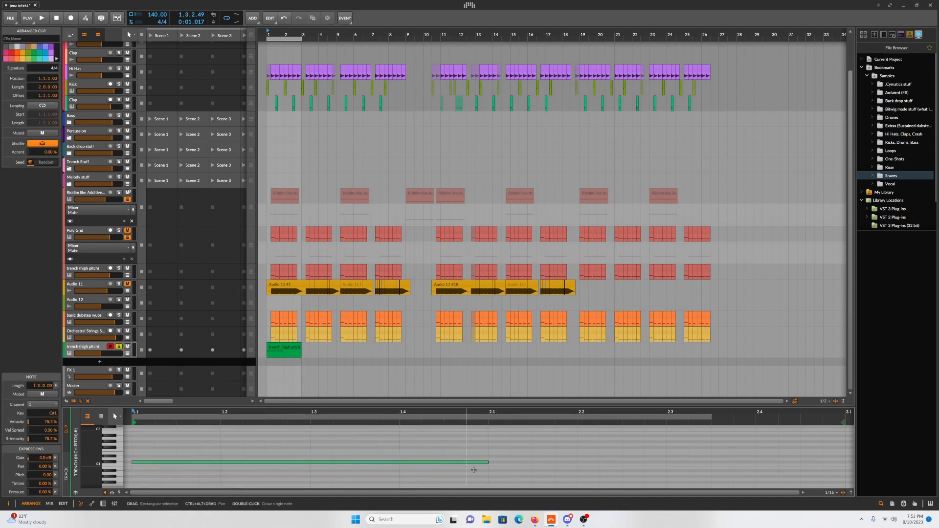
{"action": "left_click_drag", "start_coordinate": [489, 462], "coordinate": [707, 459]}
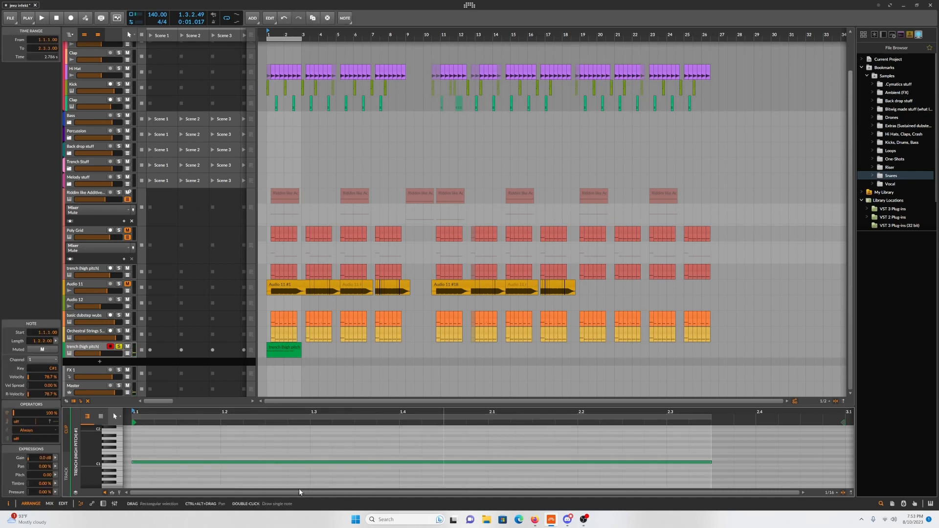
- Reopen the trench (high pitch) Poly Grid patch and audition it with the longer note
{"action": "left_click", "coordinate": [98, 349]}
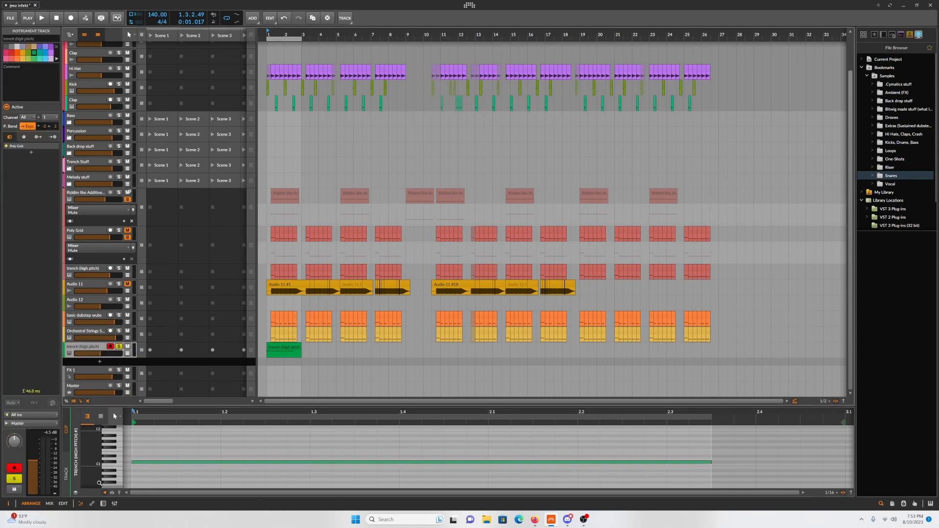
{"action": "left_click", "coordinate": [103, 504]}
{"action": "left_click", "coordinate": [282, 460]}
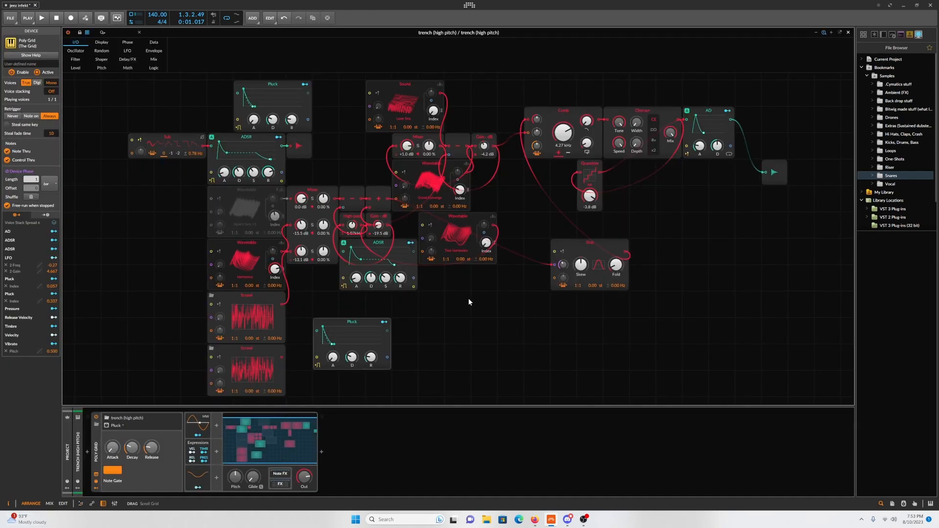
{"action": "key", "text": "space"}
{"action": "key", "text": "space"}
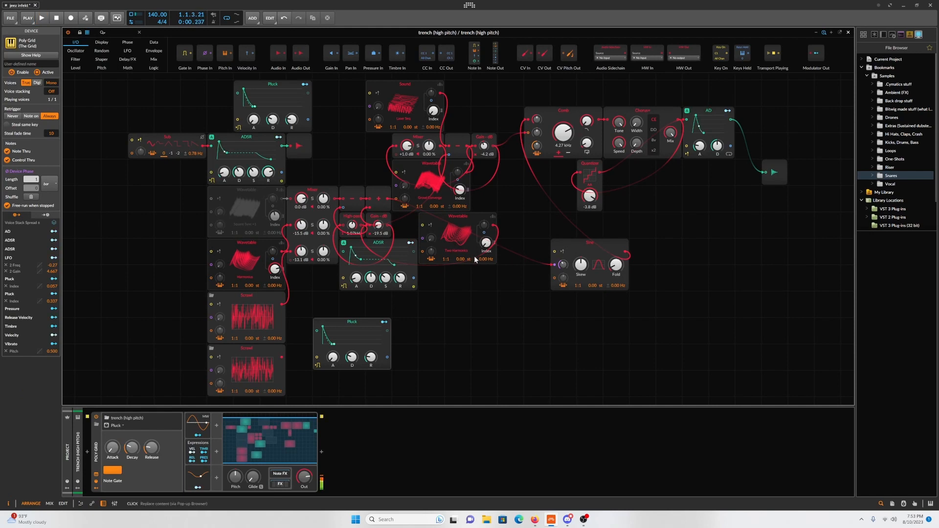
{"action": "key", "text": "space"}
{"action": "key", "text": "space"}
{"action": "key", "text": "space"}
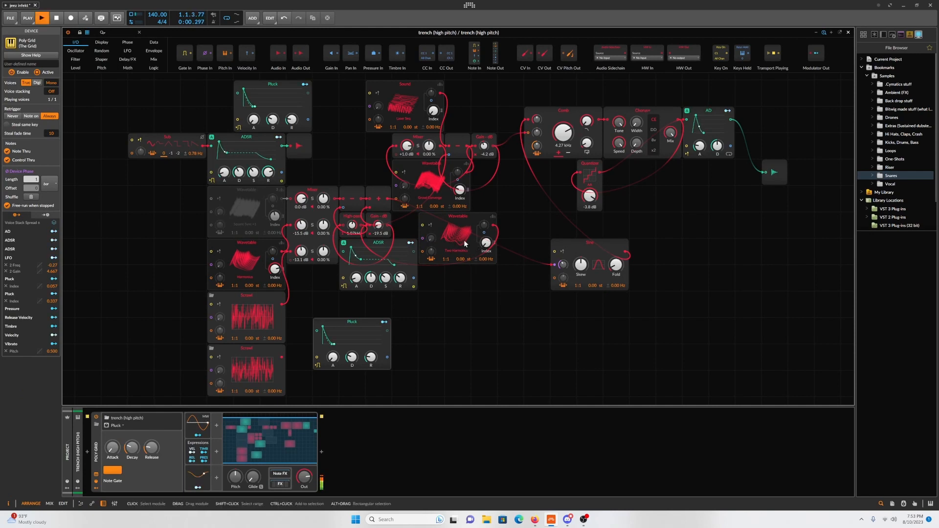
{"action": "key", "text": "space"}
{"action": "key", "text": "space"}
{"action": "key", "text": "space"}
- Rename the Harmonius Wavetable module above the Scrawls as Background
{"action": "left_click", "coordinate": [253, 246]}
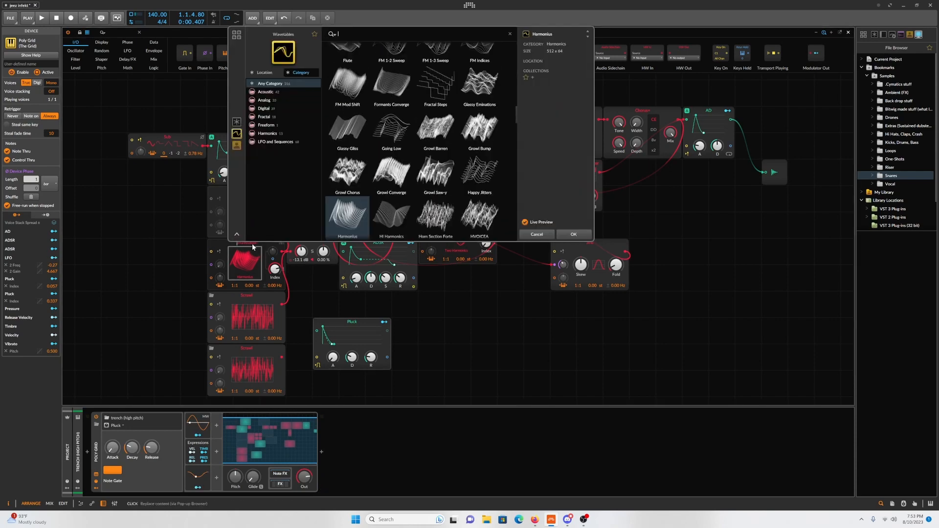
{"action": "left_click", "coordinate": [536, 235]}
{"action": "left_click", "coordinate": [243, 245]}
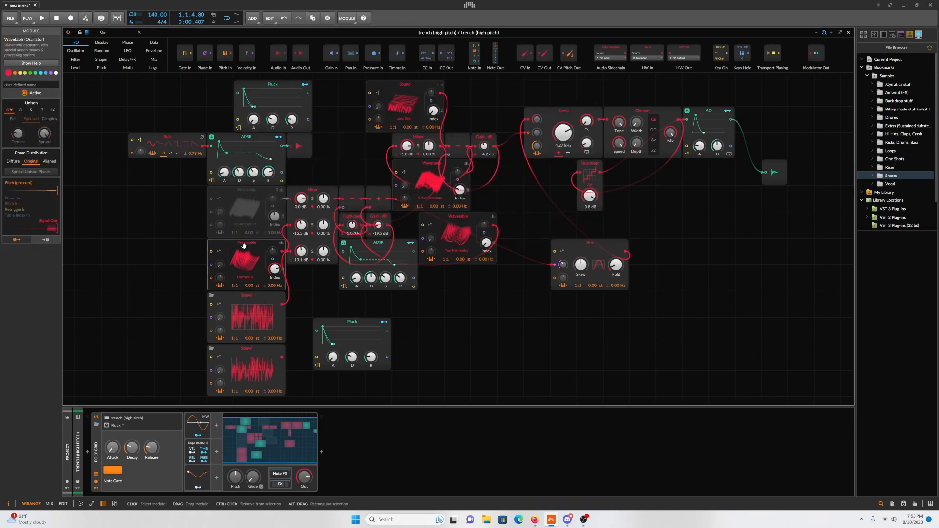
{"action": "left_click", "coordinate": [243, 245]}
{"action": "left_click", "coordinate": [219, 239]}
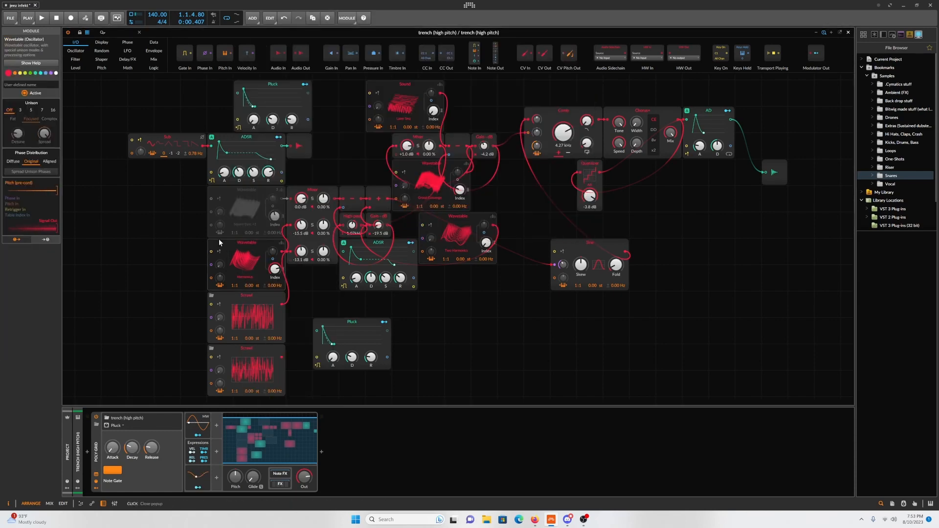
{"action": "left_click", "coordinate": [35, 85]}
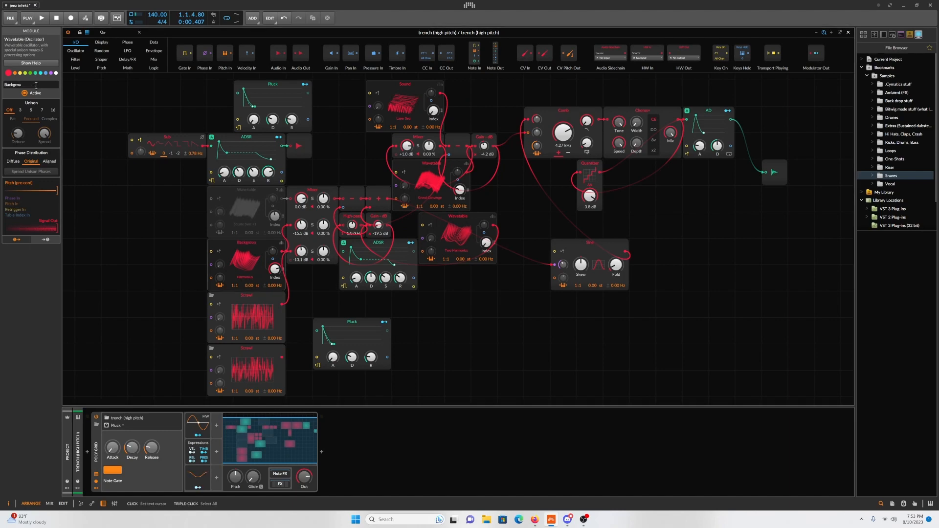
{"action": "left_click", "coordinate": [251, 245]}
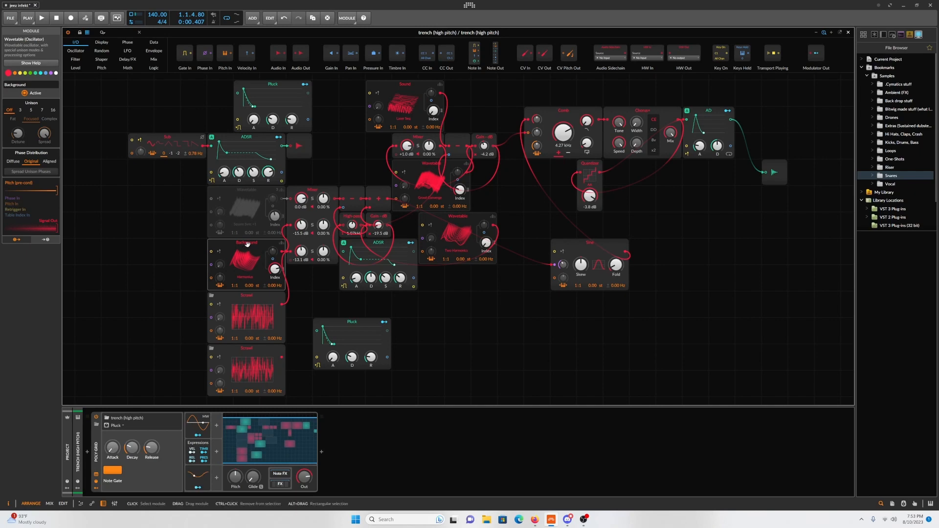
- Route the lower Pluck envelope as modulation to the Background wavetable's Index
{"action": "left_click", "coordinate": [384, 322]}
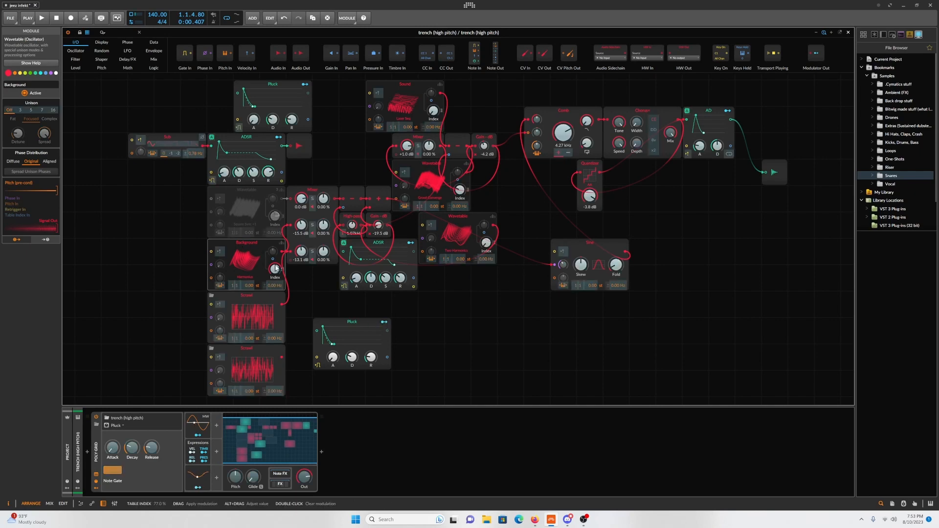
{"action": "left_click", "coordinate": [275, 269]}
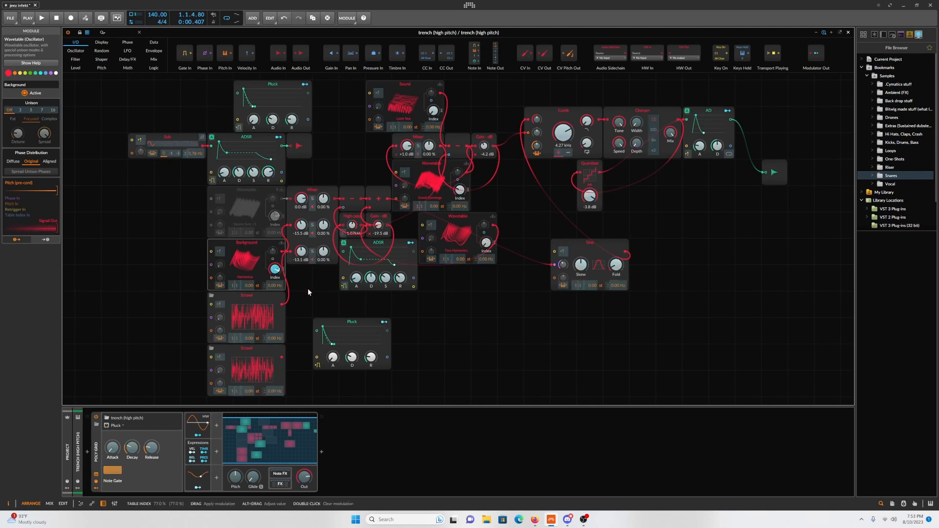
{"action": "left_click", "coordinate": [384, 322]}
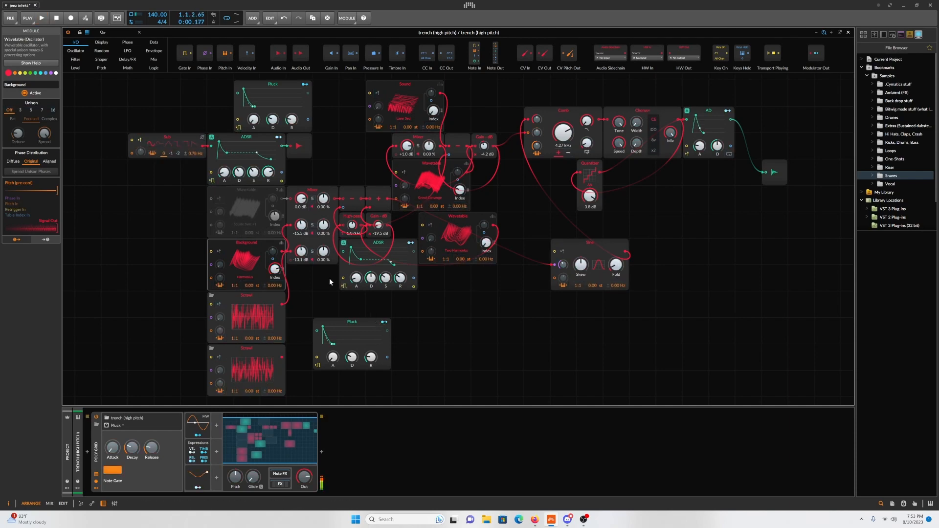
- Try three-voice Fat unison on the Background wavetable while auditioning, and turn the unison back off
{"action": "left_click", "coordinate": [281, 244]}
{"action": "left_click", "coordinate": [236, 260]}
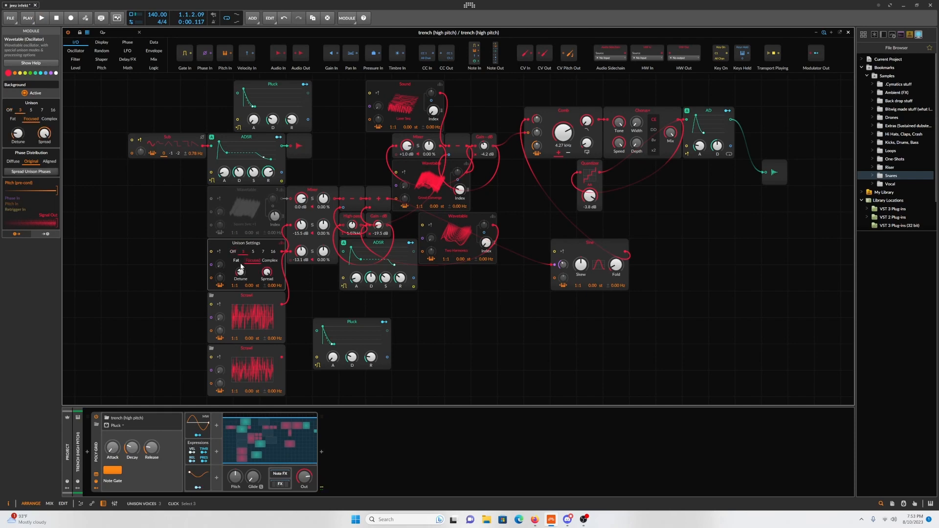
{"action": "key", "text": "space"}
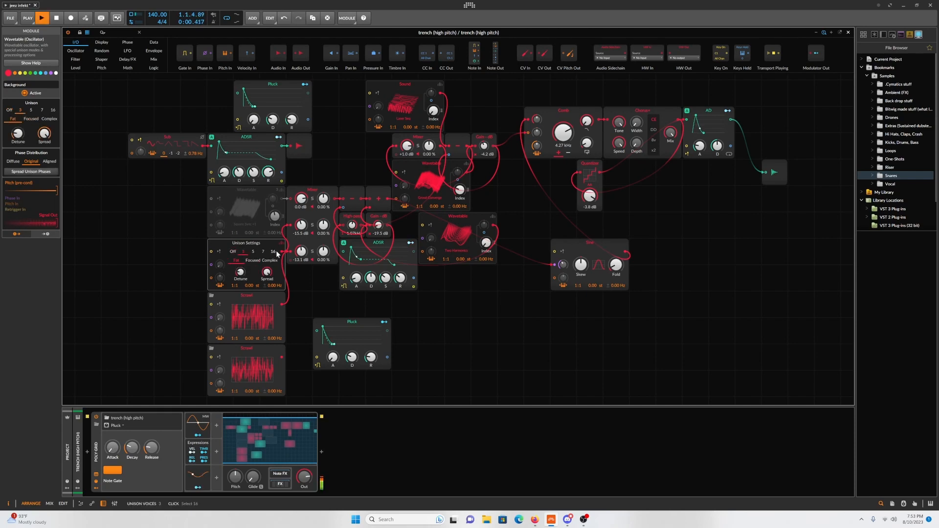
{"action": "key", "text": "space"}
{"action": "left_click", "coordinate": [233, 252]}
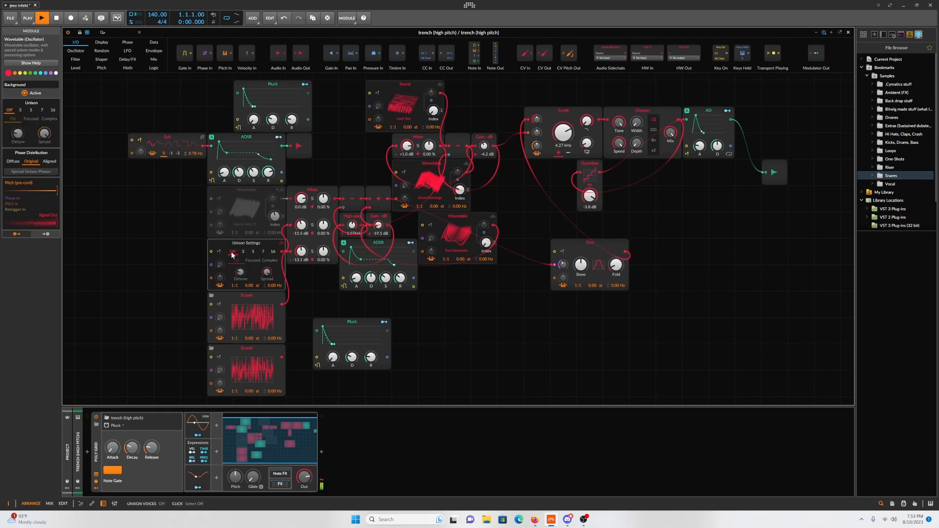
{"action": "key", "text": "space"}
{"action": "key", "text": "space"}
{"action": "key", "text": "space"}
{"action": "left_click", "coordinate": [281, 243]}
- Replace the Background module's wavetable with Glassy Gliss, auditioning the patch before and after the change
{"action": "key", "text": "space"}
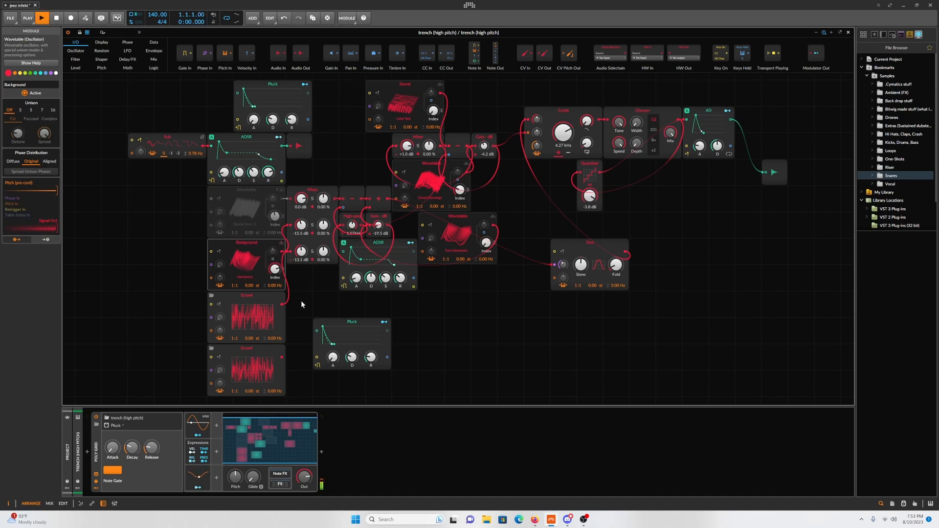
{"action": "key", "text": "space"}
{"action": "key", "text": "space"}
{"action": "key", "text": "space"}
{"action": "left_click", "coordinate": [235, 264]}
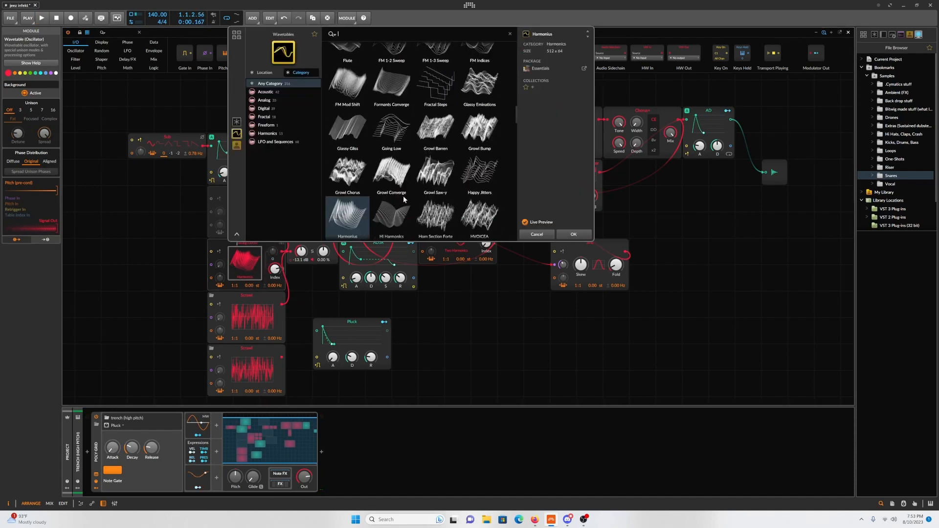
{"action": "left_click", "coordinate": [357, 136]}
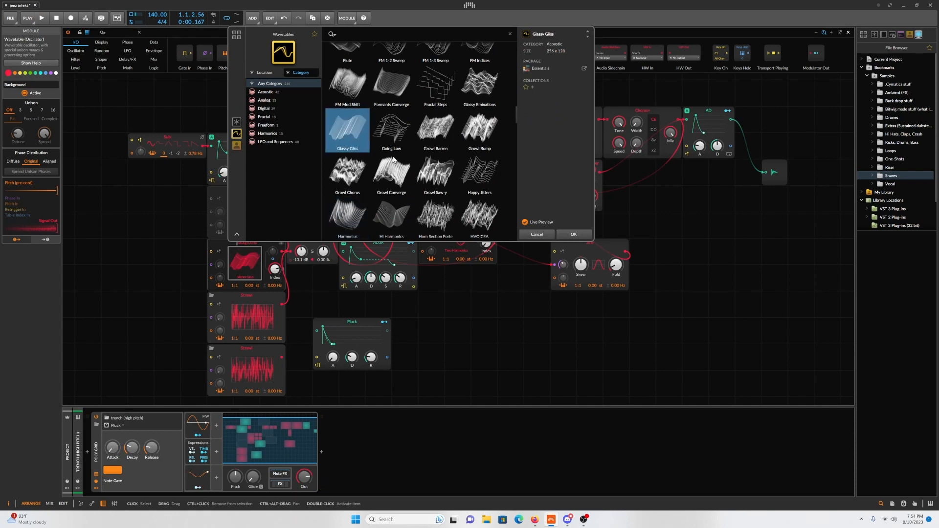
{"action": "left_click", "coordinate": [571, 235]}
{"action": "key", "text": "space"}
{"action": "key", "text": "space"}
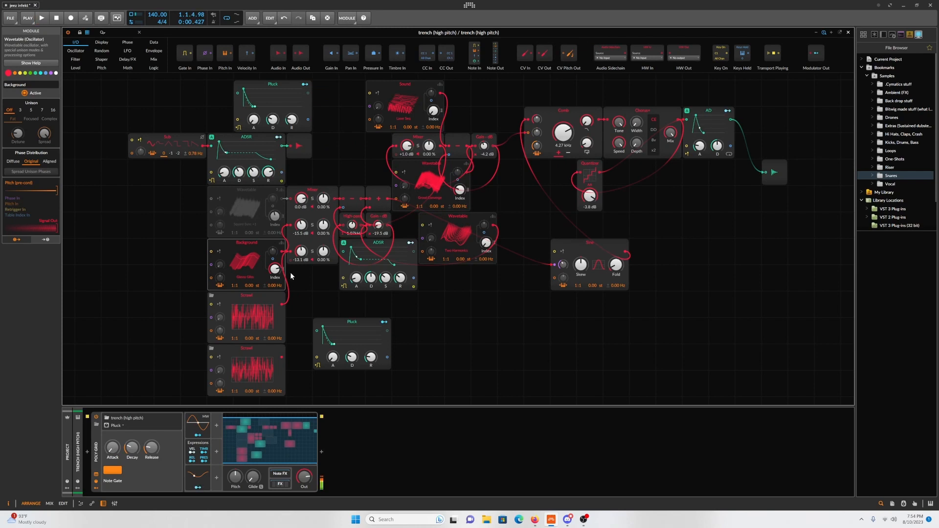
- Lower the Background wavetable's Index while auditioning the patch repeatedly
{"action": "key", "text": "space"}
{"action": "key", "text": "space"}
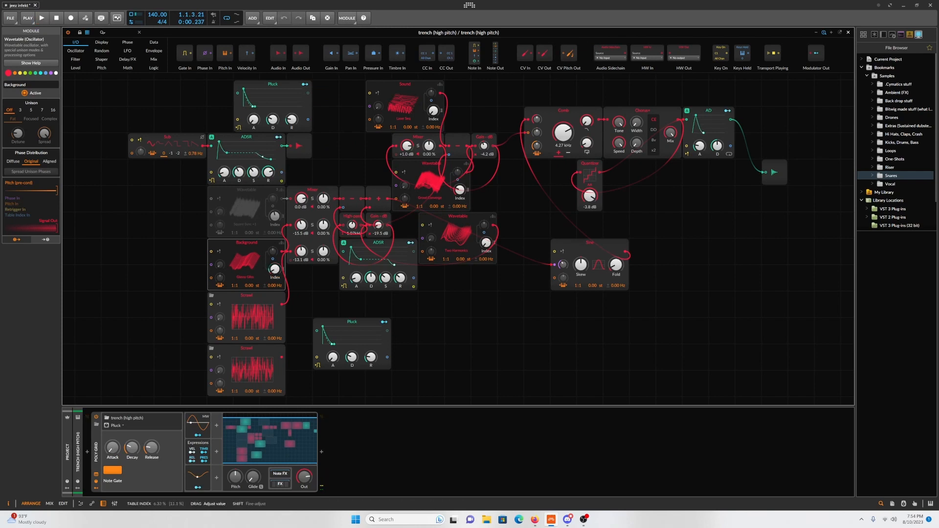
{"action": "key", "text": "space"}
{"action": "key", "text": "space"}
{"action": "key", "text": "space"}
{"action": "key", "text": "space"}
{"action": "key", "text": "space"}
{"action": "key", "text": "space"}
{"action": "key", "text": "space"}
{"action": "left_click_drag", "start_coordinate": [274, 272], "coordinate": [274, 286]}
{"action": "key", "text": "space"}
{"action": "key", "text": "space"}
{"action": "key", "text": "space"}
{"action": "key", "text": "space"}
{"action": "key", "text": "space"}
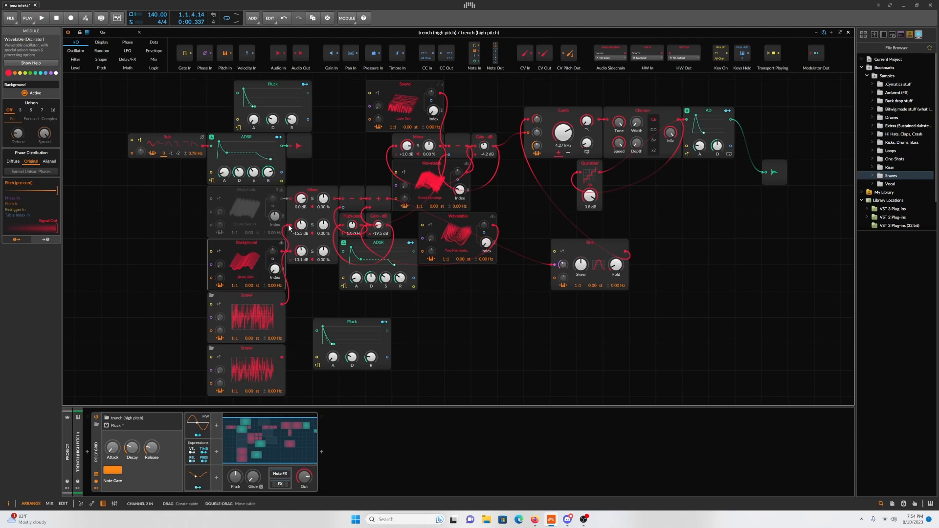
- Disconnect the Background wavetable and the upper Scrawl from the lower Mixer's inputs
{"action": "left_click_drag", "start_coordinate": [290, 226], "coordinate": [278, 235]}
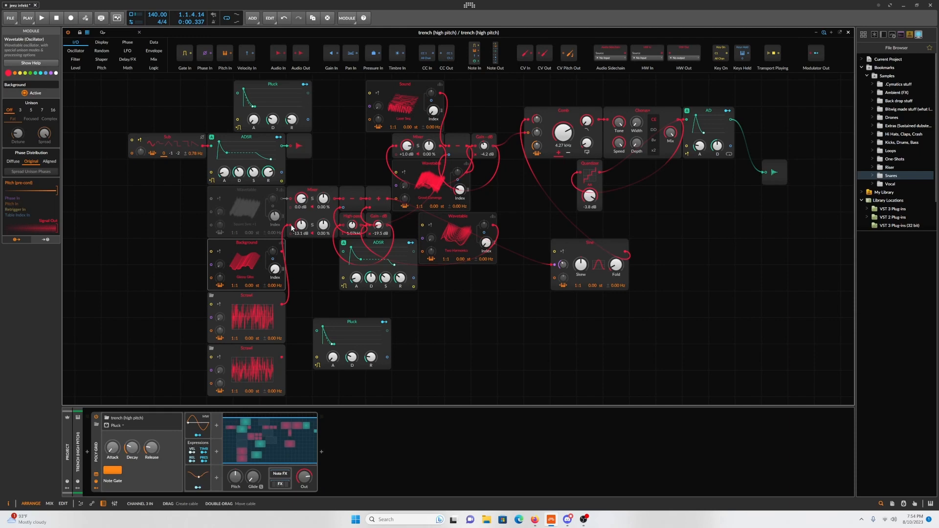
{"action": "left_click_drag", "start_coordinate": [292, 226], "coordinate": [305, 215]}
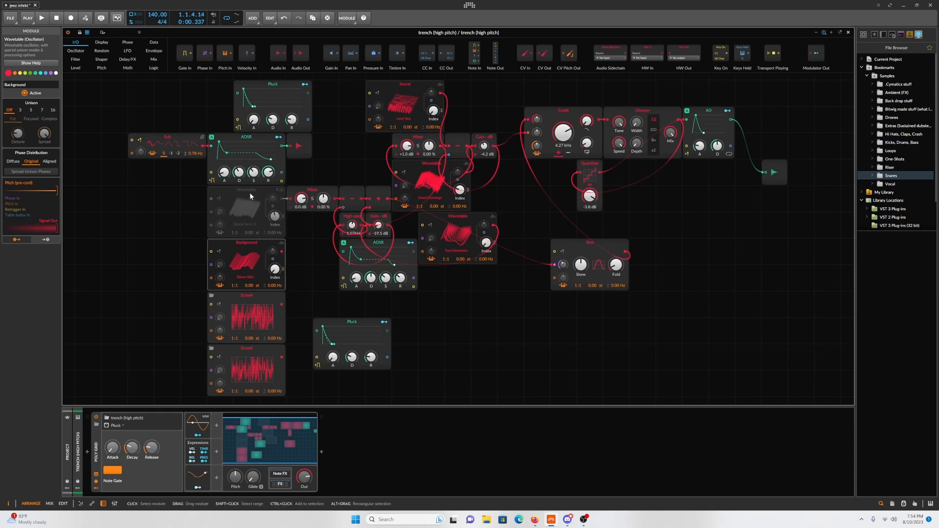
- Move the inactive Wavetable farther from the lower Mixer, reactivate it and audition the patch repeatedly
{"action": "left_click_drag", "start_coordinate": [249, 192], "coordinate": [204, 196]}
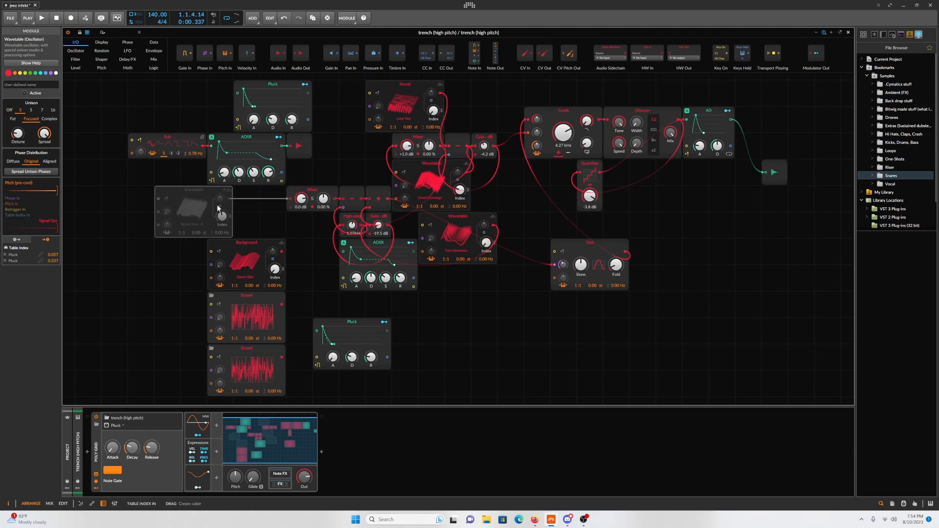
{"action": "right_click", "coordinate": [214, 202]}
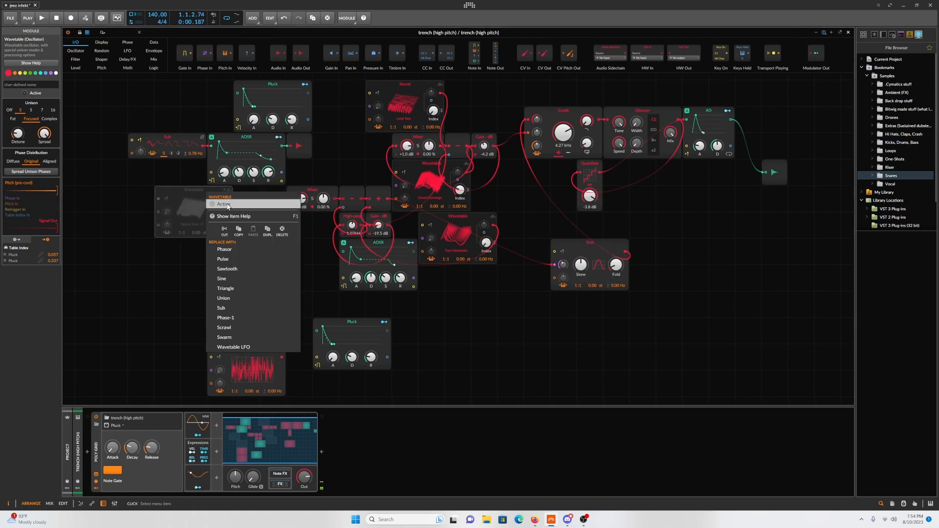
{"action": "left_click", "coordinate": [226, 204]}
{"action": "key", "text": "space"}
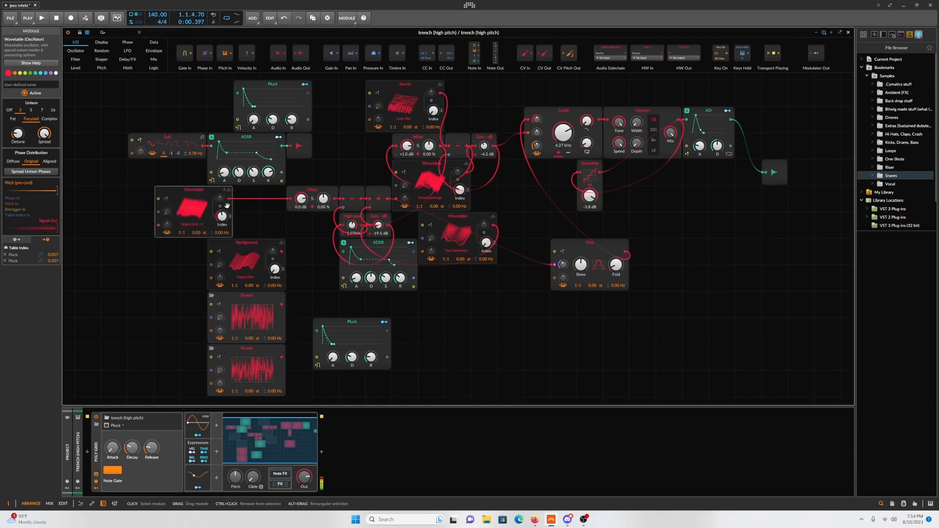
{"action": "key", "text": "space"}
{"action": "key", "text": "space"}
{"action": "key", "text": "space"}
{"action": "key", "text": "space"}
{"action": "key", "text": "space"}
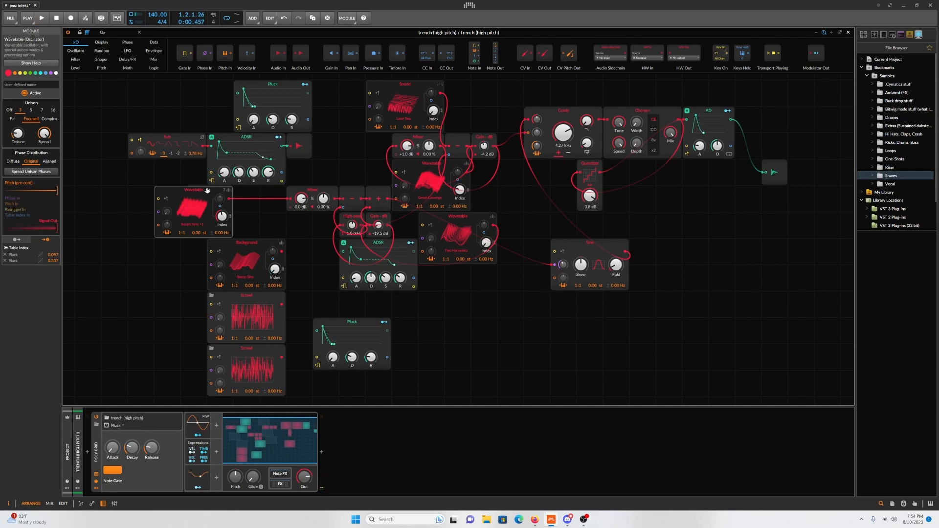
- Turn off unison on the Wavetable feeding the lower Mixer, auditioning the patch around the change
{"action": "mouse_move", "coordinate": [228, 194]}
{"action": "left_click", "coordinate": [179, 202]}
{"action": "key", "text": "space"}
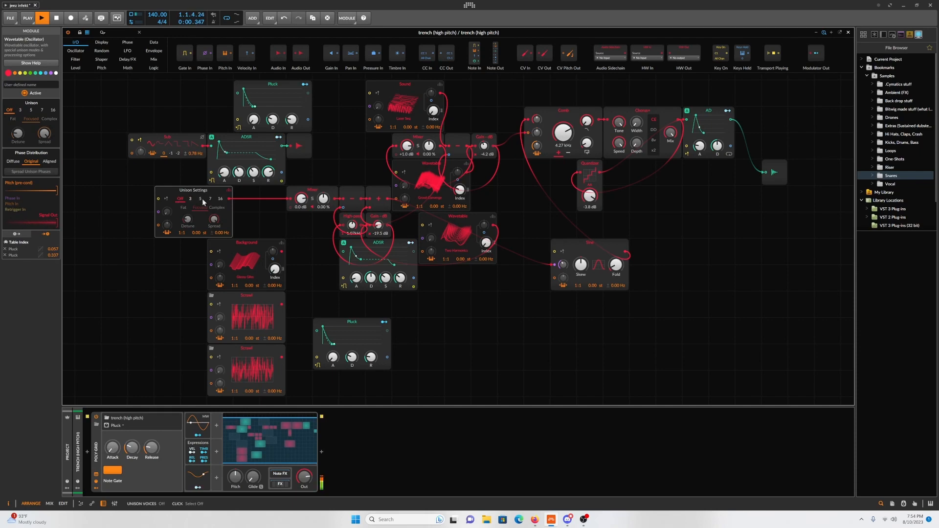
{"action": "key", "text": "space"}
{"action": "key", "text": "space"}
{"action": "left_click", "coordinate": [228, 191]}
{"action": "key", "text": "space"}
{"action": "key", "text": "space"}
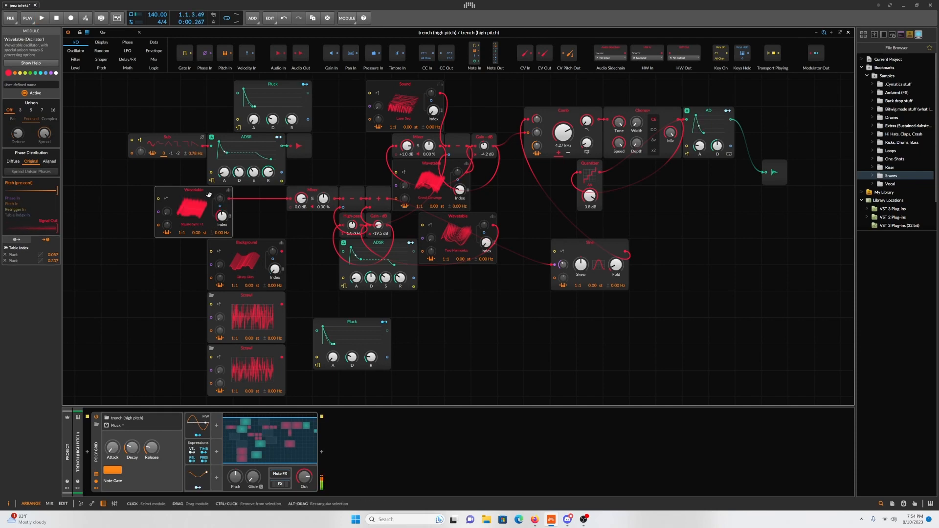
- Deactivate that Wavetable and connect the Background wavetable's output to the lower Mixer's input in its place, auditioning the result
{"action": "right_click", "coordinate": [198, 193]}
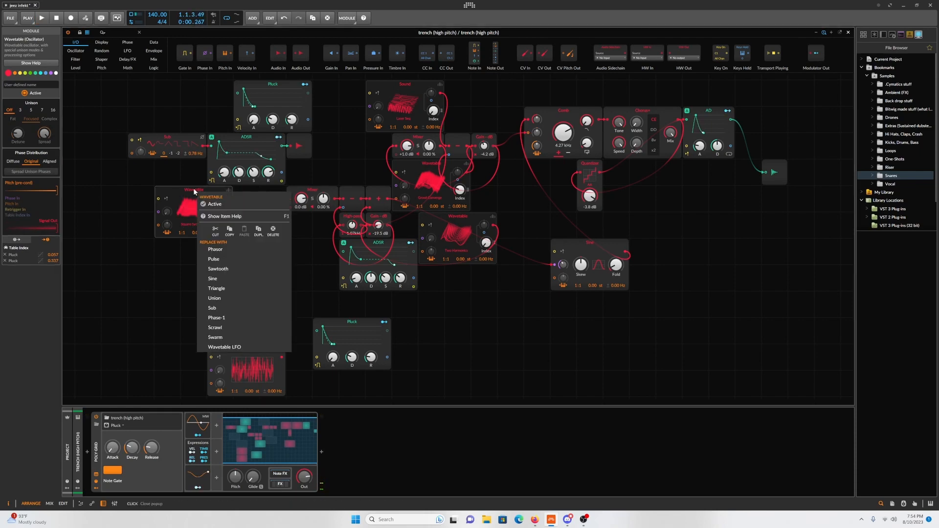
{"action": "left_click", "coordinate": [236, 205]}
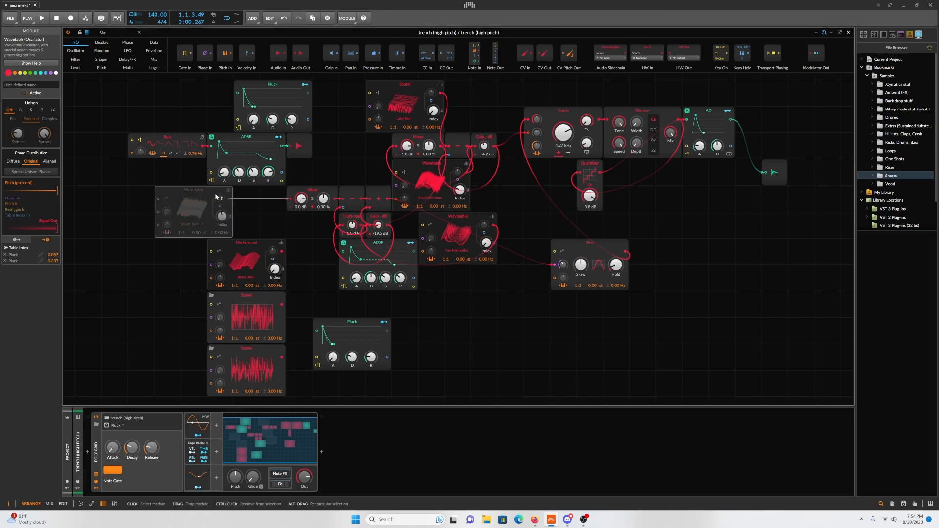
{"action": "left_click_drag", "start_coordinate": [282, 254], "coordinate": [284, 237]}
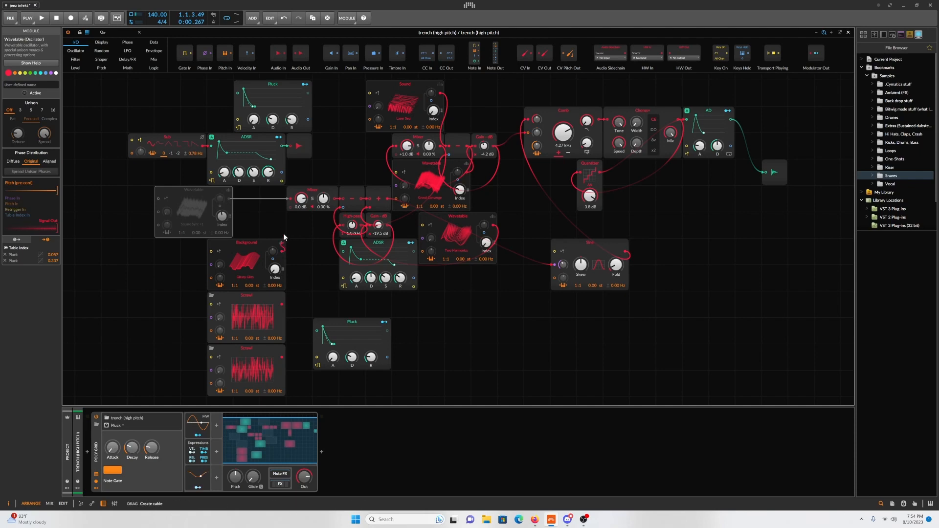
{"action": "left_click_drag", "start_coordinate": [278, 200], "coordinate": [289, 199]}
{"action": "key", "text": "space"}
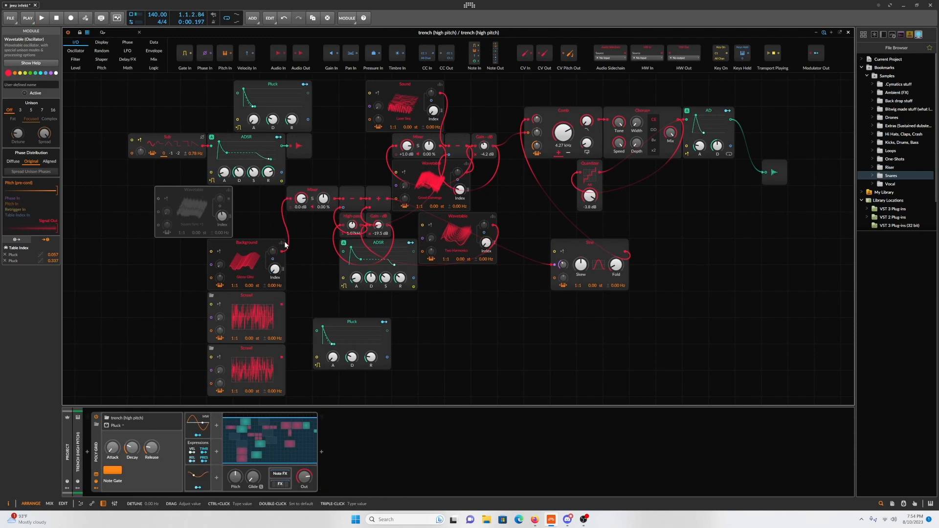
- Try reactivating the disconnected Wavetable and switch it back to inactive
{"action": "right_click", "coordinate": [194, 194]}
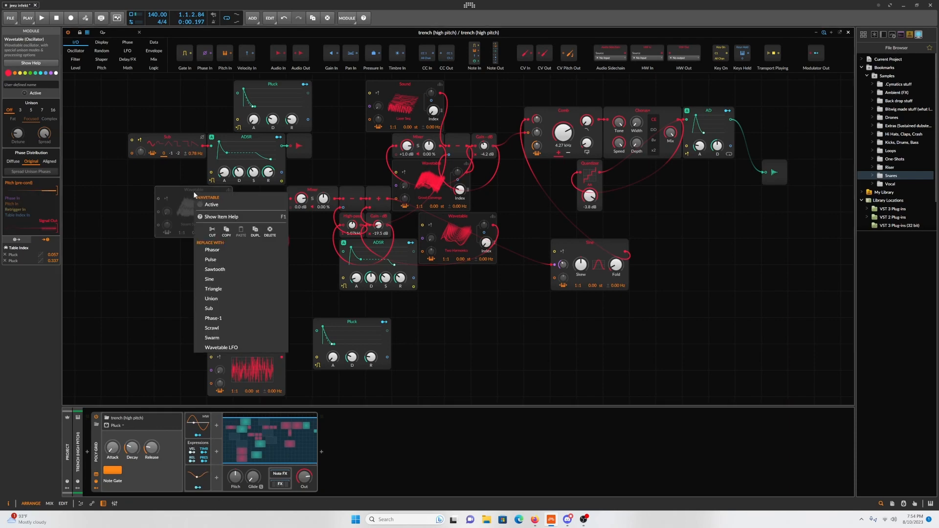
{"action": "left_click", "coordinate": [213, 205]}
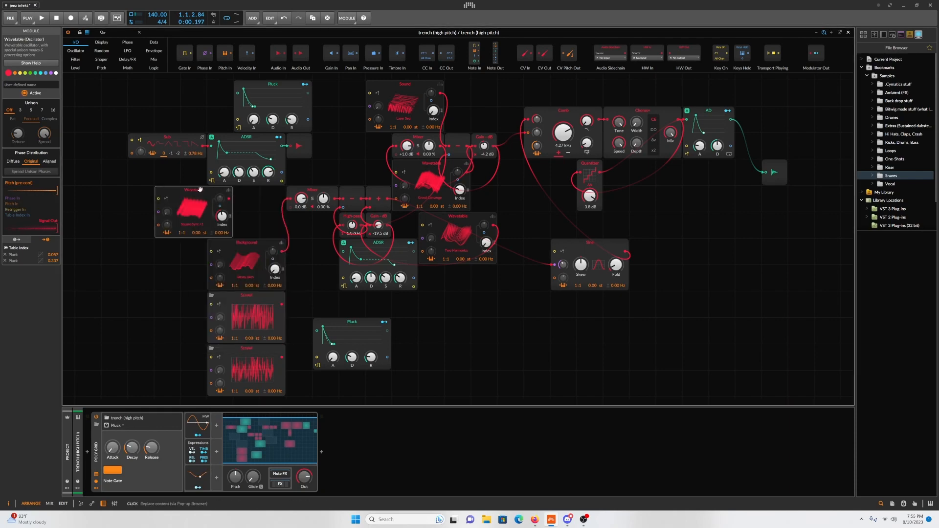
{"action": "right_click", "coordinate": [203, 190]}
{"action": "left_click", "coordinate": [220, 202]}
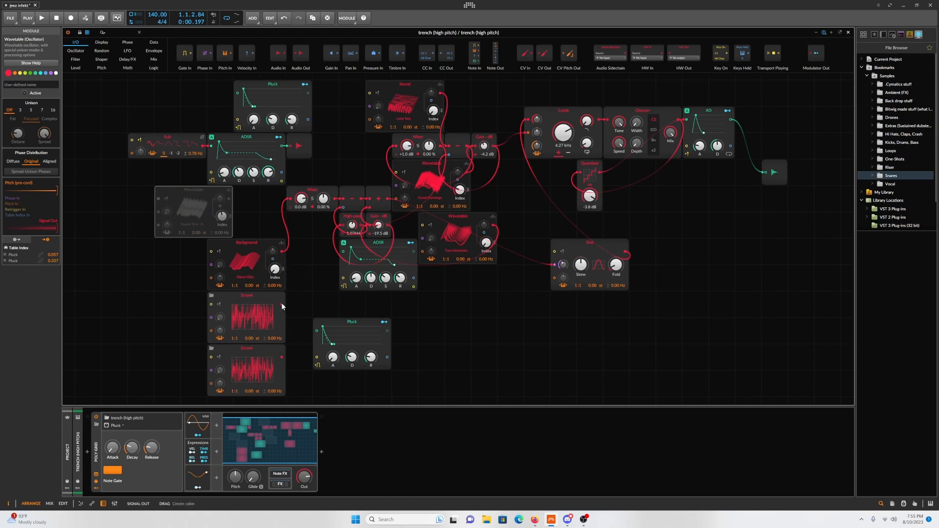
- Connect the upper Scrawl oscillator to the second channel of the Background mixer and name it "White Noise (brighter sound)"
{"action": "left_click_drag", "start_coordinate": [282, 304], "coordinate": [293, 209]}
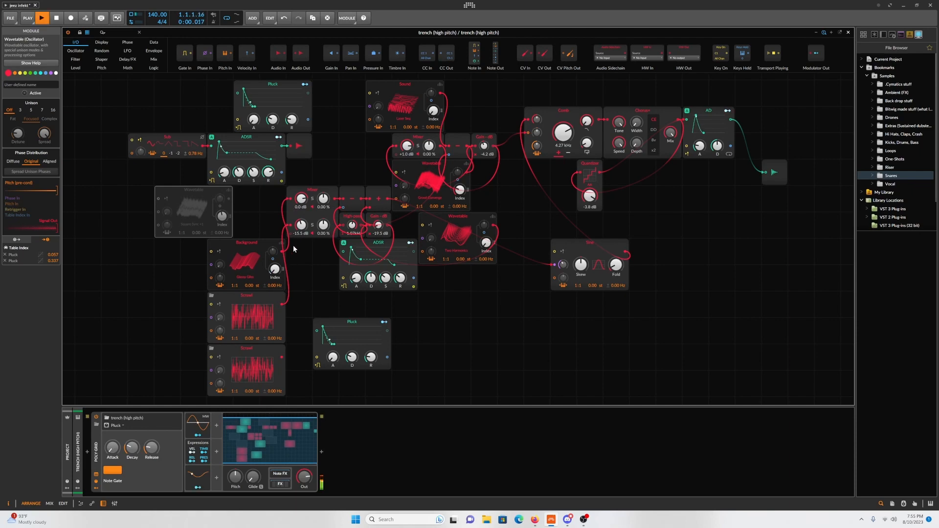
{"action": "right_click", "coordinate": [247, 301]}
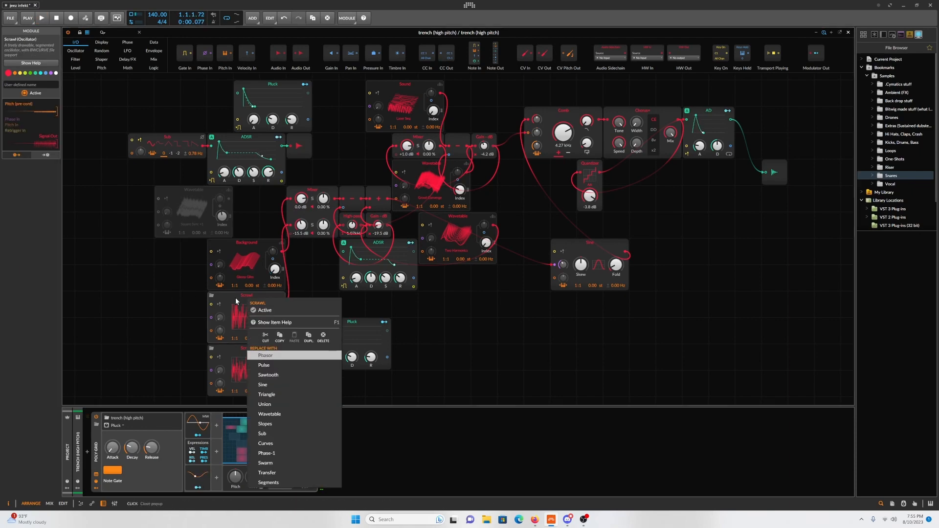
{"action": "left_click", "coordinate": [72, 206]}
{"action": "left_click", "coordinate": [37, 85]}
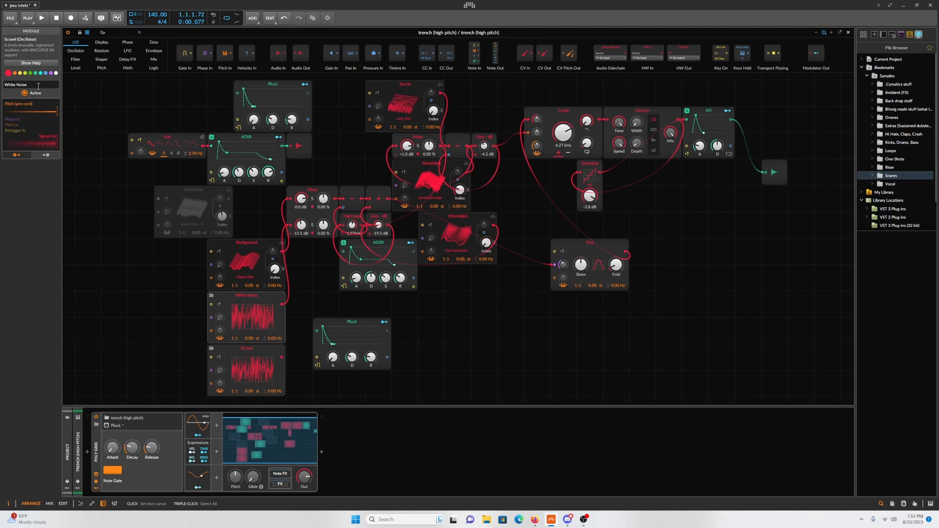
{"action": "type", "text": "White Noise (brighter sound"}
{"action": "left_click", "coordinate": [147, 283]}
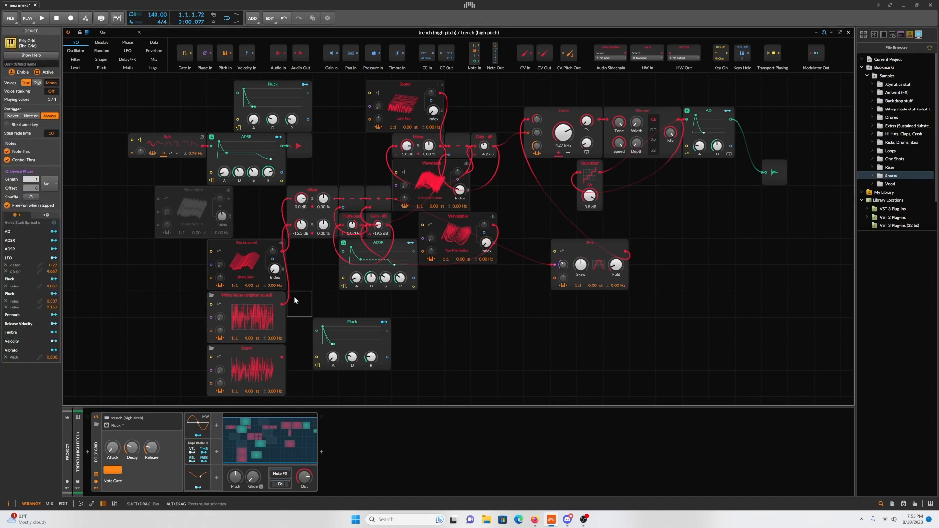
- Colour the White Noise oscillator white and the Background wavetable oscillator purple
{"action": "left_click", "coordinate": [254, 301]}
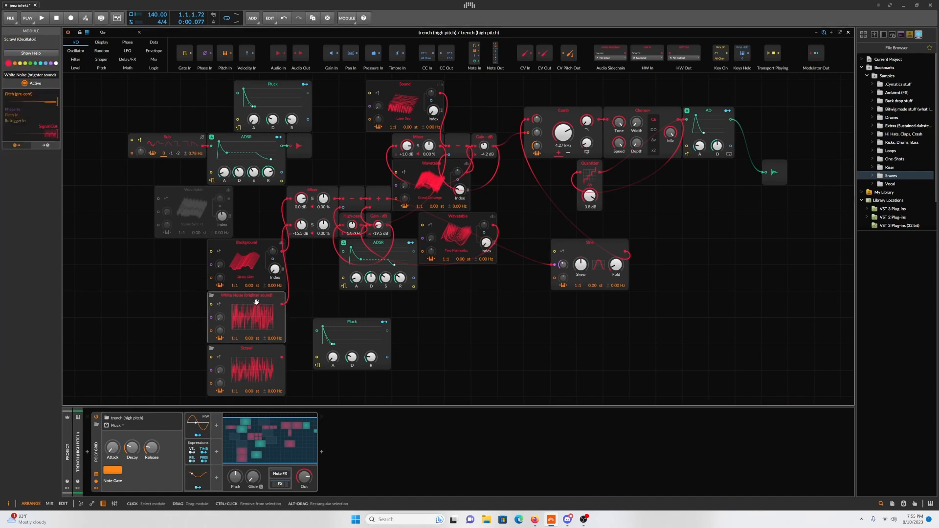
{"action": "left_click", "coordinate": [55, 63]}
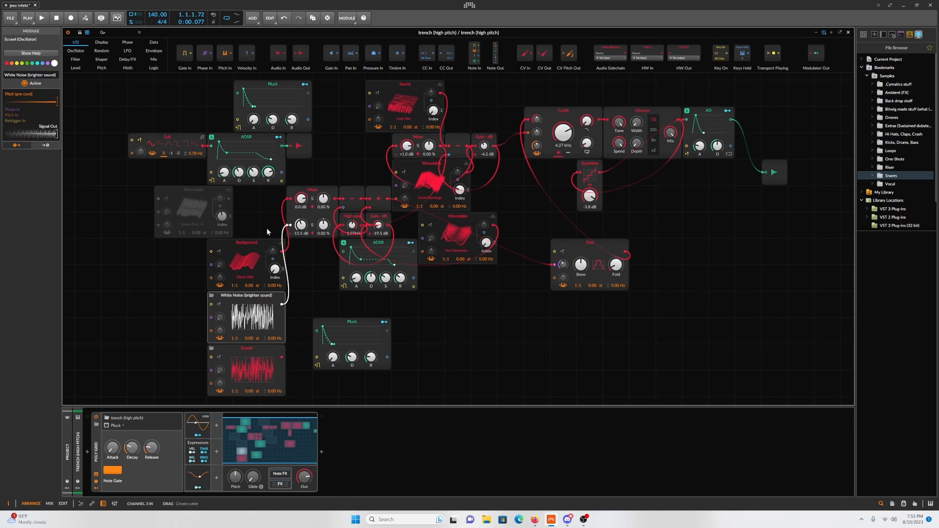
{"action": "left_click", "coordinate": [248, 250]}
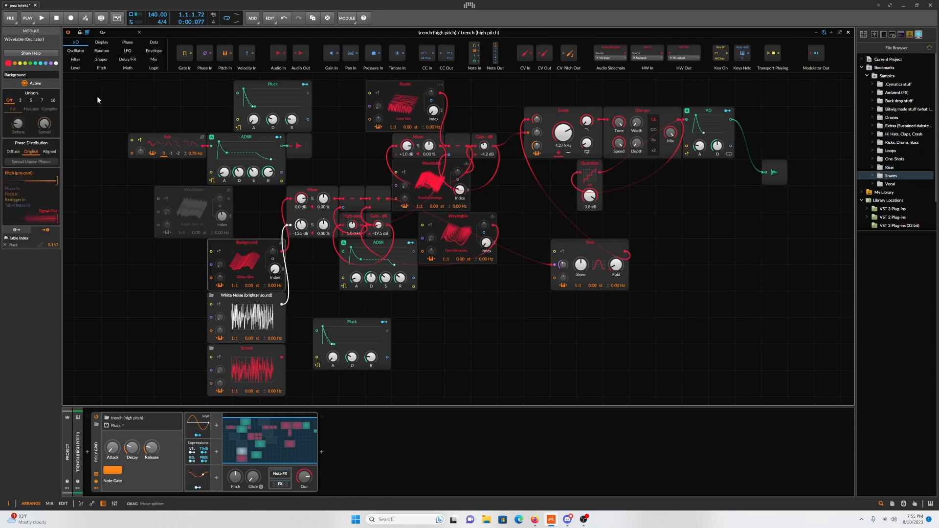
{"action": "left_click", "coordinate": [49, 63]}
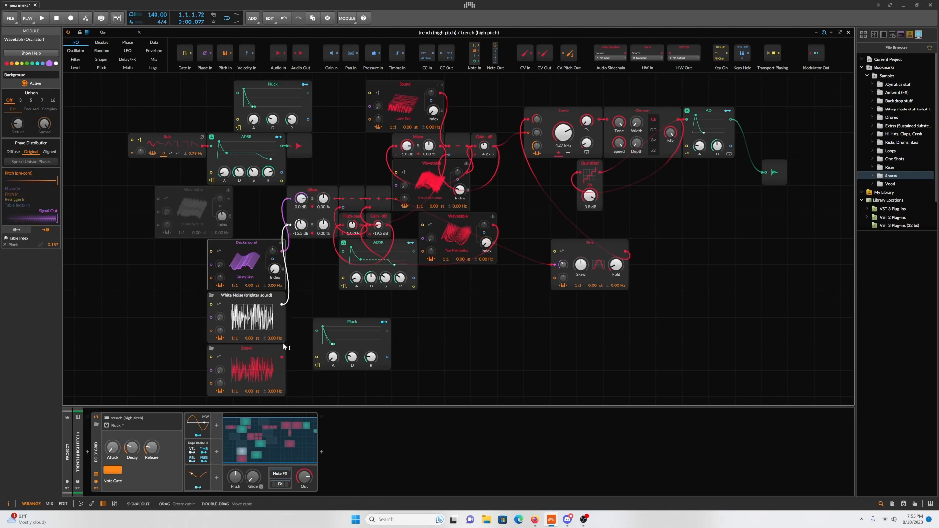
- Remove the unused Scrawl oscillator below the White Noise module and audition the patch
{"action": "left_click_drag", "start_coordinate": [296, 252], "coordinate": [288, 225]}
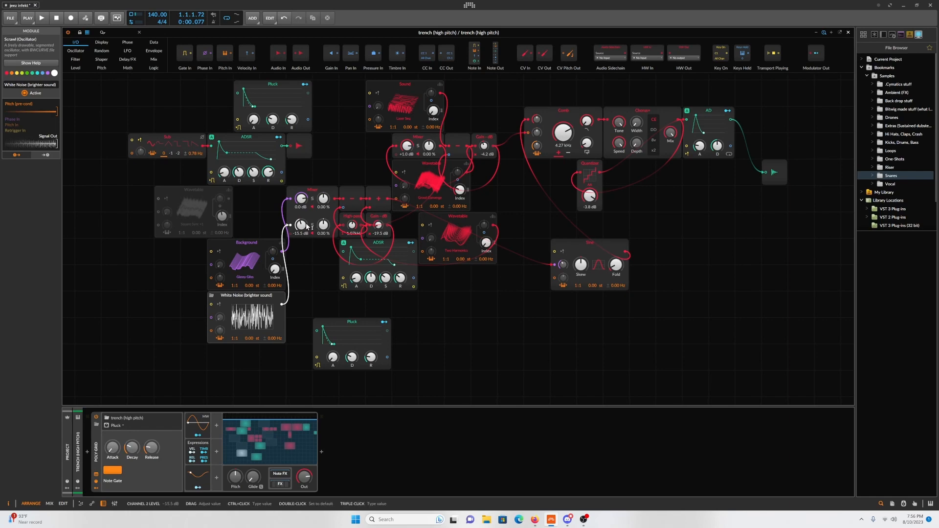
{"action": "key", "text": "space"}
{"action": "key", "text": "space"}
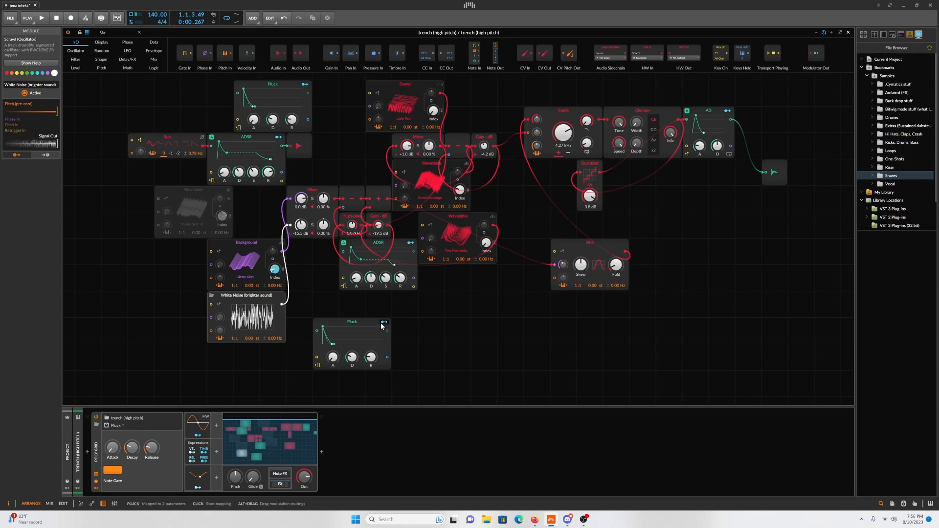
- Play the patch and raise the high-pass filter's cutoff to about 1.40 kHz
{"action": "key", "text": "space"}
{"action": "key", "text": "space"}
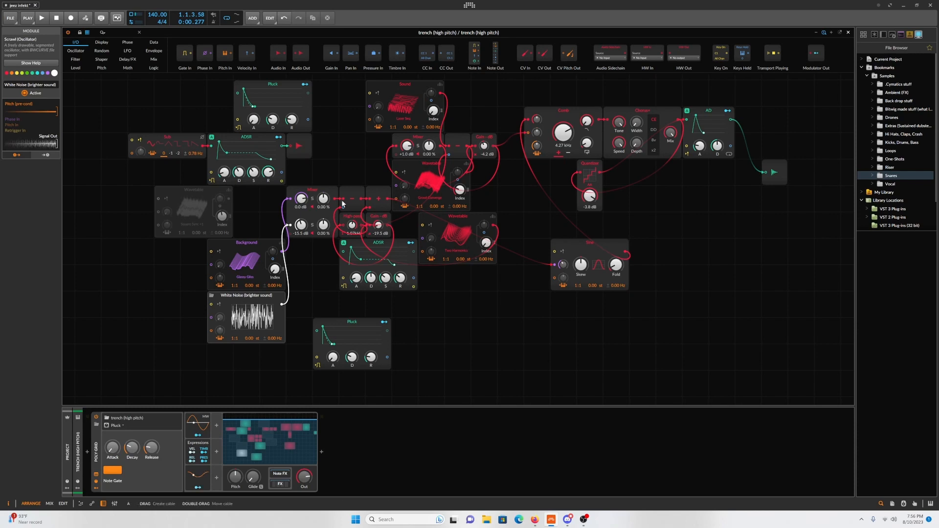
{"action": "key", "text": "space"}
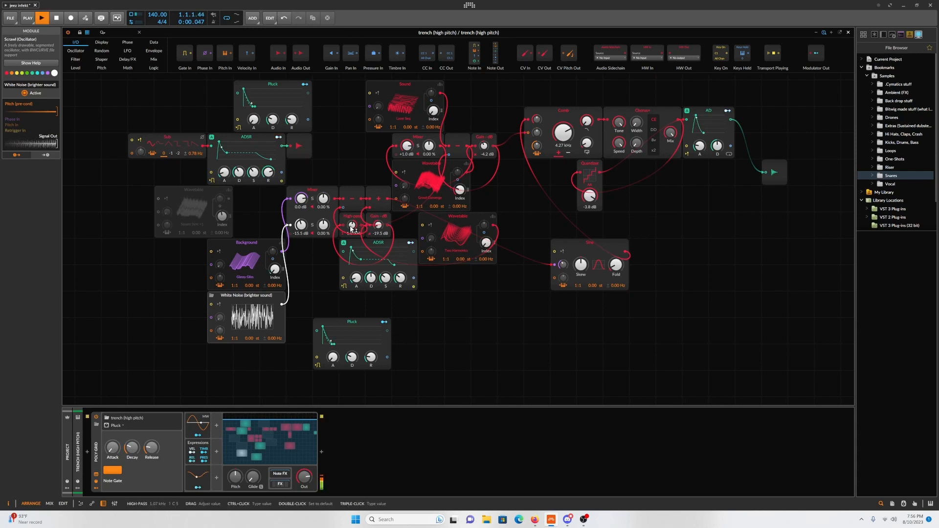
{"action": "mouse_move", "coordinate": [352, 226]}
{"action": "left_mouse_down"}
{"action": "mouse_move", "coordinate": [351, 195]}
{"action": "mouse_move", "coordinate": [351, 216]}
{"action": "left_mouse_up"}
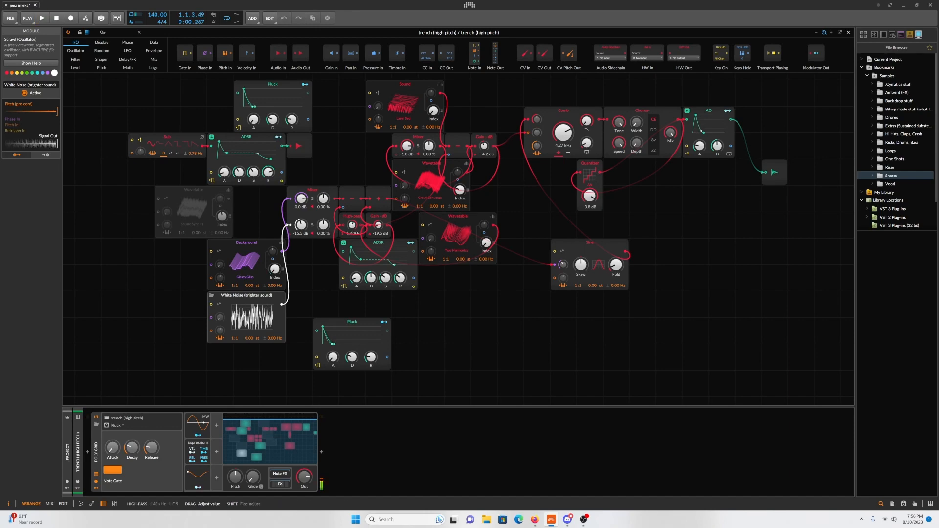
- Replace the high-pass filter with a Low-pass filter and raise its cutoff to about 3.26 kHz during playback
{"action": "right_click", "coordinate": [351, 217]}
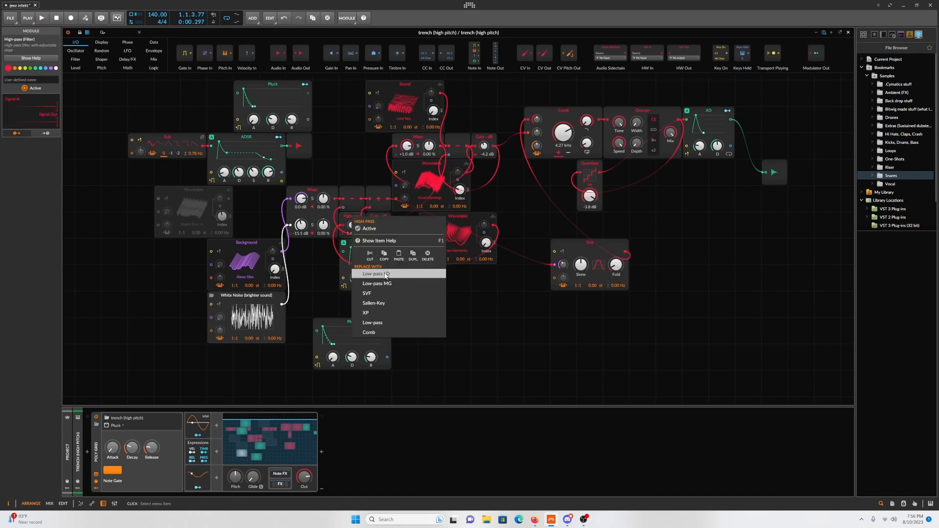
{"action": "left_click", "coordinate": [550, 373]}
{"action": "right_click", "coordinate": [341, 242]}
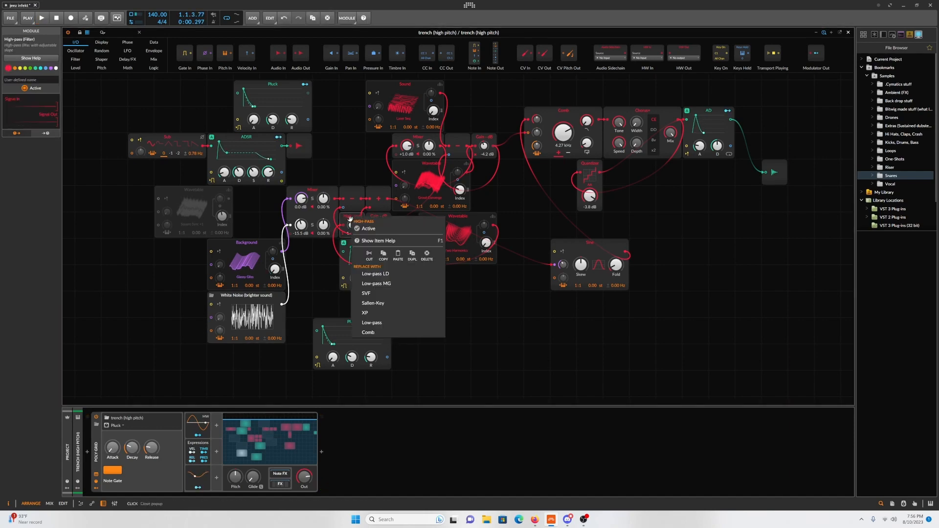
{"action": "left_click", "coordinate": [367, 317]}
{"action": "key", "text": "space"}
{"action": "mouse_move", "coordinate": [357, 232]}
{"action": "left_mouse_down"}
{"action": "mouse_move", "coordinate": [356, 254]}
{"action": "mouse_move", "coordinate": [357, 225]}
{"action": "left_mouse_up"}
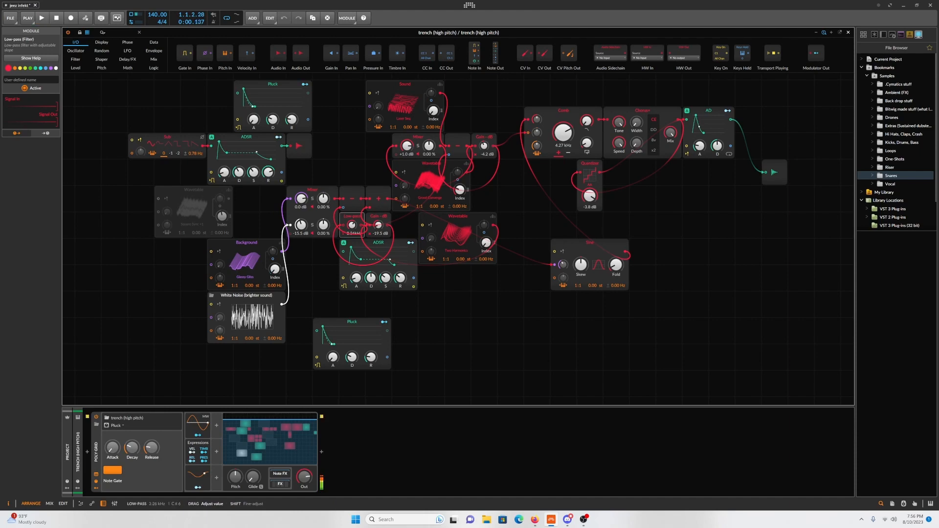
- Replace the low-pass filter with a High-pass filter and raise the neighbouring gain module to about -13.4 dB
{"action": "right_click", "coordinate": [348, 216]}
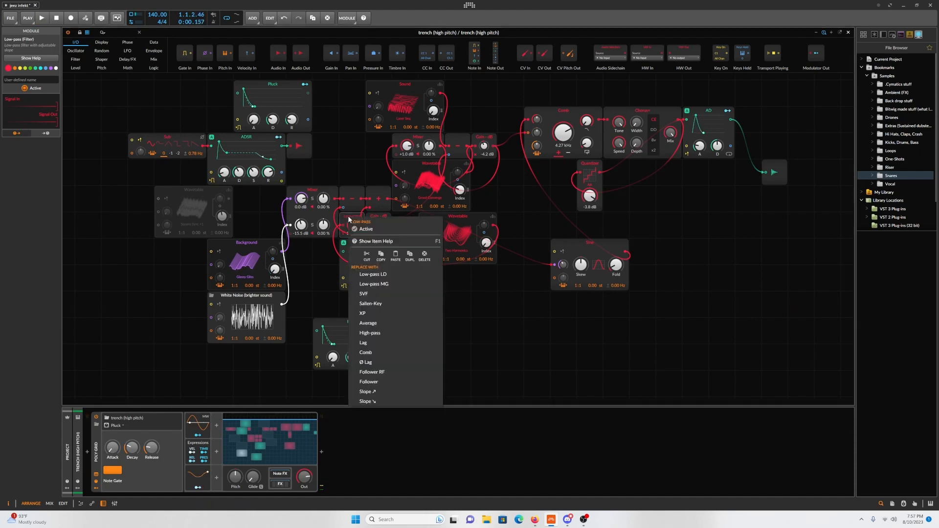
{"action": "left_click", "coordinate": [391, 333]}
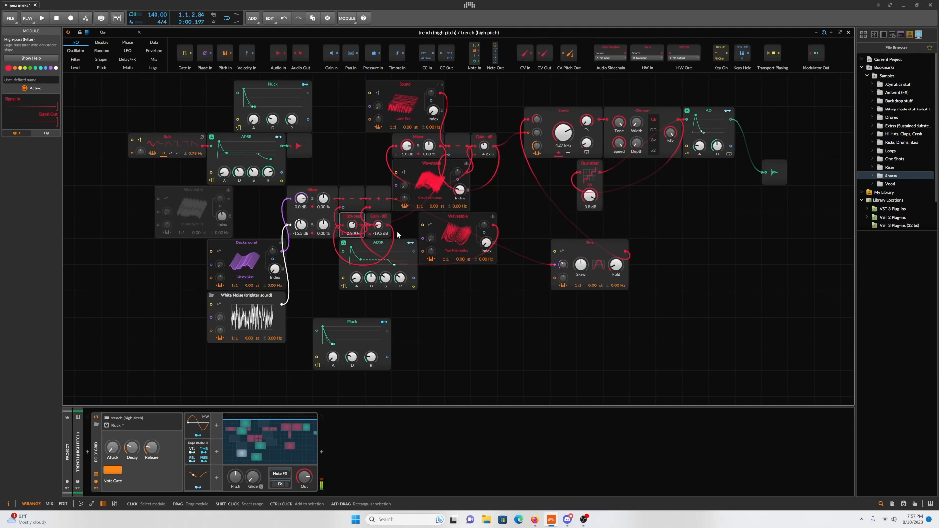
{"action": "left_click_drag", "start_coordinate": [380, 227], "coordinate": [380, 215]}
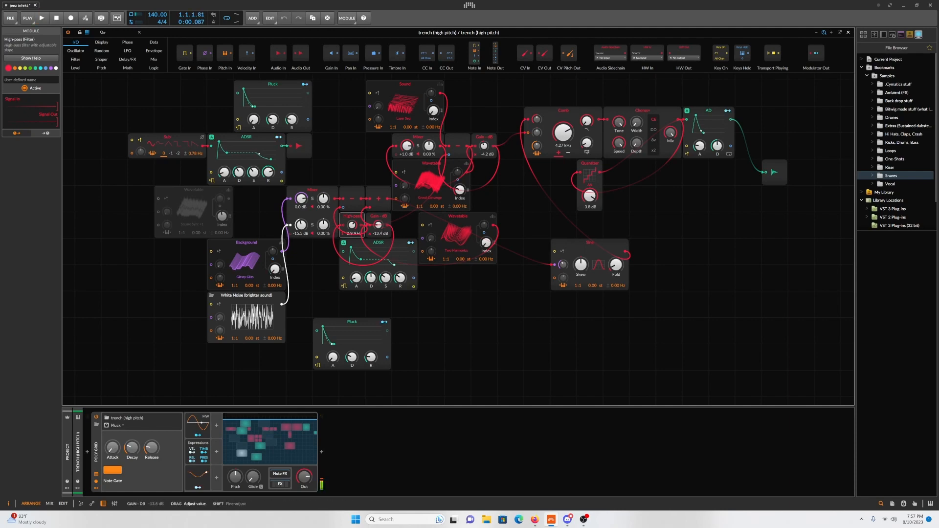
- Swap the high-pass filter for a Low-pass filter, lower its cutoff and audition the sound repeatedly
{"action": "right_click", "coordinate": [346, 217]}
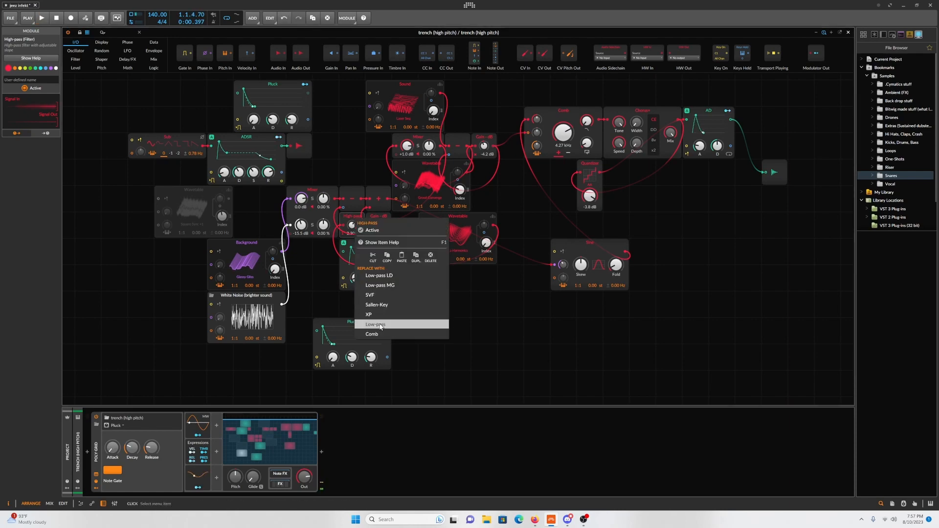
{"action": "left_click", "coordinate": [382, 325]}
{"action": "key", "text": "space"}
{"action": "key", "text": "space"}
{"action": "mouse_move", "coordinate": [353, 225]}
{"action": "left_mouse_down"}
{"action": "mouse_move", "coordinate": [353, 259]}
{"action": "mouse_move", "coordinate": [353, 244]}
{"action": "left_mouse_up"}
{"action": "key", "text": "space"}
{"action": "key", "text": "space"}
{"action": "key", "text": "space"}
{"action": "key", "text": "space"}
{"action": "key", "text": "space"}
{"action": "key", "text": "space"}
{"action": "key", "text": "space"}
{"action": "key", "text": "space"}
- Change the low-pass filter back to High-pass and play the patch to hear the difference
{"action": "right_click", "coordinate": [353, 223]}
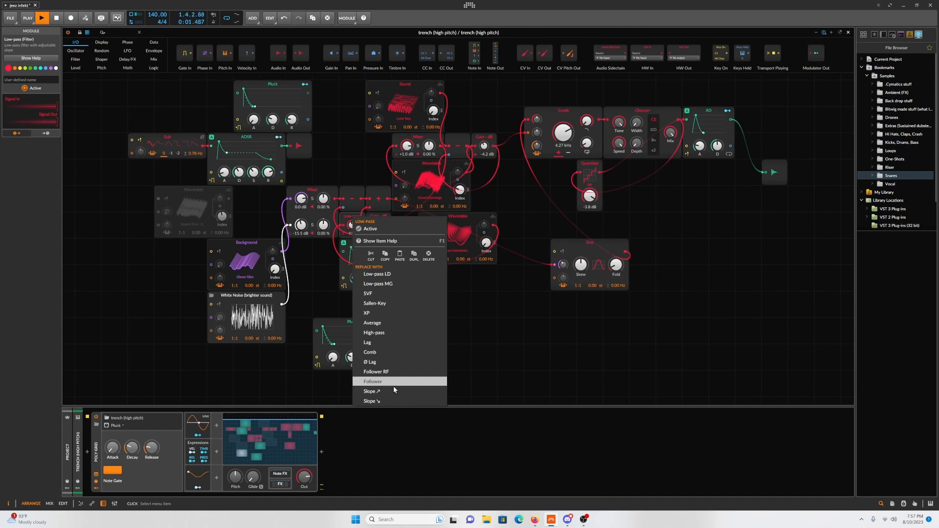
{"action": "left_click", "coordinate": [395, 333]}
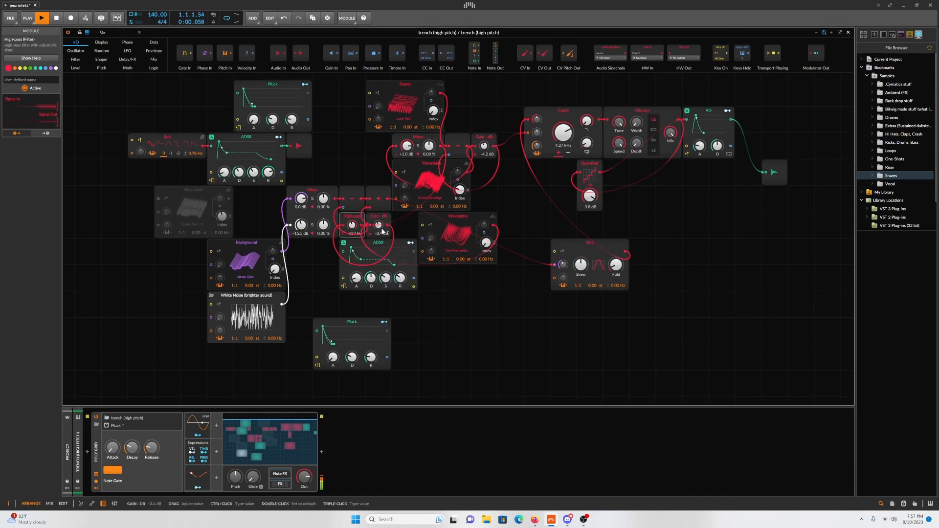
{"action": "key", "text": "space"}
{"action": "key", "text": "space"}
{"action": "key", "text": "space"}
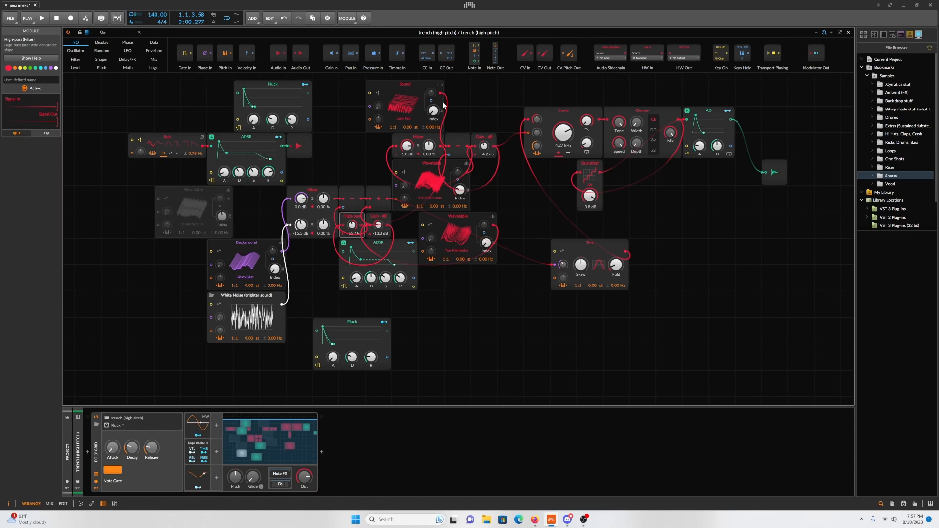
- Map the lower Pluck envelope to the Growl Converge wavetable's index at about 0.40 and the Two Harmonics wavetable's index at about 0.22
{"action": "left_click", "coordinate": [409, 93]}
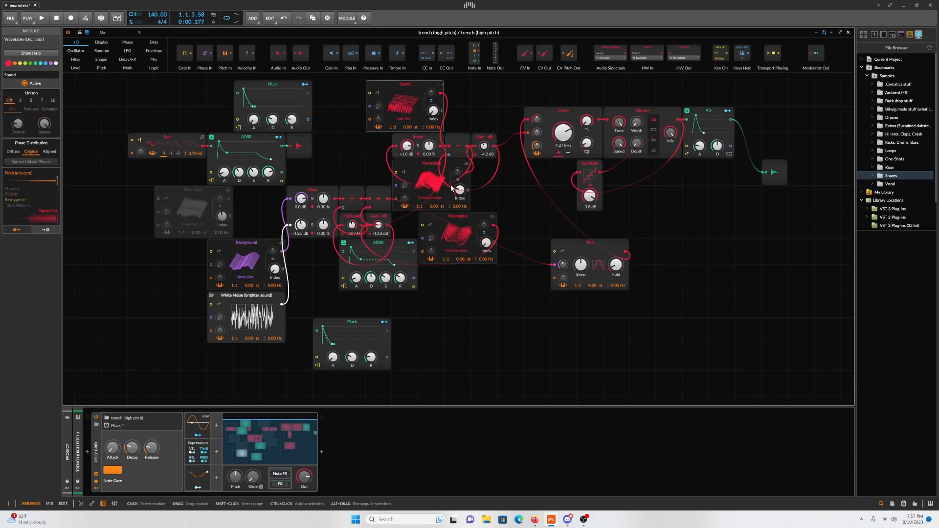
{"action": "left_click", "coordinate": [431, 170]}
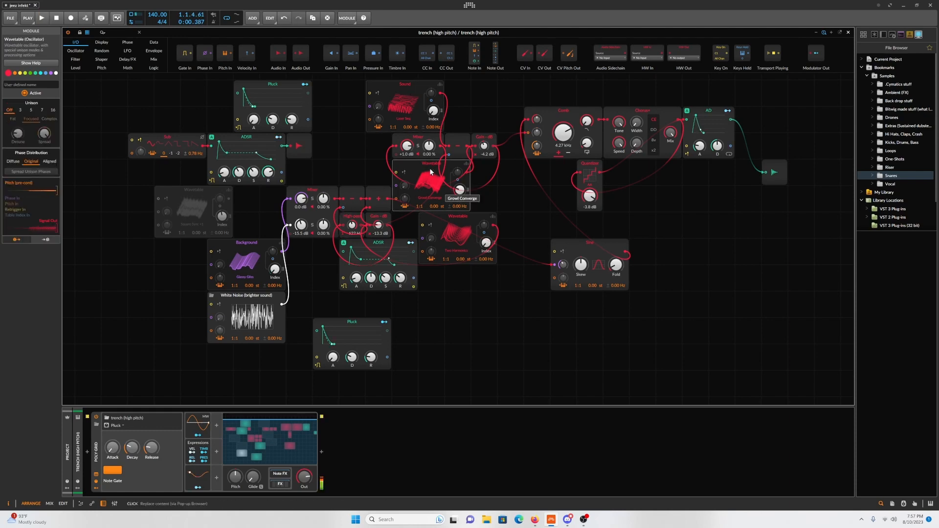
{"action": "left_click", "coordinate": [385, 323]}
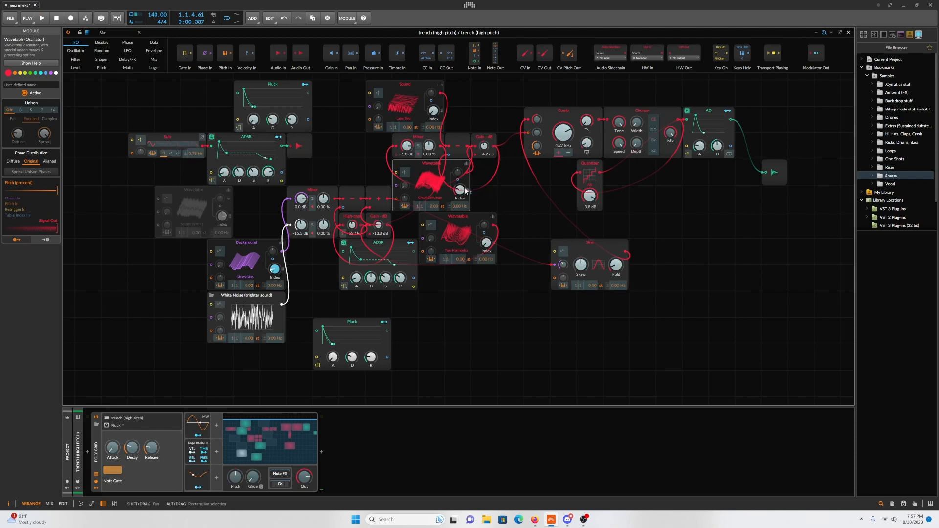
{"action": "left_click_drag", "start_coordinate": [460, 190], "coordinate": [460, 182]}
{"action": "left_click", "coordinate": [385, 323]}
{"action": "left_click_drag", "start_coordinate": [487, 244], "coordinate": [487, 238]}
- Audition the Pluck modulation of the wavetable indexes by playing the patch repeatedly
{"action": "key", "text": "space"}
{"action": "key", "text": "space"}
{"action": "key", "text": "space"}
{"action": "key", "text": "space"}
{"action": "key", "text": "space"}
{"action": "key", "text": "space"}
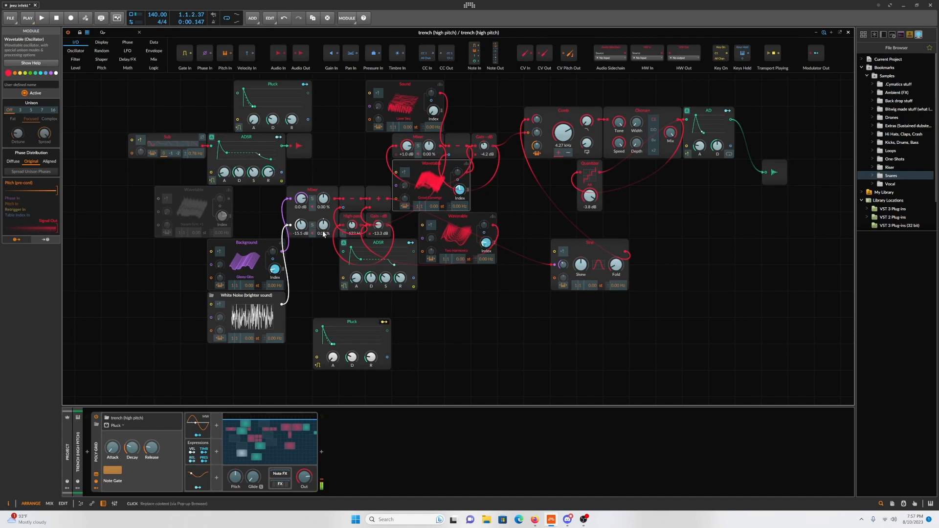
{"action": "key", "text": "space"}
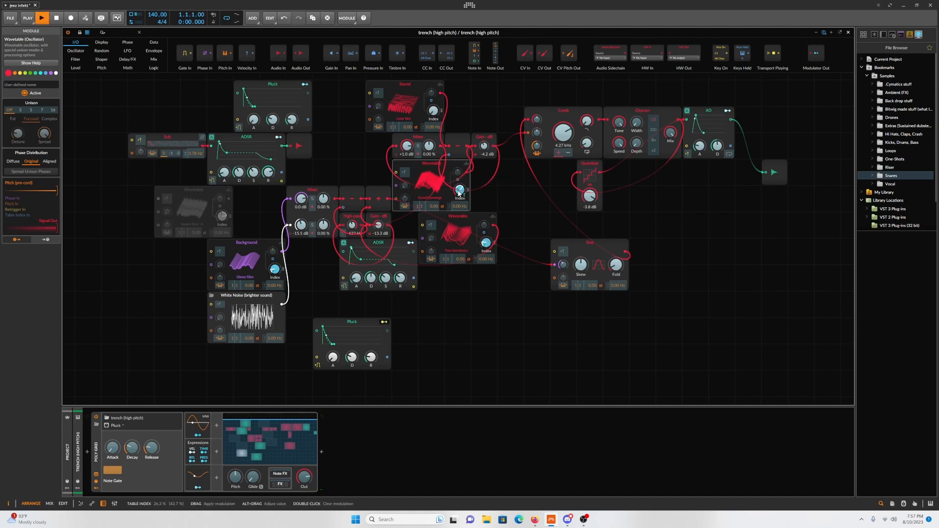
{"action": "key", "text": "space"}
{"action": "key", "text": "space"}
{"action": "key", "text": "space"}
{"action": "key", "text": "space"}
{"action": "key", "text": "space"}
{"action": "key", "text": "space"}
{"action": "key", "text": "space"}
{"action": "key", "text": "space"}
{"action": "key", "text": "space"}
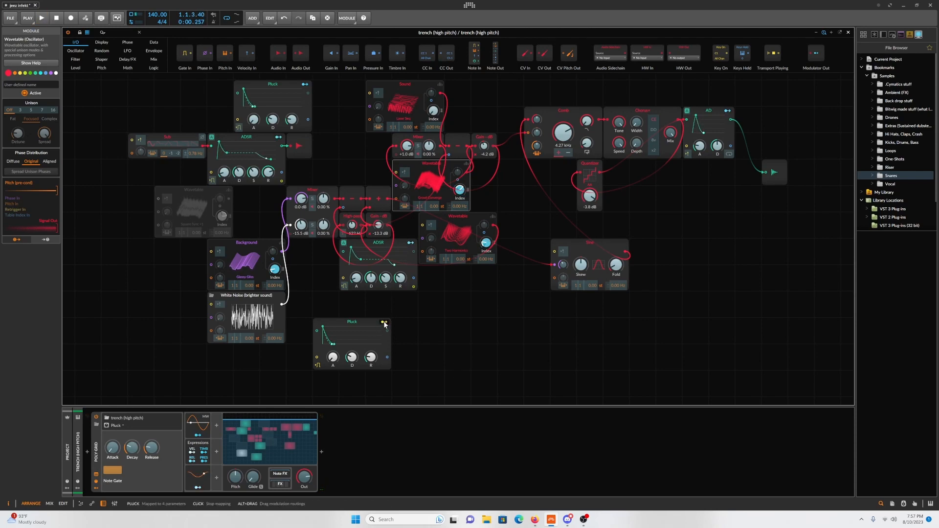
{"action": "key", "text": "space"}
{"action": "key", "text": "space"}
{"action": "key", "text": "space"}
{"action": "key", "text": "space"}
{"action": "key", "text": "space"}
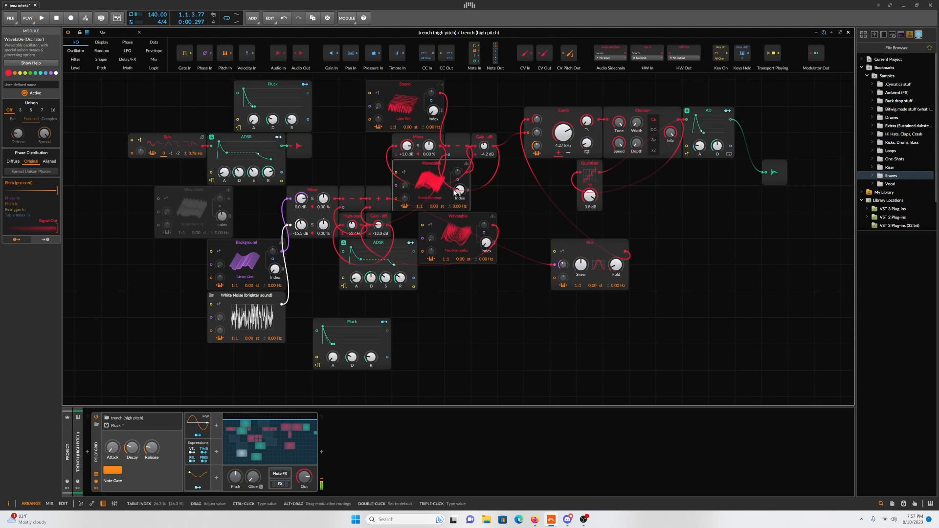
- Set the lower Pluck envelope's modulation of the Growl Converge wavetable index to 1.000 and audition it
{"action": "left_click", "coordinate": [370, 357]}
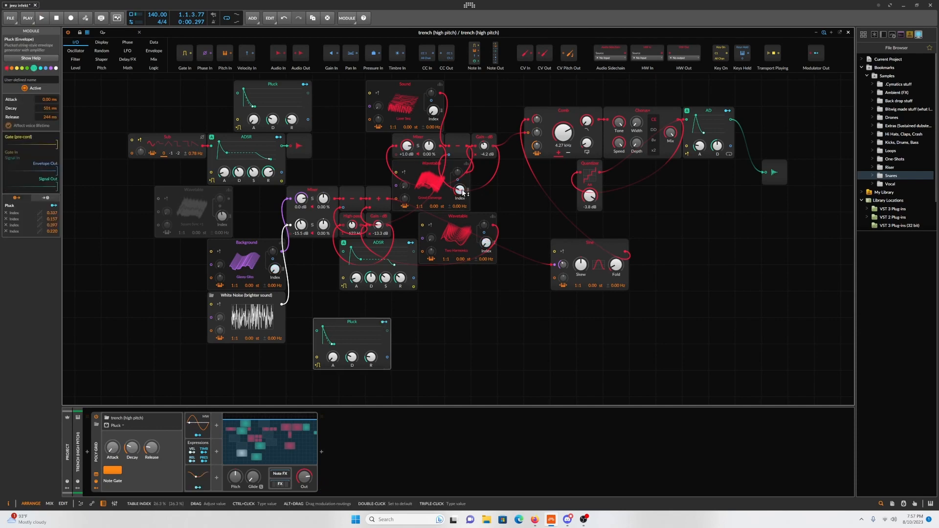
{"action": "left_click", "coordinate": [384, 322]}
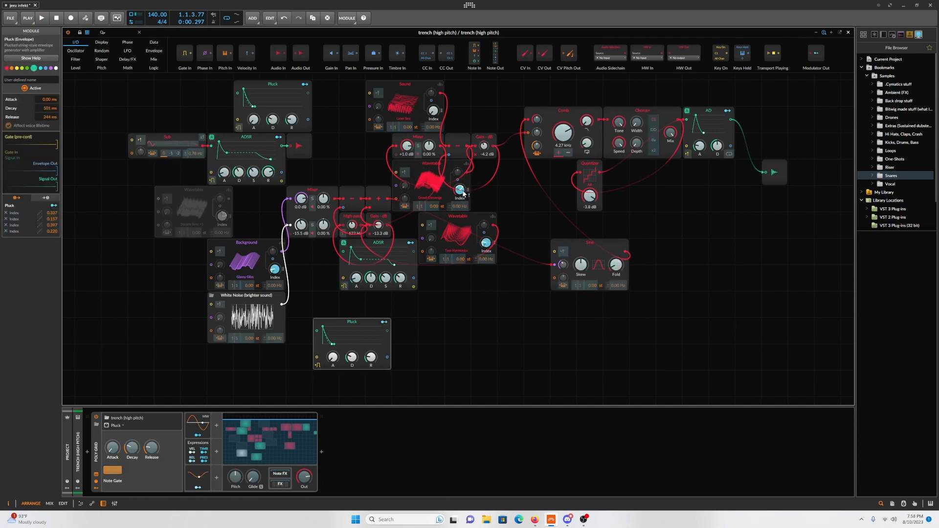
{"action": "left_click_drag", "start_coordinate": [463, 194], "coordinate": [459, 190]}
{"action": "key", "text": "space"}
{"action": "key", "text": "space"}
{"action": "key", "text": "space"}
{"action": "key", "text": "space"}
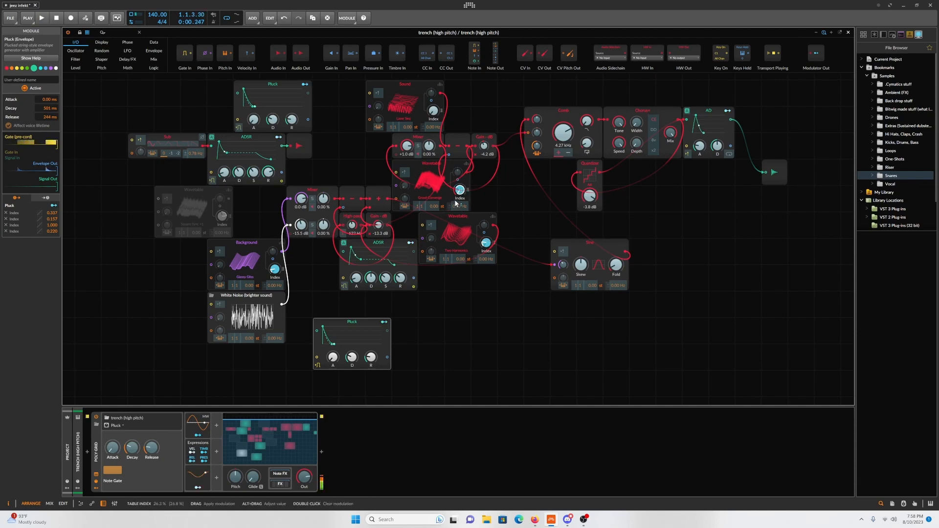
- Invert the Pluck modulation of the Growl Converge wavetable index to about -0.53 and audition it
{"action": "left_click_drag", "start_coordinate": [461, 190], "coordinate": [461, 264]}
{"action": "key", "text": "space"}
{"action": "key", "text": "space"}
{"action": "key", "text": "space"}
{"action": "key", "text": "space"}
{"action": "key", "text": "space"}
{"action": "key", "text": "space"}
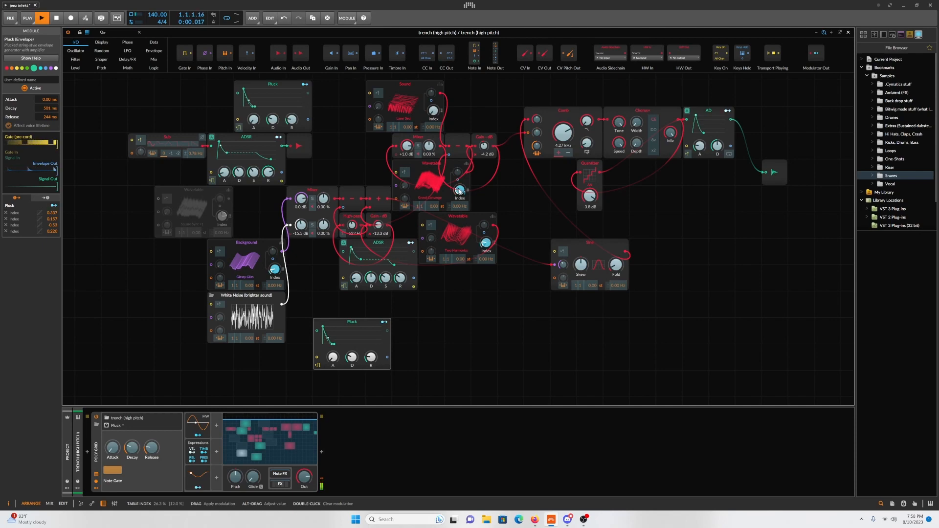
- Set the Pluck modulation of the Growl Converge wavetable index to about -0.80 while playing the patch
{"action": "left_click_drag", "start_coordinate": [460, 191], "coordinate": [459, 196]}
{"action": "key", "text": "space"}
{"action": "key", "text": "space"}
{"action": "key", "text": "space"}
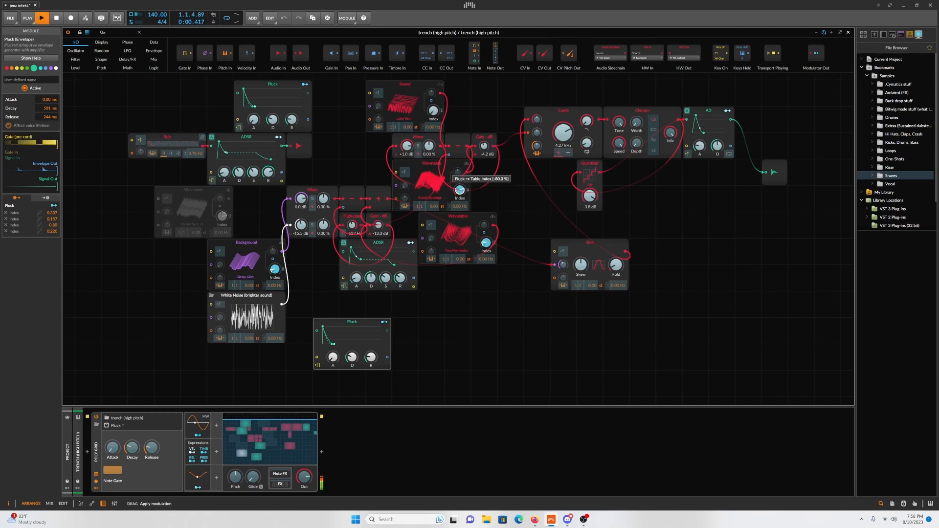
- Set the lower Pluck envelope's modulation of the Growl Converge wavetable index to -0.84 and audition it
{"action": "key", "text": "space"}
{"action": "key", "text": "space"}
{"action": "key", "text": "space"}
{"action": "key", "text": "space"}
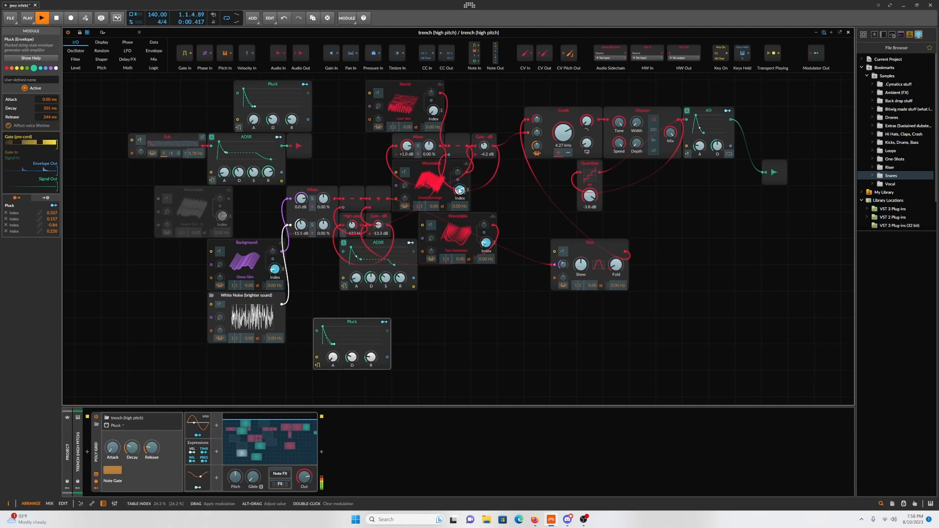
{"action": "key", "text": "space"}
{"action": "key", "text": "space"}
{"action": "key", "text": "space"}
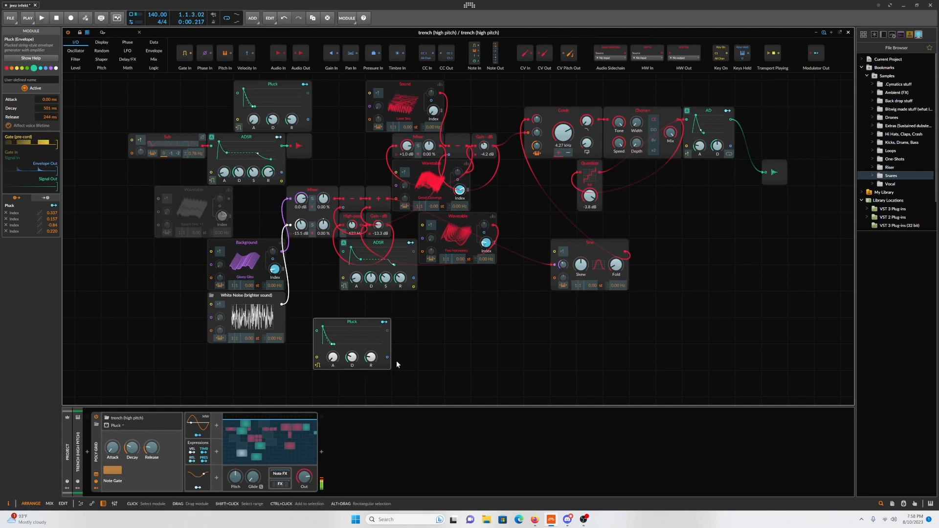
- Set the lower Pluck envelope's modulation of the Two Harmonics wavetable index to 0.270 while playing the patch
{"action": "left_click_drag", "start_coordinate": [488, 244], "coordinate": [487, 230]}
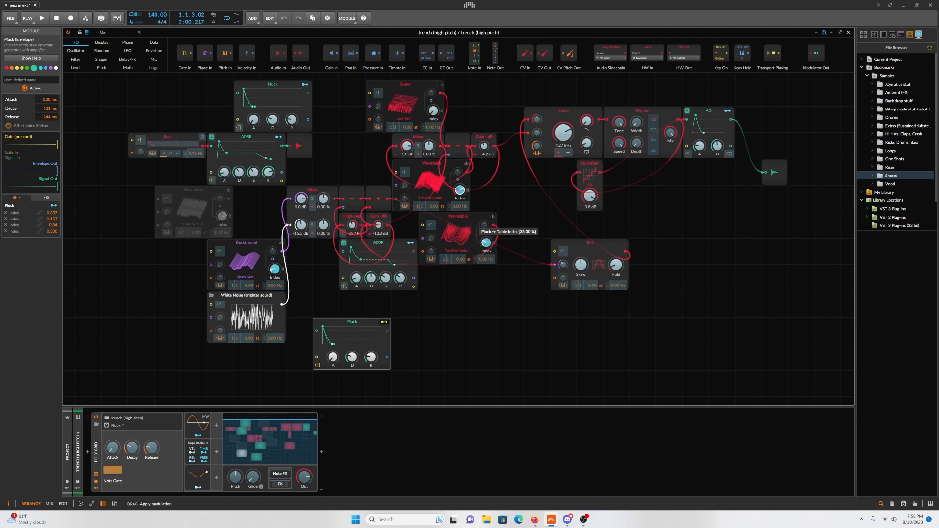
{"action": "key", "text": "space"}
{"action": "key", "text": "space"}
{"action": "key", "text": "space"}
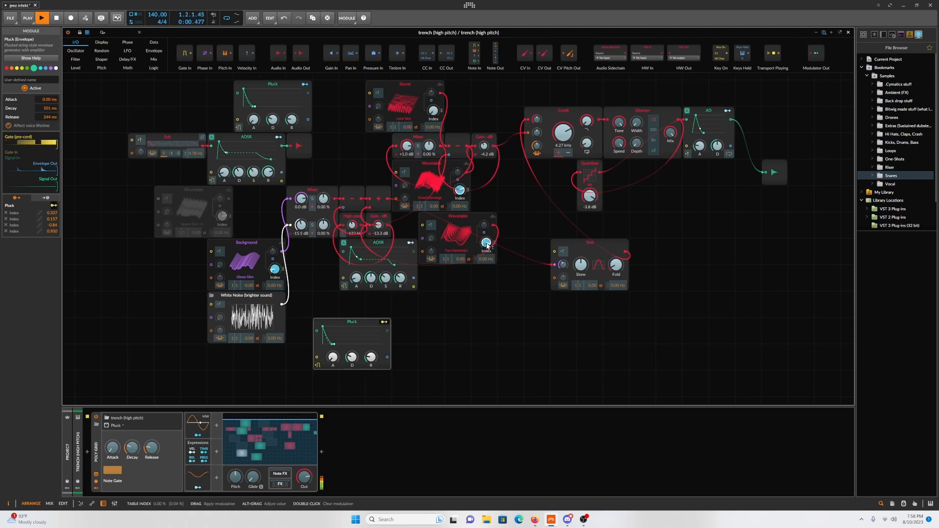
{"action": "key", "text": "space"}
{"action": "key", "text": "space"}
{"action": "left_click_drag", "start_coordinate": [487, 246], "coordinate": [487, 260]}
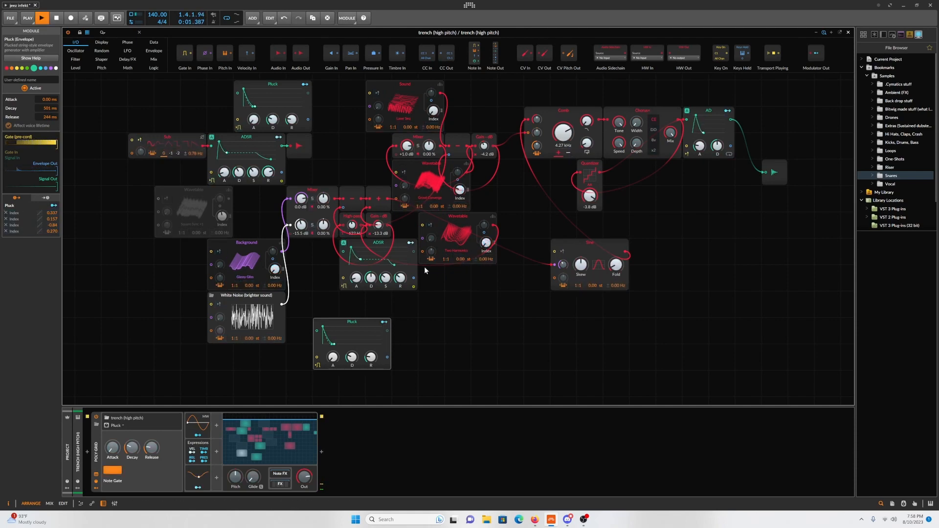
- Name the Growl Converge wavetable module Extra and the Two Harmonics wavetable module Extra 2
{"action": "left_click", "coordinate": [430, 163]}
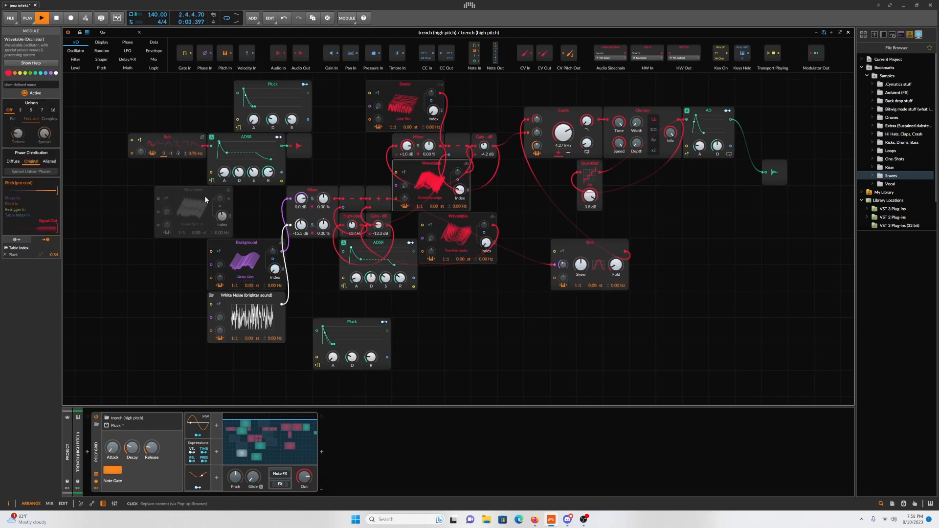
{"action": "key", "text": "space"}
{"action": "left_click", "coordinate": [32, 85]}
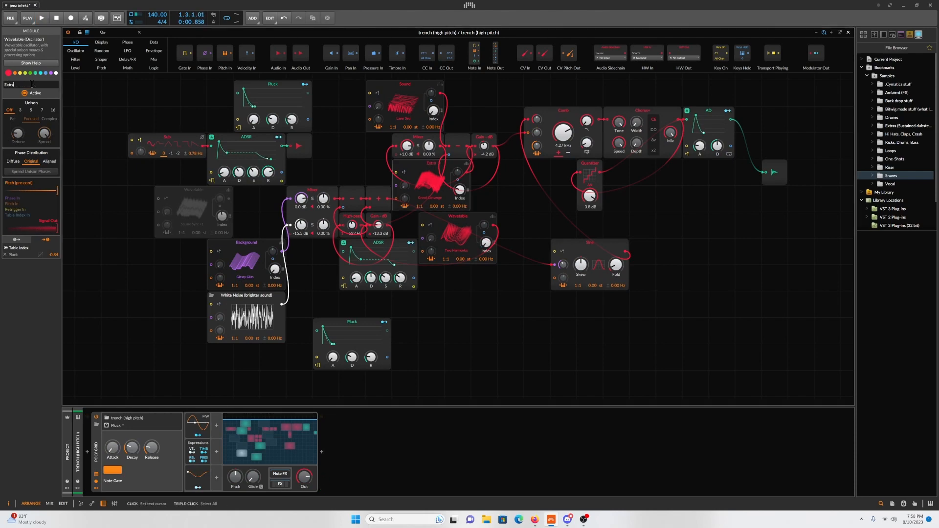
{"action": "right_click", "coordinate": [455, 217]}
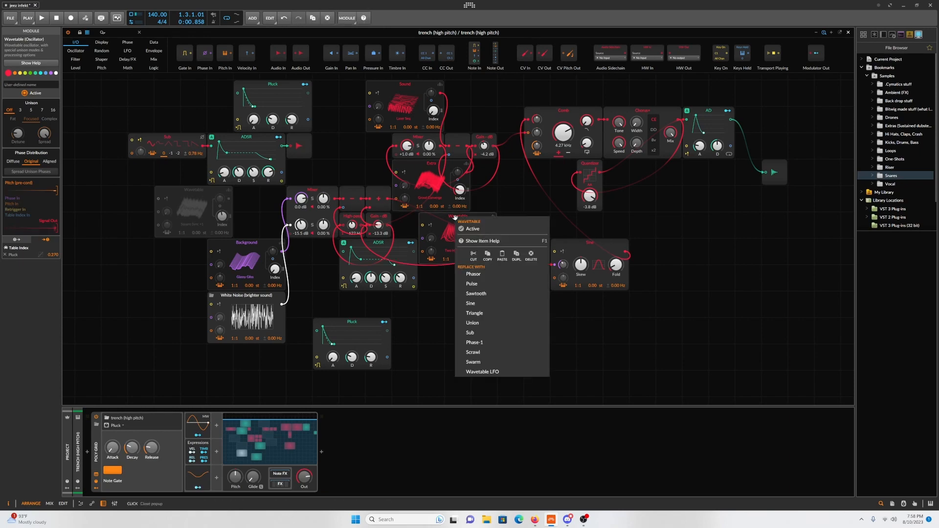
{"action": "left_click", "coordinate": [350, 203]}
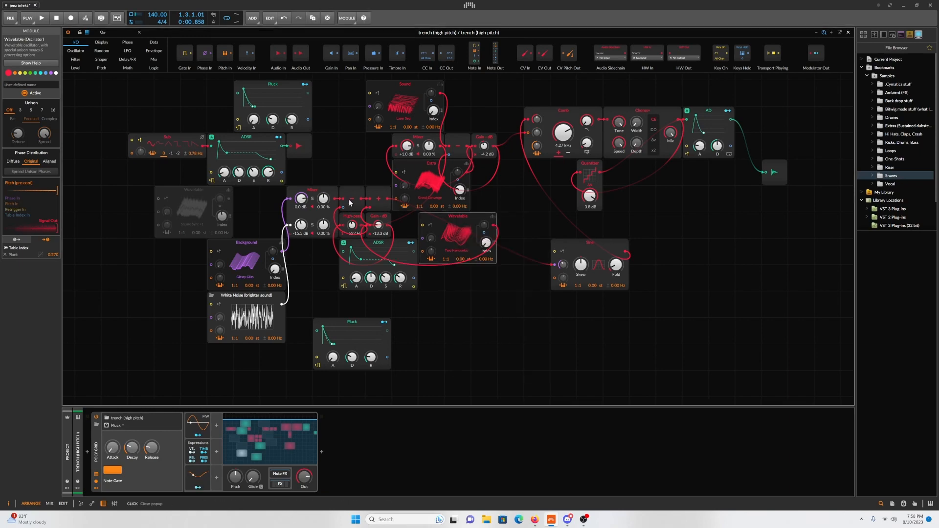
{"action": "left_click", "coordinate": [33, 85]}
{"action": "type", "text": "F"}
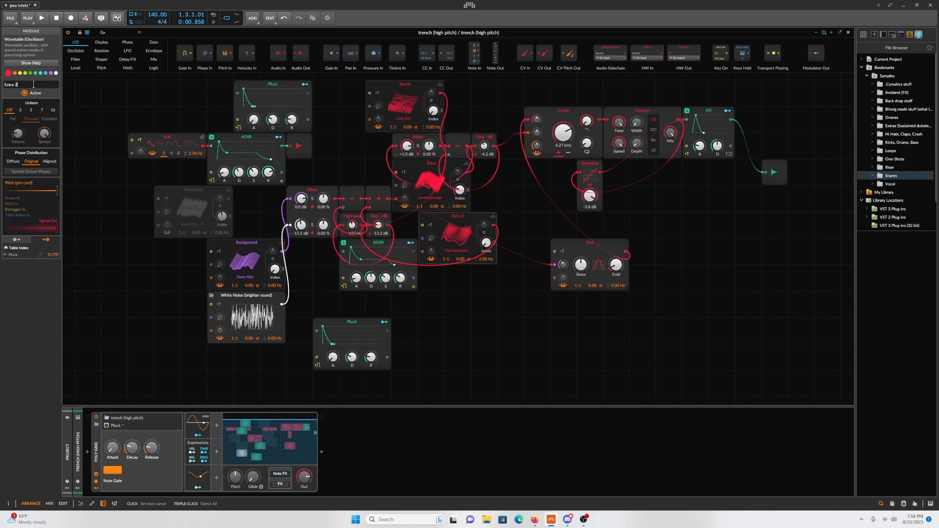
{"action": "left_click", "coordinate": [425, 323]}
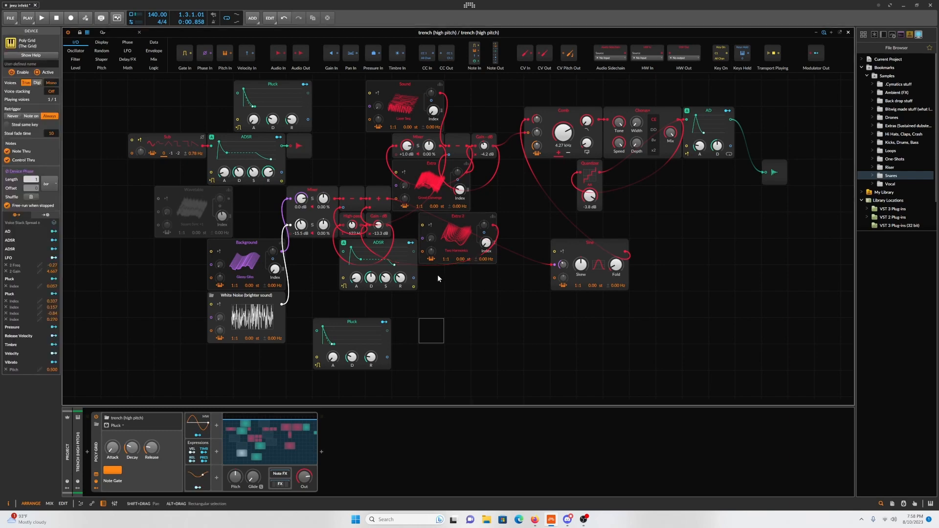
- Colour the Extra and Extra 2 wavetable modules orange
{"action": "left_click", "coordinate": [434, 166]}
{"action": "left_click", "coordinate": [14, 64]}
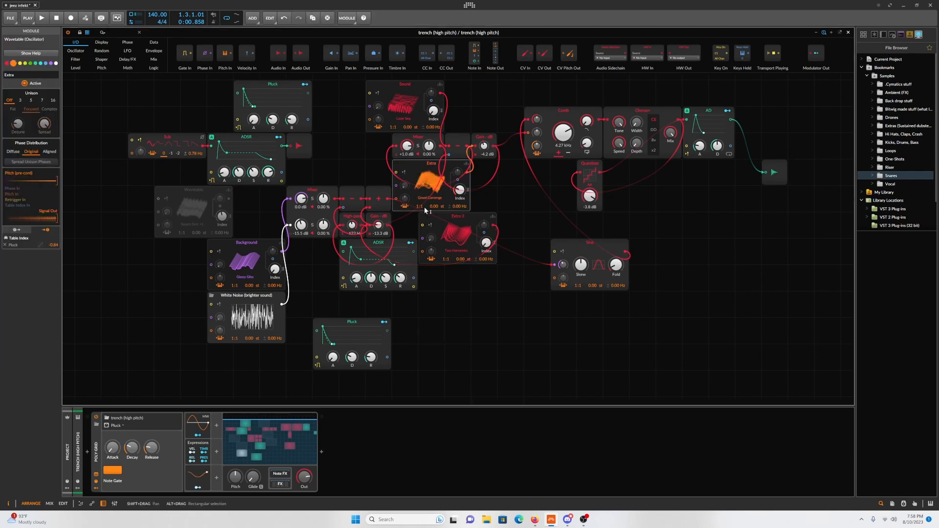
{"action": "left_click", "coordinate": [435, 216]}
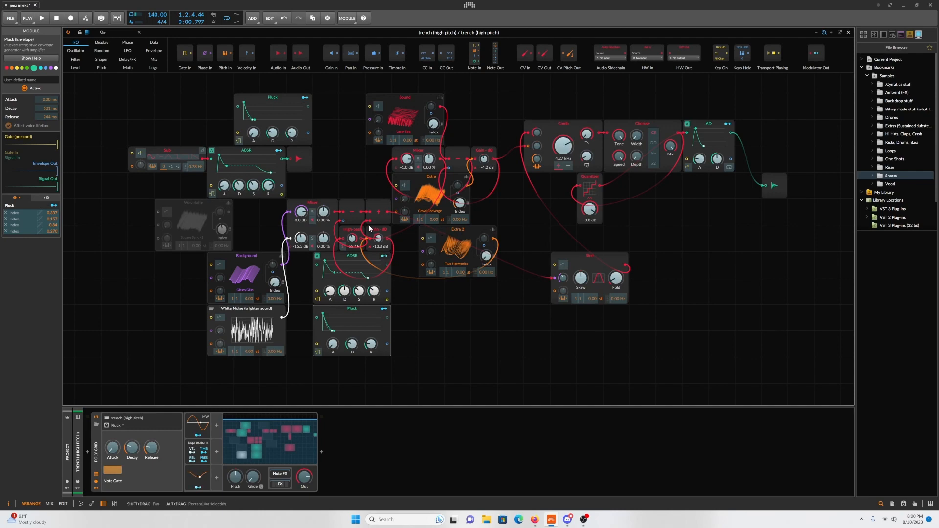
- Try modulating the Sound wavetable's index with the ADSR envelope above the lower Pluck, and audition it
{"action": "left_click_drag", "start_coordinate": [433, 124], "coordinate": [433, 123]}
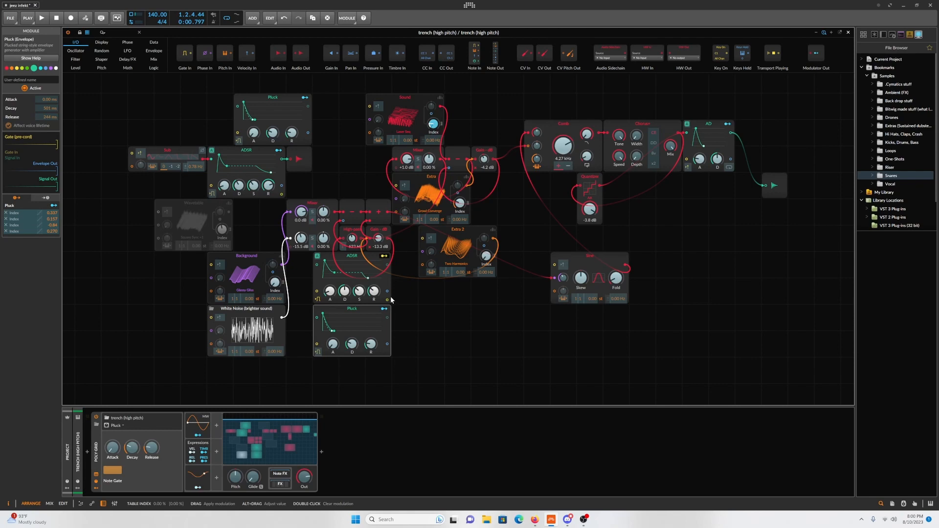
{"action": "left_click", "coordinate": [384, 257]}
{"action": "key", "text": "space"}
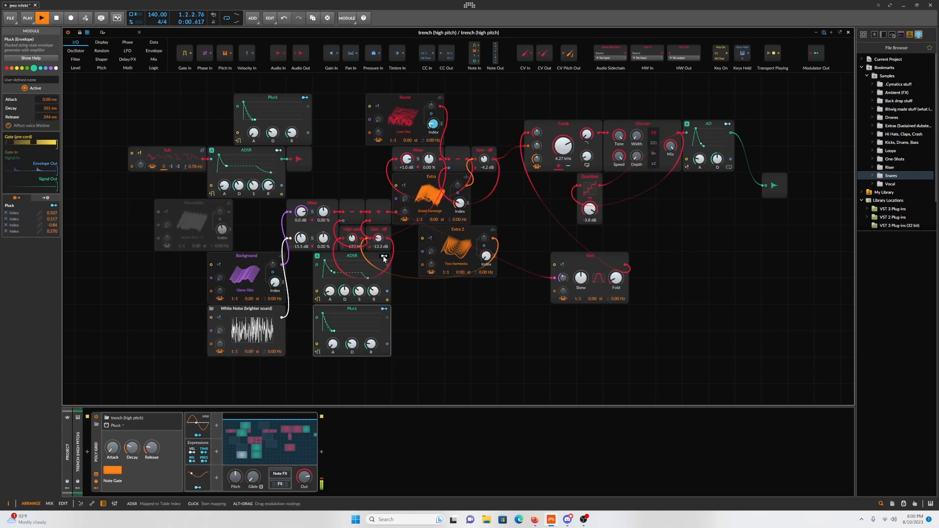
{"action": "key", "text": "space"}
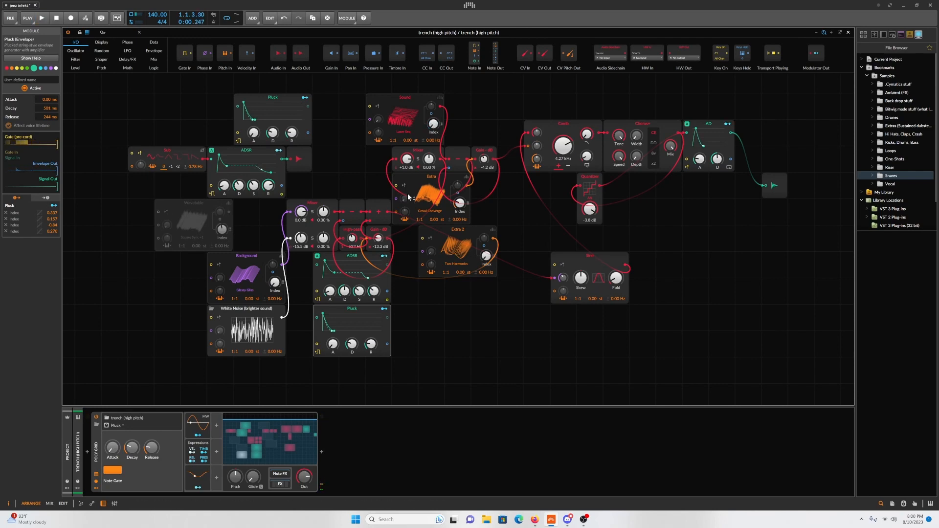
{"action": "key", "text": "space"}
{"action": "key", "text": "space"}
- Adjust the ADSR modulation of the Sound wavetable's index to 0.627 and audition it repeatedly
{"action": "left_click", "coordinate": [384, 257]}
{"action": "left_click_drag", "start_coordinate": [433, 124], "coordinate": [434, 118]}
{"action": "key", "text": "space"}
{"action": "key", "text": "space"}
{"action": "key", "text": "space"}
{"action": "key", "text": "space"}
{"action": "key", "text": "space"}
{"action": "key", "text": "space"}
{"action": "key", "text": "space"}
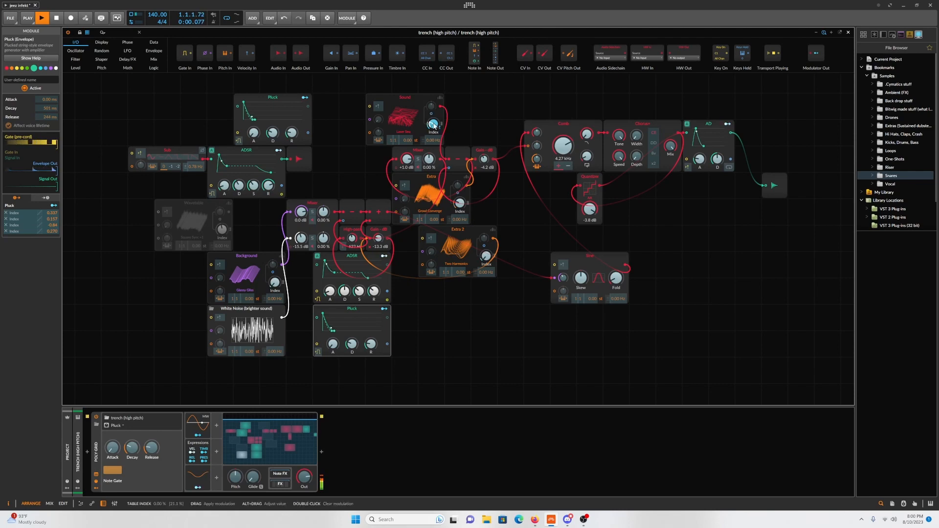
{"action": "key", "text": "space"}
{"action": "key", "text": "space"}
{"action": "key", "text": "space"}
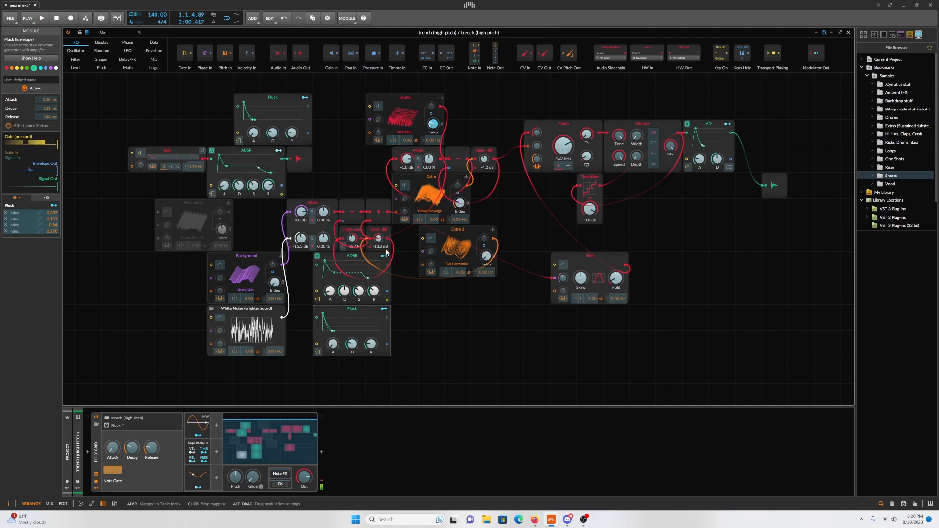
{"action": "key", "text": "space"}
{"action": "key", "text": "space"}
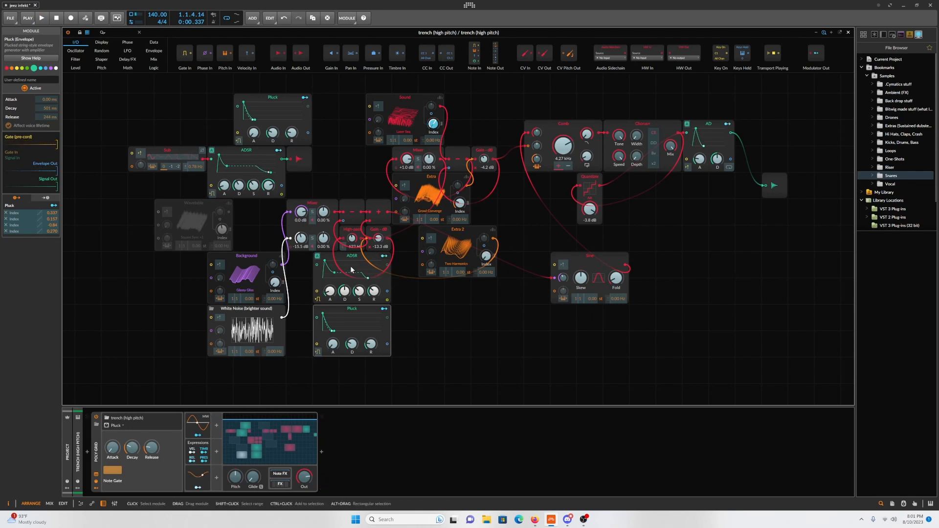
- Clear the ADSR modulation from the Sound wavetable's index and play the patch
{"action": "left_click", "coordinate": [354, 259]}
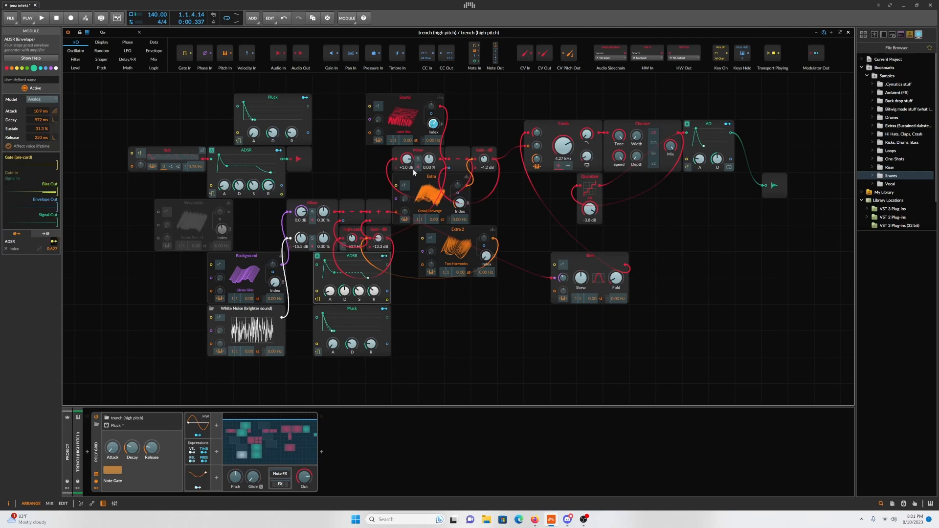
{"action": "double_click", "coordinate": [435, 126]}
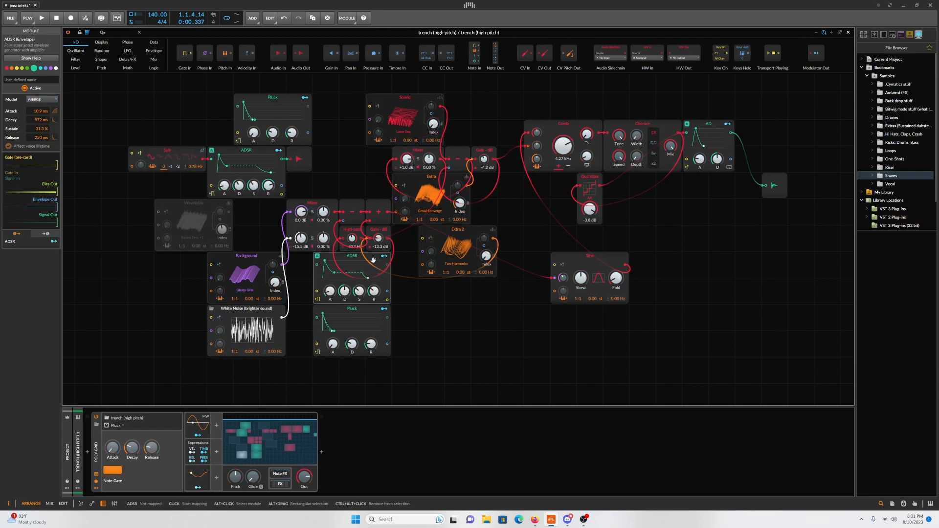
{"action": "key", "text": "space"}
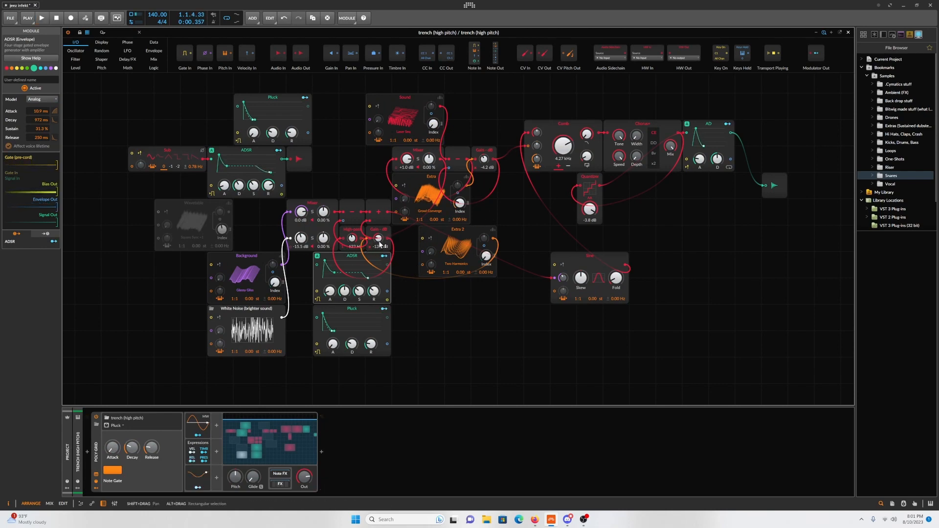
- Set the gain module between the high-pass filter and Extra 2 to -14.9 dB while auditioning the patch
{"action": "left_click", "coordinate": [468, 233]}
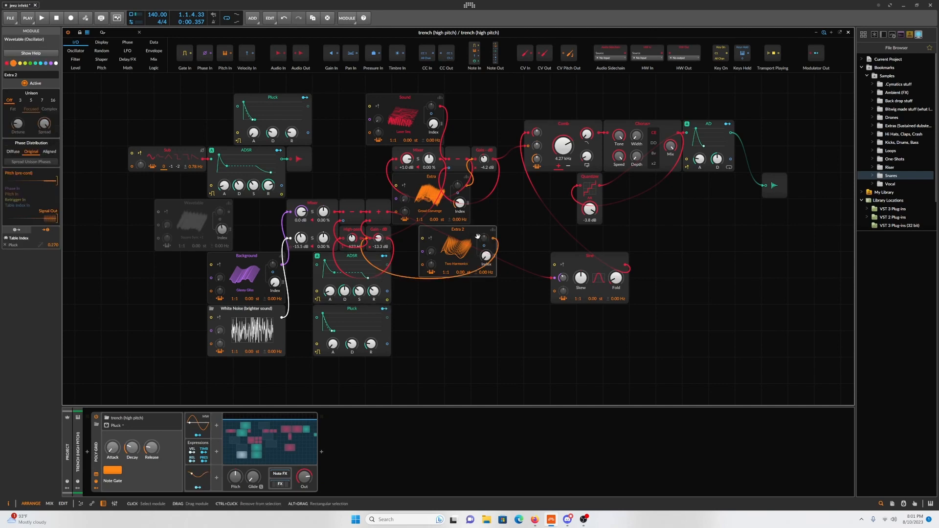
{"action": "left_click", "coordinate": [375, 230]}
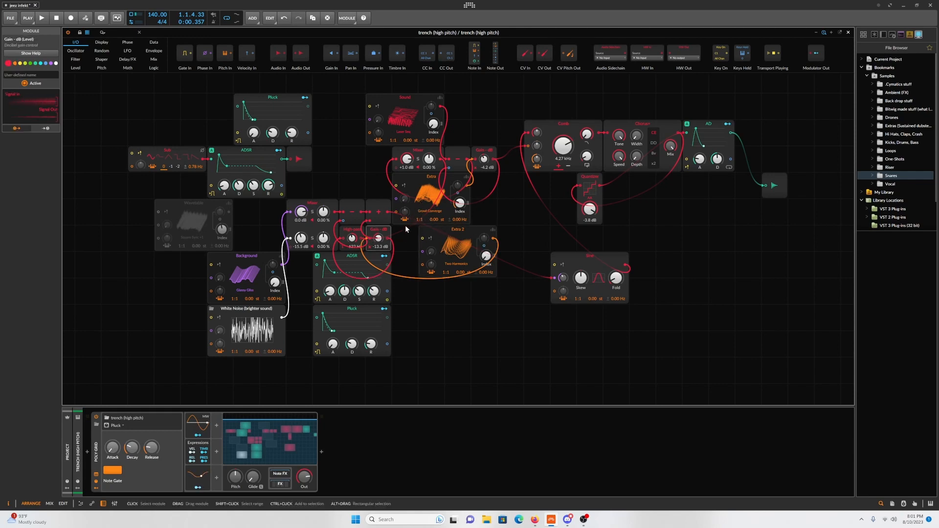
{"action": "key", "text": "space"}
{"action": "key", "text": "space"}
{"action": "key", "text": "space"}
{"action": "left_click_drag", "start_coordinate": [379, 238], "coordinate": [378, 277]}
{"action": "key", "text": "space"}
{"action": "key", "text": "space"}
{"action": "key", "text": "space"}
{"action": "key", "text": "space"}
{"action": "key", "text": "space"}
{"action": "key", "text": "space"}
{"action": "key", "text": "space"}
{"action": "key", "text": "space"}
{"action": "key", "text": "space"}
{"action": "key", "text": "space"}
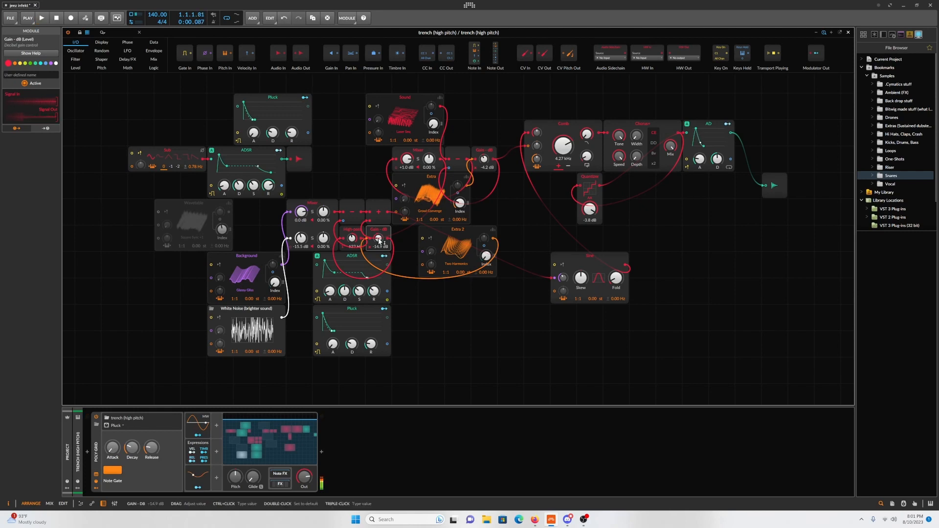
{"action": "key", "text": "space"}
{"action": "key", "text": "space"}
- Try the gain after the Subtract module at +11.6 dB and at -3.8 dB while playing the patch
{"action": "left_click_drag", "start_coordinate": [484, 159], "coordinate": [484, 120]}
{"action": "key", "text": "space"}
{"action": "key", "text": "space"}
{"action": "mouse_move", "coordinate": [484, 160]}
{"action": "left_mouse_down"}
{"action": "mouse_move", "coordinate": [485, 187]}
{"action": "mouse_move", "coordinate": [485, 174]}
{"action": "left_mouse_up"}
{"action": "key", "text": "space"}
{"action": "key", "text": "space"}
{"action": "key", "text": "space"}
{"action": "key", "text": "space"}
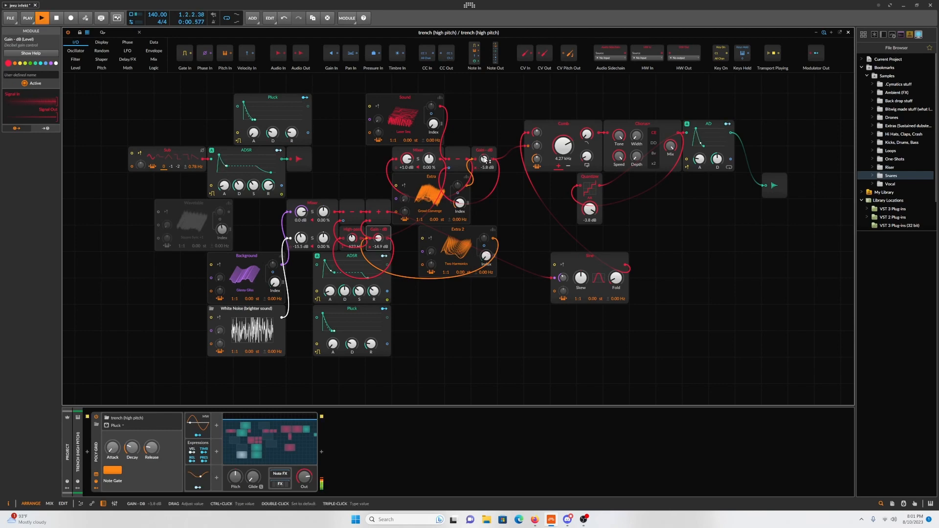
- Undo the recent changes to the gain after the Subtract module and audition the patch
{"action": "left_click", "coordinate": [285, 18]}
{"action": "left_click", "coordinate": [285, 16]}
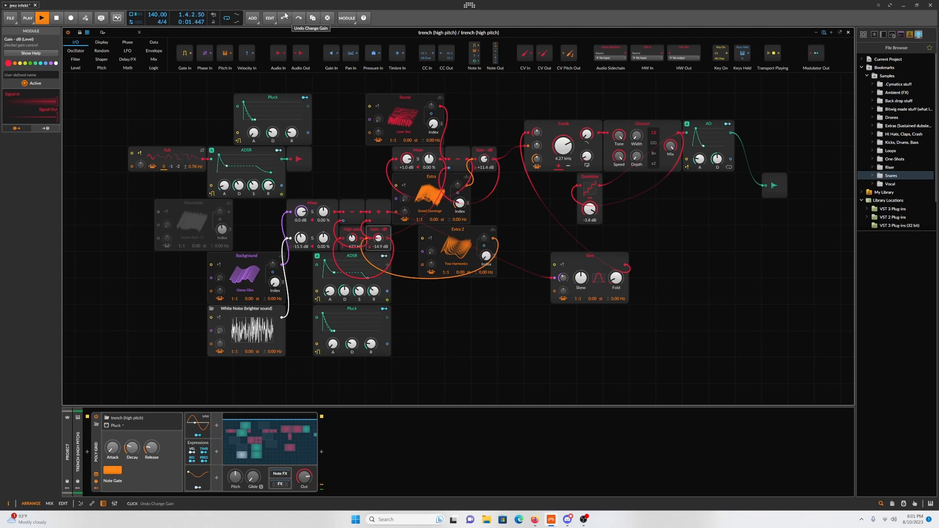
{"action": "left_click", "coordinate": [285, 16]}
{"action": "key", "text": "space"}
{"action": "key", "text": "space"}
{"action": "key", "text": "space"}
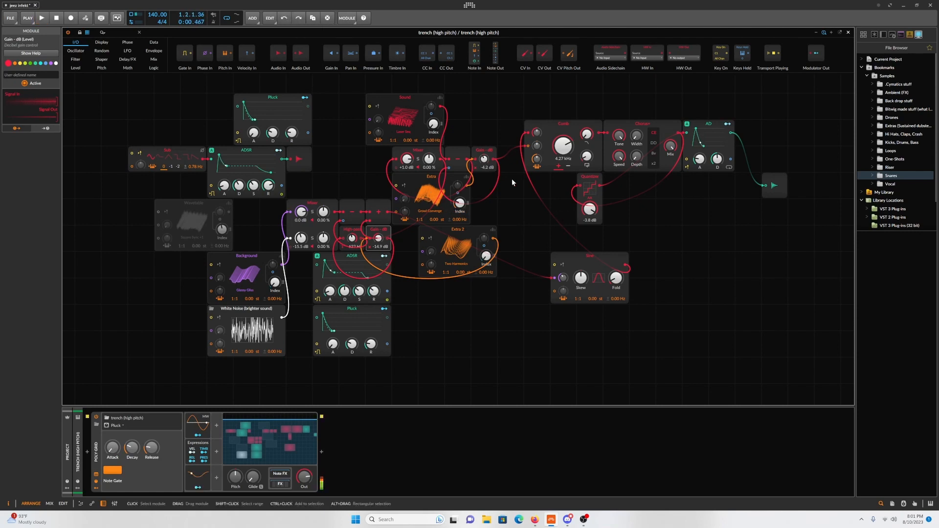
- Examine the routing of the Sound wavetable through the mixer, Subtract and gain modules
{"action": "left_click", "coordinate": [415, 150]}
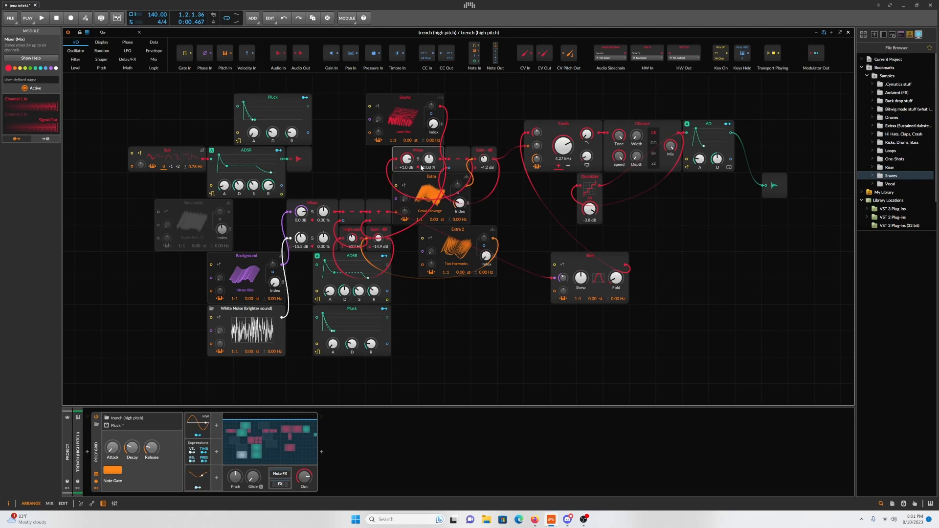
{"action": "left_click", "coordinate": [459, 152]}
{"action": "left_click", "coordinate": [487, 161]}
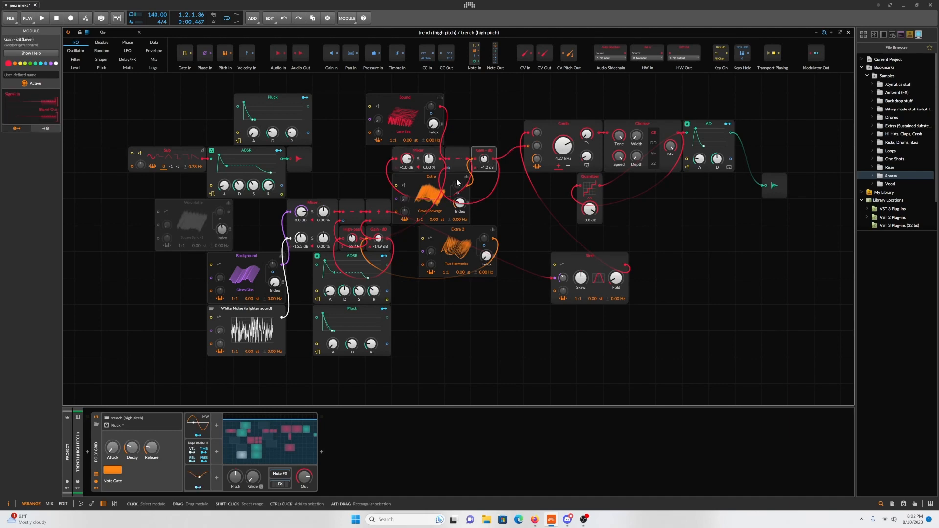
{"action": "left_click", "coordinate": [464, 155]}
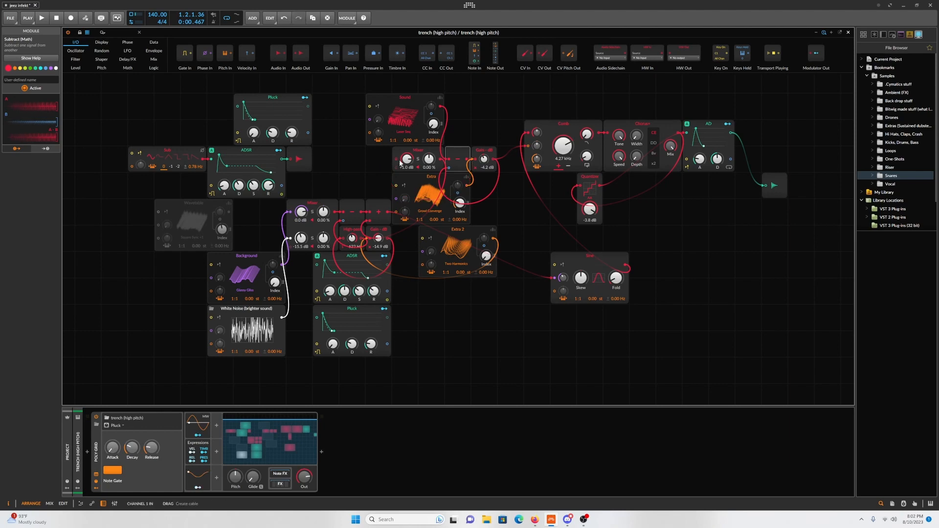
{"action": "left_click_drag", "start_coordinate": [469, 169], "coordinate": [397, 160]}
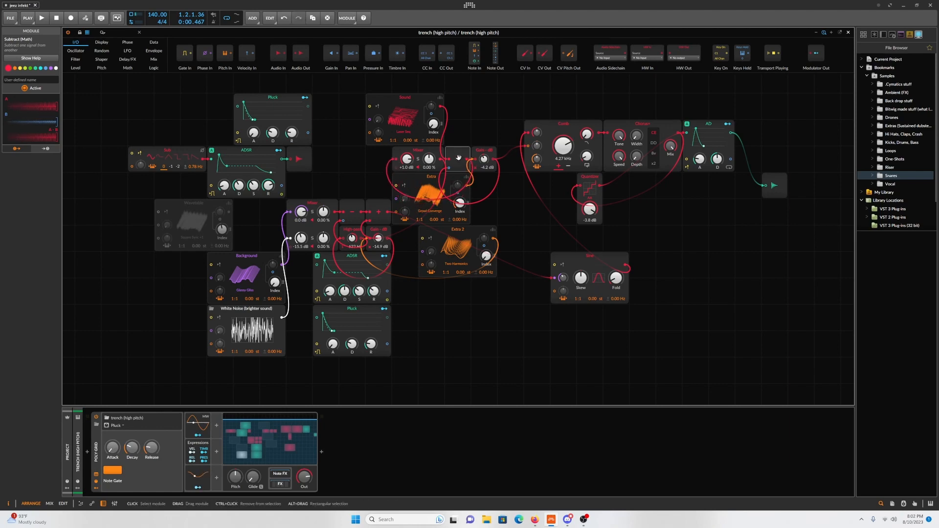
{"action": "left_click", "coordinate": [438, 110]}
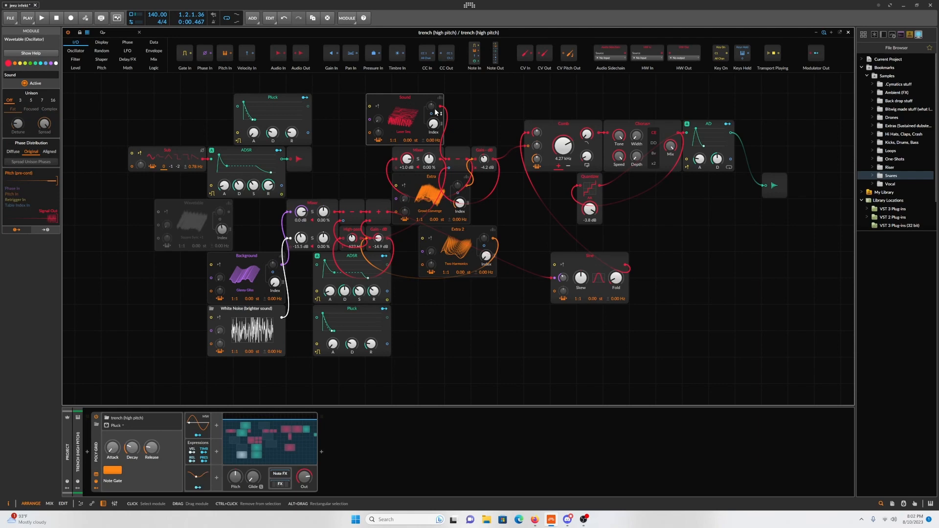
- Examine the Subtract module's connections, the gain after it and the sine oscillator's phase modulation input
{"action": "left_click", "coordinate": [459, 153]}
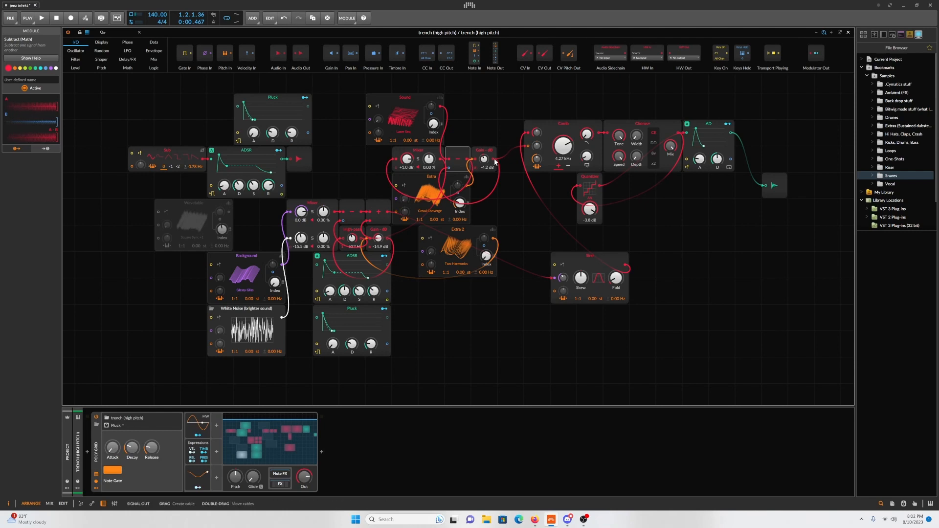
{"action": "double_click", "coordinate": [449, 168]}
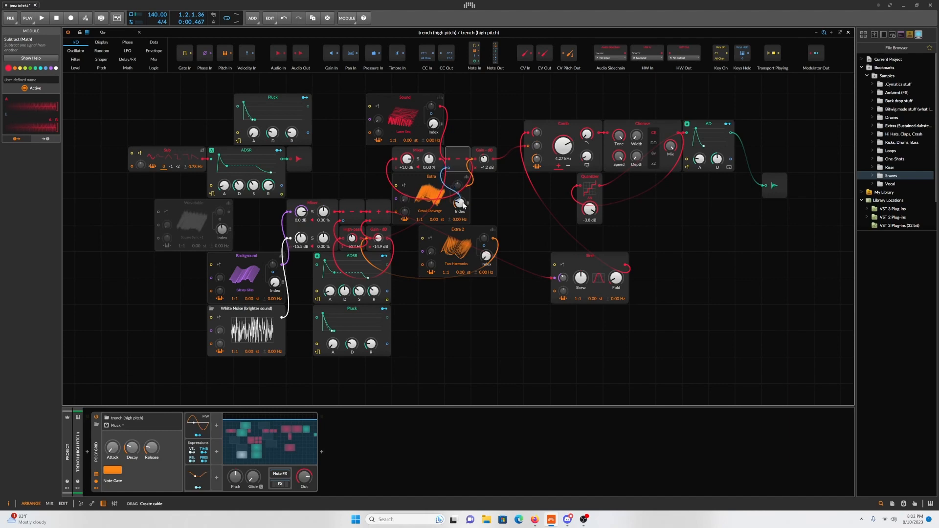
{"action": "left_click_drag", "start_coordinate": [463, 204], "coordinate": [494, 159]}
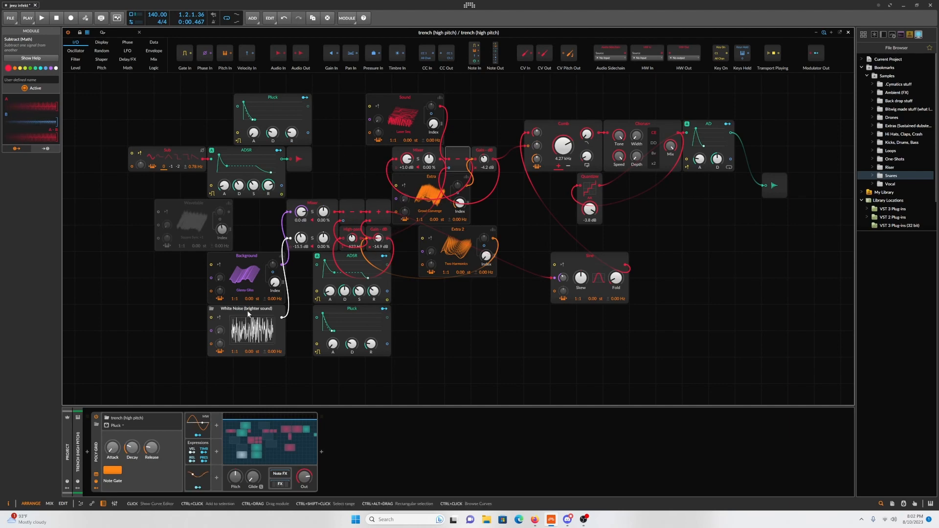
{"action": "left_click", "coordinate": [562, 279]}
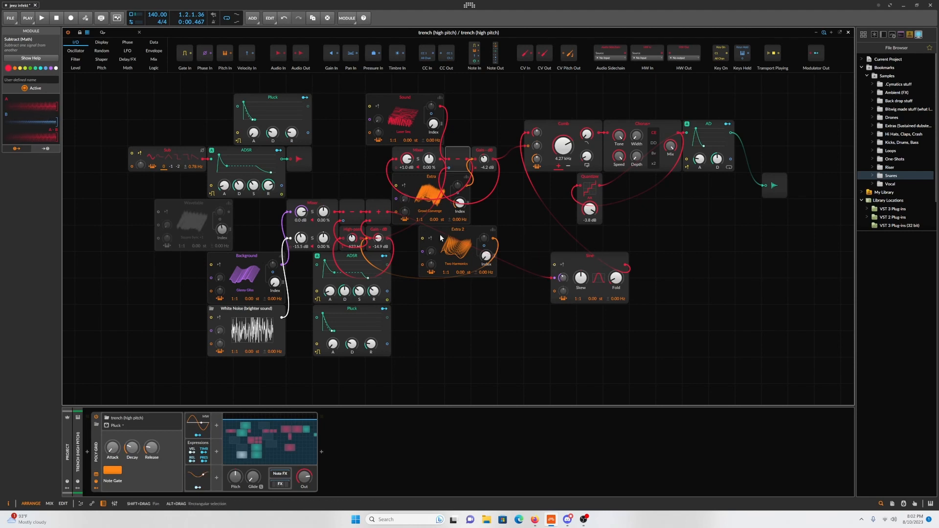
- Try modulating the sine oscillator's phase modulation amount from the lower ADSR at -0.33 while playing the patch
{"action": "left_click", "coordinate": [382, 255]}
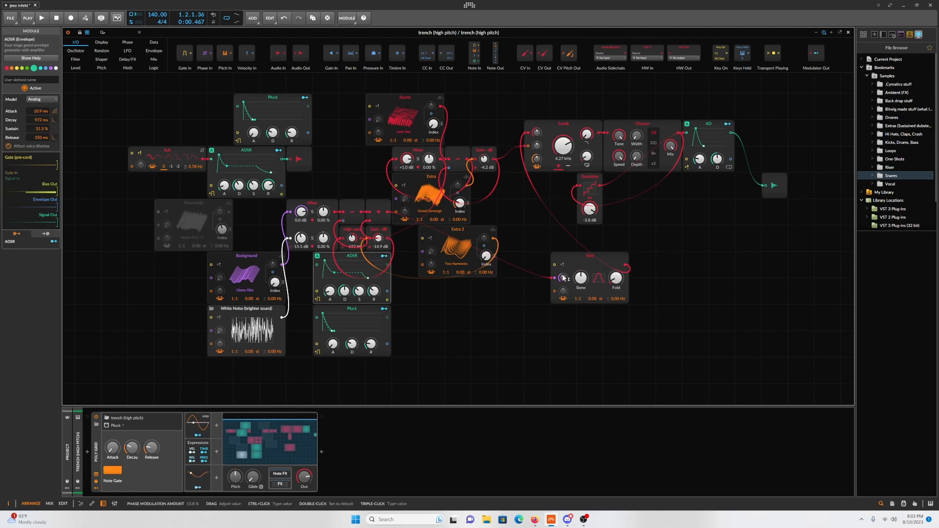
{"action": "left_click", "coordinate": [384, 255]}
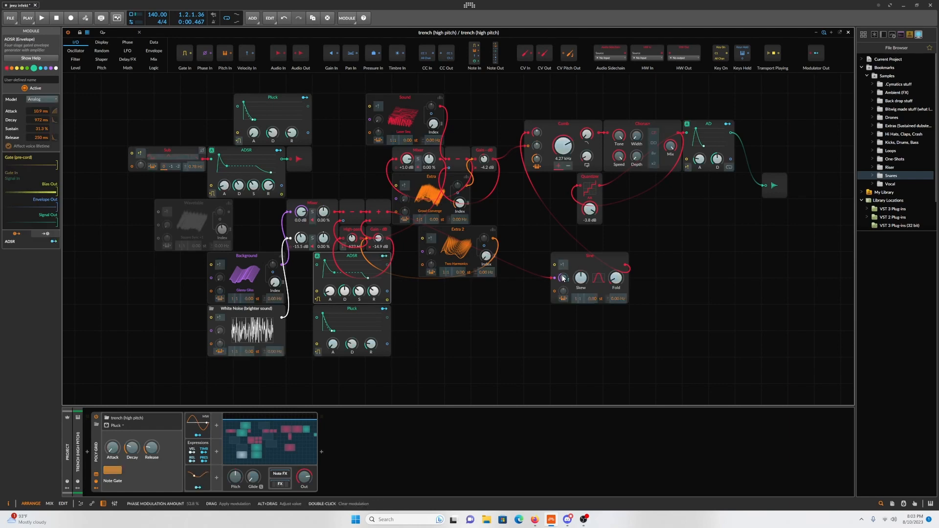
{"action": "mouse_move", "coordinate": [563, 278]}
{"action": "left_mouse_down"}
{"action": "mouse_move", "coordinate": [563, 269]}
{"action": "mouse_move", "coordinate": [563, 290]}
{"action": "left_mouse_up"}
{"action": "key", "text": "space"}
{"action": "key", "text": "space"}
{"action": "key", "text": "space"}
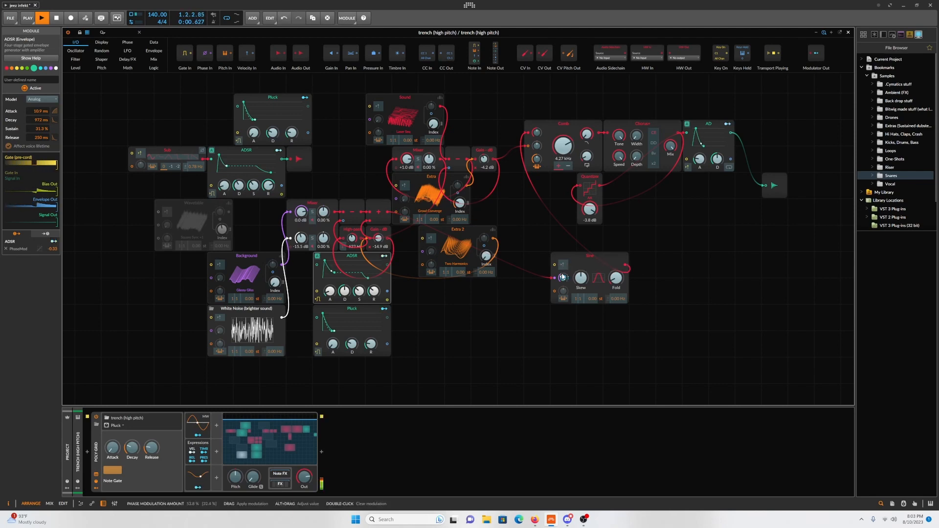
{"action": "key", "text": "space"}
{"action": "key", "text": "space"}
{"action": "key", "text": "space"}
{"action": "key", "text": "space"}
{"action": "key", "text": "space"}
{"action": "key", "text": "space"}
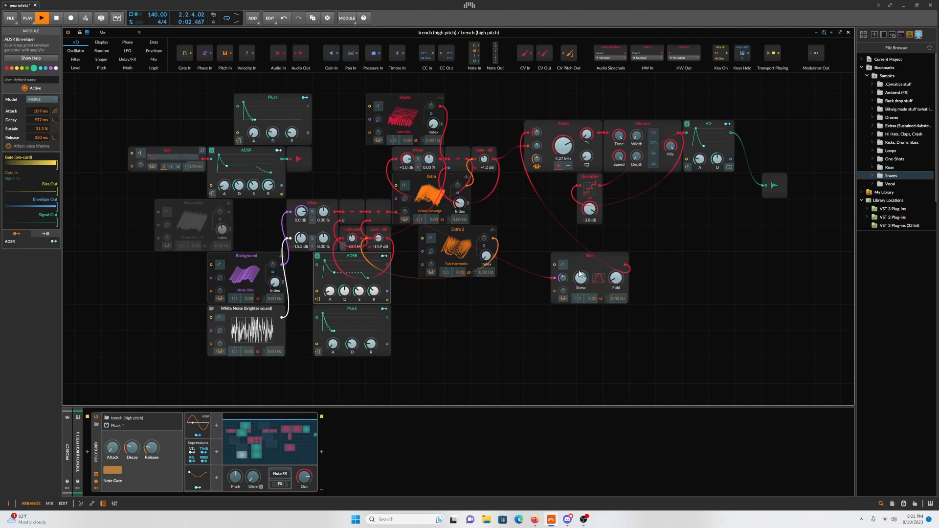
- Try the lower ADSR's phase modulation depth at -0.64 and at 0.233 during playback
{"action": "left_click_drag", "start_coordinate": [562, 279], "coordinate": [561, 330]}
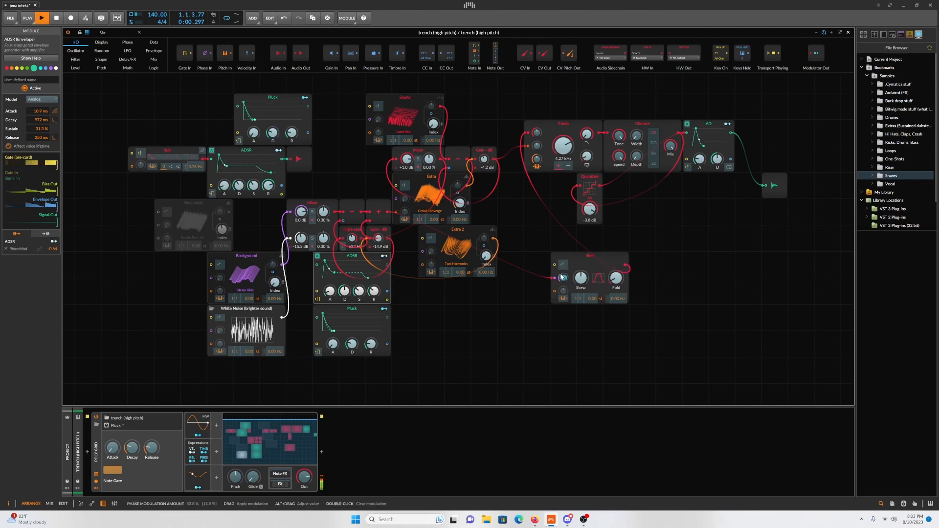
{"action": "left_click_drag", "start_coordinate": [563, 278], "coordinate": [563, 283]}
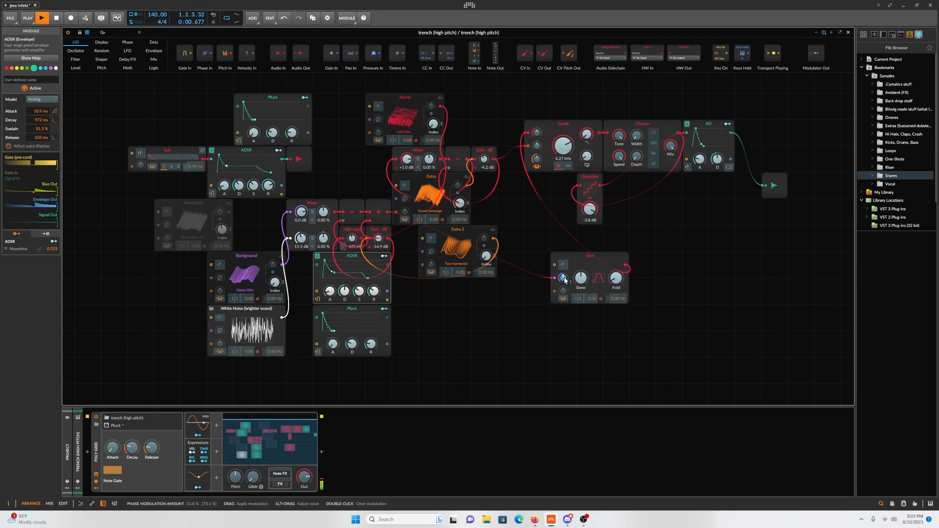
{"action": "key", "text": "space"}
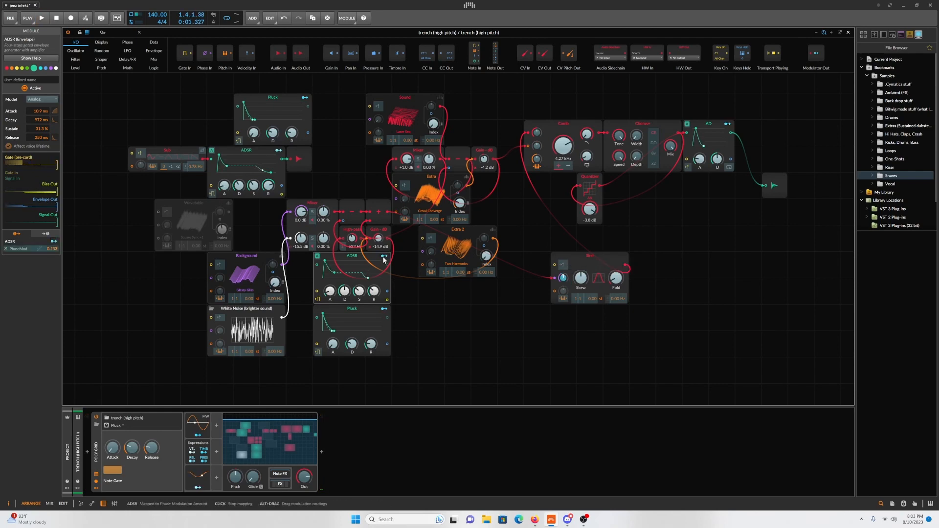
- Set the lower ADSR's modulation of the sine oscillator's phase modulation amount to 0.187 and audition it
{"action": "left_click", "coordinate": [384, 257]}
{"action": "left_click", "coordinate": [386, 256]}
{"action": "left_click_drag", "start_coordinate": [563, 278], "coordinate": [563, 289]}
{"action": "key", "text": "space"}
{"action": "key", "text": "space"}
{"action": "key", "text": "space"}
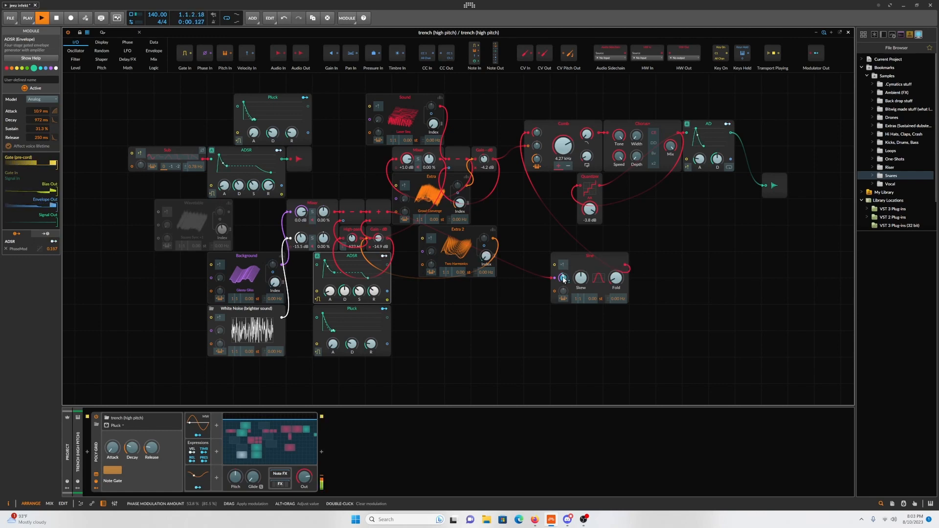
{"action": "key", "text": "space"}
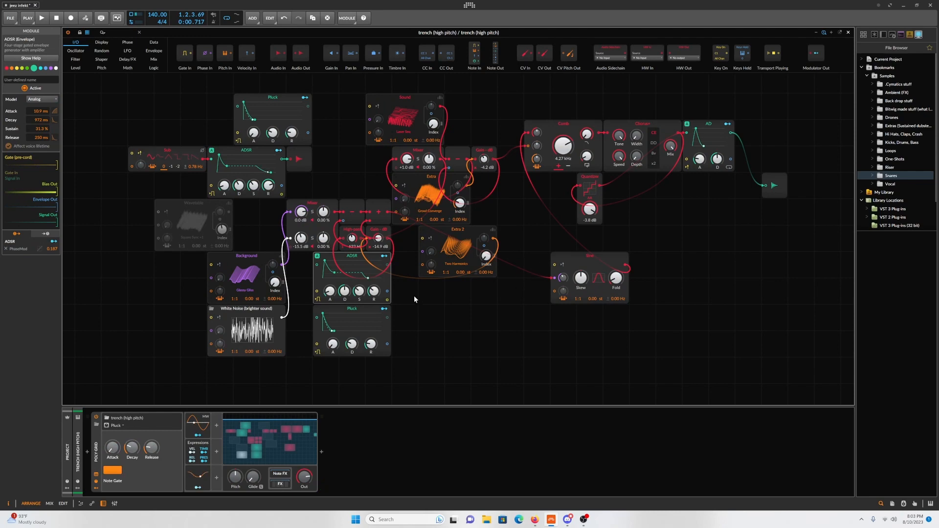
- Clear the lower ADSR's modulation of the sine oscillator's phase modulation amount and audition the patch without it
{"action": "key", "text": "space"}
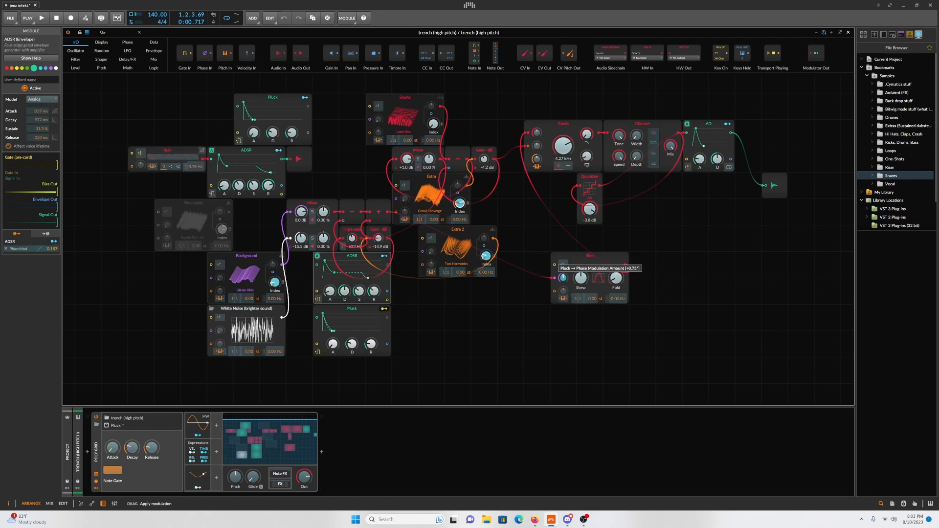
{"action": "key", "text": "space"}
{"action": "key", "text": "space"}
{"action": "key", "text": "space"}
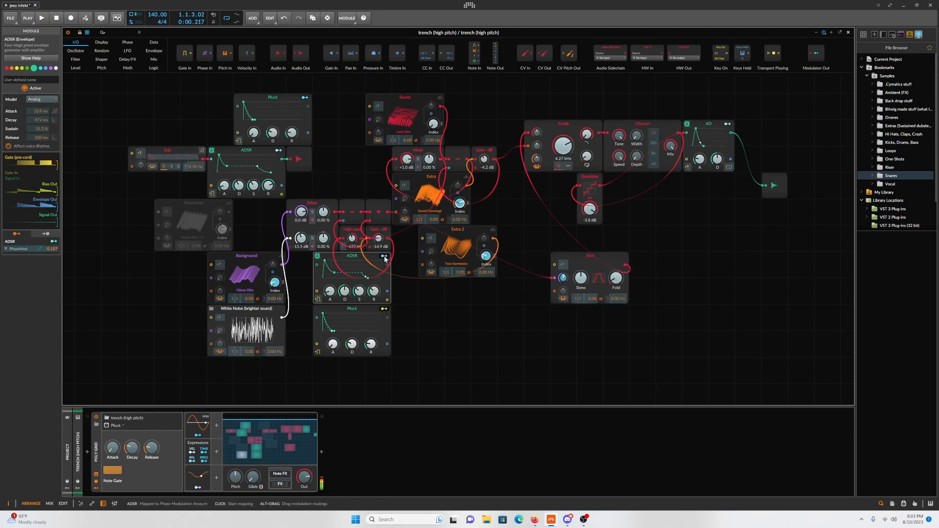
{"action": "key", "text": "space"}
{"action": "key", "text": "space"}
{"action": "key", "text": "space"}
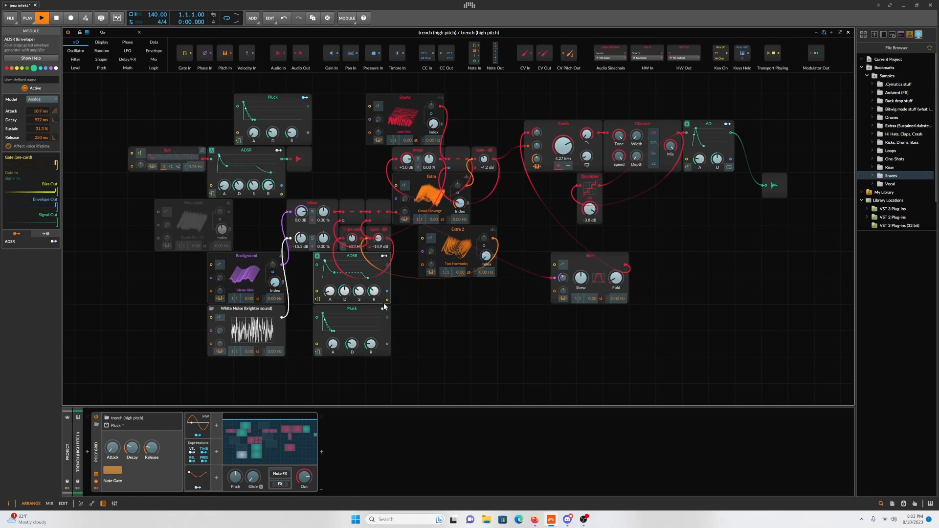
{"action": "key", "text": "space"}
{"action": "key", "text": "space"}
{"action": "key", "text": "space"}
{"action": "key", "text": "space"}
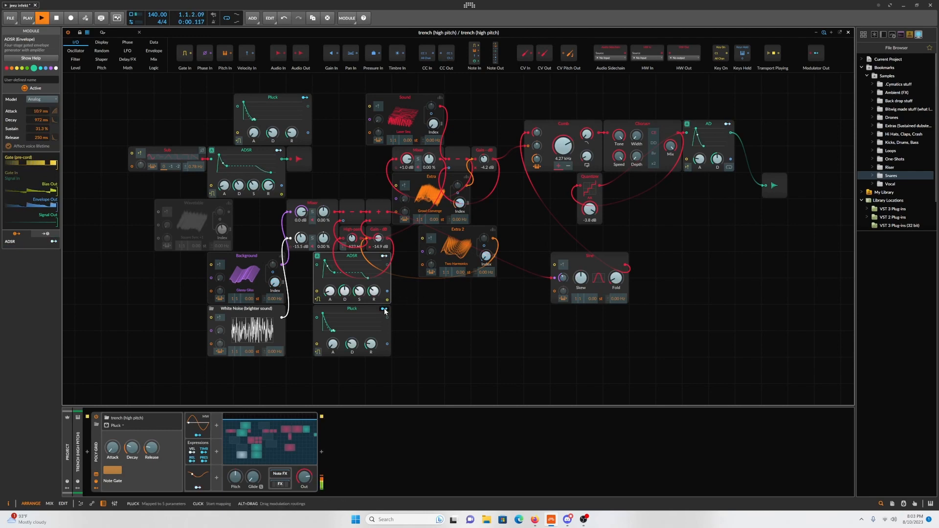
- Check the lower Pluck envelope's modulation of the sine oscillator's phase modulation amount while auditioning the patch
{"action": "key", "text": "space"}
{"action": "key", "text": "space"}
{"action": "key", "text": "space"}
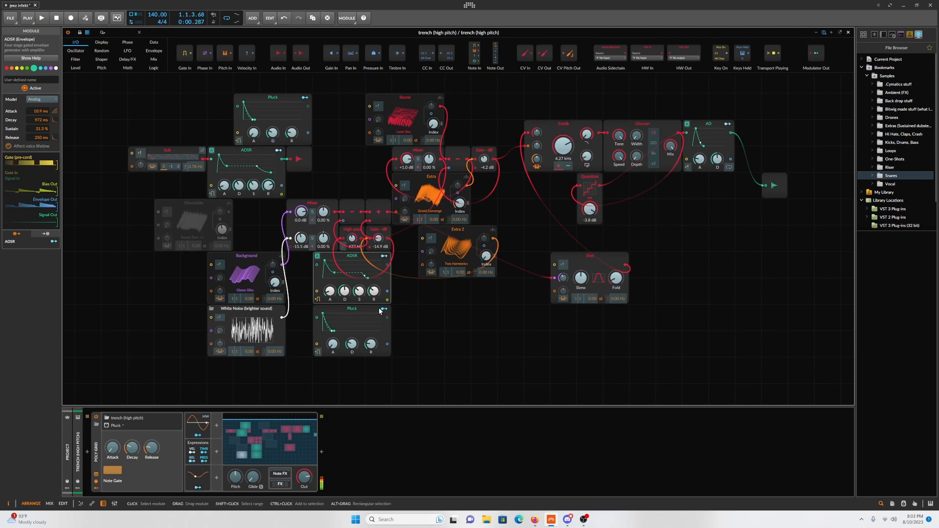
{"action": "key", "text": "space"}
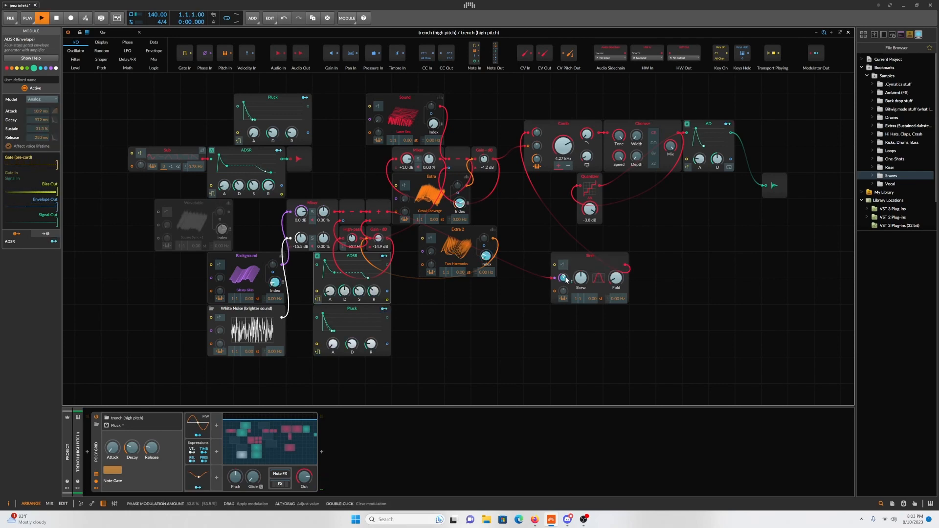
{"action": "key", "text": "space"}
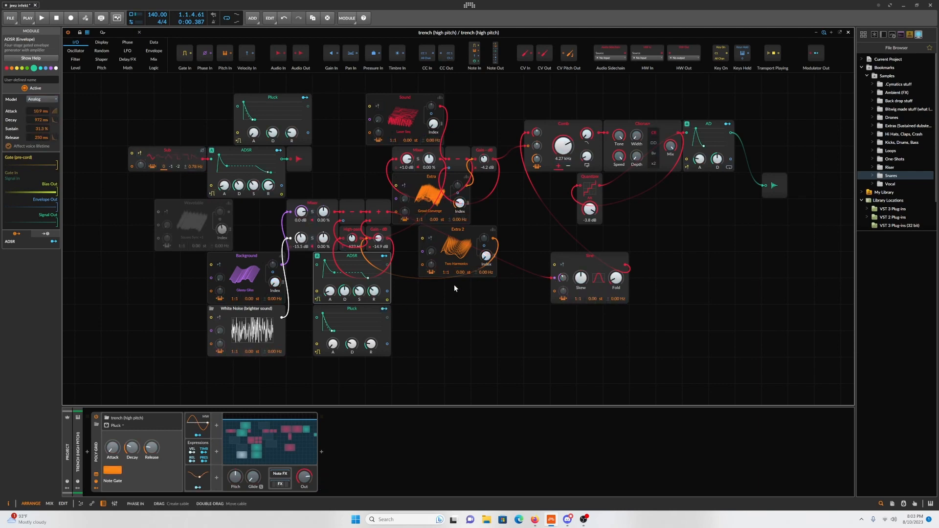
{"action": "left_click", "coordinate": [384, 309]}
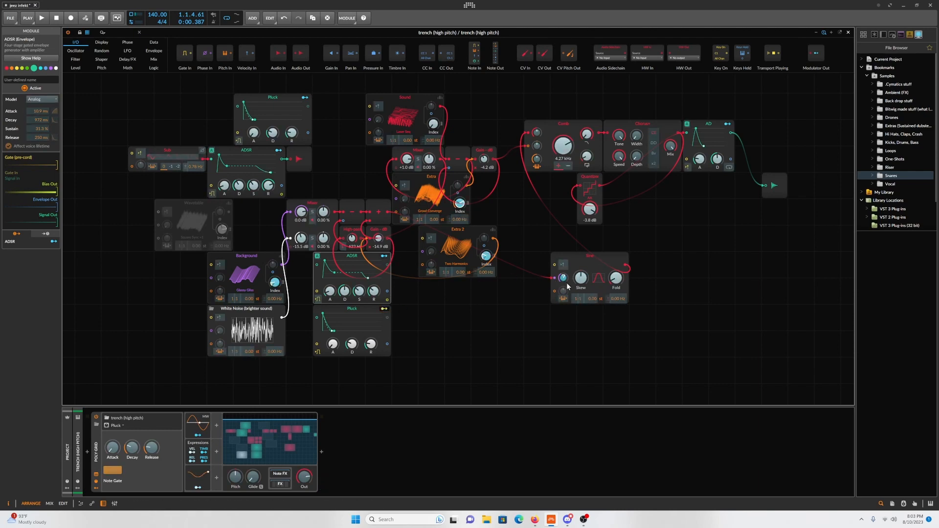
- Modulate the sine oscillator's phase modulation amount from the lower ADSR at 0.227 and audition the patch
{"action": "left_click", "coordinate": [384, 255]}
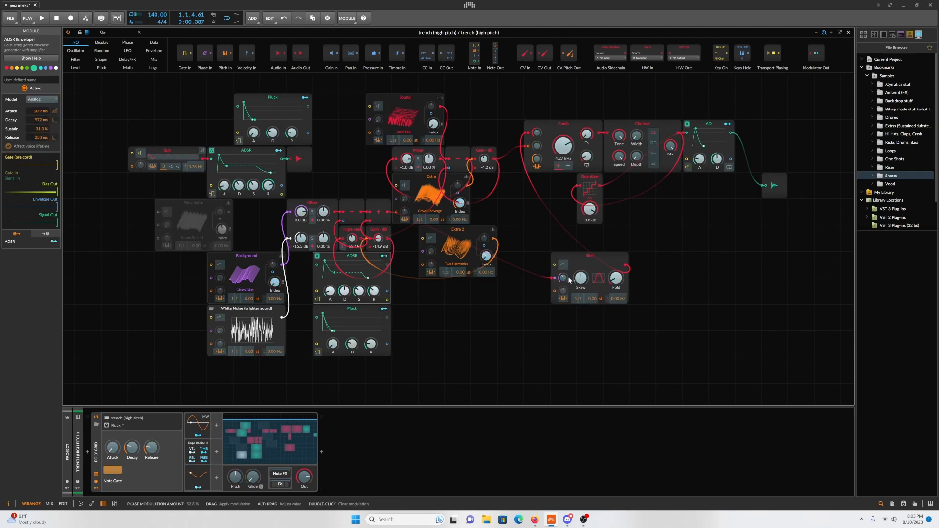
{"action": "left_click_drag", "start_coordinate": [564, 278], "coordinate": [564, 272]}
{"action": "key", "text": "space"}
{"action": "key", "text": "space"}
{"action": "key", "text": "space"}
{"action": "key", "text": "space"}
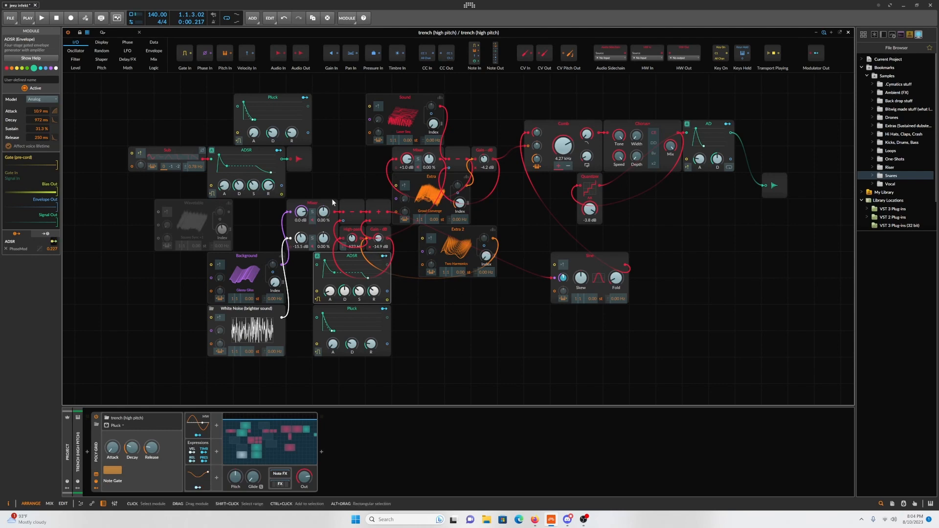
- Try modulating the Comb filter's cutoff modulation amount from the lower ADSR while repeatedly playing the patch
{"action": "left_click", "coordinate": [487, 153]}
{"action": "left_click", "coordinate": [562, 139]}
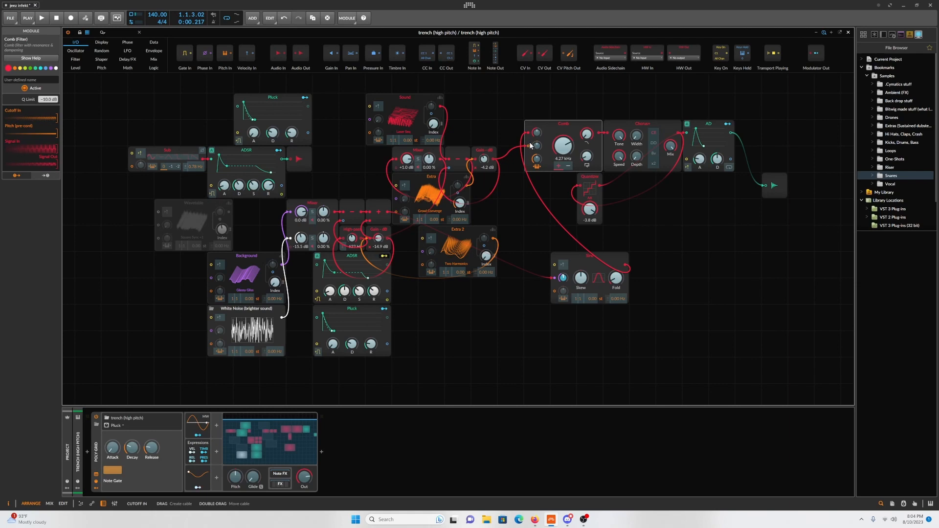
{"action": "key", "text": "space"}
{"action": "mouse_move", "coordinate": [537, 146]}
{"action": "left_mouse_down"}
{"action": "mouse_move", "coordinate": [537, 137]}
{"action": "mouse_move", "coordinate": [537, 148]}
{"action": "left_mouse_up"}
{"action": "key", "text": "space"}
{"action": "key", "text": "space"}
{"action": "key", "text": "space"}
{"action": "key", "text": "space"}
{"action": "key", "text": "space"}
{"action": "key", "text": "space"}
{"action": "key", "text": "space"}
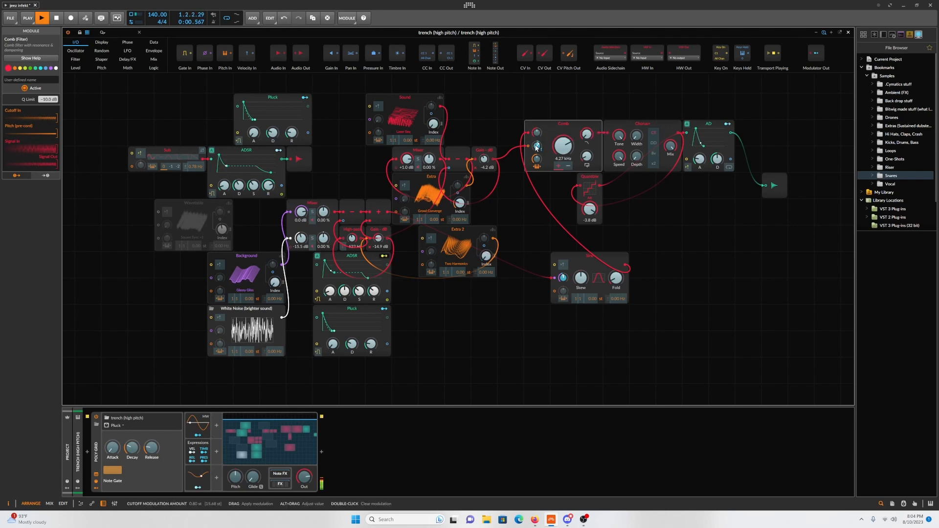
{"action": "key", "text": "space"}
{"action": "key", "text": "space"}
{"action": "key", "text": "space"}
{"action": "key", "text": "space"}
{"action": "key", "text": "space"}
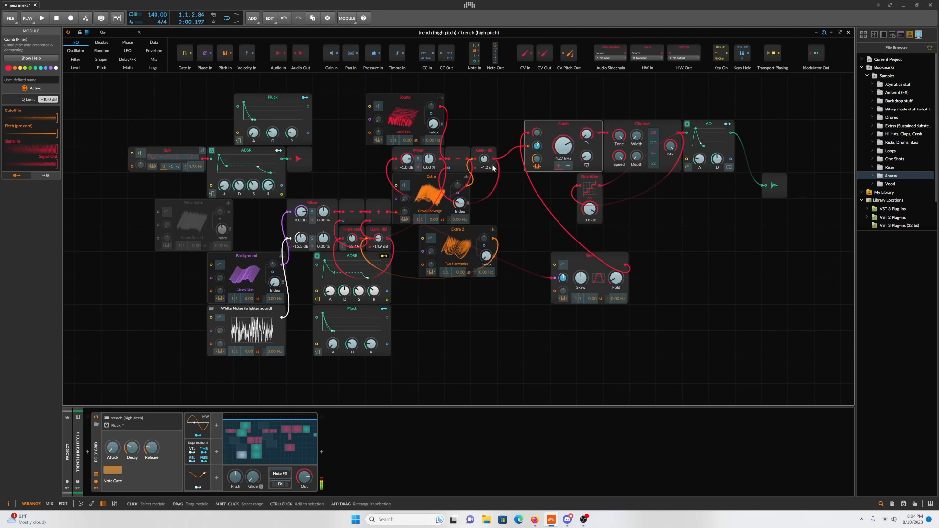
{"action": "key", "text": "space"}
{"action": "key", "text": "space"}
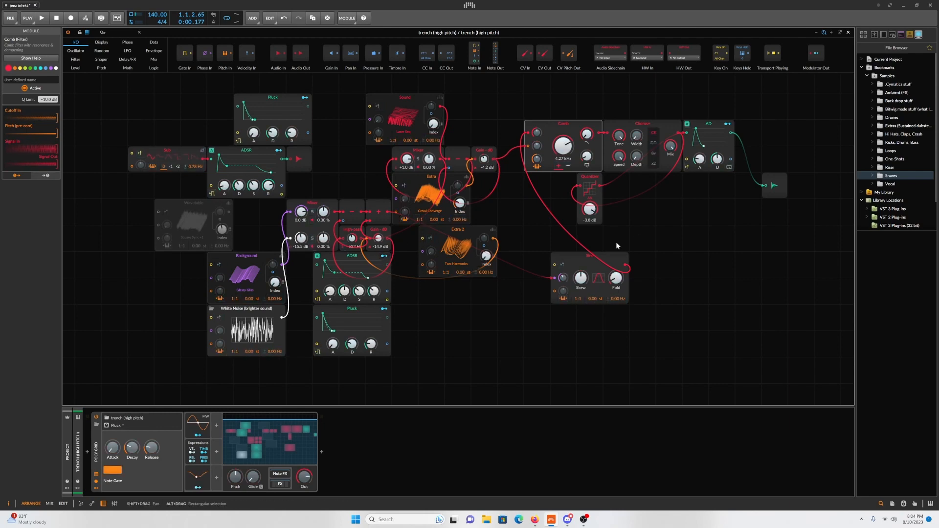
- Rename the sine oscillator as Base (Carrier) and inspect its connection to the Comb filter
{"action": "left_click", "coordinate": [598, 265]}
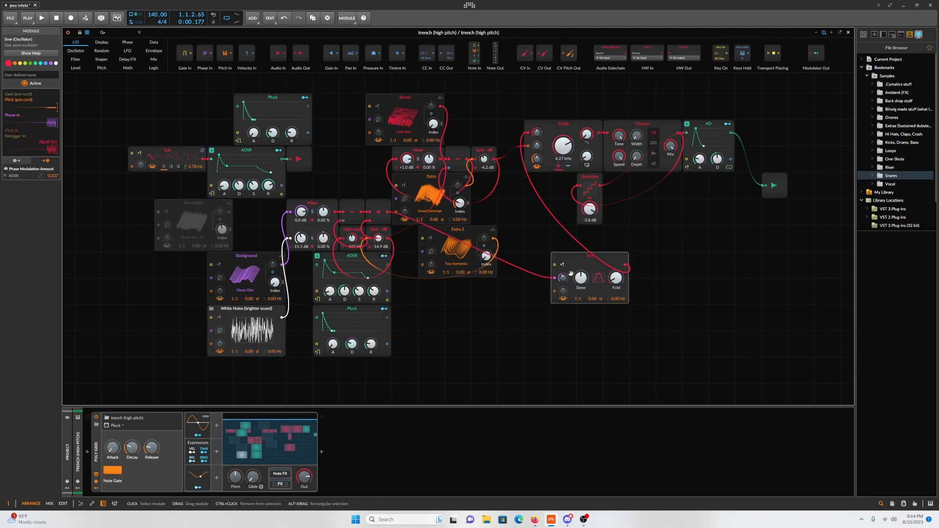
{"action": "left_click", "coordinate": [28, 73]}
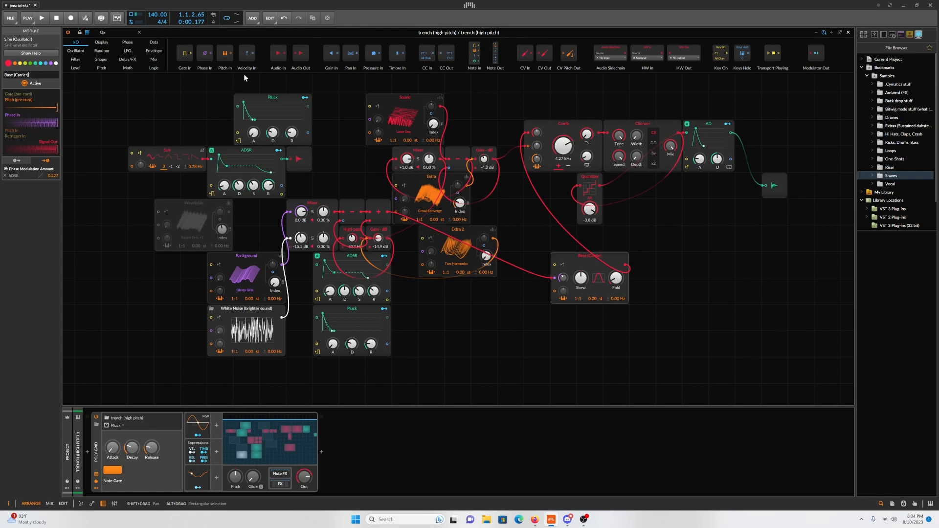
{"action": "left_click", "coordinate": [611, 368]}
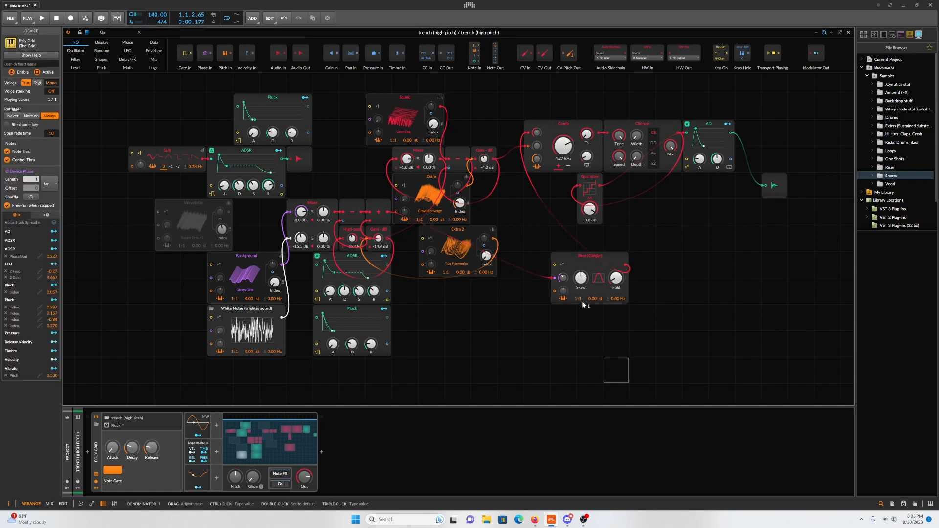
{"action": "left_click", "coordinate": [605, 260]}
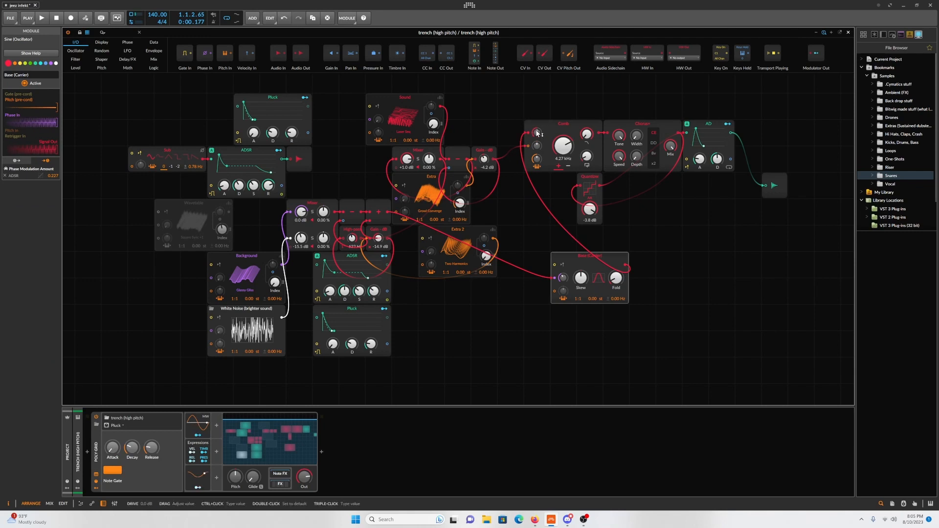
{"action": "left_click", "coordinate": [564, 129]}
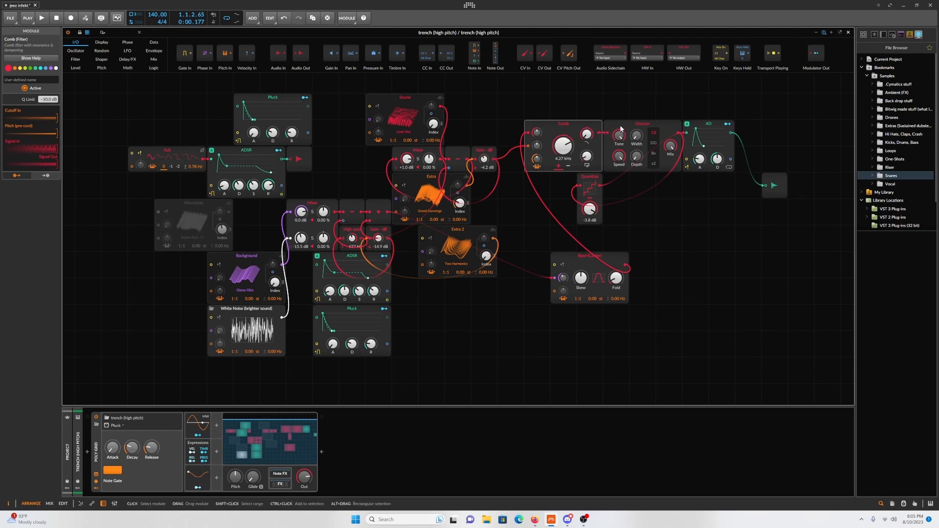
- Insert the Serum instrument ahead of the Poly Grid device and show its effects section
{"action": "left_click", "coordinate": [87, 452]}
{"action": "type", "text": "ser"}
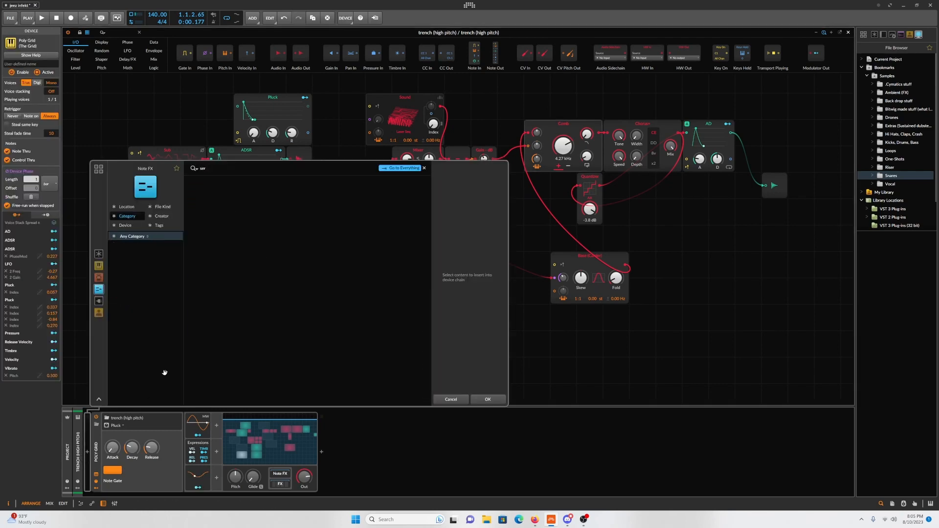
{"action": "type", "text": "um"}
{"action": "left_click", "coordinate": [99, 266]}
{"action": "left_click", "coordinate": [204, 184]}
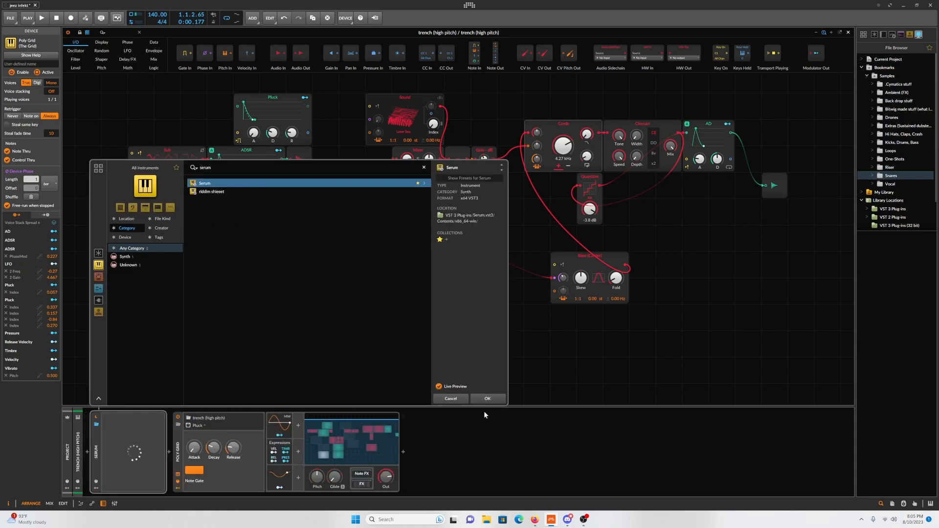
{"action": "left_click", "coordinate": [480, 398]}
{"action": "left_click", "coordinate": [249, 60]}
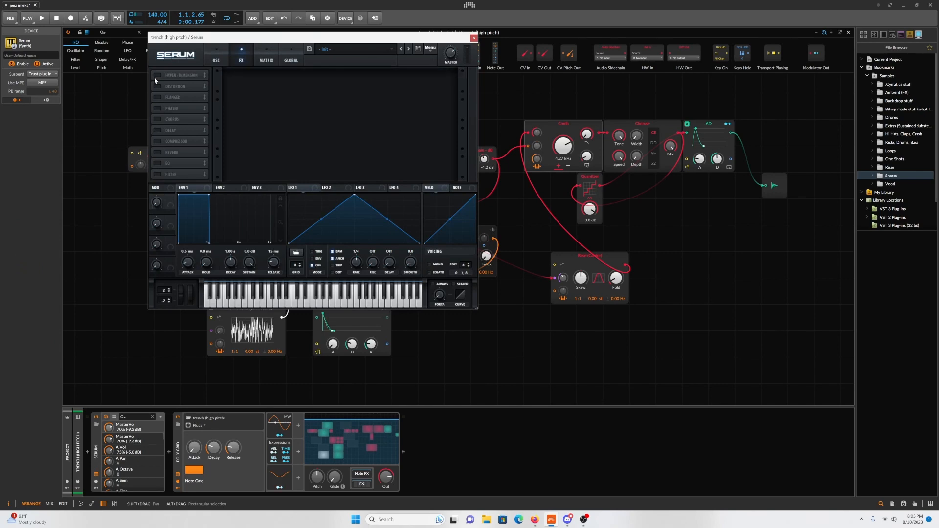
- Close the Serum window and remove the Serum device from ahead of the Poly Grid
{"action": "left_click", "coordinate": [473, 37]}
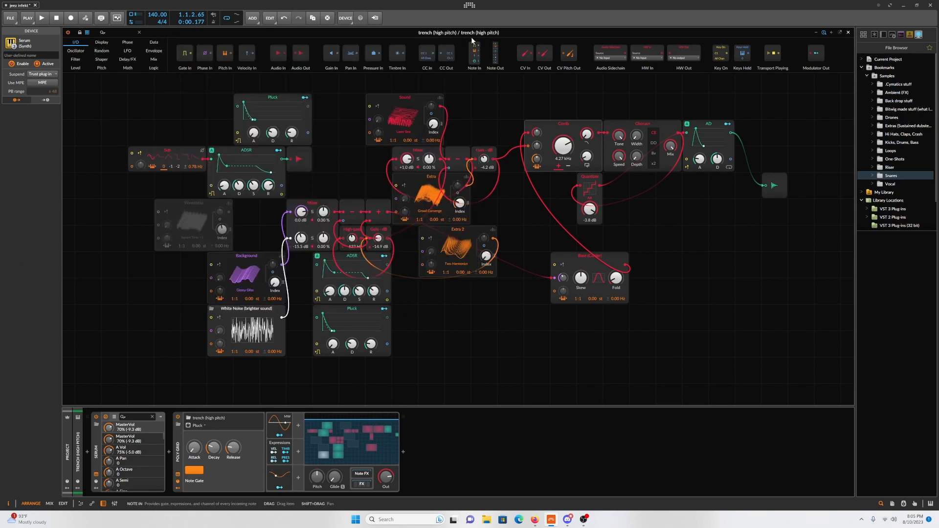
{"action": "left_click", "coordinate": [650, 130]}
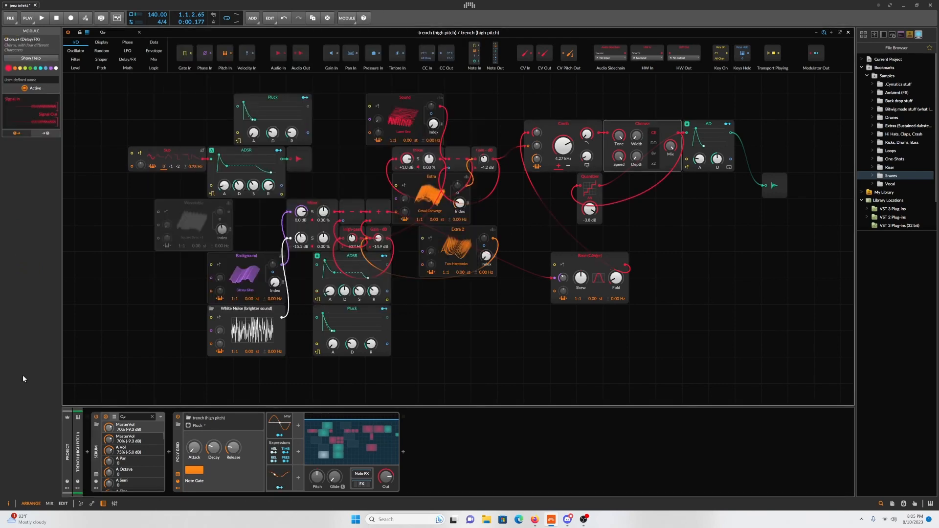
{"action": "right_click", "coordinate": [97, 455]}
{"action": "left_click", "coordinate": [172, 466]}
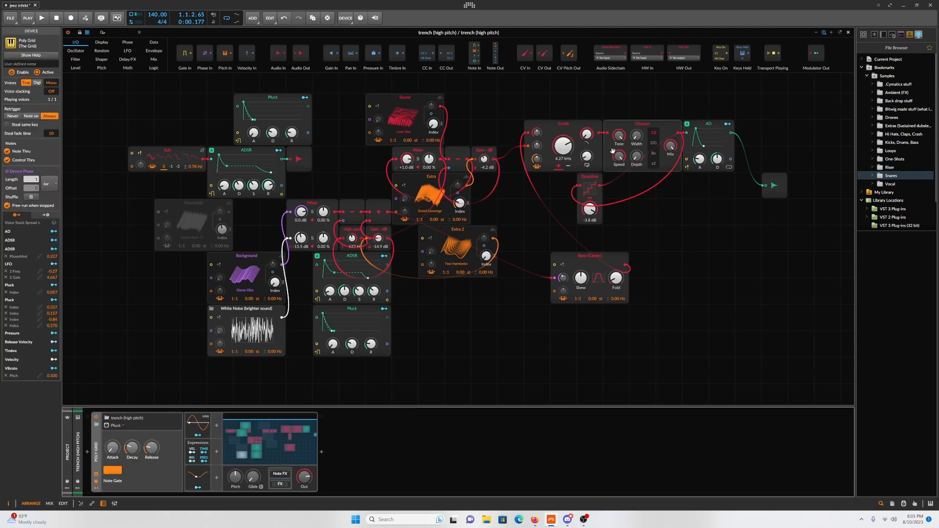
- Inspect the Comb filter and the Chorus+ module, including the effects that can replace Chorus+
{"action": "left_click", "coordinate": [558, 122]}
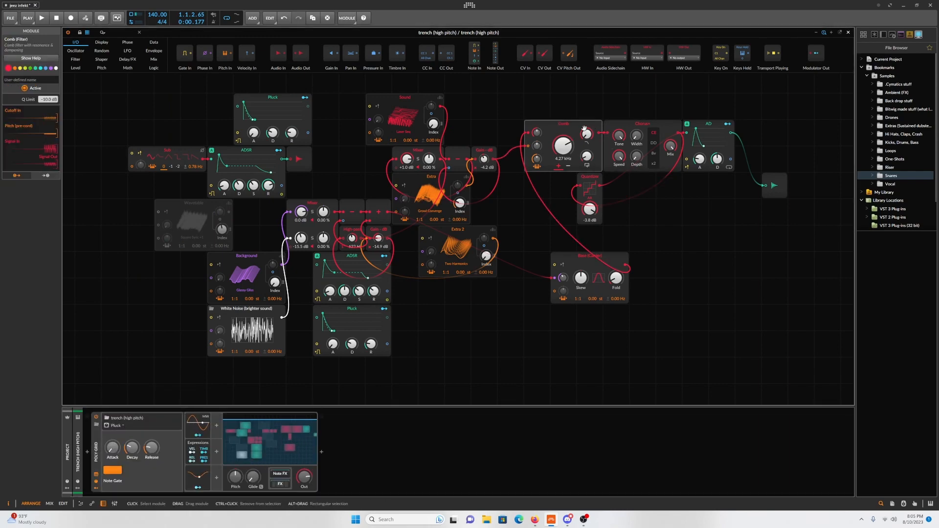
{"action": "left_click", "coordinate": [646, 131]}
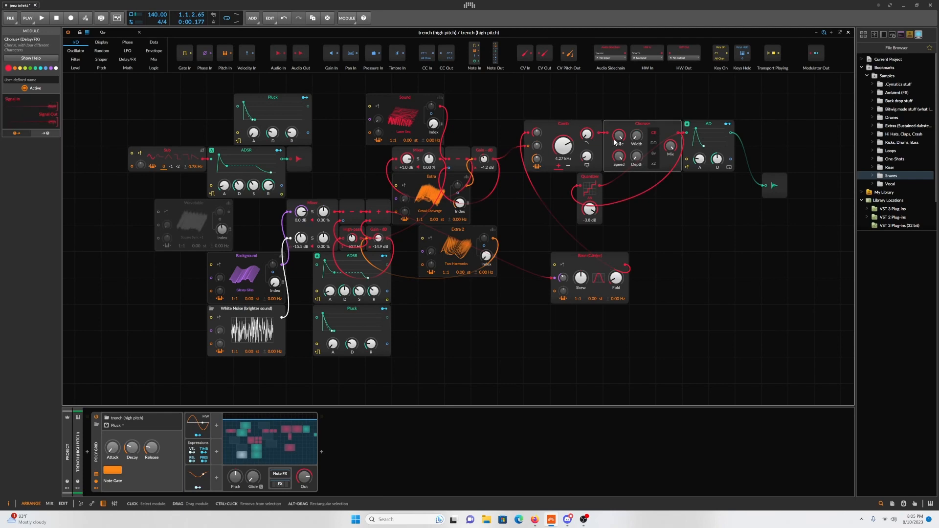
{"action": "right_click", "coordinate": [644, 126]}
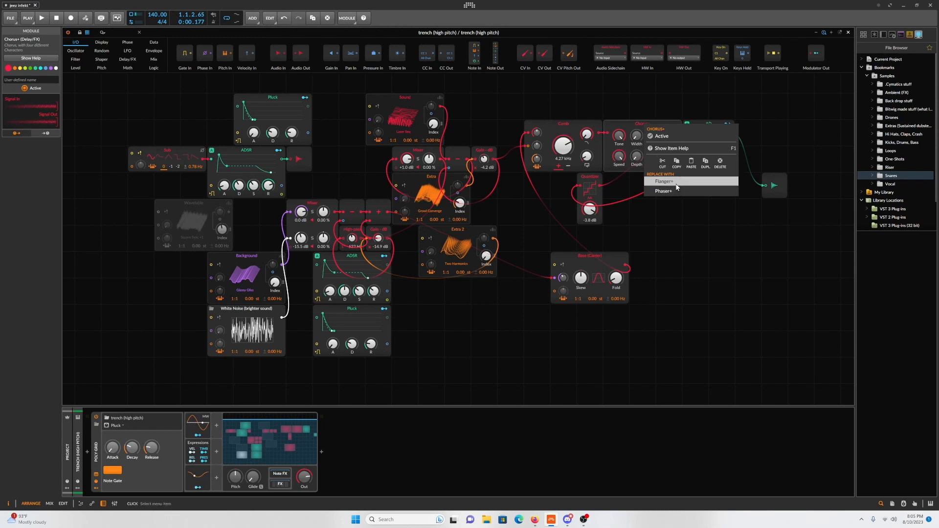
{"action": "left_click", "coordinate": [620, 136]}
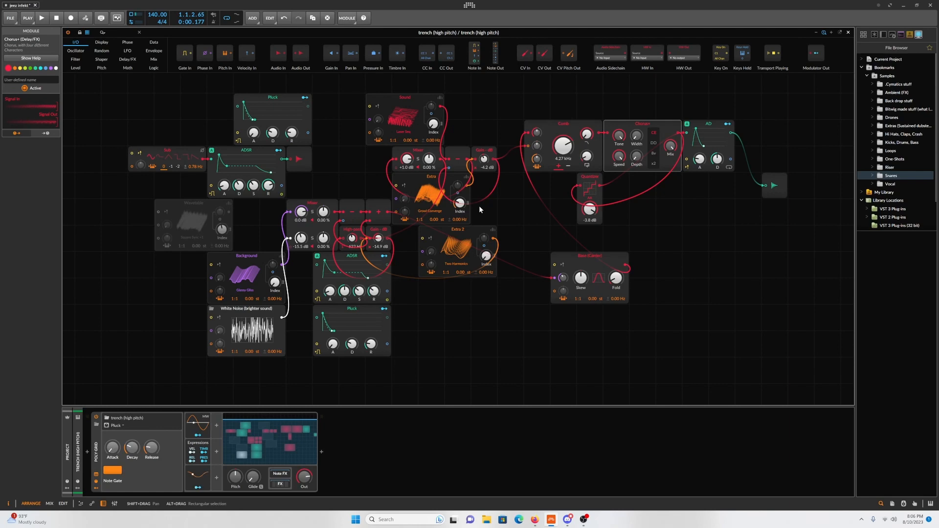
- Show the Poly Grid's FX chain and look through its devices as far as the Compressor
{"action": "left_click", "coordinate": [281, 484]}
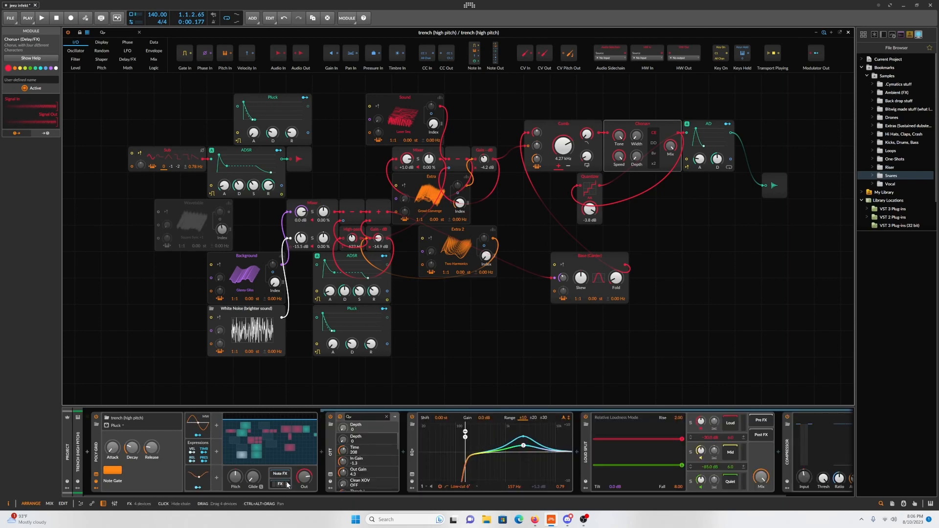
{"action": "left_click", "coordinate": [287, 484]}
{"action": "left_click", "coordinate": [287, 483]}
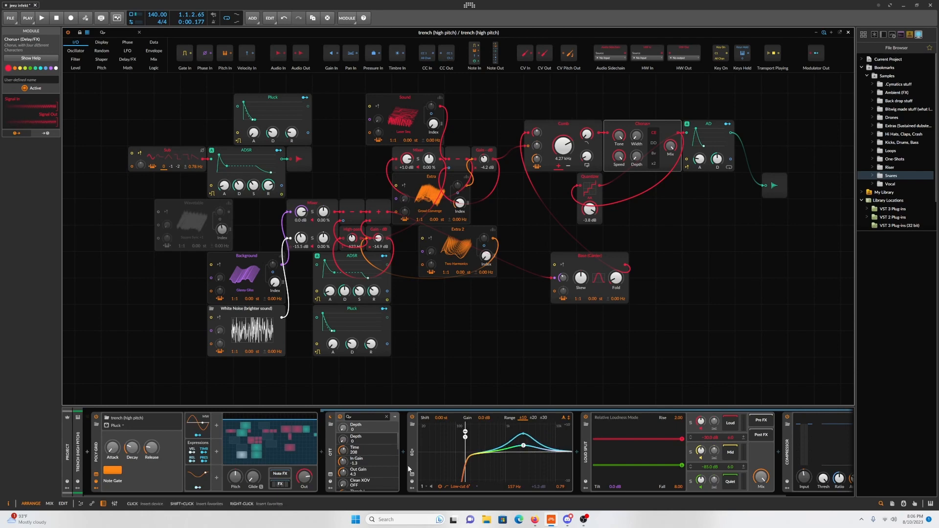
{"action": "scroll", "coordinate": [739, 483], "scroll_direction": "right", "scroll_amount": 3}
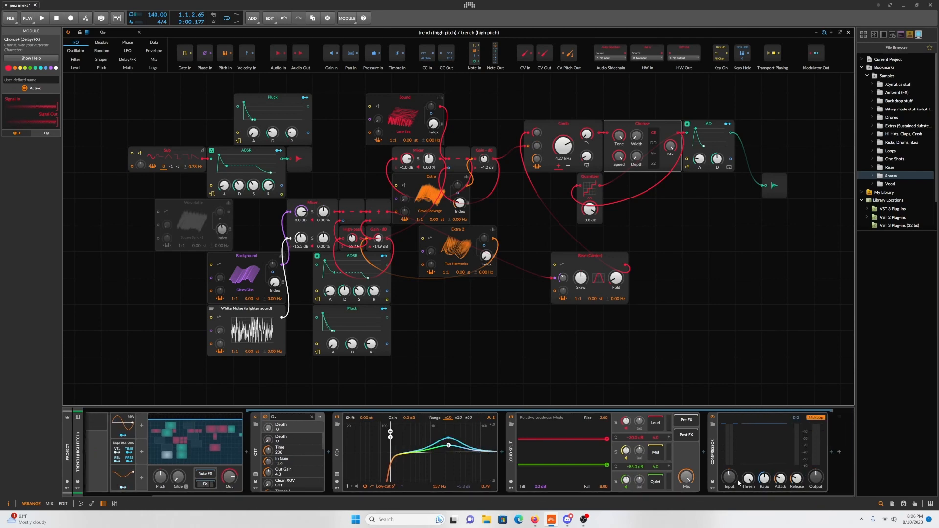
- Insert a Delay+ device after the Compressor in the Poly Grid's FX chain
{"action": "left_click", "coordinate": [832, 453]}
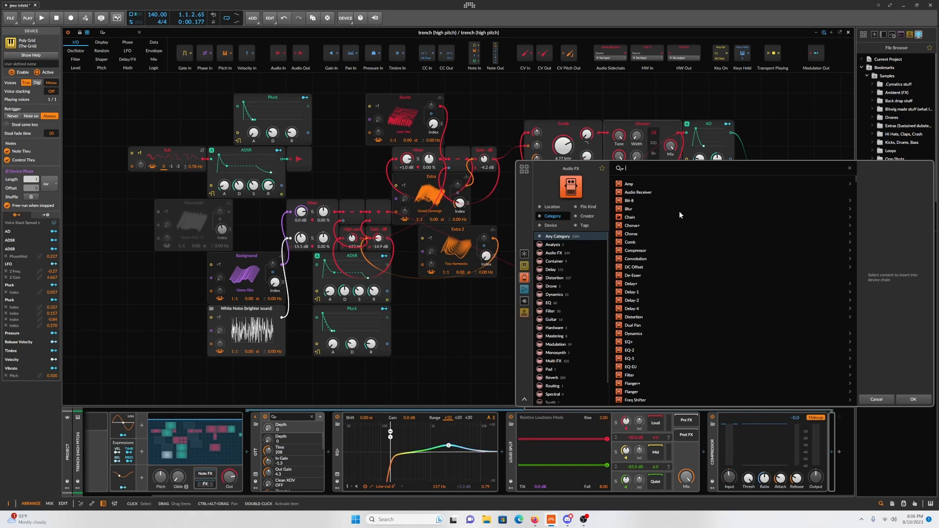
{"action": "type", "text": "de"}
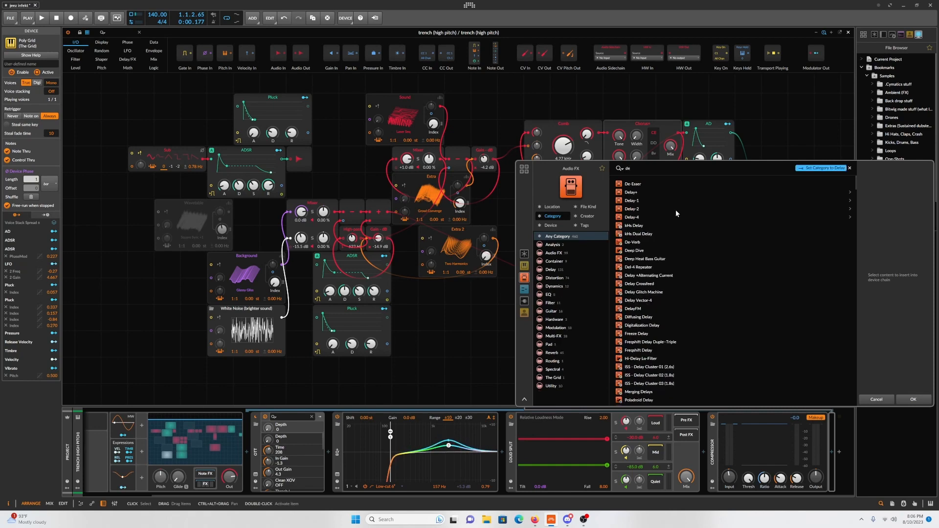
{"action": "left_click", "coordinate": [642, 192]}
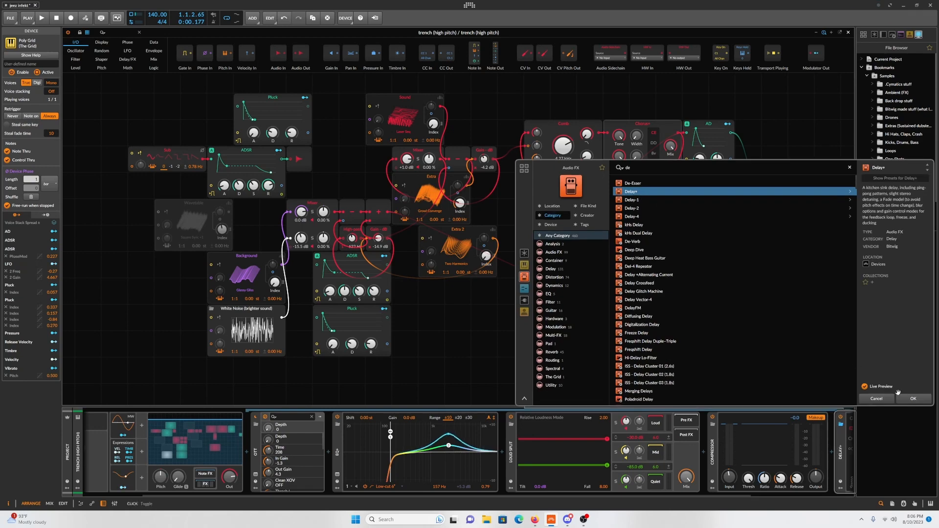
{"action": "left_click", "coordinate": [913, 398]}
- Audition the patch with Delay+ set to 1 and 8 beats of delay, and delete the device
{"action": "key", "text": "space"}
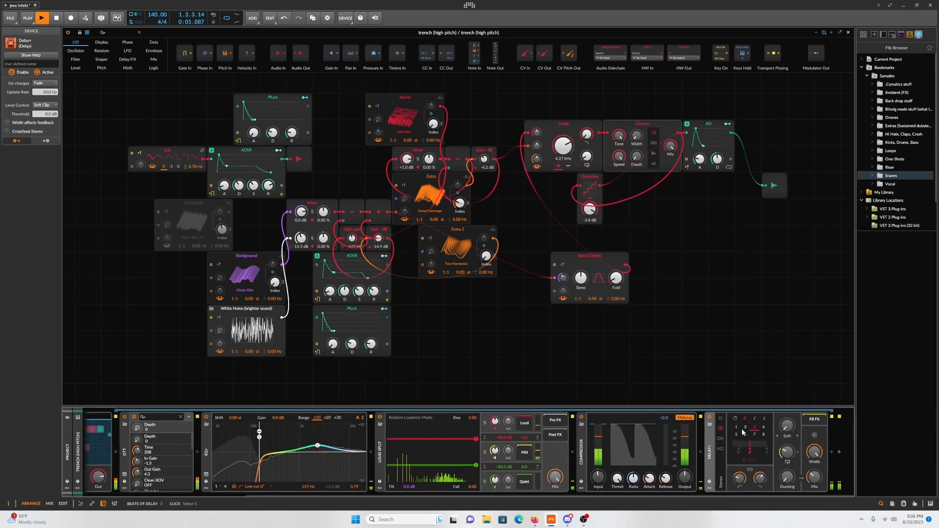
{"action": "left_click", "coordinate": [737, 427]}
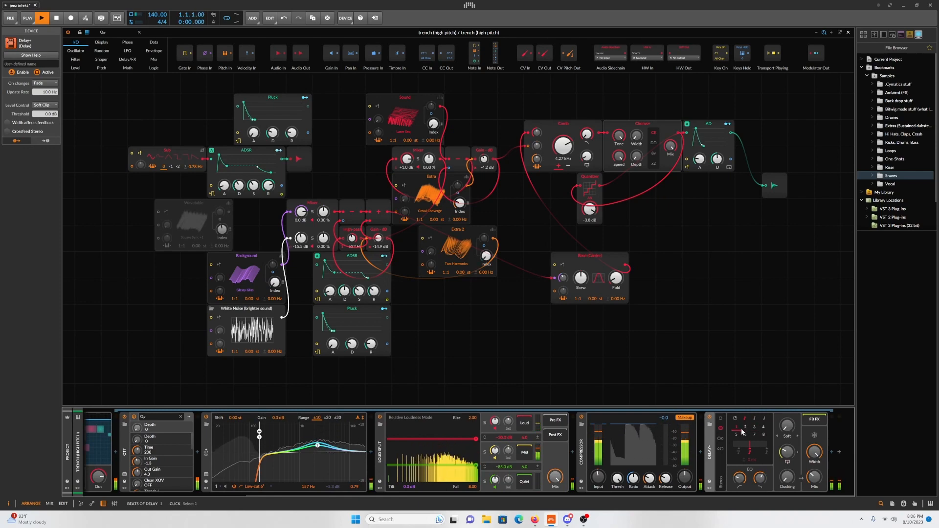
{"action": "key", "text": "space"}
{"action": "left_click", "coordinate": [764, 435]}
{"action": "key", "text": "space"}
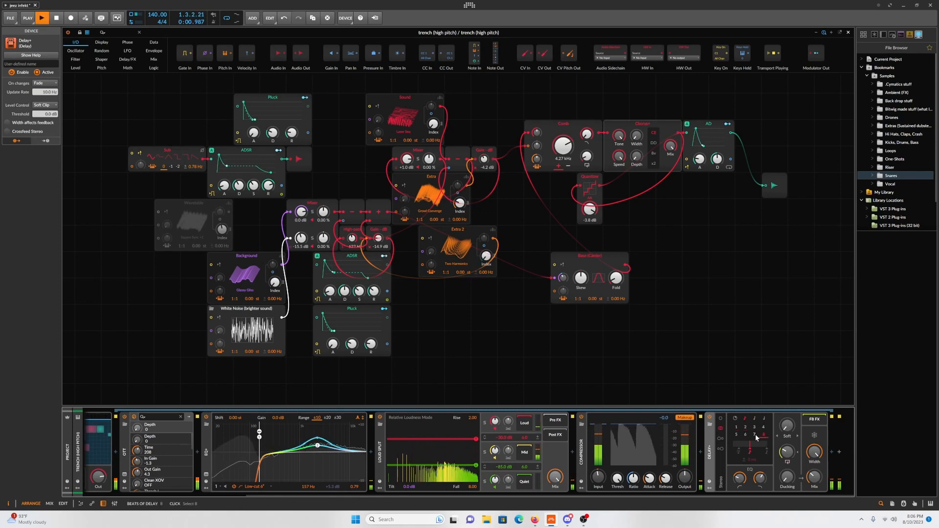
{"action": "key", "text": "space"}
{"action": "key", "text": "space"}
{"action": "key", "text": "space"}
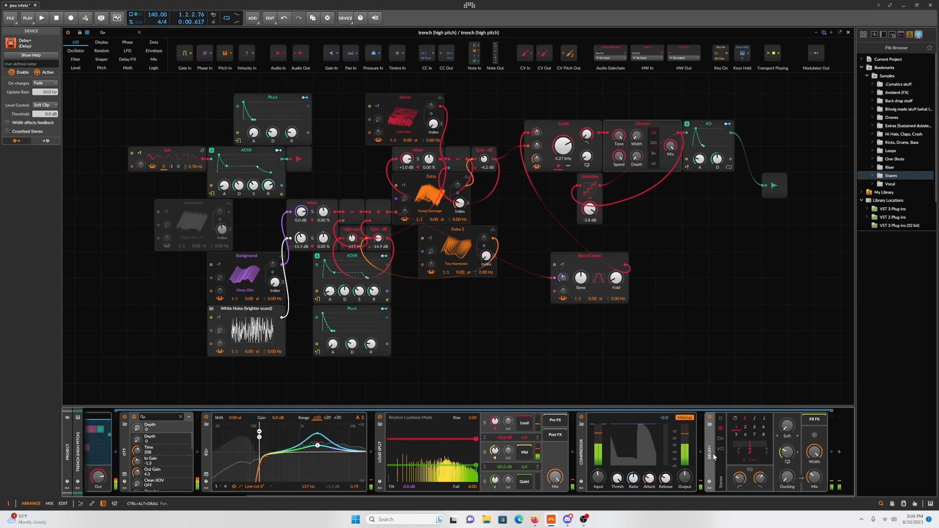
{"action": "right_click", "coordinate": [712, 456]}
{"action": "left_click", "coordinate": [789, 477]}
- Insert a Freq Shifter after the Compressor in the Poly Grid's FX chain
{"action": "left_click", "coordinate": [839, 453]}
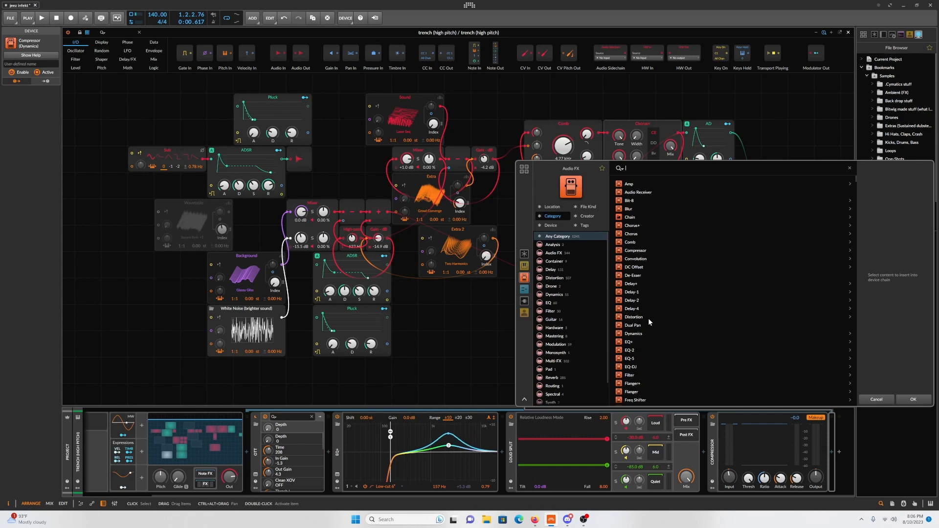
{"action": "type", "text": "fre"}
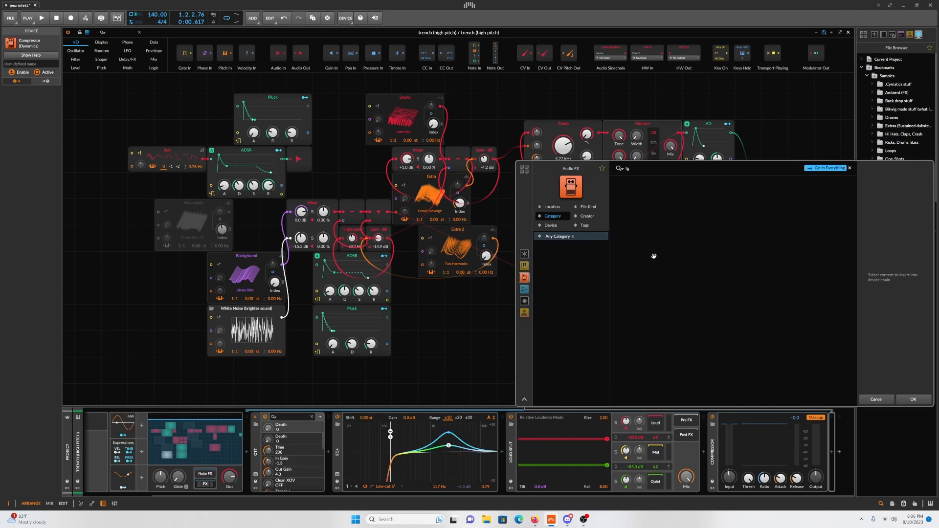
{"action": "left_click", "coordinate": [912, 400]}
- Audition the patch while setting the Freq Shifter's mix to 100 % and lowering it again
{"action": "key", "text": "space"}
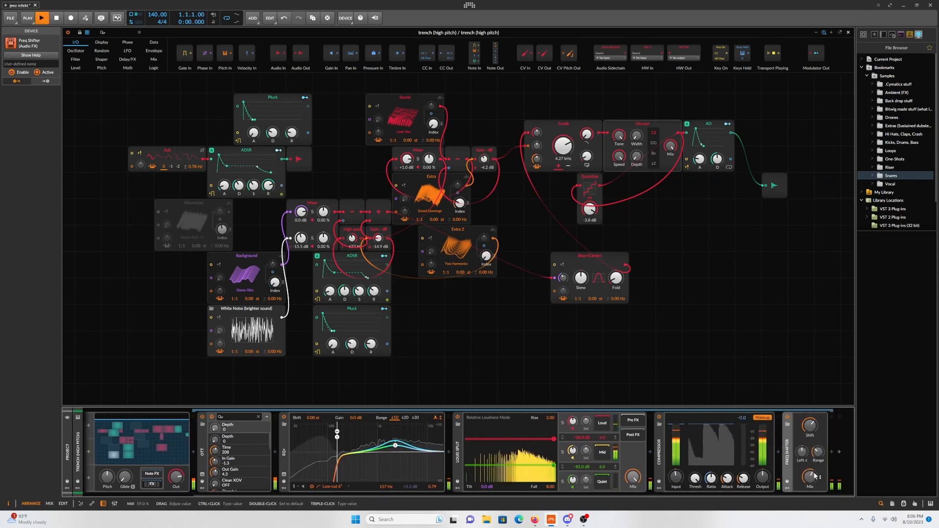
{"action": "left_click_drag", "start_coordinate": [816, 476], "coordinate": [809, 437]}
{"action": "key", "text": "space"}
{"action": "key", "text": "space"}
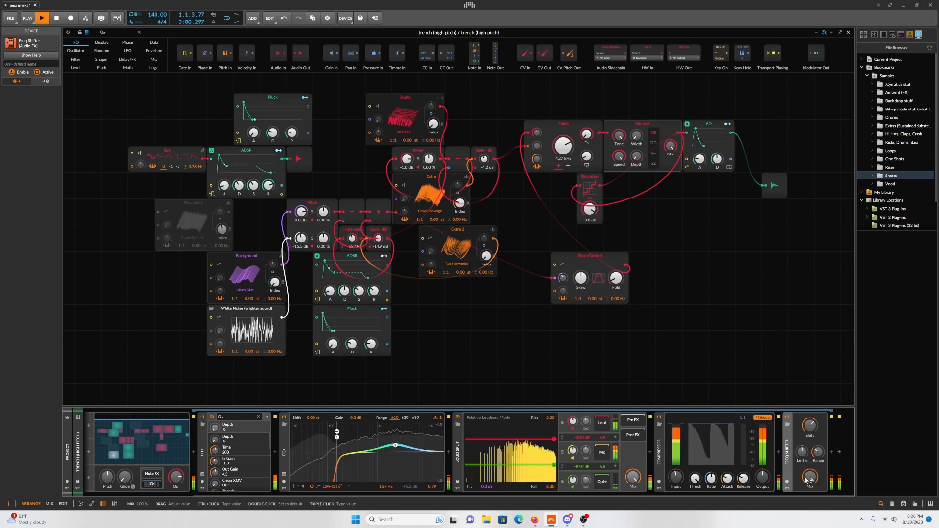
{"action": "mouse_move", "coordinate": [808, 481]}
{"action": "left_mouse_down"}
{"action": "mouse_move", "coordinate": [808, 526]}
{"action": "mouse_move", "coordinate": [808, 472]}
{"action": "left_mouse_up"}
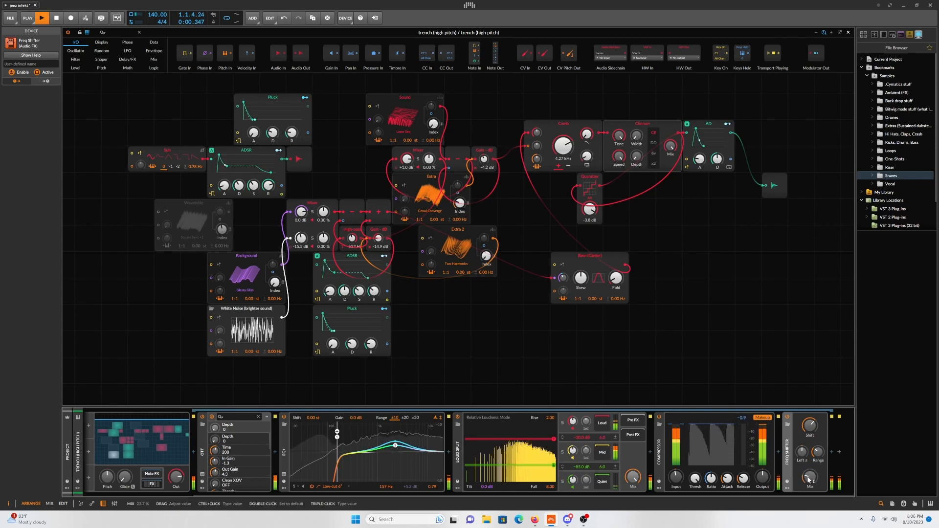
{"action": "key", "text": "space"}
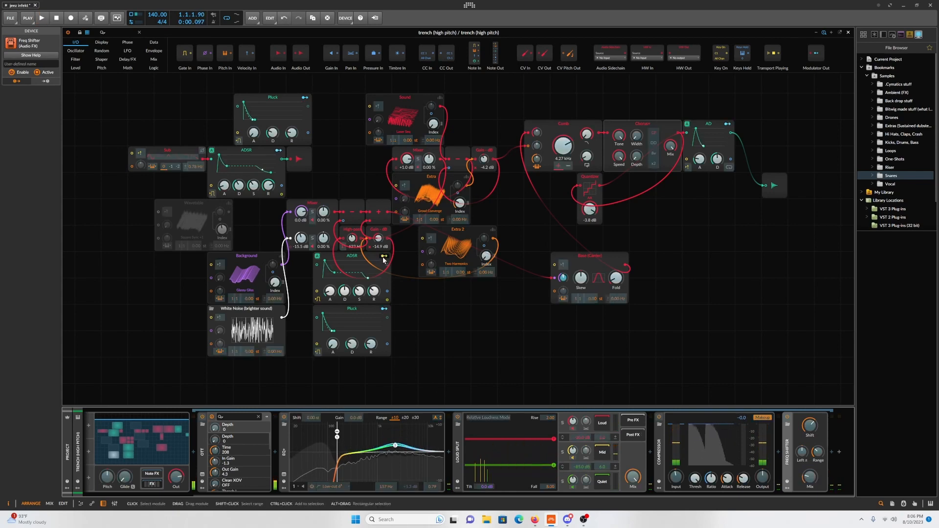
- Try modulating the Freq Shifter's mix from the lower Pluck envelope and audition the patch
{"action": "left_click", "coordinate": [384, 309]}
{"action": "left_click_drag", "start_coordinate": [810, 477], "coordinate": [809, 474]}
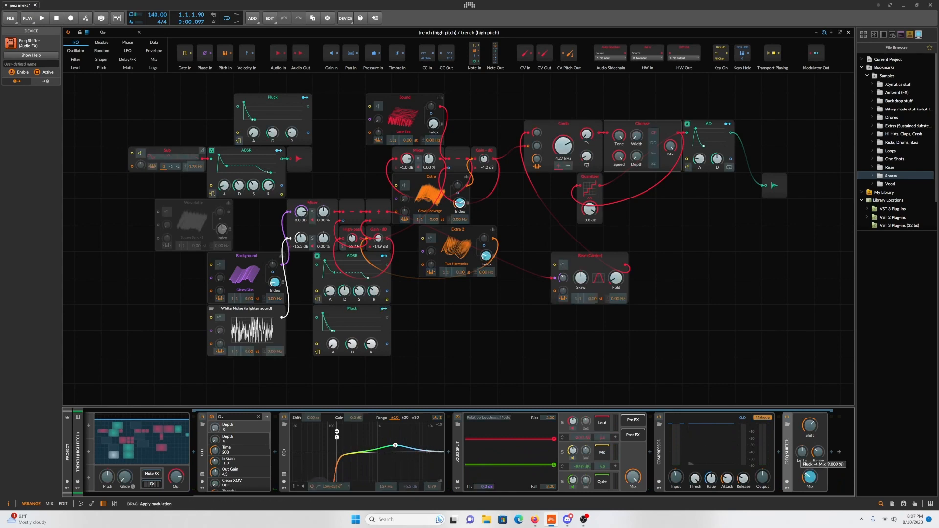
{"action": "key", "text": "space"}
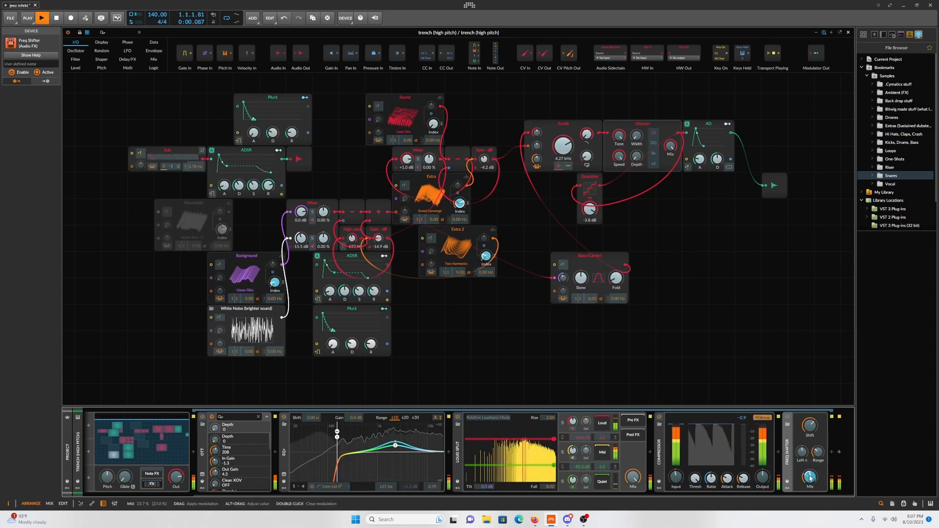
{"action": "key", "text": "space"}
{"action": "key", "text": "space"}
{"action": "key", "text": "space"}
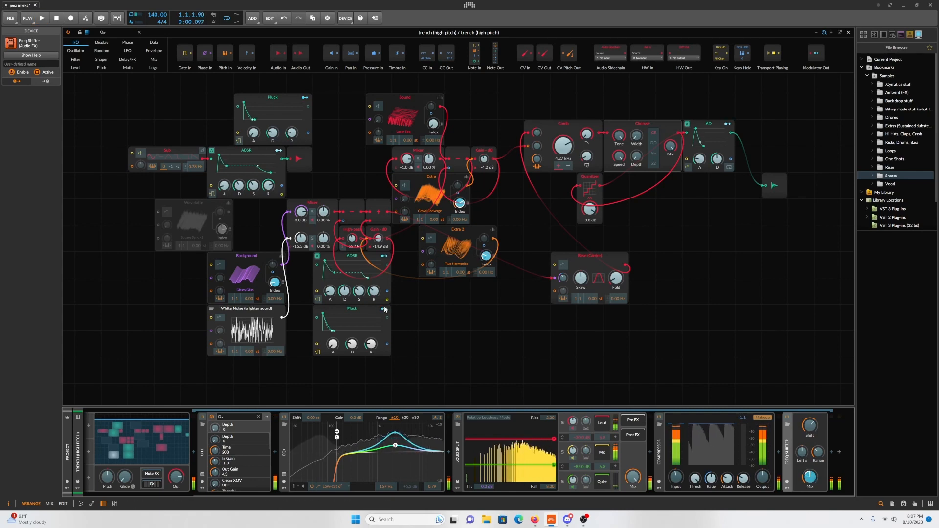
{"action": "left_click", "coordinate": [384, 309]}
- Try a frequency shift of 61.7 % on the Freq Shifter while playing the patch, and delete the device
{"action": "key", "text": "space"}
{"action": "left_click_drag", "start_coordinate": [810, 425], "coordinate": [811, 425]}
{"action": "key", "text": "space"}
{"action": "key", "text": "space"}
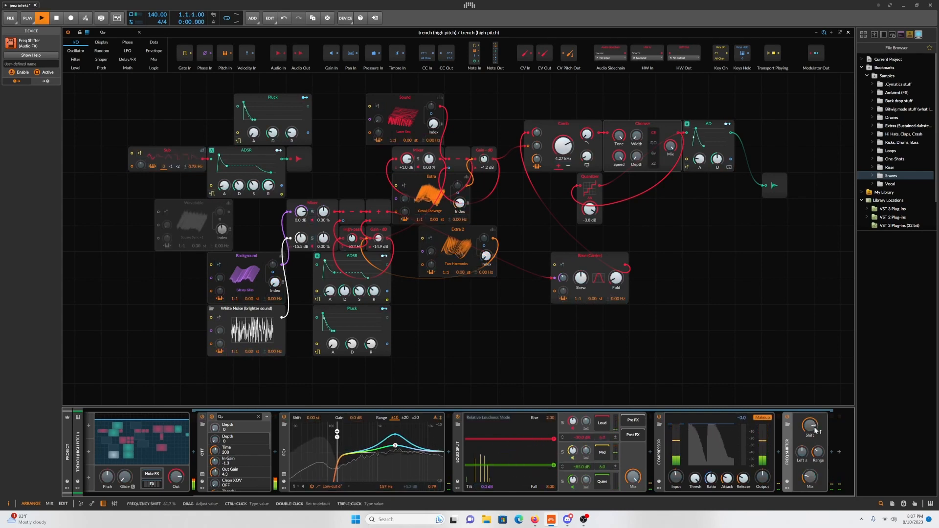
{"action": "key", "text": "space"}
{"action": "key", "text": "space"}
{"action": "key", "text": "space"}
{"action": "right_click", "coordinate": [789, 456]}
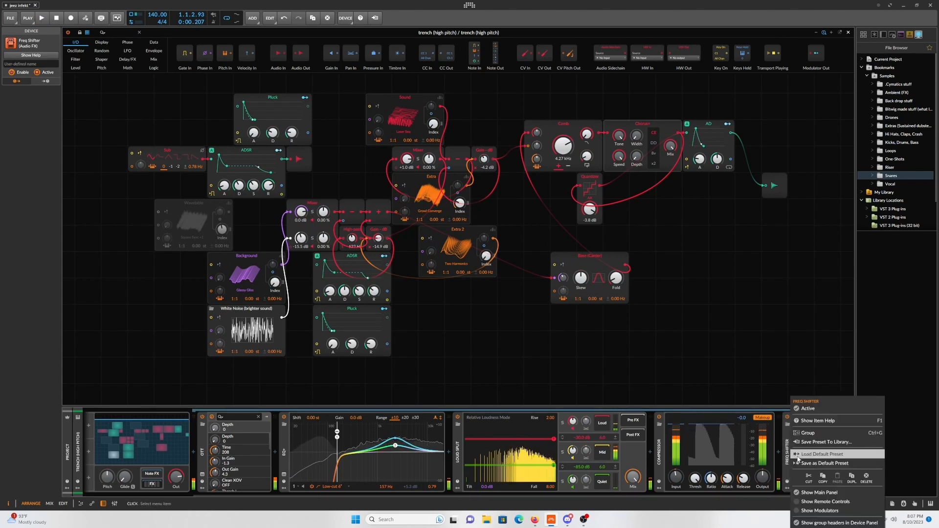
{"action": "left_click", "coordinate": [866, 477]}
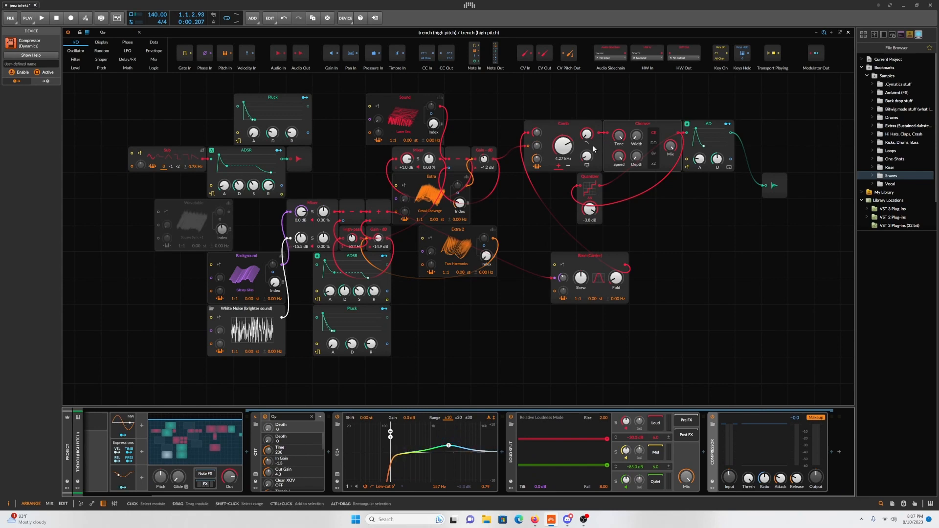
- Deactivate the Quantizer module to hear the patch without it, and reactivate it
{"action": "left_click", "coordinate": [589, 185]}
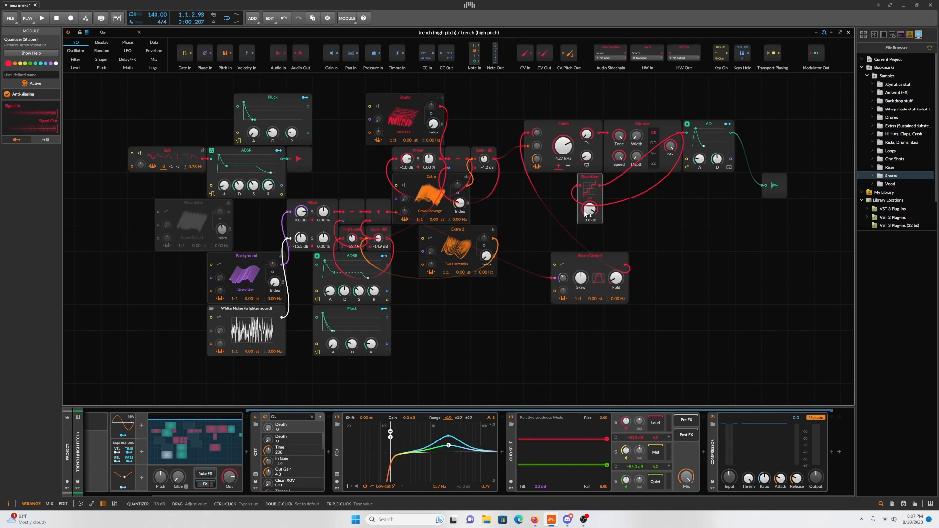
{"action": "right_click", "coordinate": [590, 186]}
{"action": "left_click", "coordinate": [612, 200]}
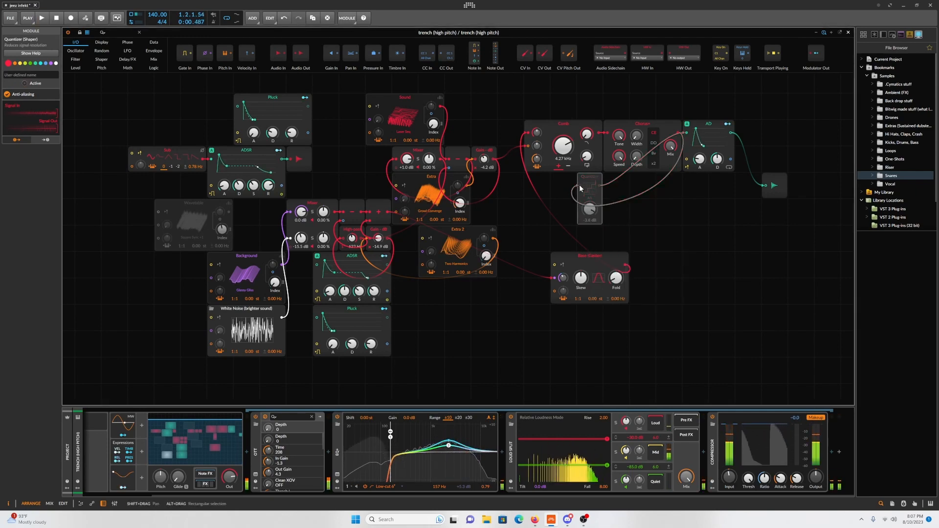
{"action": "right_click", "coordinate": [580, 187]}
{"action": "left_click", "coordinate": [614, 197]}
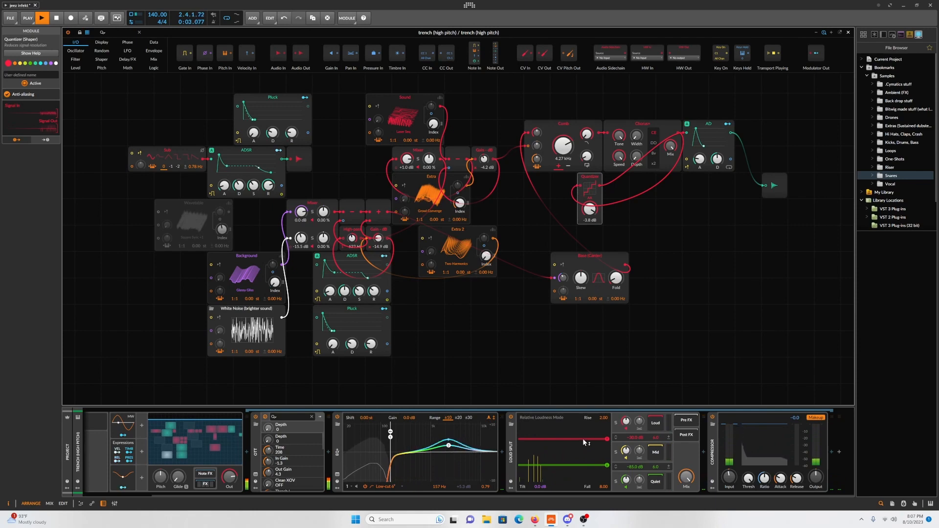
- Audition the patch with the Quantizer active, and deactivate the module
{"action": "key", "text": "space"}
{"action": "key", "text": "space"}
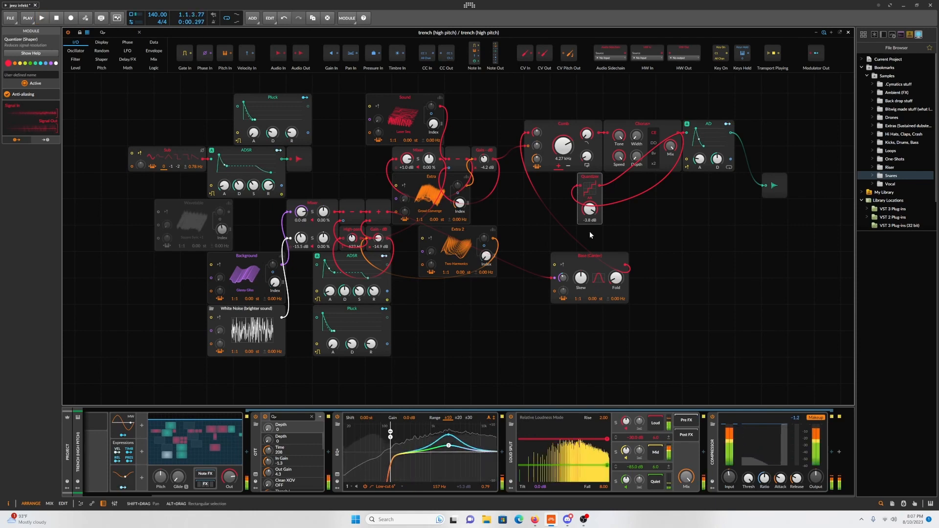
{"action": "right_click", "coordinate": [590, 184]}
{"action": "left_click", "coordinate": [604, 195]}
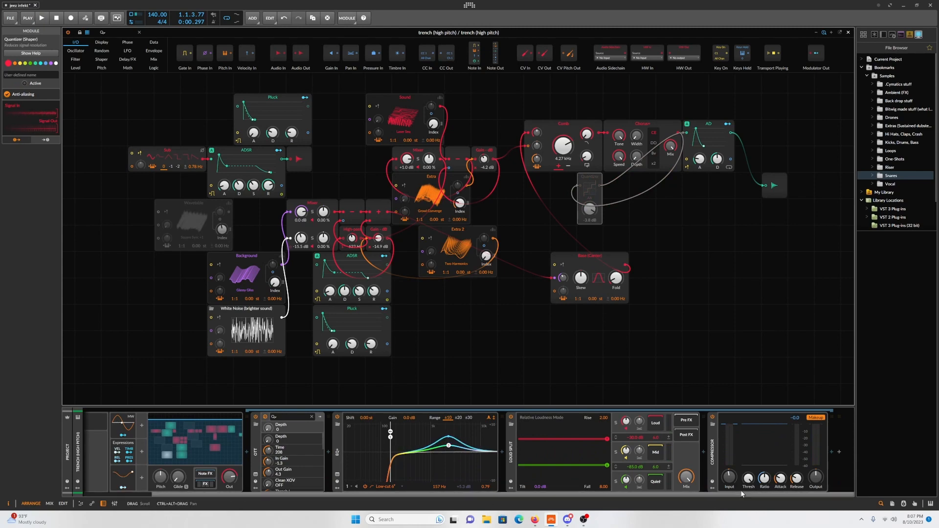
{"action": "left_click", "coordinate": [831, 451]}
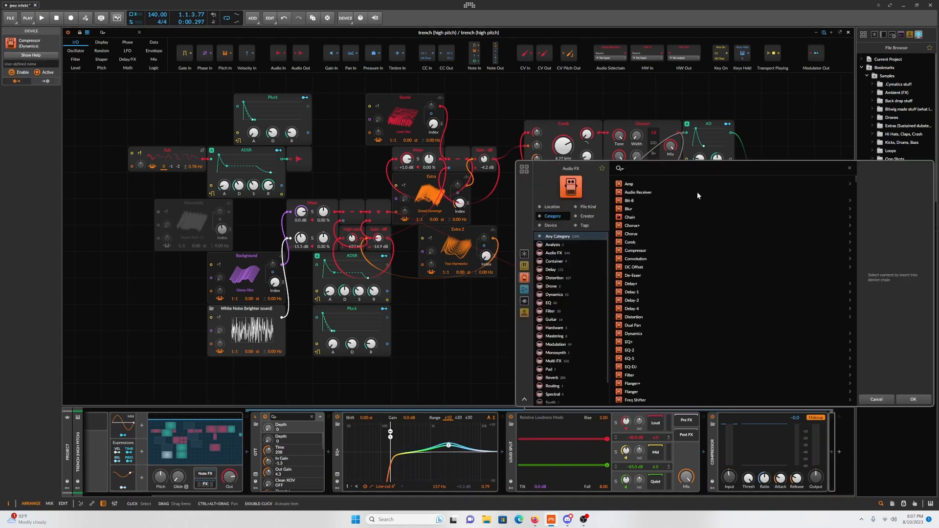
{"action": "type", "text": "quan"}
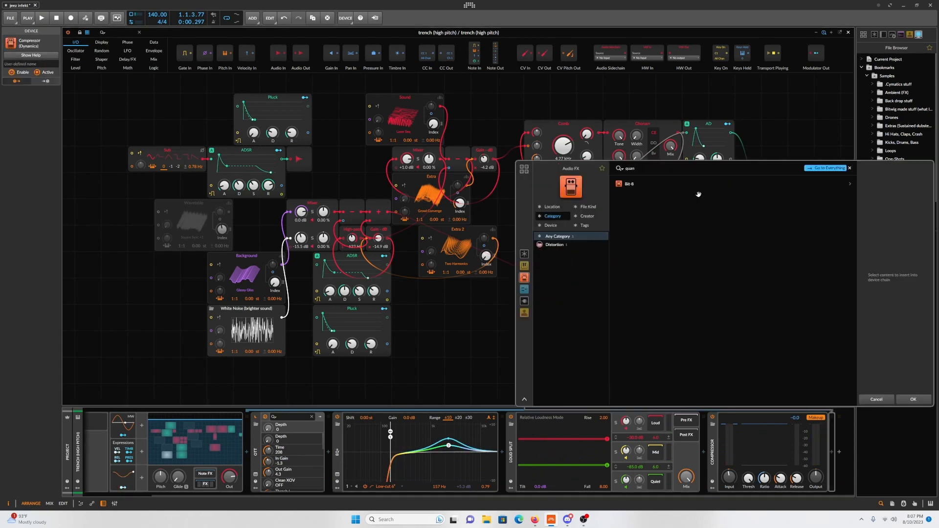
{"action": "key", "text": "BackSpace"}
{"action": "key", "text": "BackSpace"}
{"action": "left_click", "coordinate": [875, 400]}
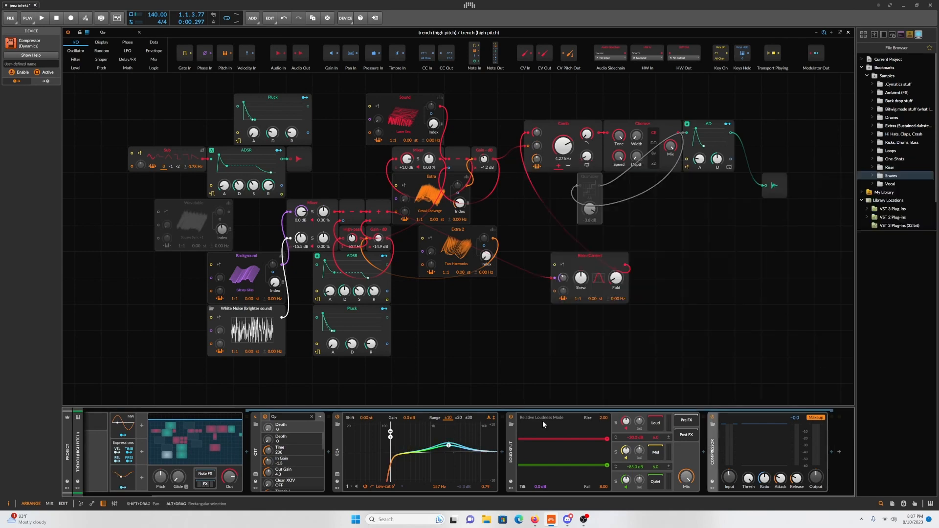
- Search the Poly Grid's Note FX chain devices for Quantize and insert the Quantize device
{"action": "left_click", "coordinate": [205, 483]}
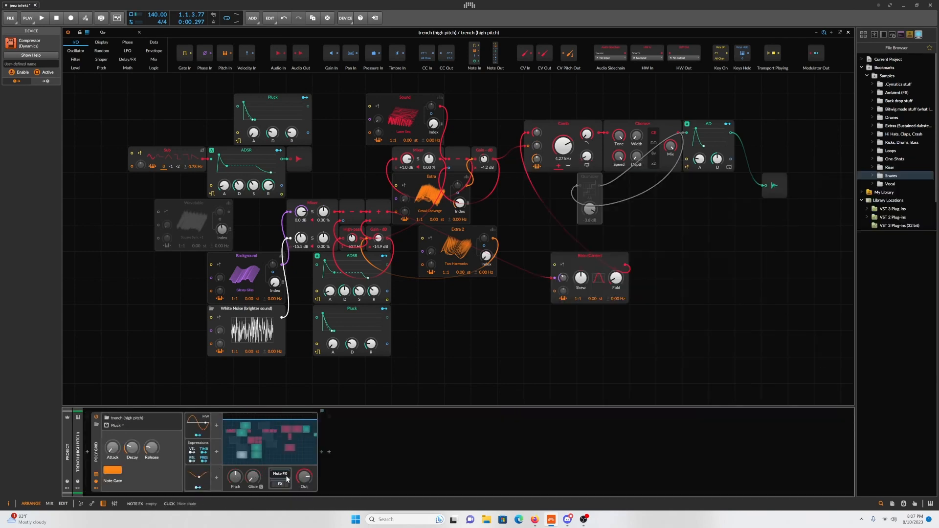
{"action": "left_click", "coordinate": [321, 452]}
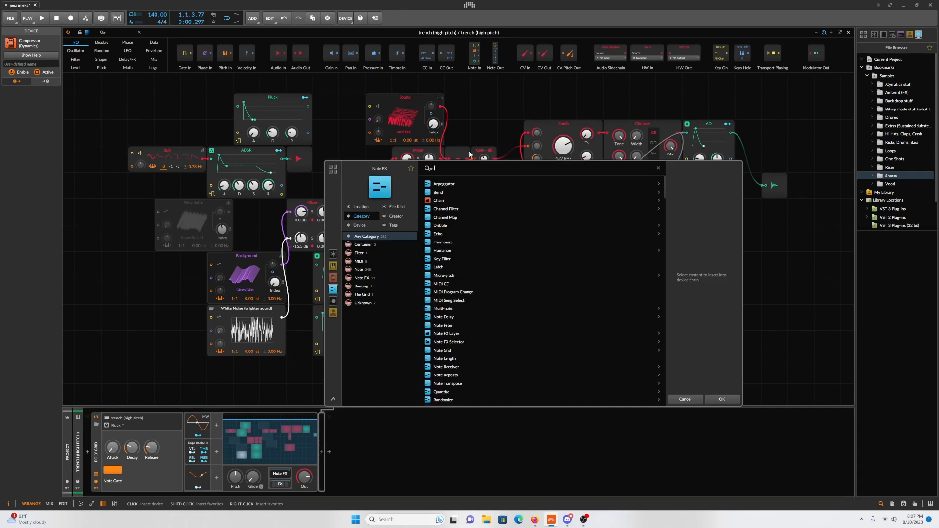
{"action": "type", "text": "qu"}
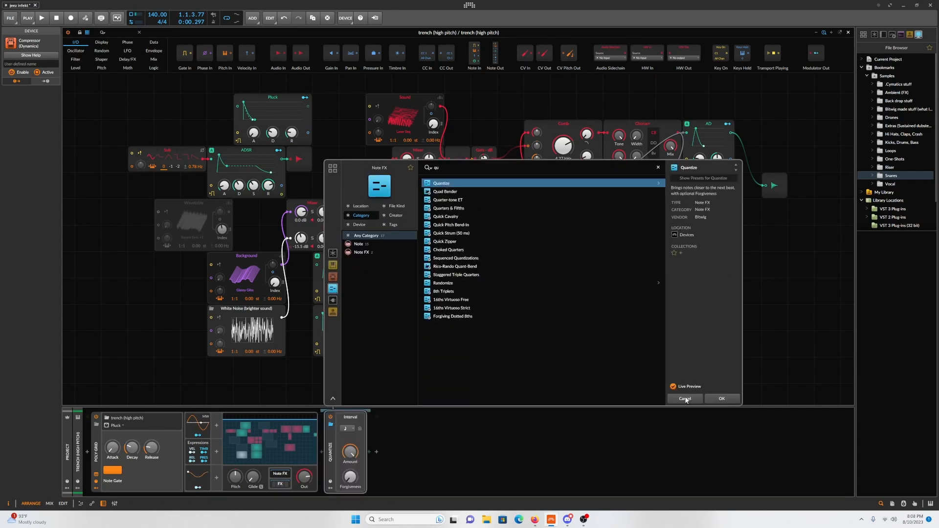
{"action": "left_click", "coordinate": [721, 398]}
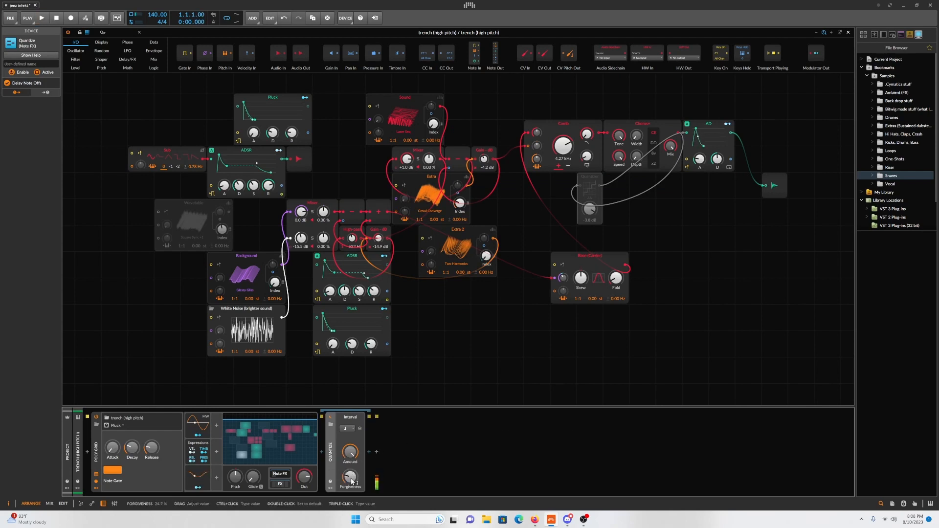
- Try raising the Quantize device's Forgiveness to 100 % while playing the patch, and delete the device
{"action": "left_click_drag", "start_coordinate": [351, 479], "coordinate": [351, 450]}
{"action": "key", "text": "space"}
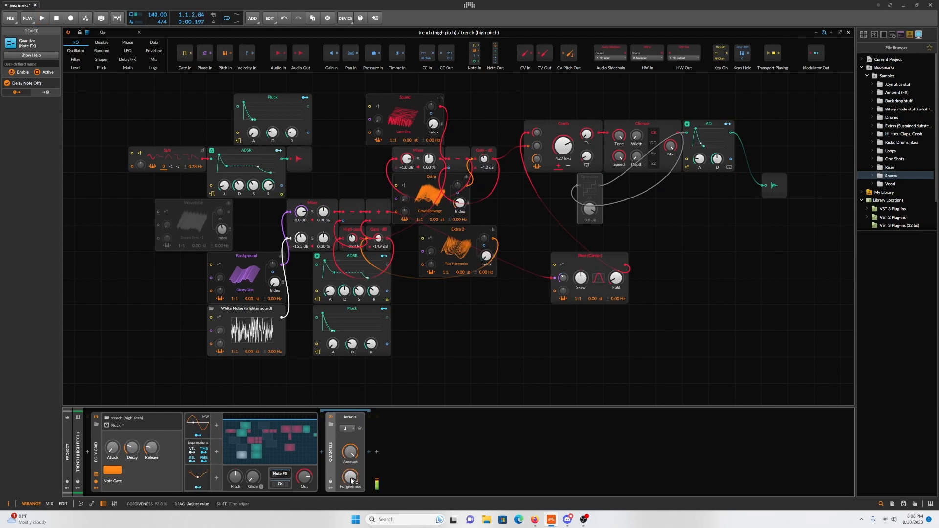
{"action": "left_click", "coordinate": [346, 433]}
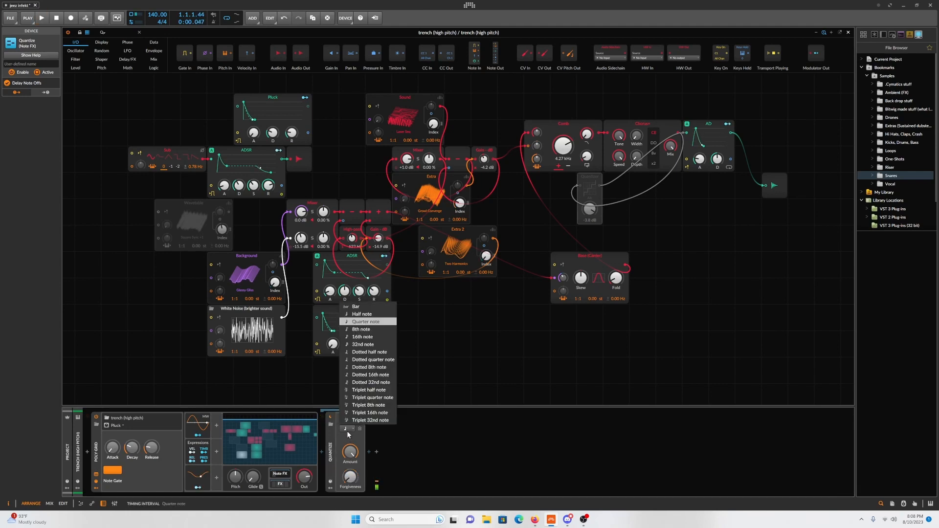
{"action": "left_click", "coordinate": [347, 431]}
{"action": "right_click", "coordinate": [329, 455]}
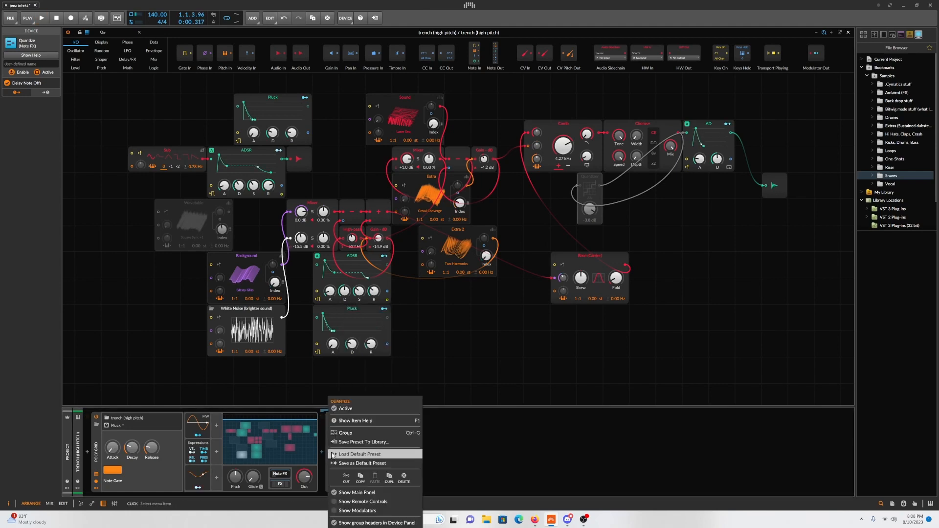
{"action": "left_click", "coordinate": [499, 481]}
{"action": "left_click_drag", "start_coordinate": [351, 478], "coordinate": [350, 450]}
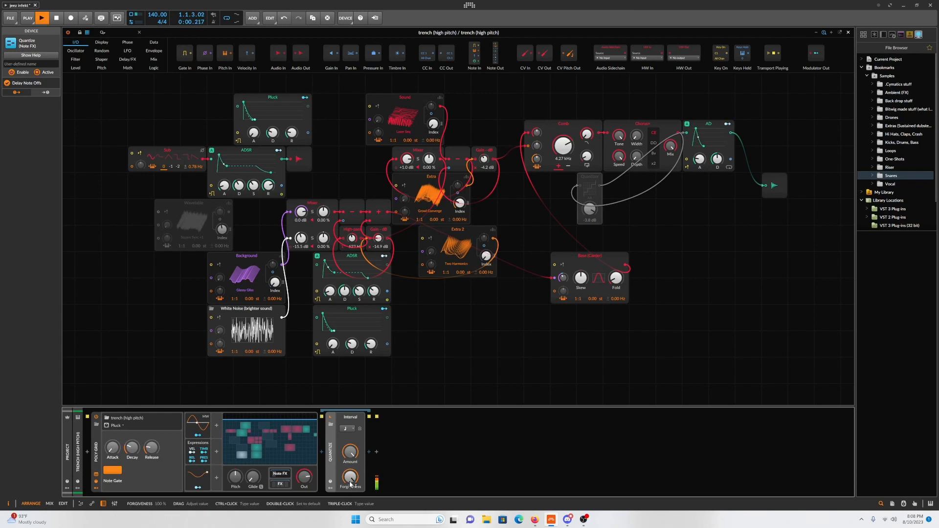
{"action": "right_click", "coordinate": [333, 461]}
{"action": "left_click", "coordinate": [409, 479]}
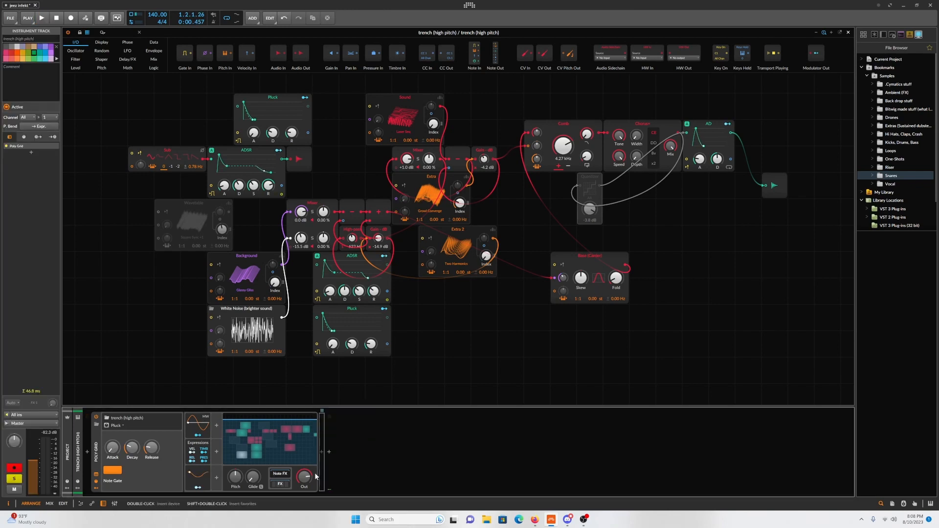
- Reactivate the Quantizer module in the grid
{"action": "right_click", "coordinate": [597, 193]}
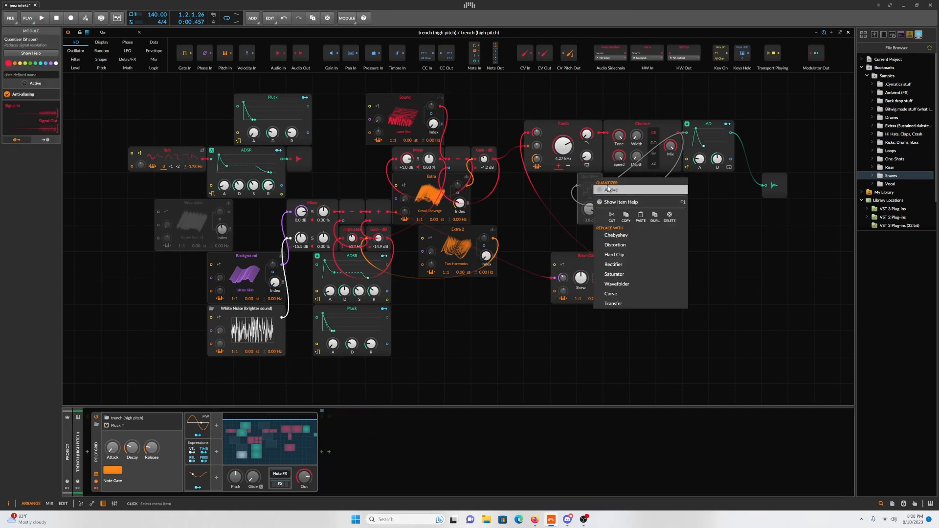
{"action": "left_click", "coordinate": [609, 189]}
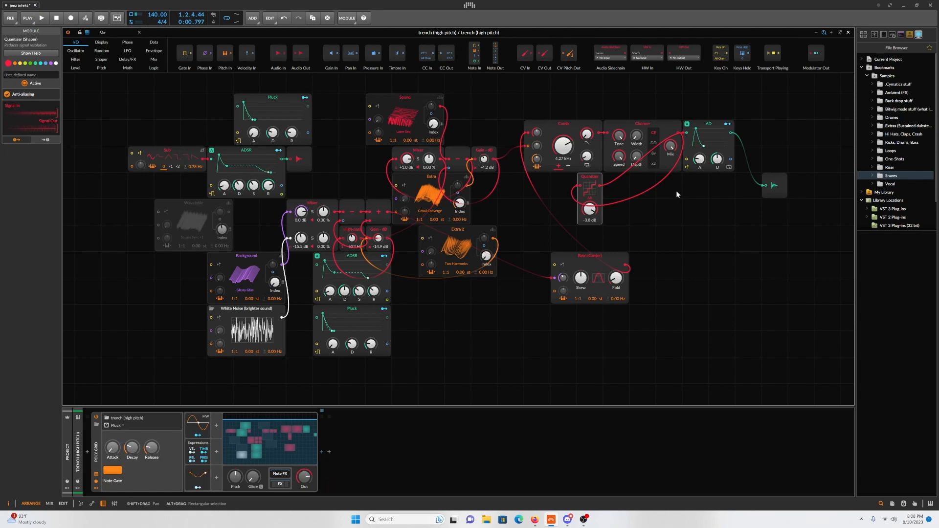
- Move the Base (Carrier) oscillator down and to the left, next to the lower right of Extra 2
{"action": "left_click", "coordinate": [592, 258]}
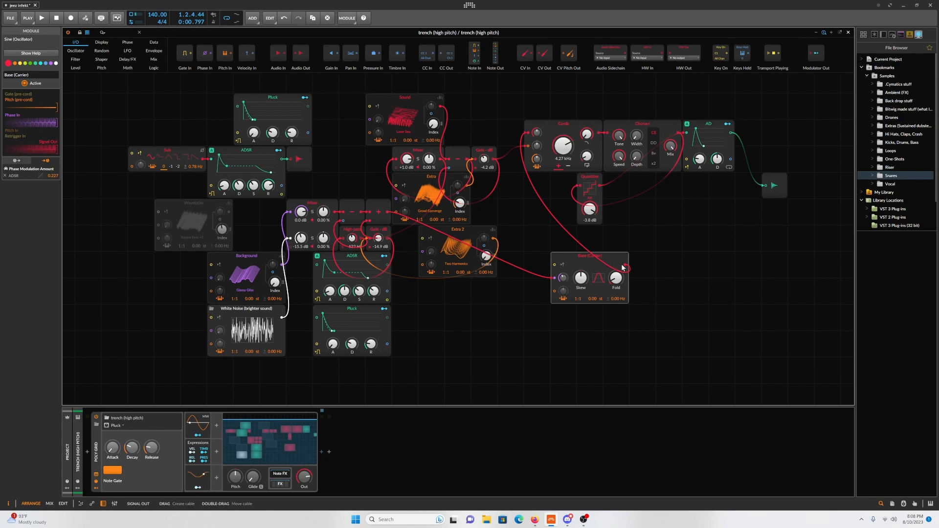
{"action": "left_click_drag", "start_coordinate": [623, 268], "coordinate": [625, 291]}
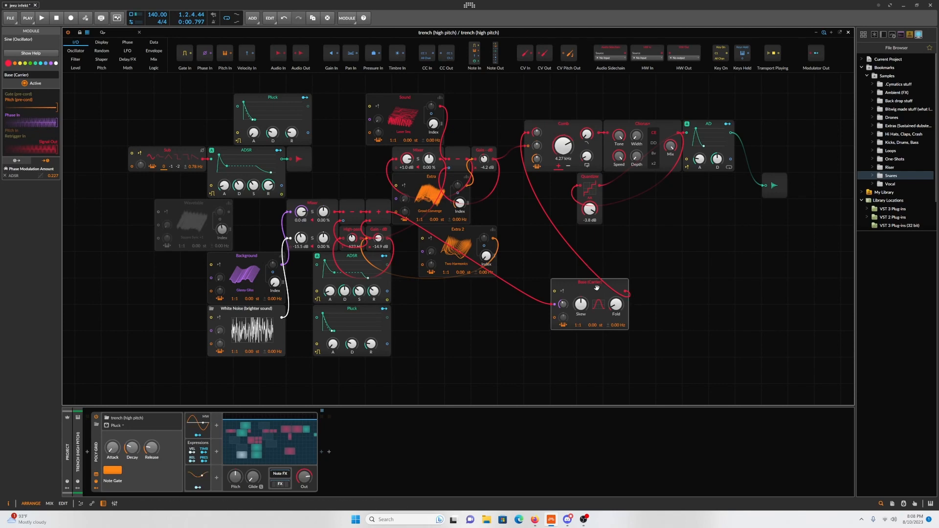
{"action": "left_click_drag", "start_coordinate": [597, 288], "coordinate": [544, 288]}
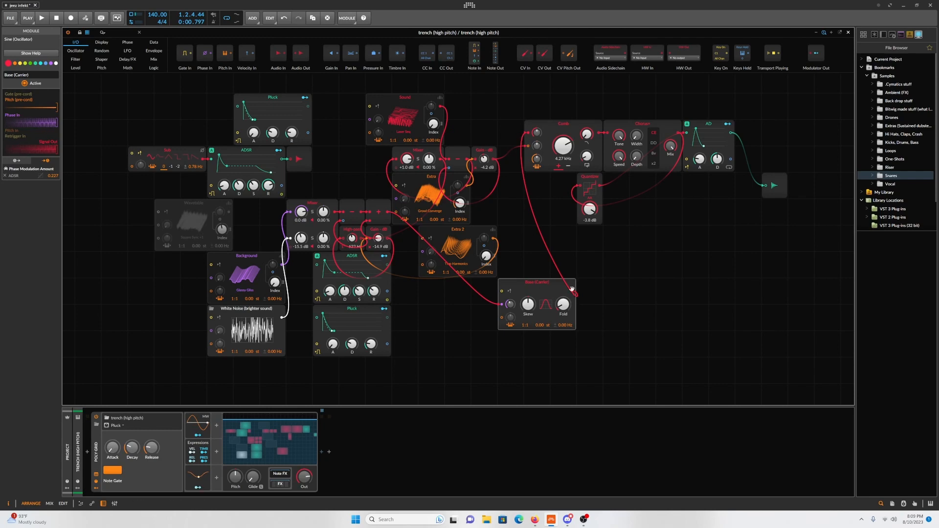
- Examine the Comb filter, AD envelope, Quantizer and Chorus+ modules in the output chain and audition the patch
{"action": "left_click", "coordinate": [547, 123]}
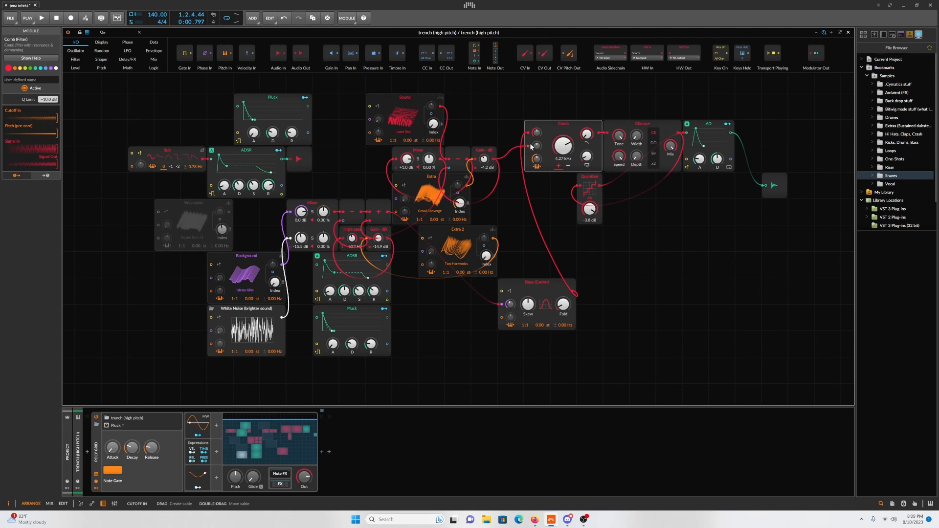
{"action": "left_click_drag", "start_coordinate": [537, 147], "coordinate": [538, 147]}
{"action": "key", "text": "space"}
{"action": "key", "text": "space"}
{"action": "left_click", "coordinate": [704, 129]}
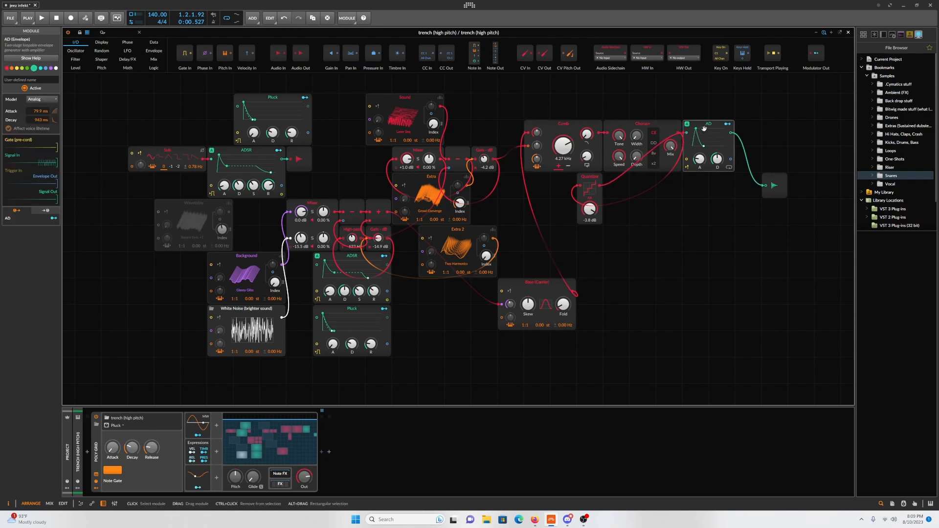
{"action": "left_click", "coordinate": [594, 188]}
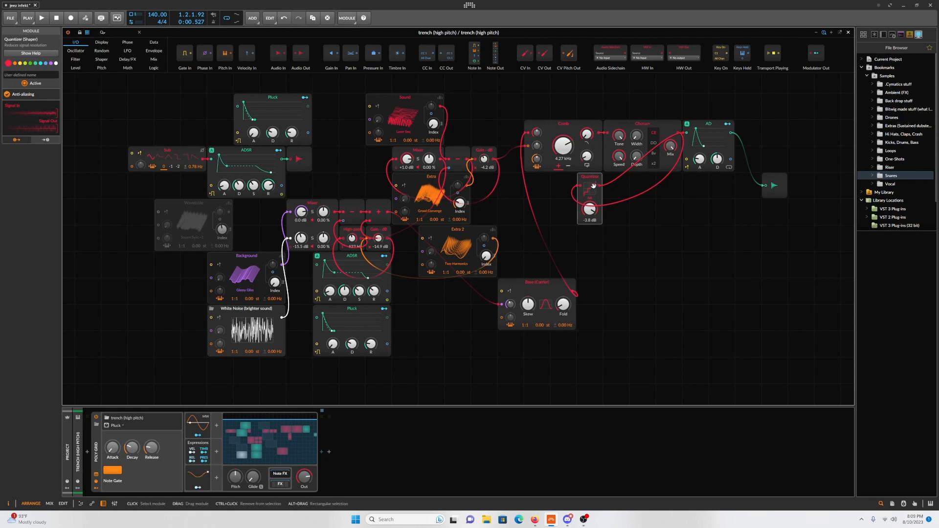
{"action": "left_click", "coordinate": [641, 150]}
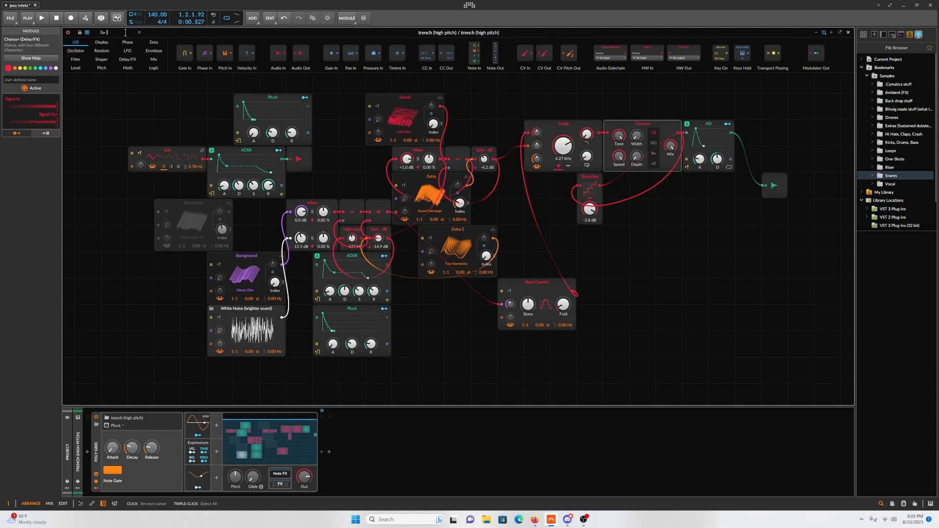
- Insert a Phaser+ module right after the Comb filter and delete the Chorus+ module
{"action": "type", "text": "phaser"}
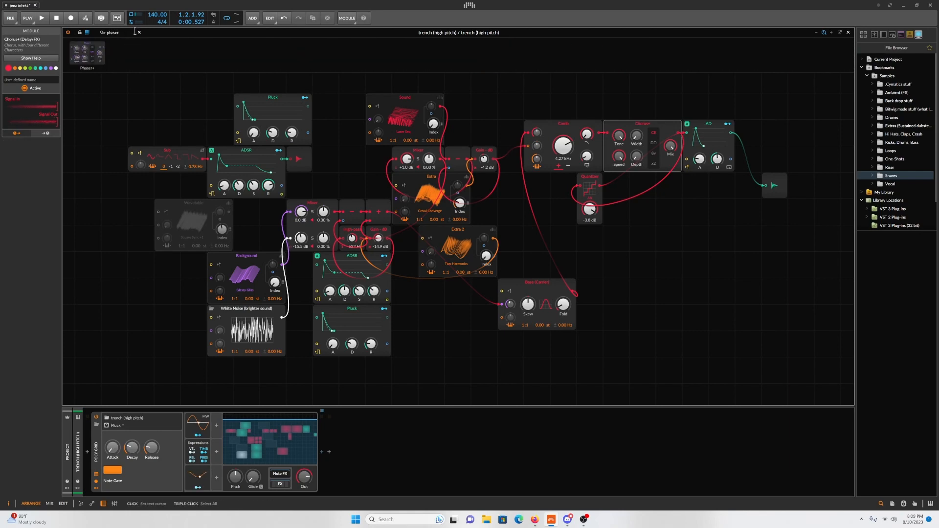
{"action": "key", "text": "BackSpace"}
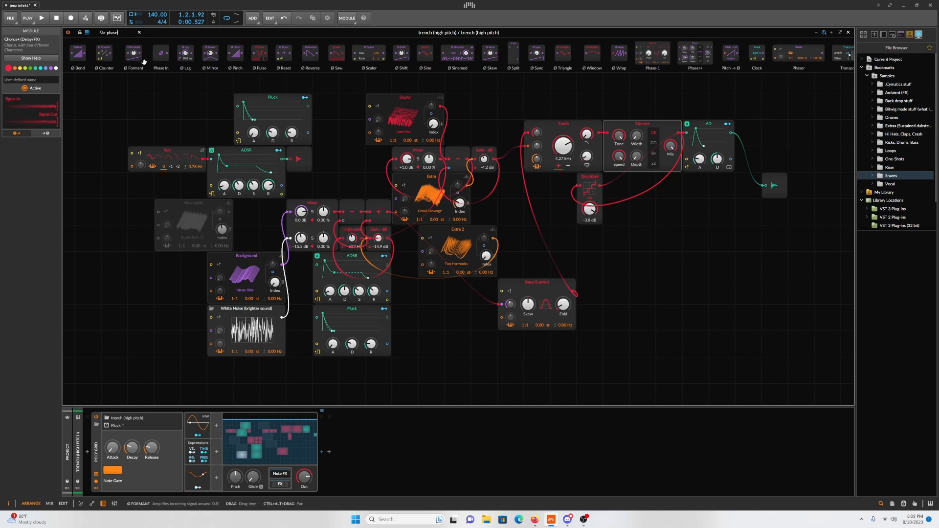
{"action": "type", "text": "e"}
{"action": "key", "text": "BackSpace"}
{"action": "type", "text": "r"}
{"action": "left_click_drag", "start_coordinate": [87, 54], "coordinate": [643, 179]}
{"action": "right_click", "coordinate": [717, 146]}
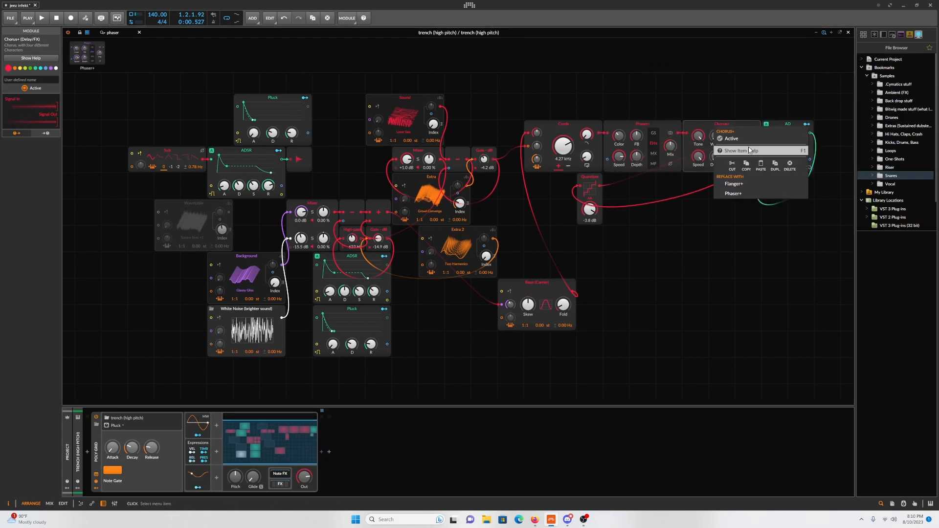
{"action": "left_click", "coordinate": [717, 150]}
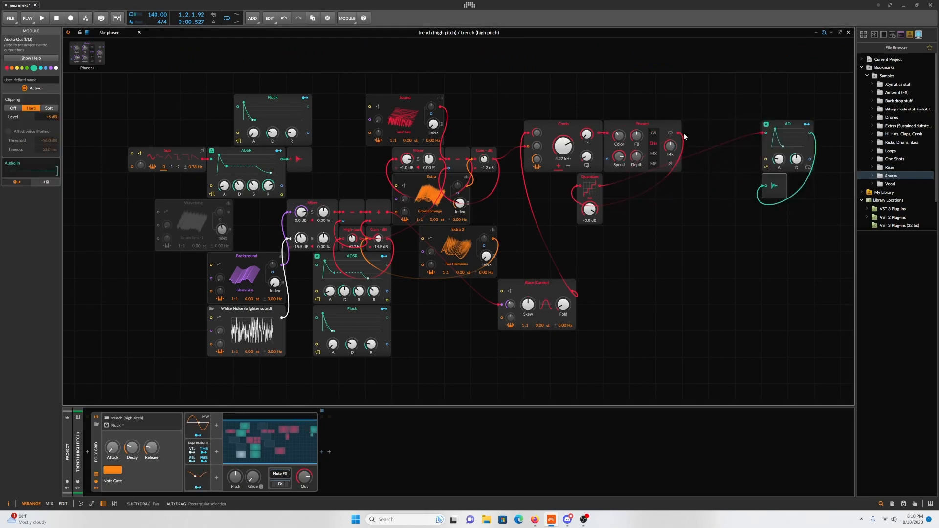
- Adjust the Phaser+ mix while auditioning the patch, and set the phaser's character to GS
{"action": "key", "text": "space"}
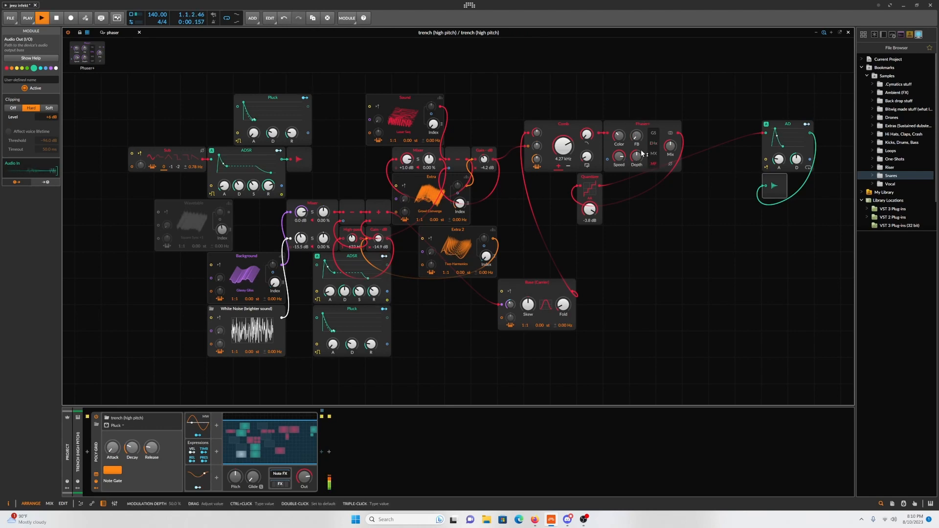
{"action": "key", "text": "space"}
{"action": "key", "text": "space"}
{"action": "left_click_drag", "start_coordinate": [670, 146], "coordinate": [671, 132]}
{"action": "key", "text": "space"}
{"action": "key", "text": "space"}
{"action": "left_click", "coordinate": [651, 134]}
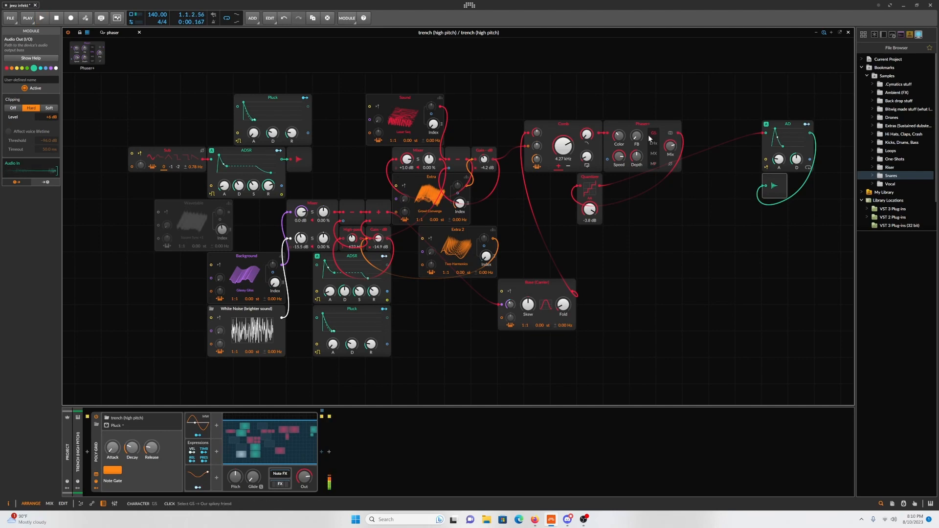
- Audition the patch with the Phaser+ in its GS character
{"action": "key", "text": "space"}
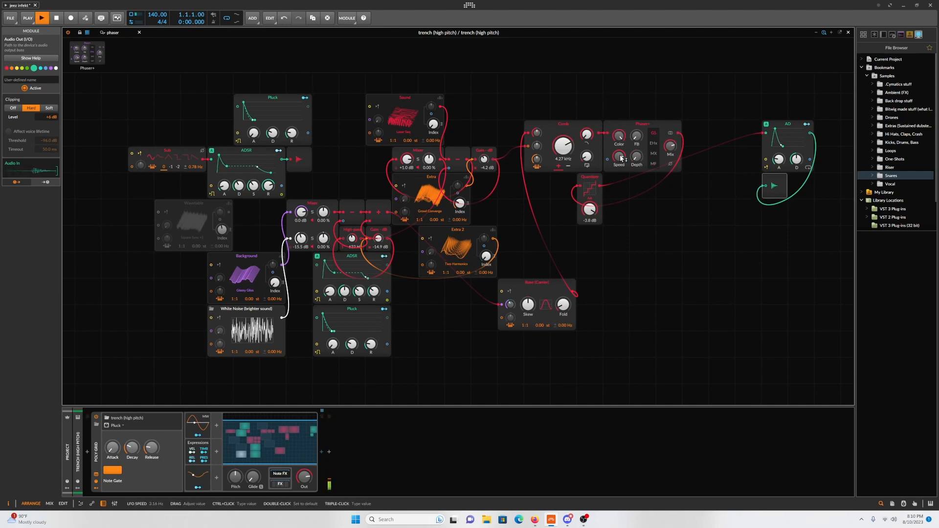
{"action": "key", "text": "space"}
{"action": "key", "text": "space"}
{"action": "key", "text": "space"}
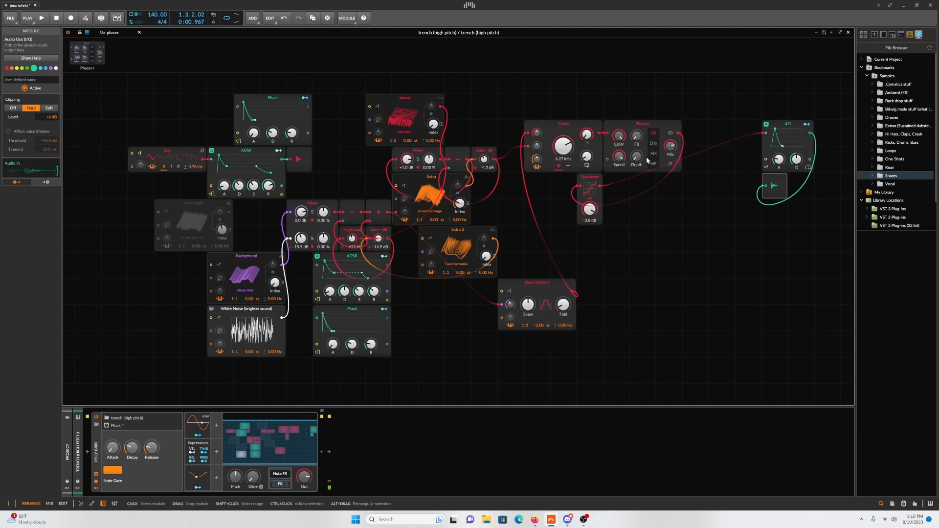
{"action": "key", "text": "space"}
{"action": "key", "text": "space"}
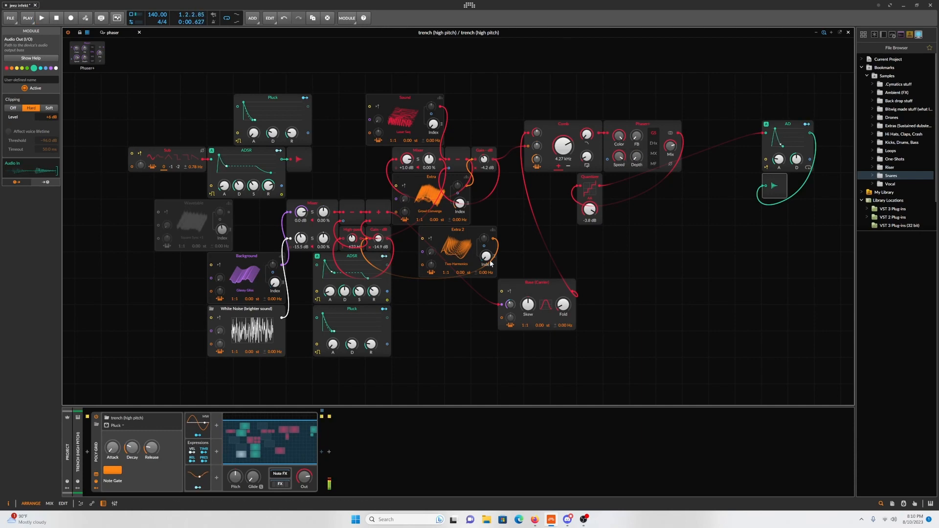
- Modulate the Phaser+ depth from the lower Pluck envelope while playing the patch
{"action": "left_click", "coordinate": [384, 309]}
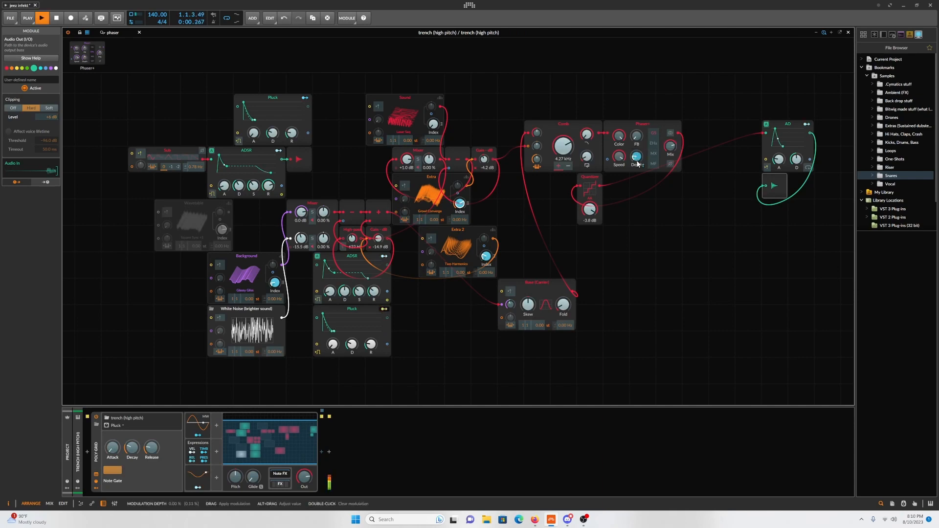
{"action": "key", "text": "space"}
{"action": "key", "text": "space"}
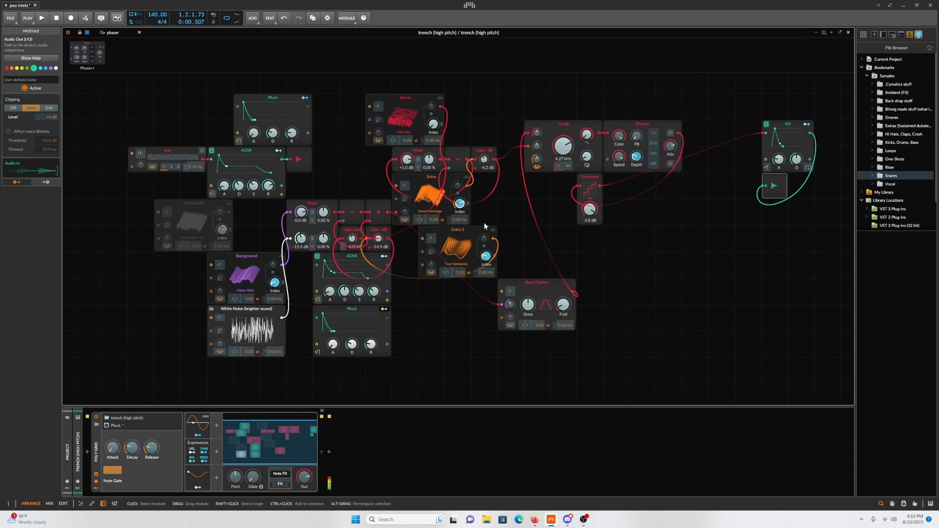
{"action": "key", "text": "space"}
{"action": "key", "text": "space"}
{"action": "left_click", "coordinate": [383, 309]}
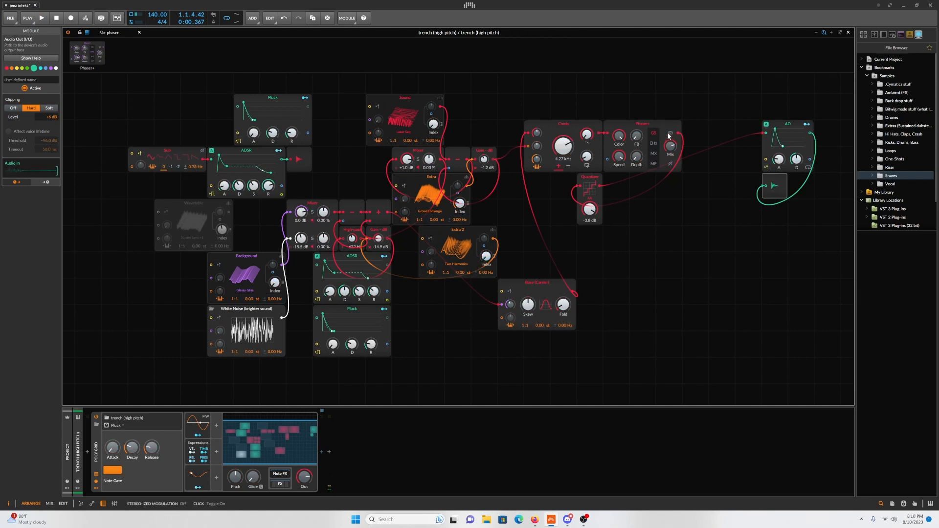
- Audition the patch with the Phaser+ depth modulated by the Pluck envelope
{"action": "key", "text": "space"}
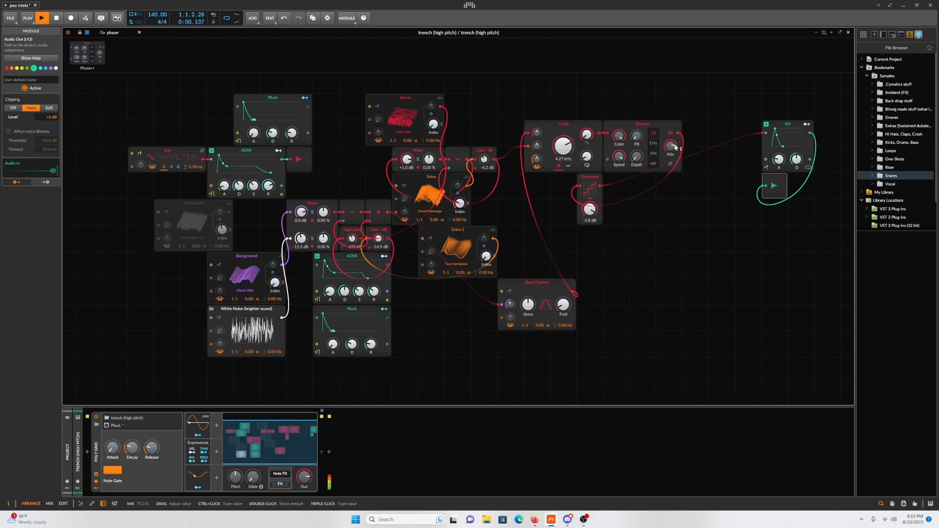
{"action": "key", "text": "space"}
{"action": "key", "text": "space"}
{"action": "key", "text": "space"}
{"action": "key", "text": "space"}
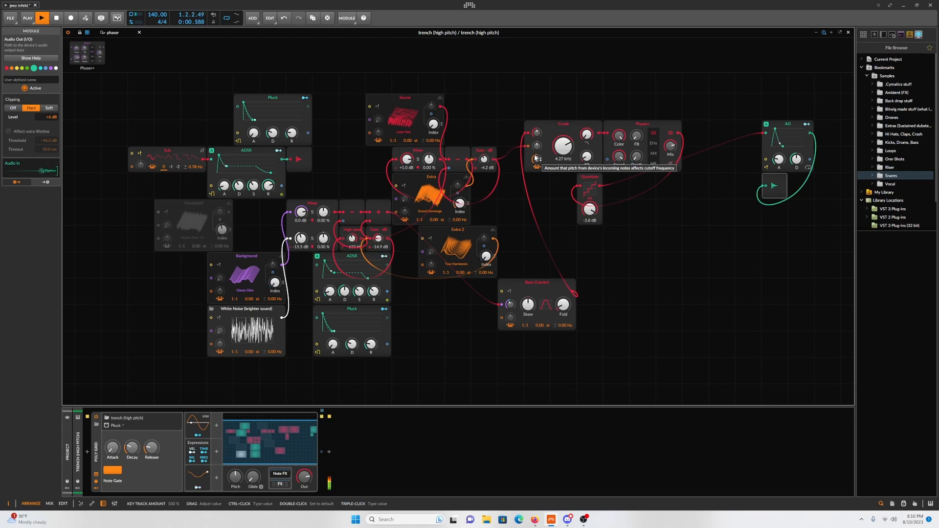
- Stop playback and expand the Poly Grid's LFO modulator next to the EQ+ device
{"action": "key", "text": "space"}
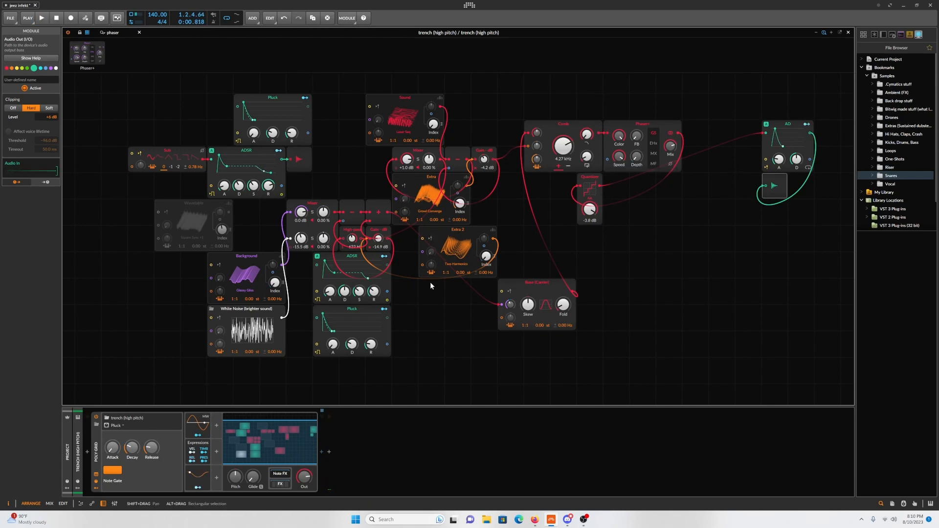
{"action": "left_click", "coordinate": [284, 487]}
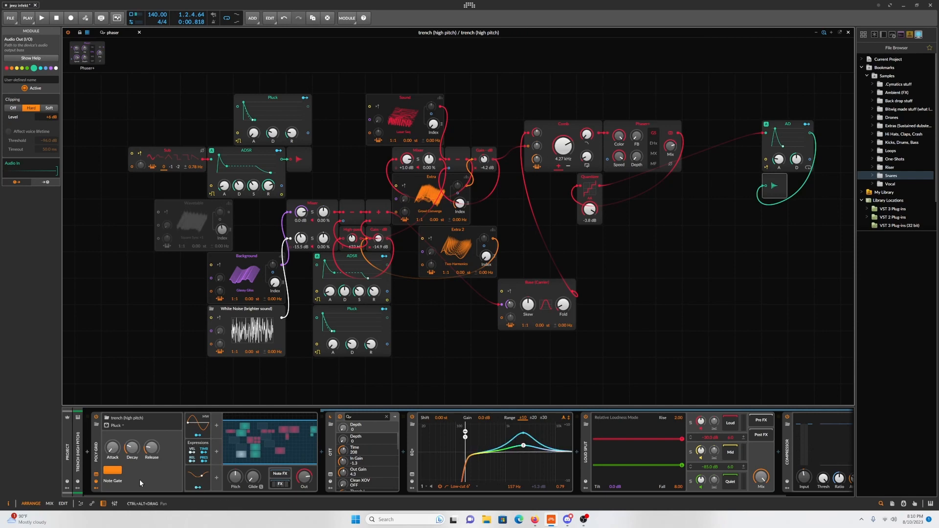
{"action": "left_click", "coordinate": [199, 475]}
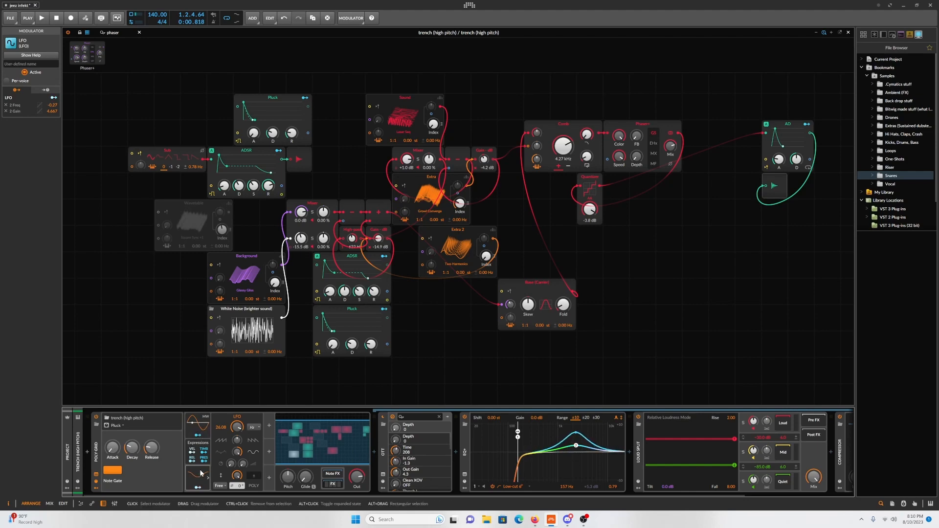
- Audition the patch while the LFO modulates the EQ+ band
{"action": "key", "text": "space"}
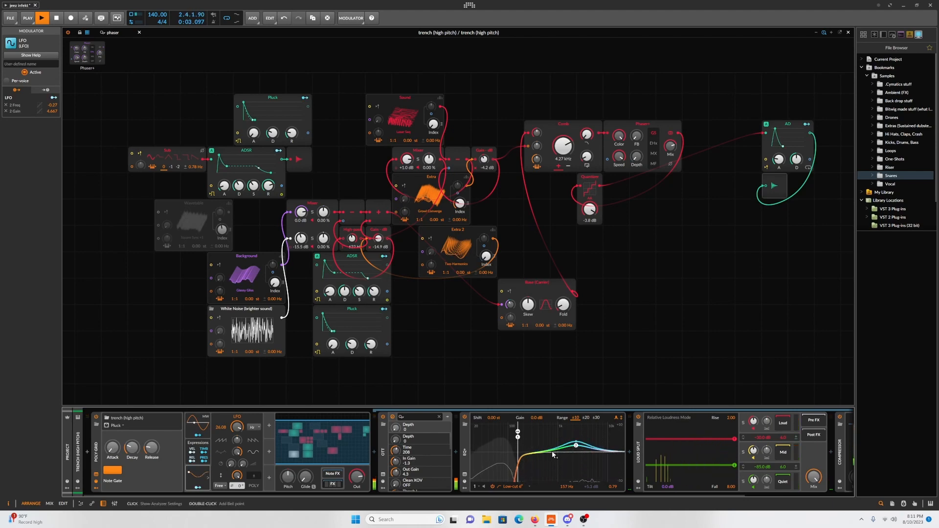
{"action": "key", "text": "space"}
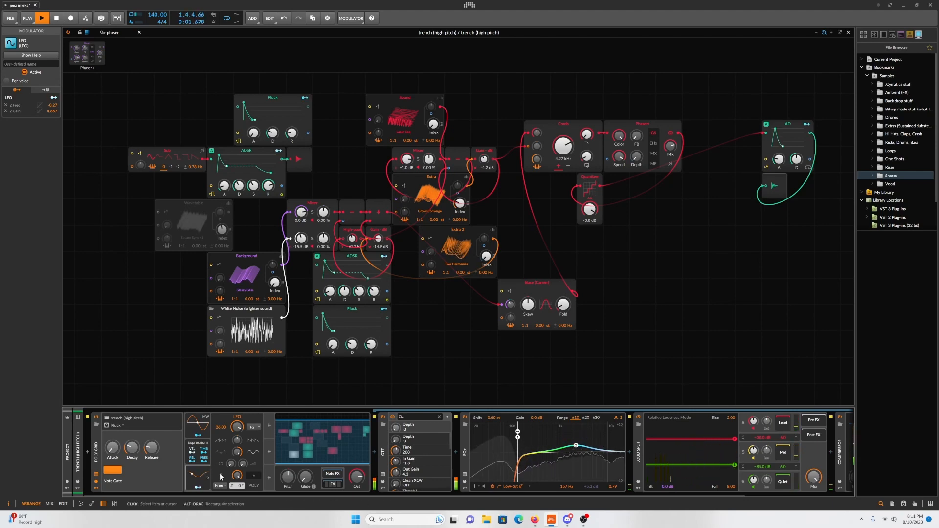
{"action": "key", "text": "space"}
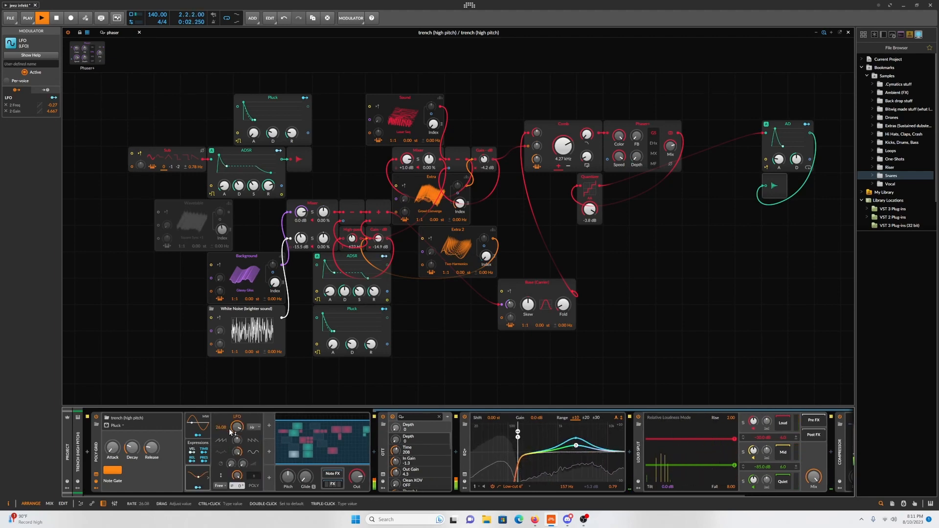
{"action": "left_click", "coordinate": [208, 478]}
{"action": "key", "text": "space"}
{"action": "left_click", "coordinate": [208, 478]}
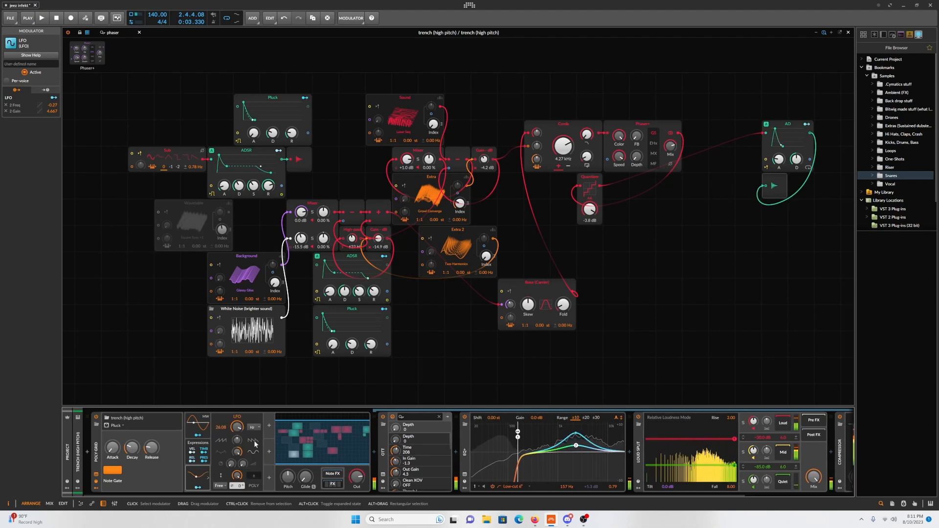
- Widen EQ+ band 2 to a Q of 0.20 and raise it to +4.0 dB at 2.34 kHz while auditioning
{"action": "left_click", "coordinate": [575, 447]}
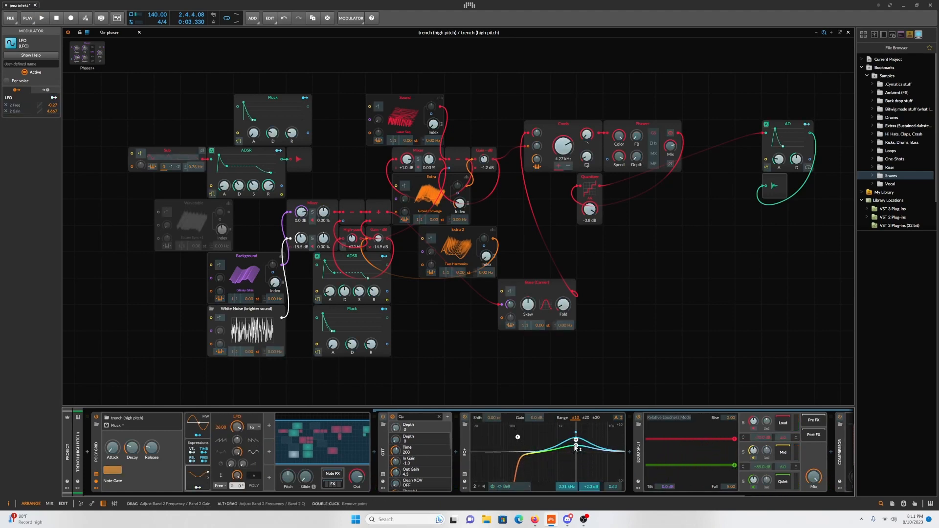
{"action": "scroll", "coordinate": [576, 447], "scroll_direction": "down", "scroll_amount": 10}
{"action": "key", "text": "space"}
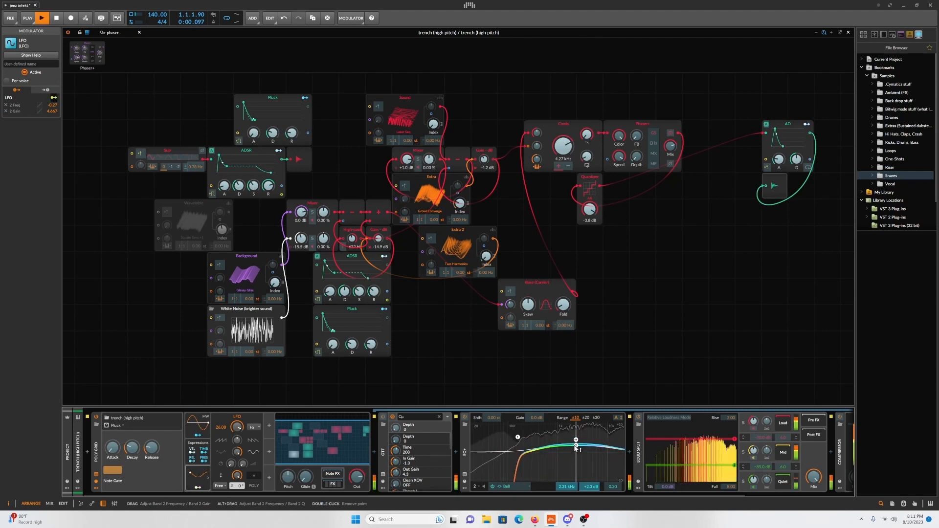
{"action": "key", "text": "space"}
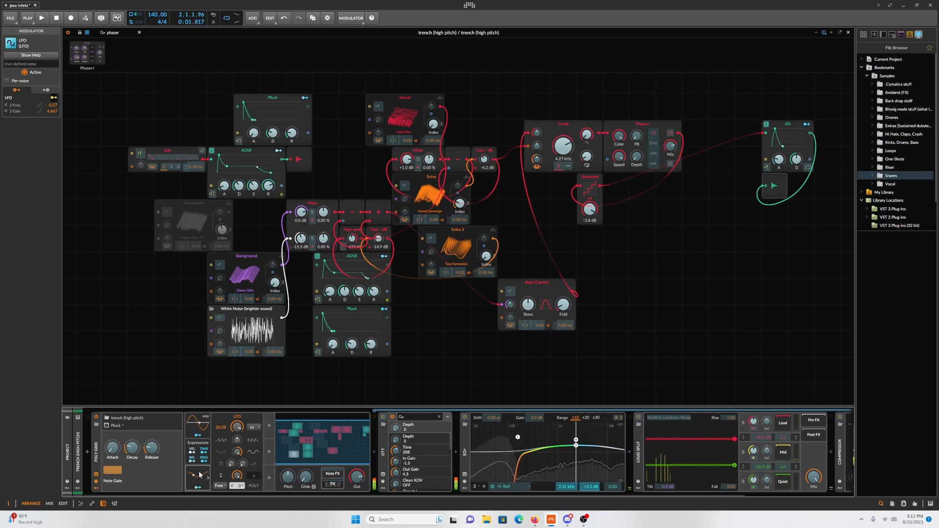
{"action": "key", "text": "space"}
{"action": "key", "text": "space"}
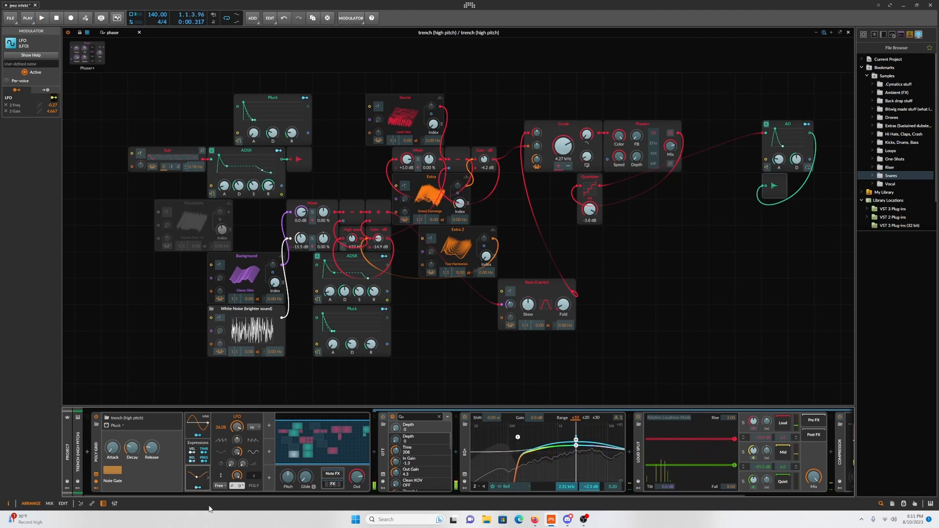
{"action": "key", "text": "space"}
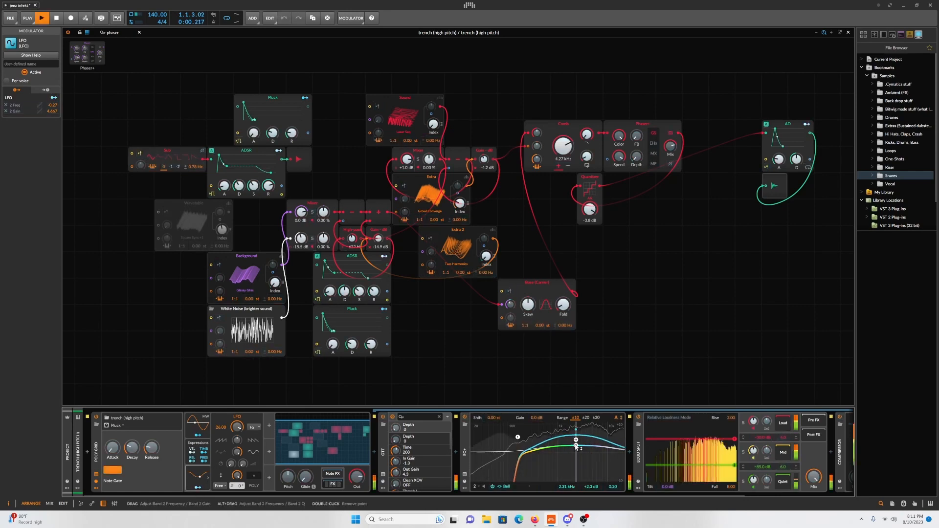
{"action": "key", "text": "space"}
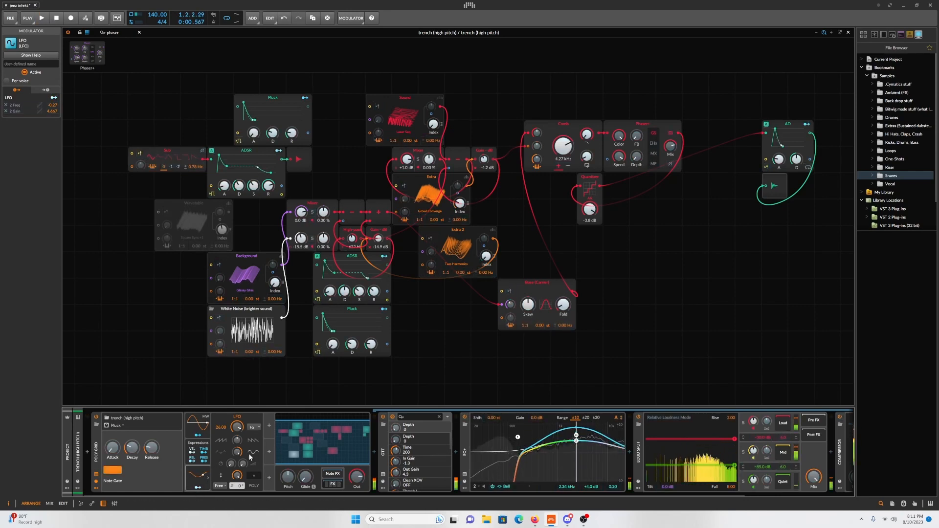
- Try different curve and tilt shapes on the LFO while playing the patch, and return the tilt to 0 %
{"action": "key", "text": "space"}
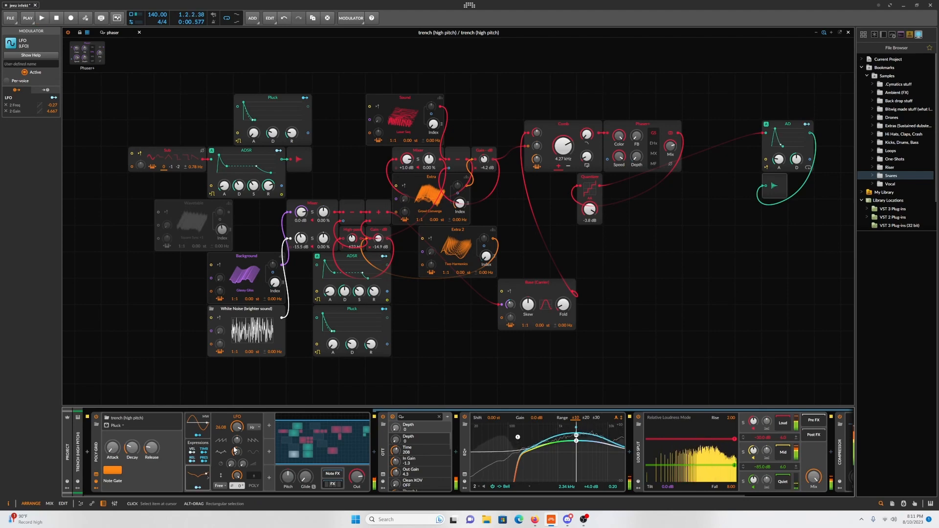
{"action": "key", "text": "space"}
{"action": "key", "text": "space"}
{"action": "left_click_drag", "start_coordinate": [235, 451], "coordinate": [235, 412]}
{"action": "key", "text": "space"}
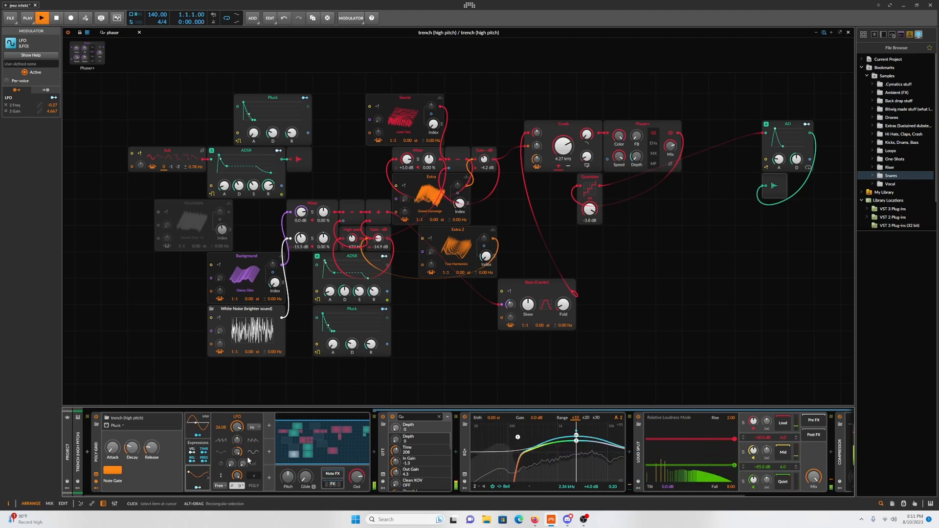
{"action": "key", "text": "space"}
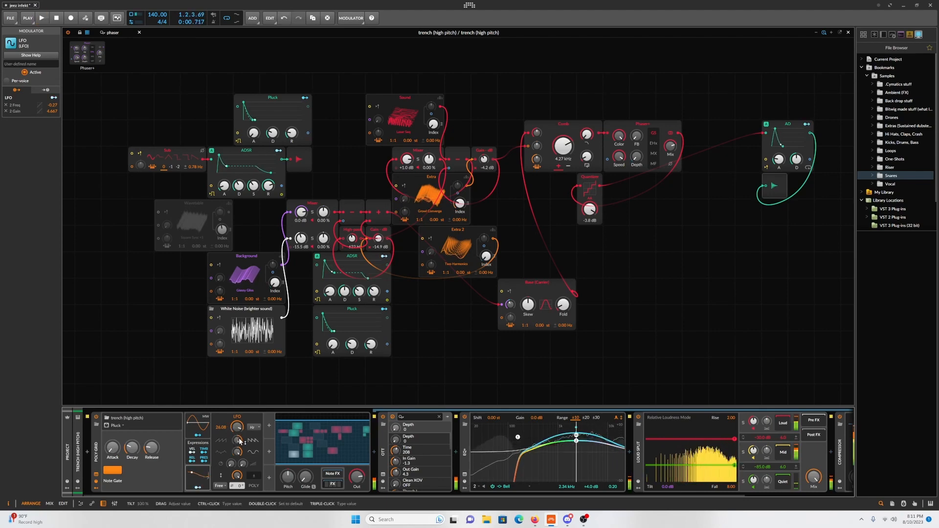
{"action": "key", "text": "space"}
{"action": "key", "text": "space"}
{"action": "left_click_drag", "start_coordinate": [239, 441], "coordinate": [240, 480]}
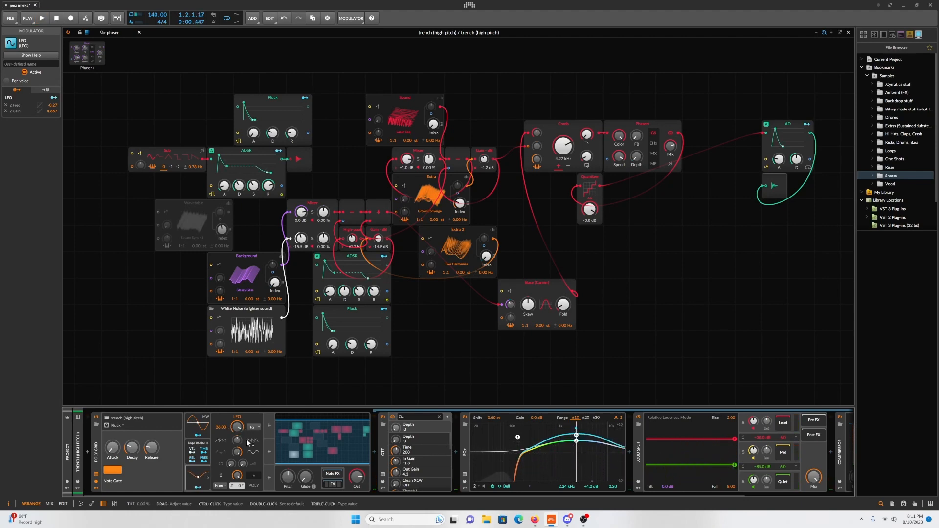
- Lower EQ+ band 2 to +1.9 dB at 2.36 kHz and play the patch
{"action": "key", "text": "space"}
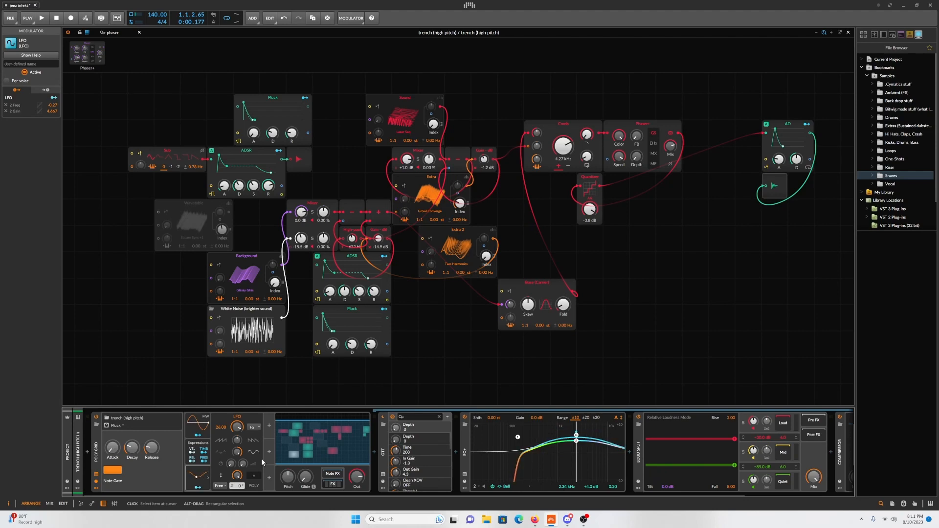
{"action": "left_click_drag", "start_coordinate": [578, 442], "coordinate": [577, 449]}
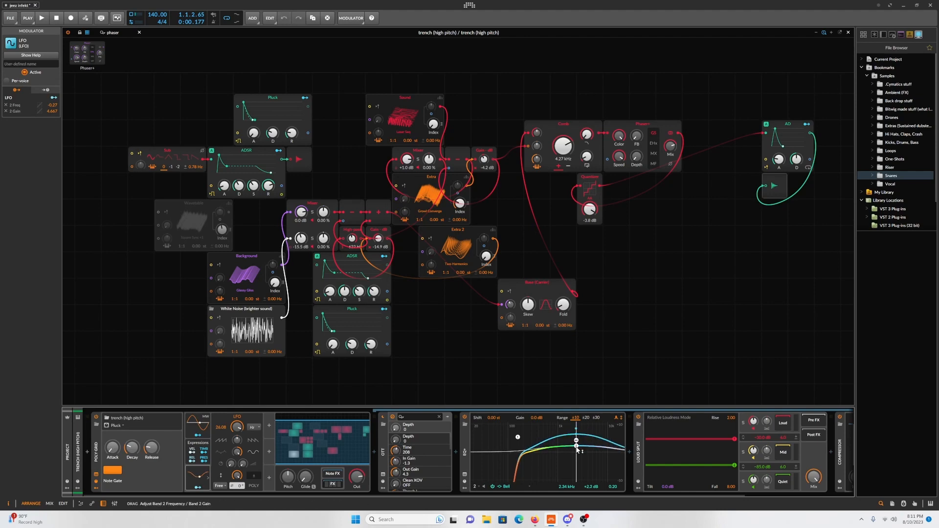
{"action": "key", "text": "space"}
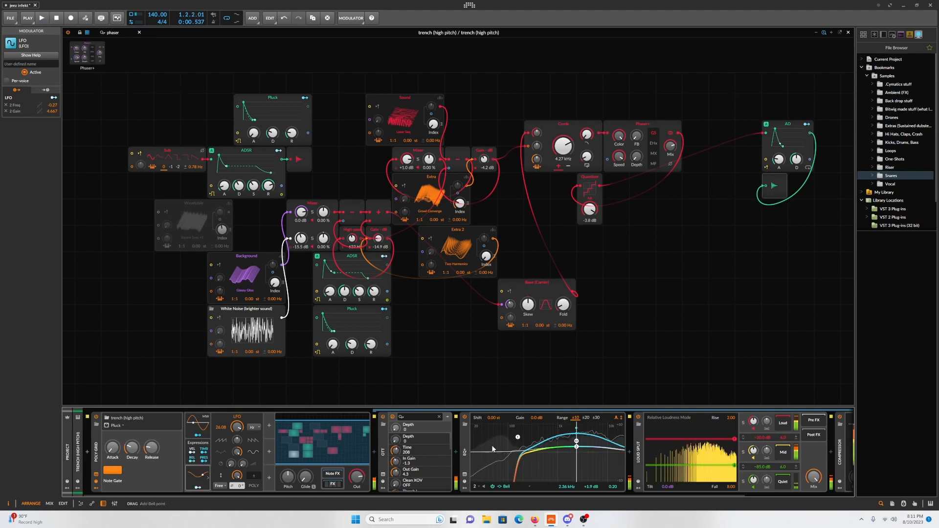
- Deactivate the LFO modulator to audition the patch without it, and reactivate the LFO
{"action": "right_click", "coordinate": [198, 481]}
{"action": "left_click", "coordinate": [236, 490]}
{"action": "key", "text": "space"}
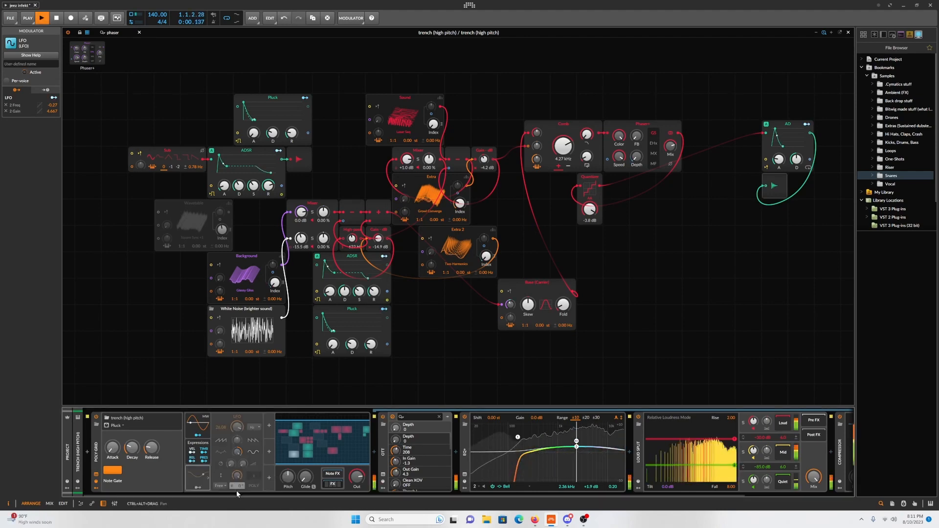
{"action": "key", "text": "space"}
{"action": "key", "text": "space"}
{"action": "key", "text": "space"}
{"action": "right_click", "coordinate": [200, 477]}
{"action": "left_click", "coordinate": [226, 488]}
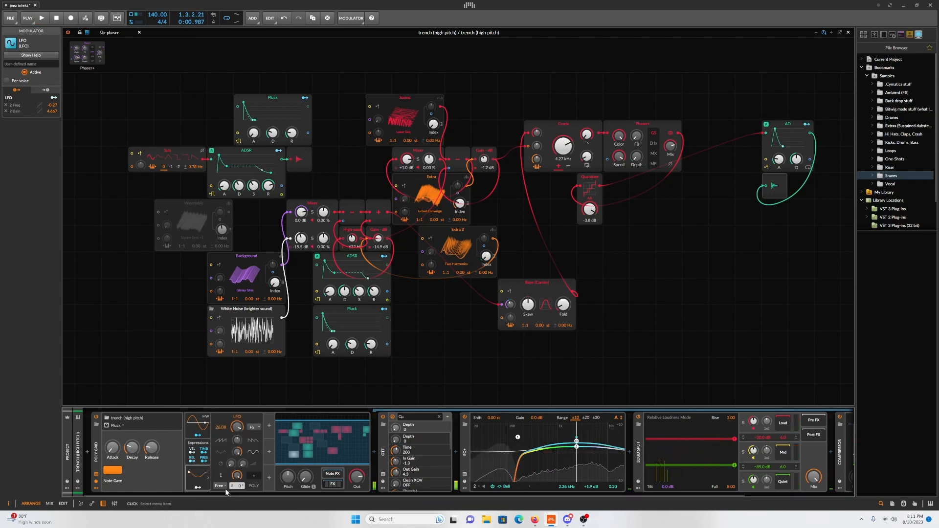
- Raise the LFO modulator's rate and audition the patch with the faster modulation
{"action": "key", "text": "space"}
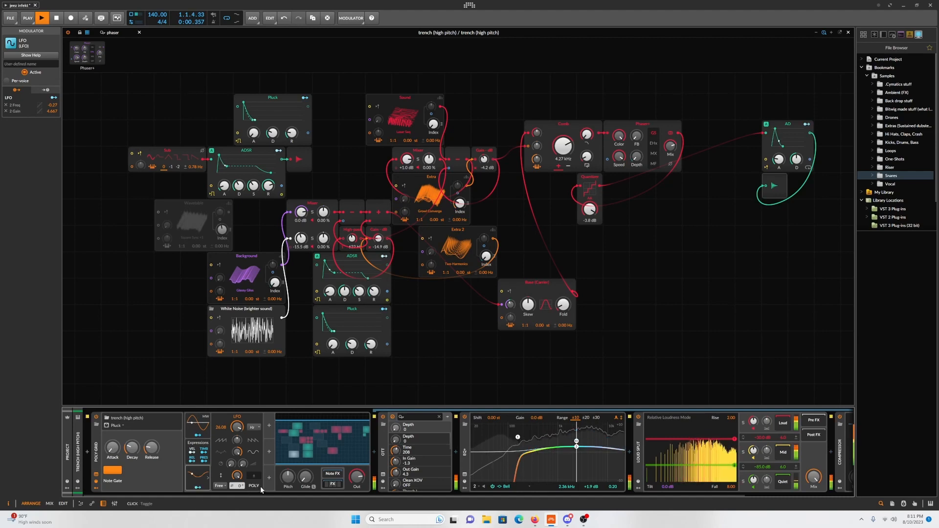
{"action": "key", "text": "space"}
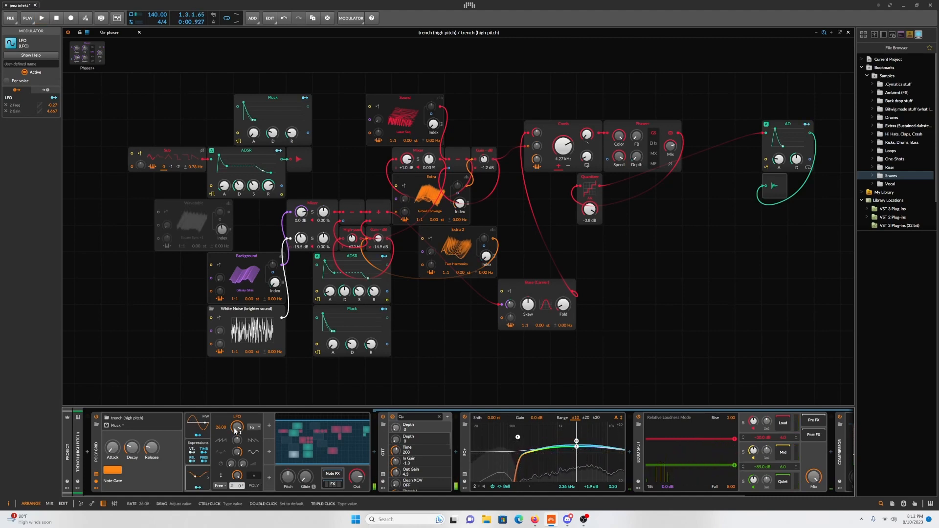
{"action": "left_click_drag", "start_coordinate": [237, 427], "coordinate": [237, 407]}
{"action": "key", "text": "space"}
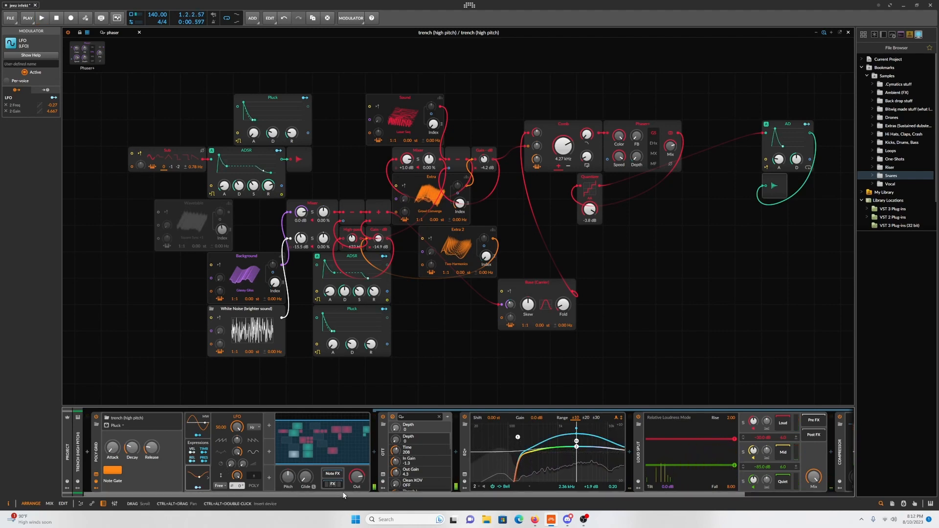
- Bypass the Loud Split device, re-enable it, and play the patch to compare the sound both ways
{"action": "left_click_drag", "start_coordinate": [406, 492], "coordinate": [618, 488]}
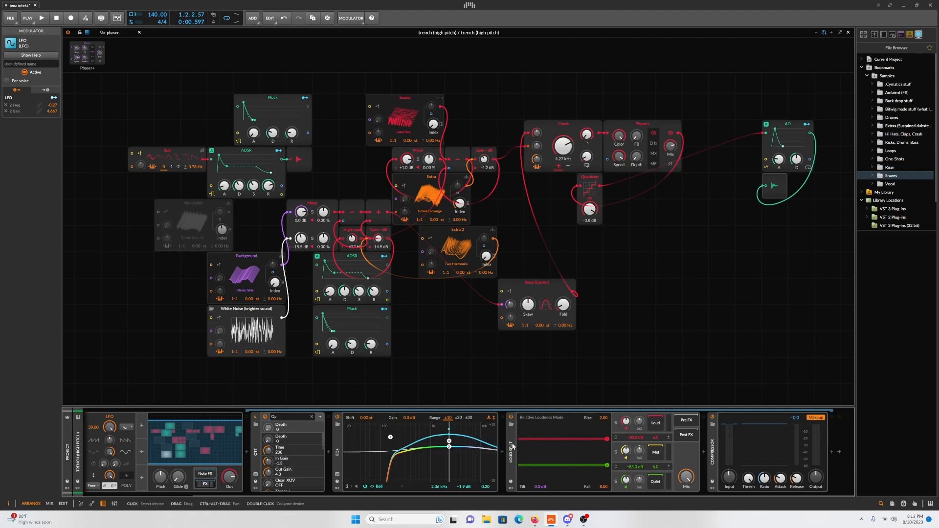
{"action": "left_click", "coordinate": [511, 420]}
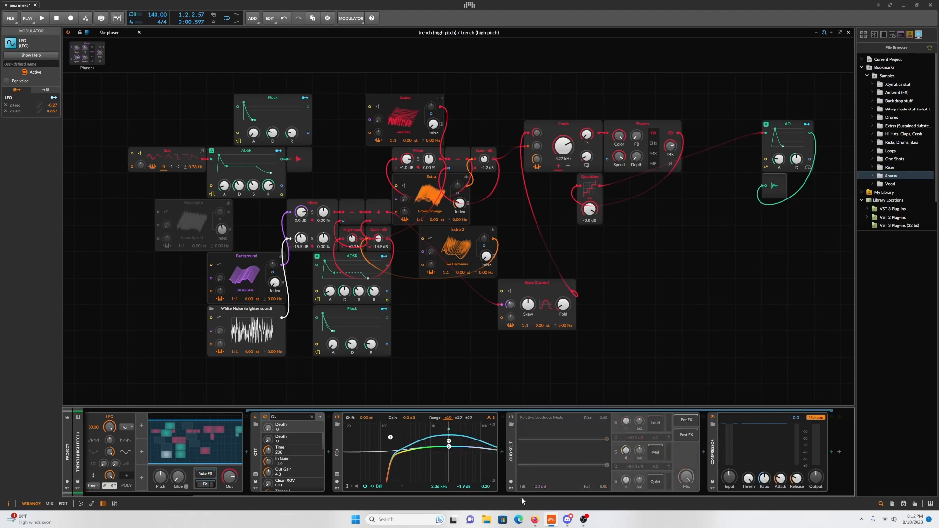
{"action": "key", "text": "space"}
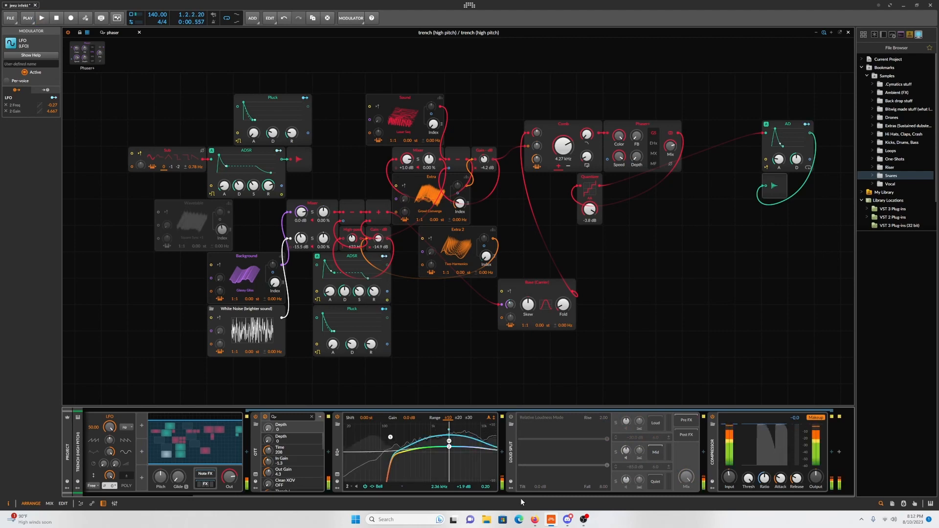
{"action": "left_click", "coordinate": [511, 419]}
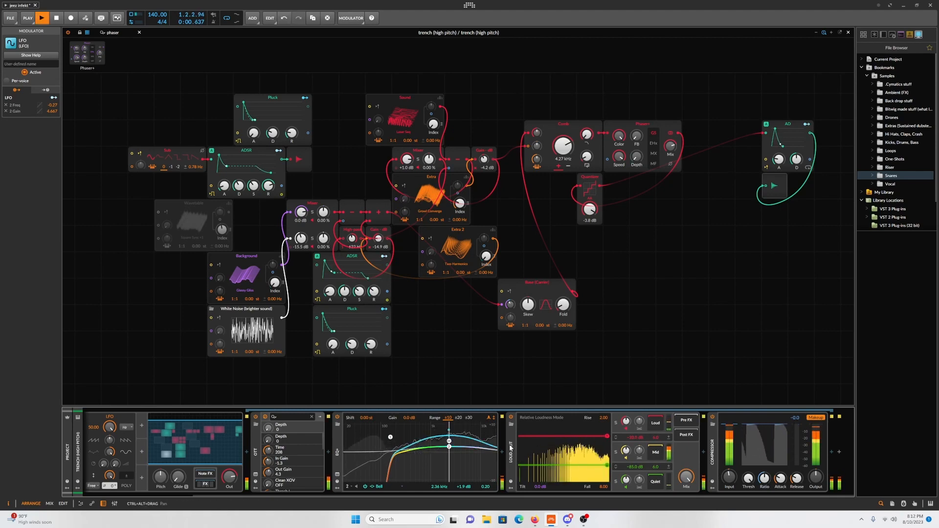
{"action": "key", "text": "space"}
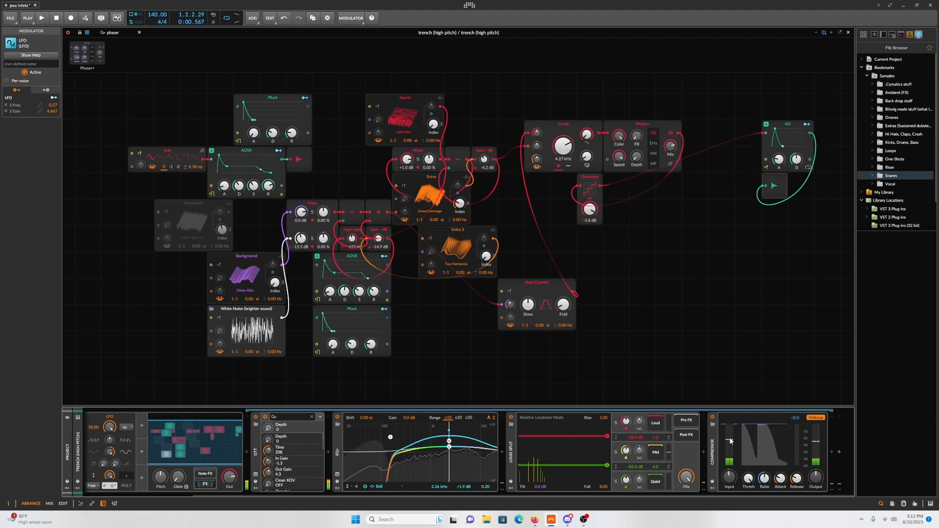
{"action": "key", "text": "space"}
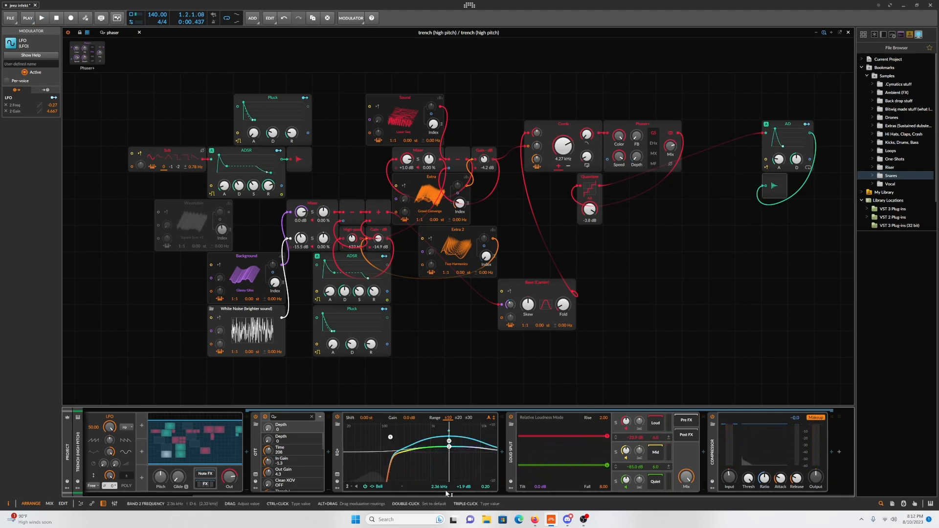
{"action": "key", "text": "space"}
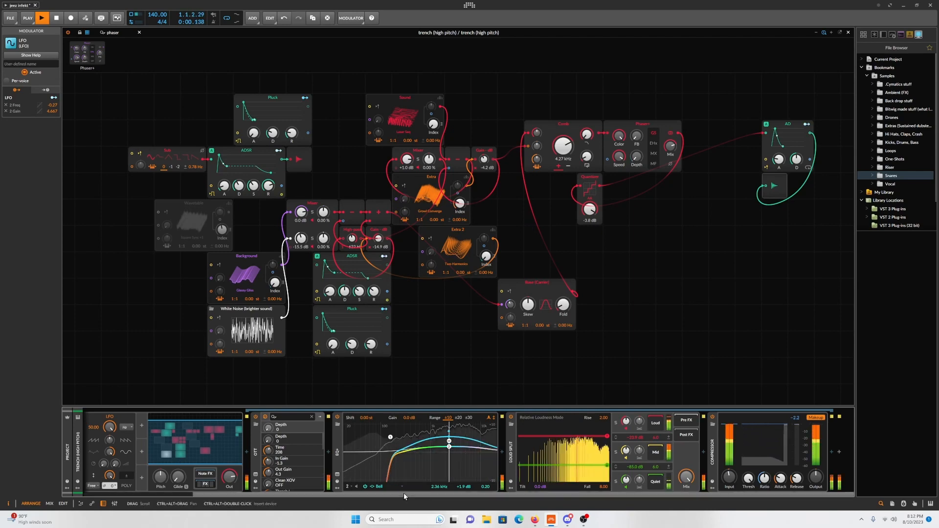
- Set the Q of EQ+ band 2 to 0.50 and close the Poly Grid editor to return to the arrangement
{"action": "scroll", "coordinate": [300, 492], "scroll_direction": "left", "scroll_amount": 3}
{"action": "key", "text": "space"}
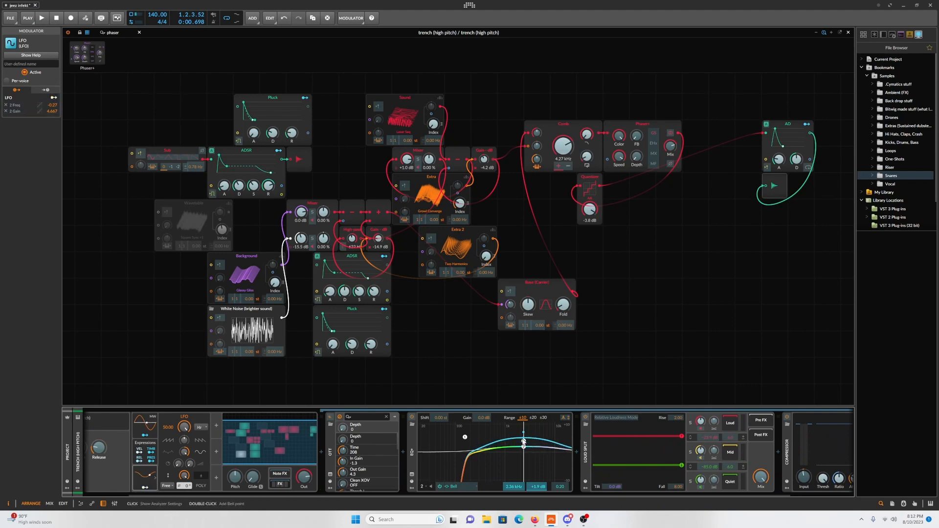
{"action": "scroll", "coordinate": [523, 451], "scroll_direction": "up", "scroll_amount": 3}
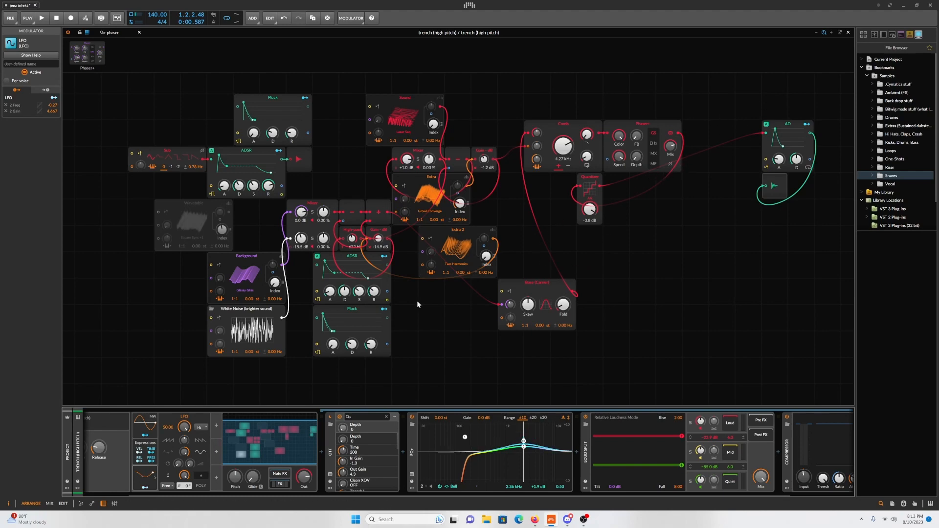
{"action": "left_click", "coordinate": [848, 32]}
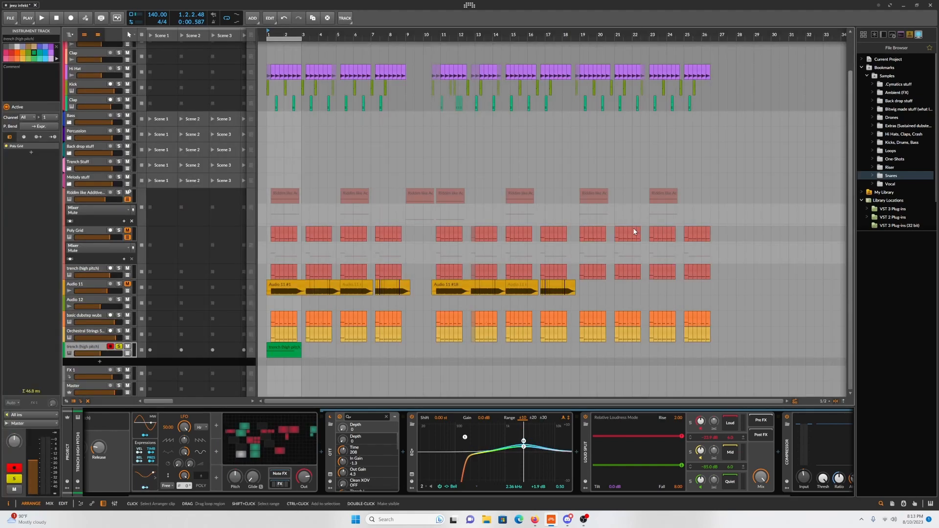
- Mute both trench (high pitch) tracks, clear the solo on the green-clip one, and unmute the Audio 11 track
{"action": "left_click", "coordinate": [119, 347]}
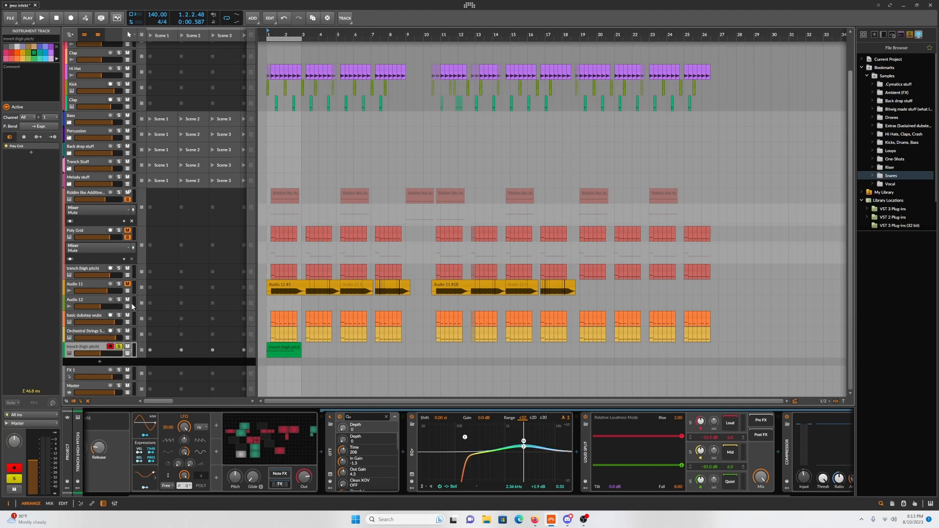
{"action": "left_click", "coordinate": [128, 347]}
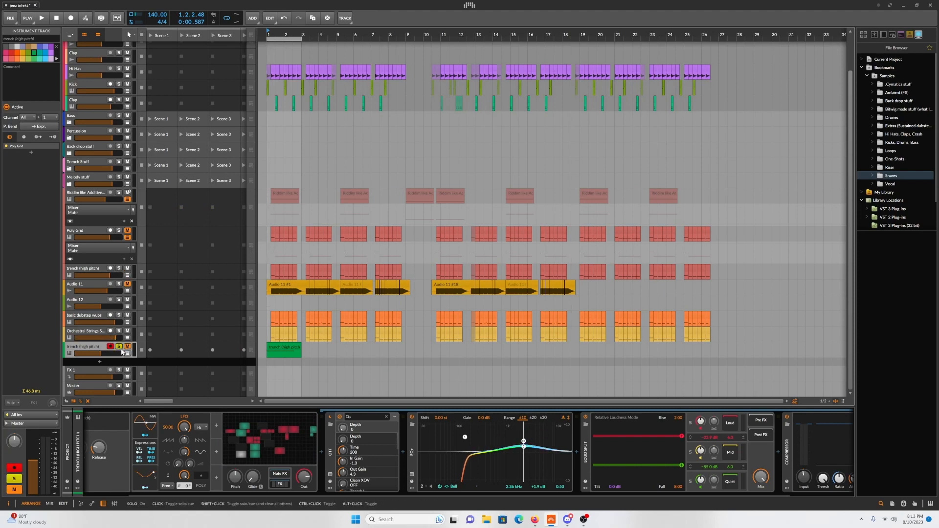
{"action": "left_click", "coordinate": [118, 348]}
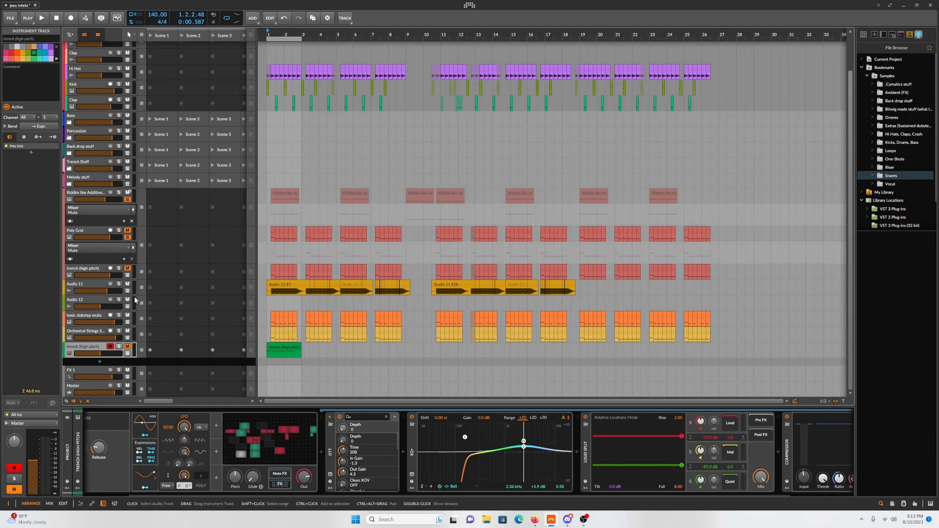
- Extend the arrangement loop region from bar 1 to a length of 8.2.0.00 during playback and listen to the full mix
{"action": "key", "text": "space"}
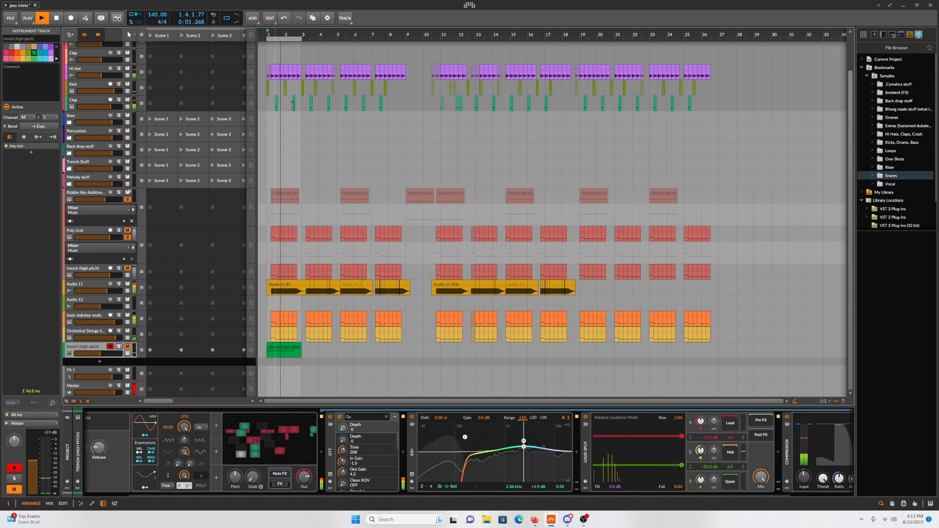
{"action": "left_click_drag", "start_coordinate": [300, 37], "coordinate": [415, 37]}
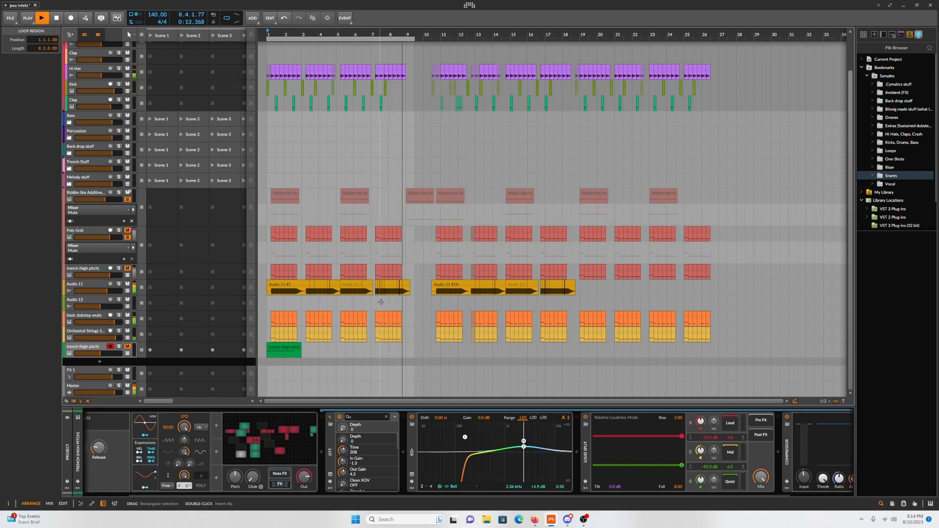
{"action": "key", "text": "space"}
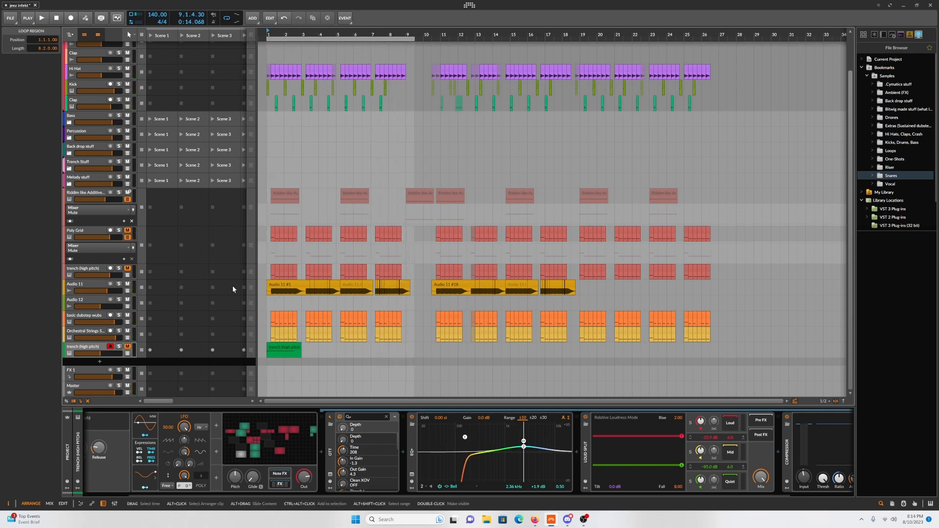
- Compare the devices on the upper trench (high pitch) track with the first Audio 11 clip below it
{"action": "left_click", "coordinate": [98, 272]}
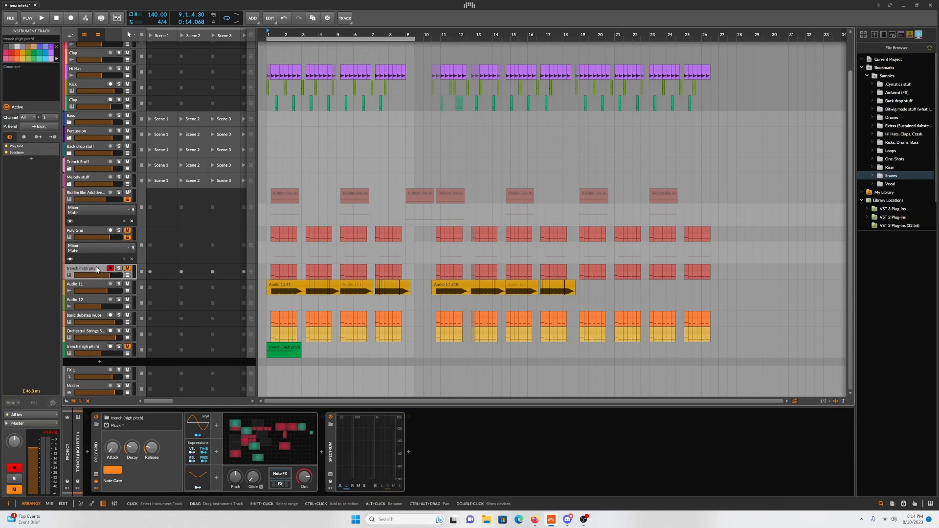
{"action": "left_click", "coordinate": [282, 290]}
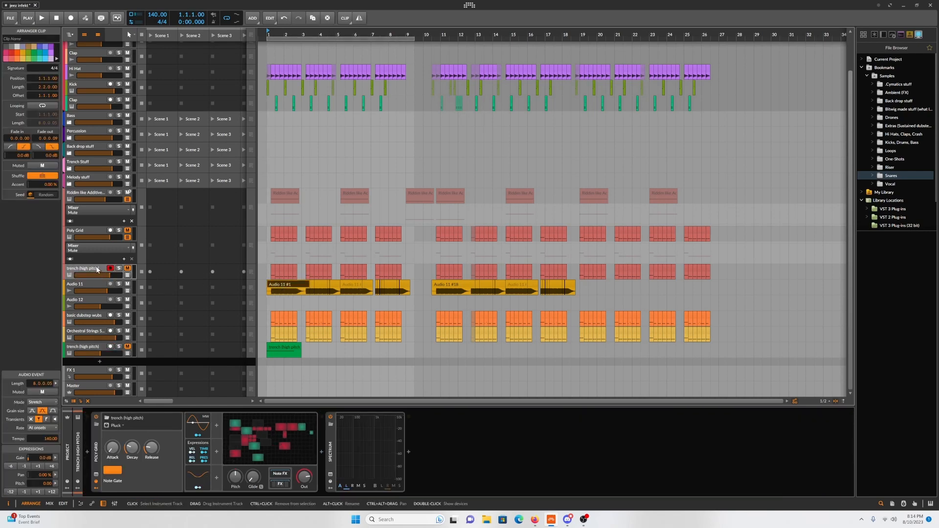
{"action": "left_click", "coordinate": [97, 282]}
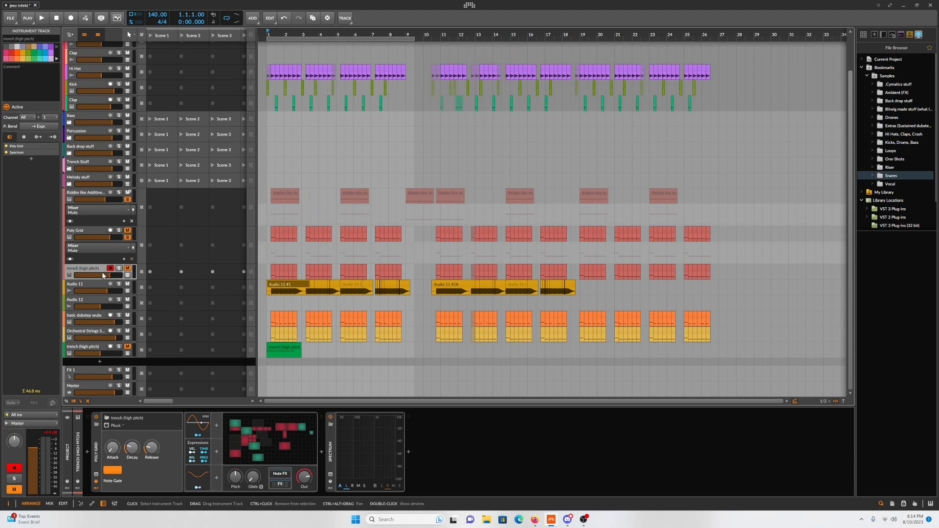
{"action": "left_click", "coordinate": [292, 284]}
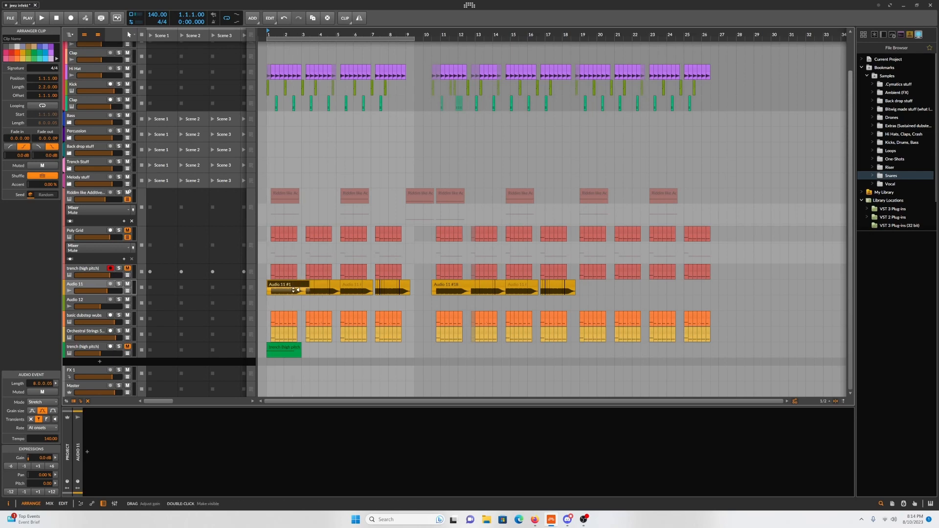
- Examine the module patch on the Poly Grid track in the grid editor and close the editor
{"action": "left_click", "coordinate": [90, 233]}
{"action": "left_click", "coordinate": [297, 456]}
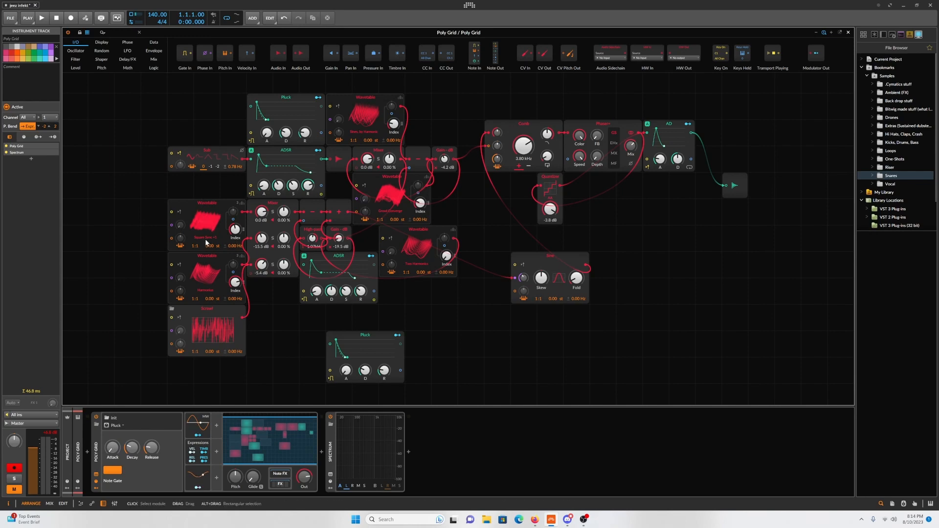
{"action": "left_click", "coordinate": [850, 33]}
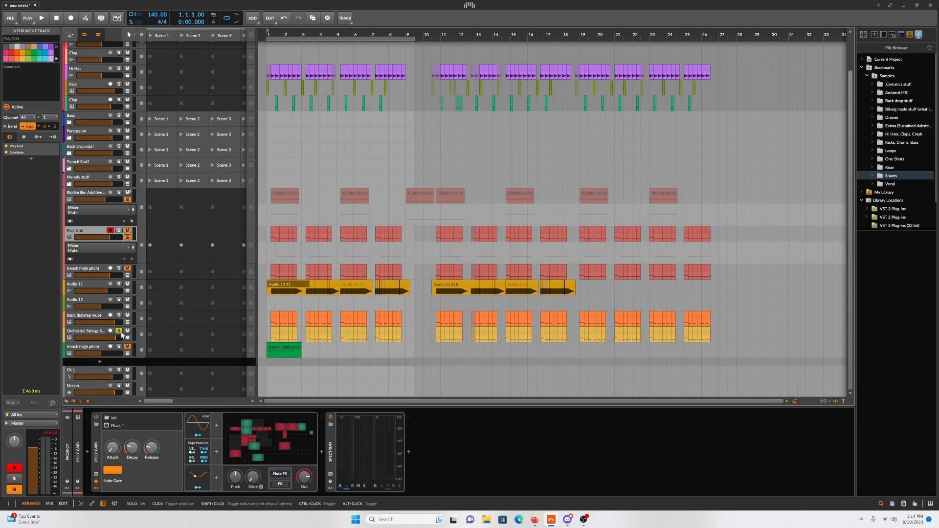
- Audition the Orchestral Strings track in solo, play repeatedly with the green-clip trench (high pitch) track soloed instead, and clear the solo
{"action": "key", "text": "space"}
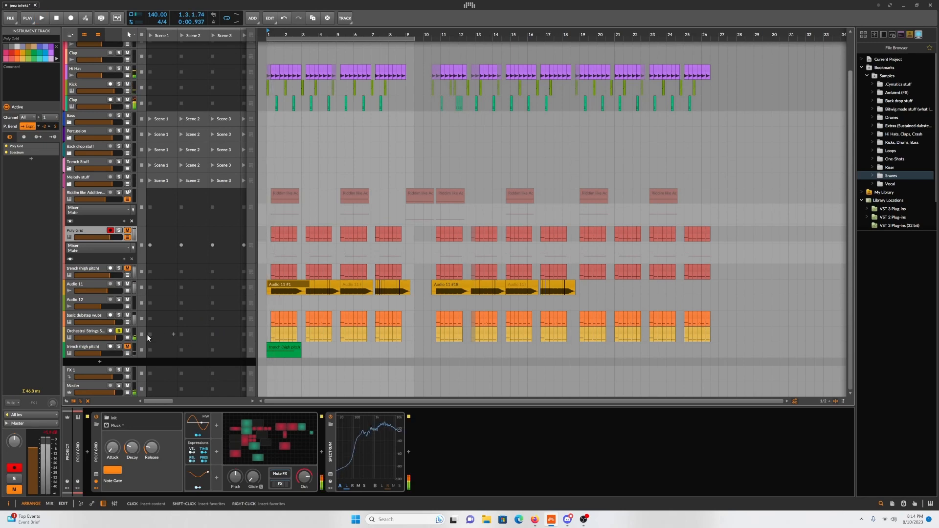
{"action": "left_click", "coordinate": [119, 347]}
{"action": "key", "text": "space"}
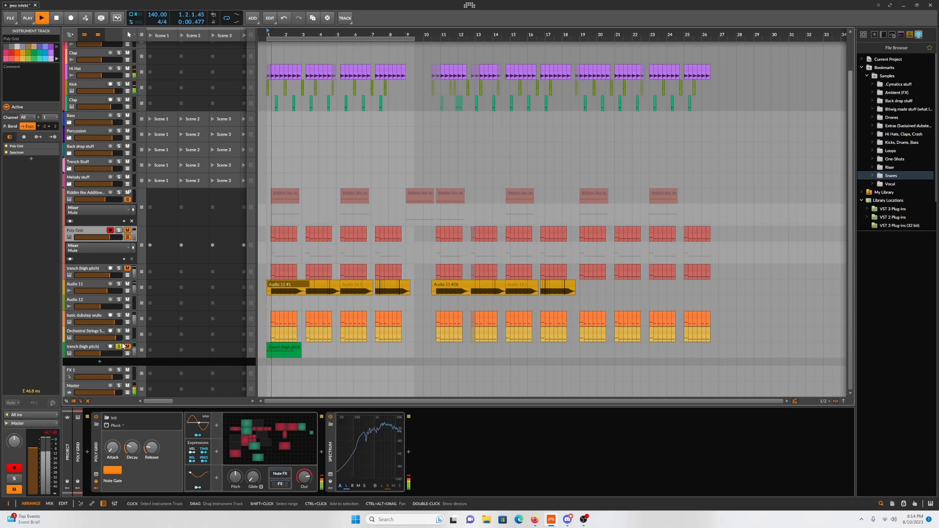
{"action": "key", "text": "space"}
{"action": "key", "text": "space"}
{"action": "key", "text": "space"}
{"action": "key", "text": "space"}
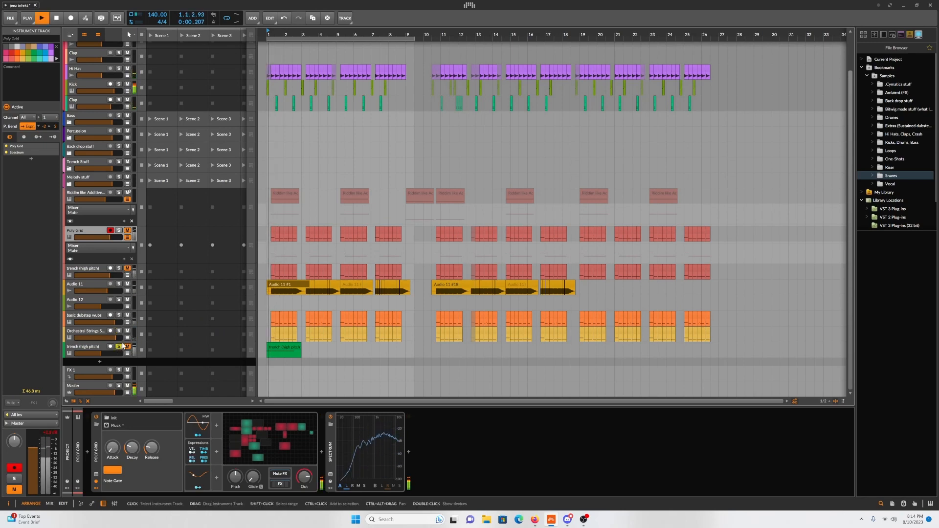
{"action": "left_click", "coordinate": [119, 347]}
{"action": "key", "text": "space"}
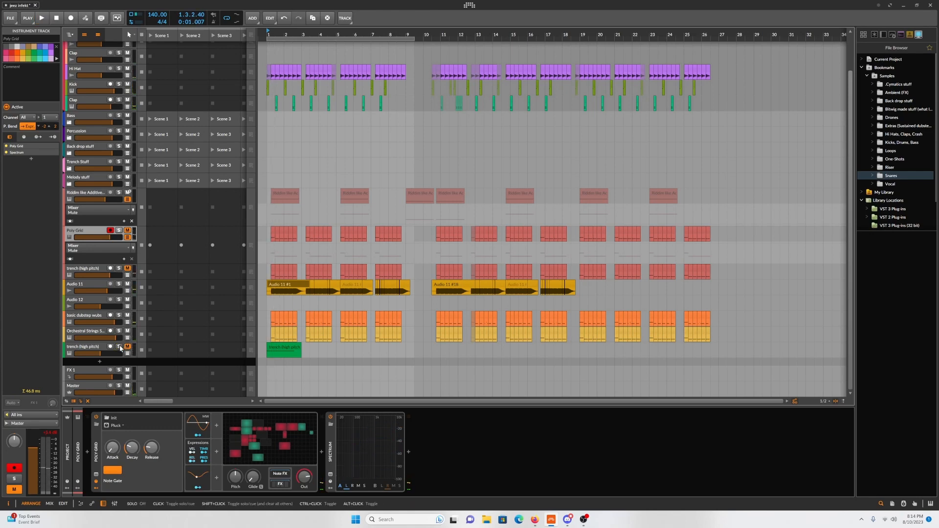